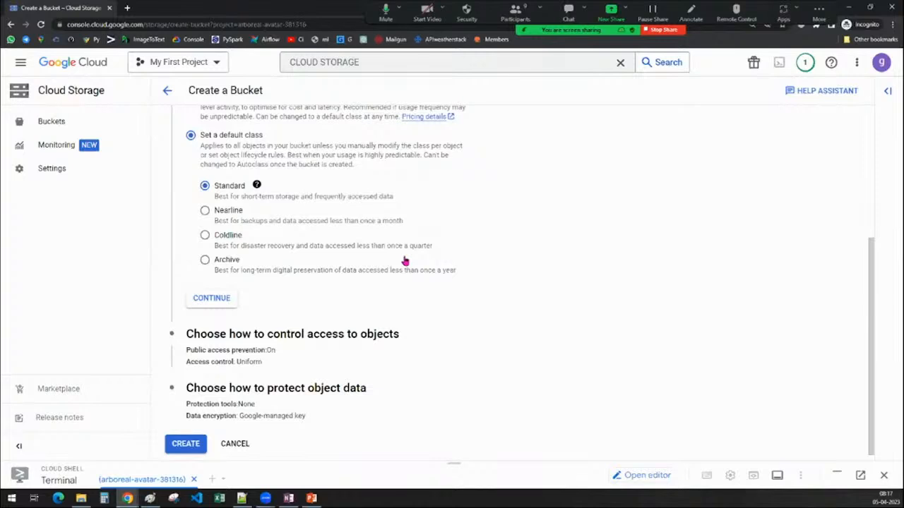
Review the Standard, Nearline, Coldline and Archive default storage class descriptions in the bucket creation form.
left_click(231, 241)
left_click(218, 191)
left_click(231, 213)
left_click(218, 188)
scroll(549, 290, "up", 3)
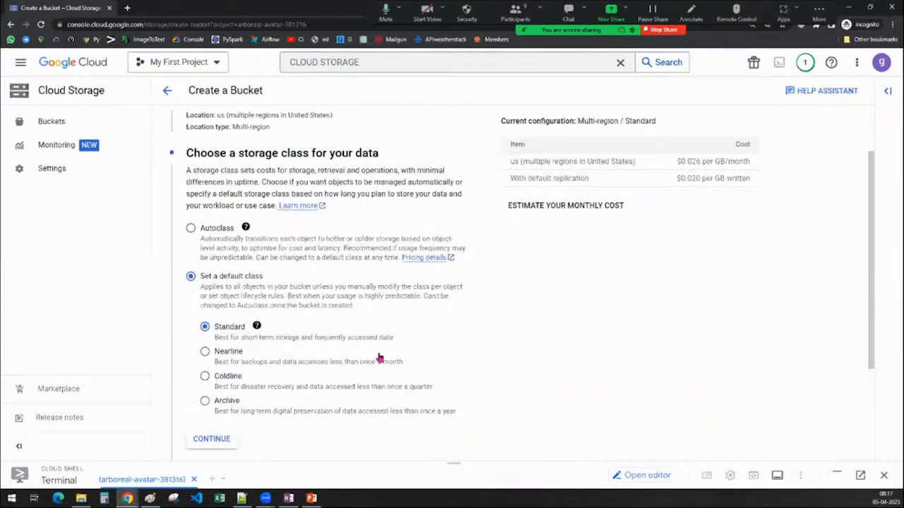
scroll(379, 359, "down", 2)
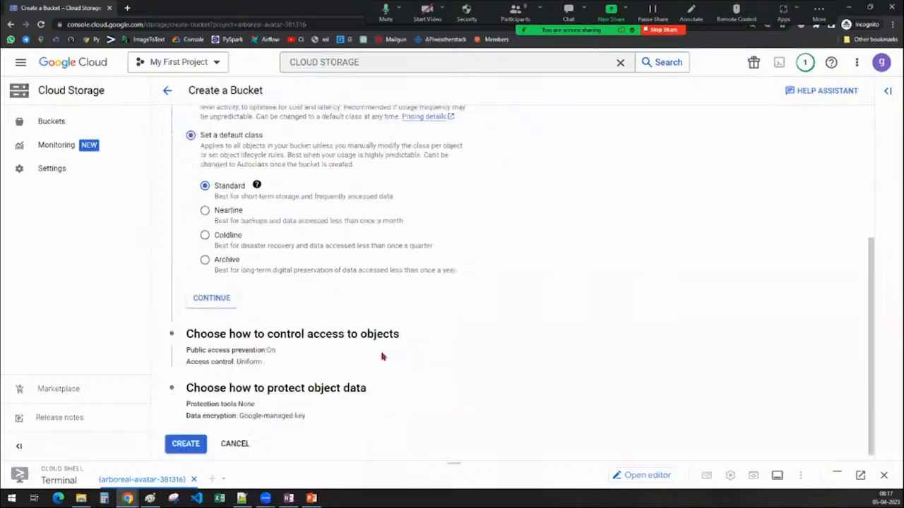
scroll(544, 337, "up", 1)
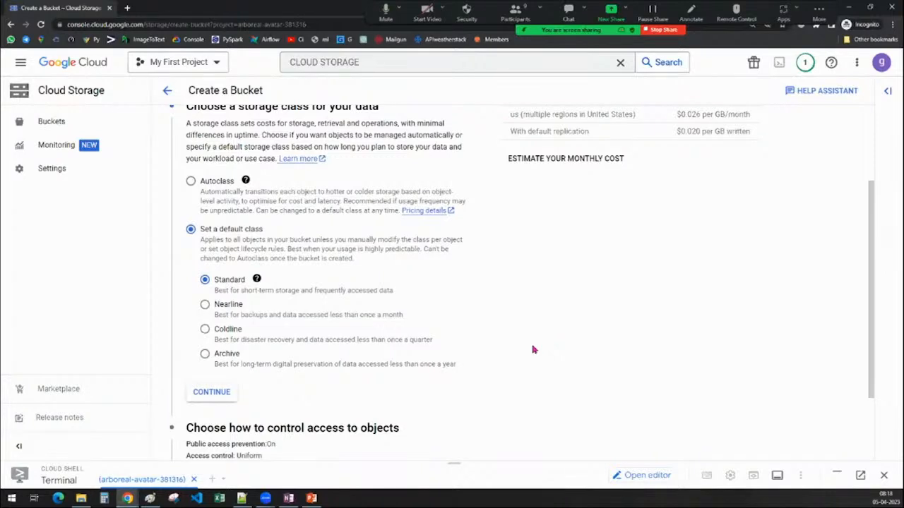
scroll(525, 361, "down", 1)
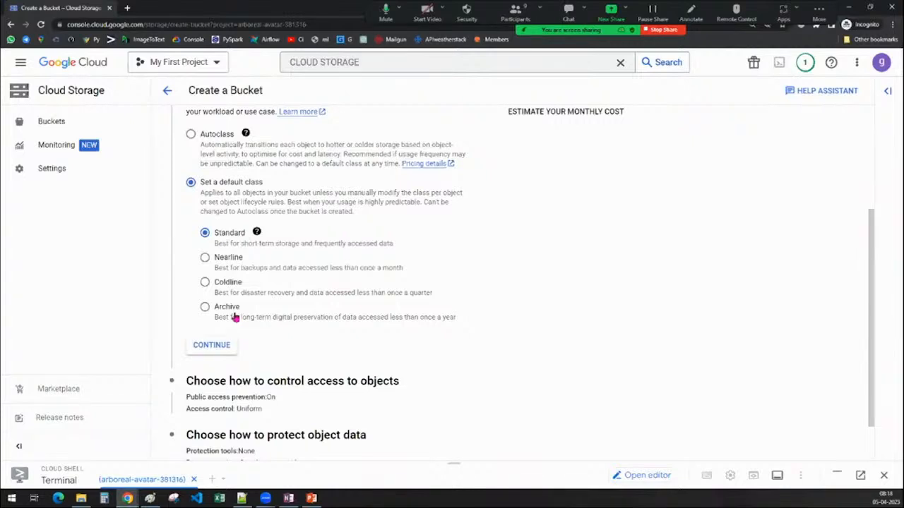
mouse_move(255, 235)
Keep Standard as the bucket's default storage class and continue to the object access control settings.
scroll(563, 318, "up", 1)
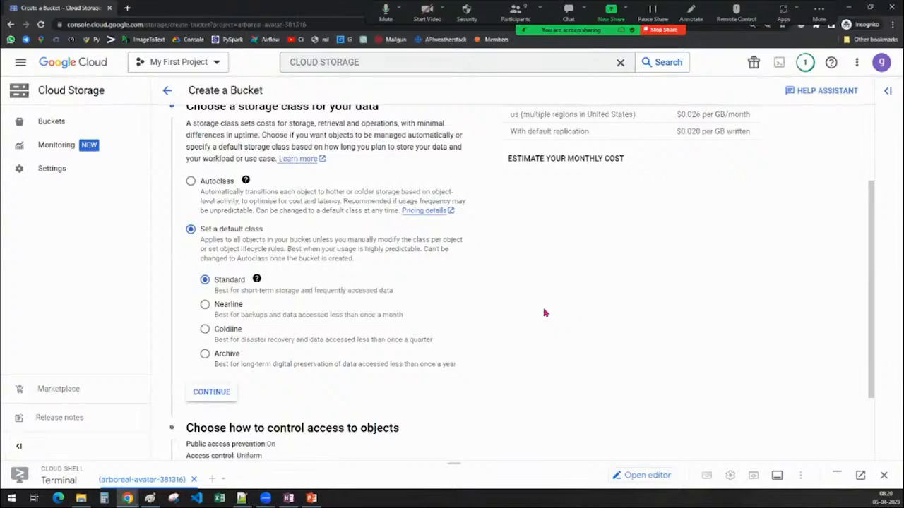
scroll(542, 313, "up", 2)
scroll(542, 318, "down", 4)
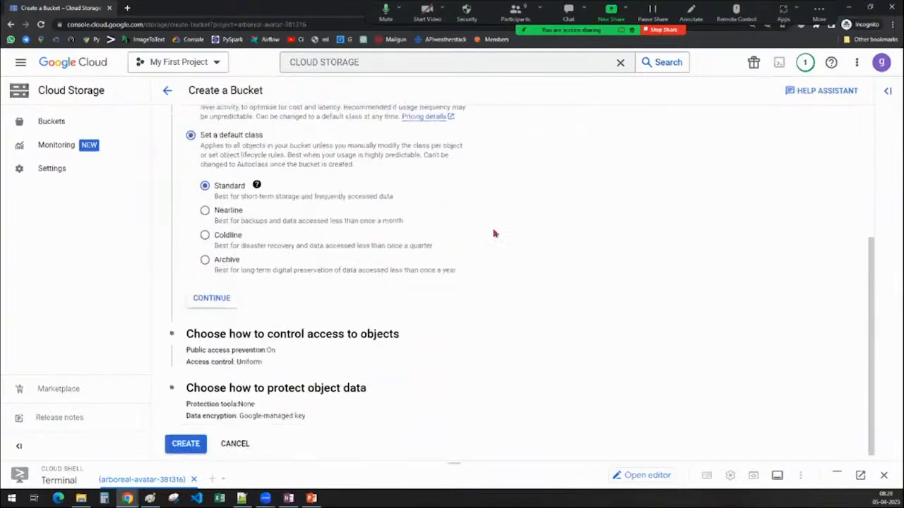
scroll(497, 236, "up", 2)
scroll(496, 236, "down", 2)
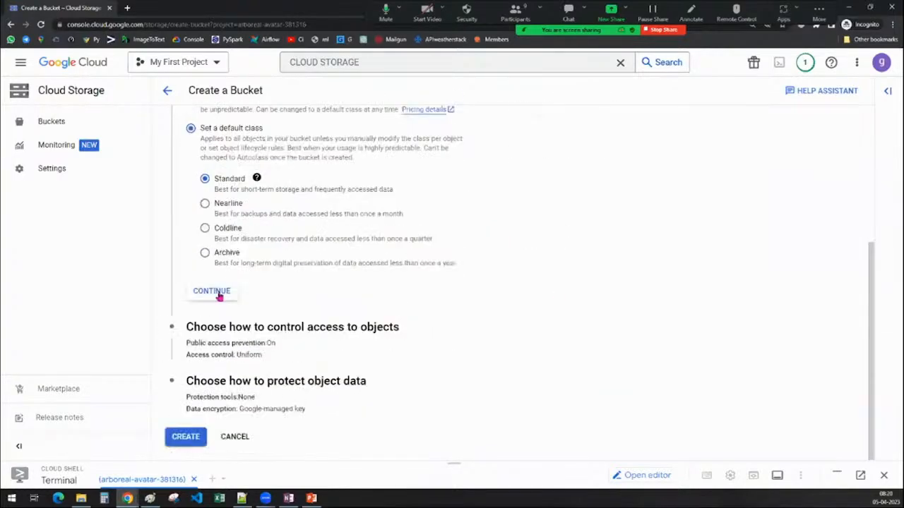
scroll(339, 301, "up", 1)
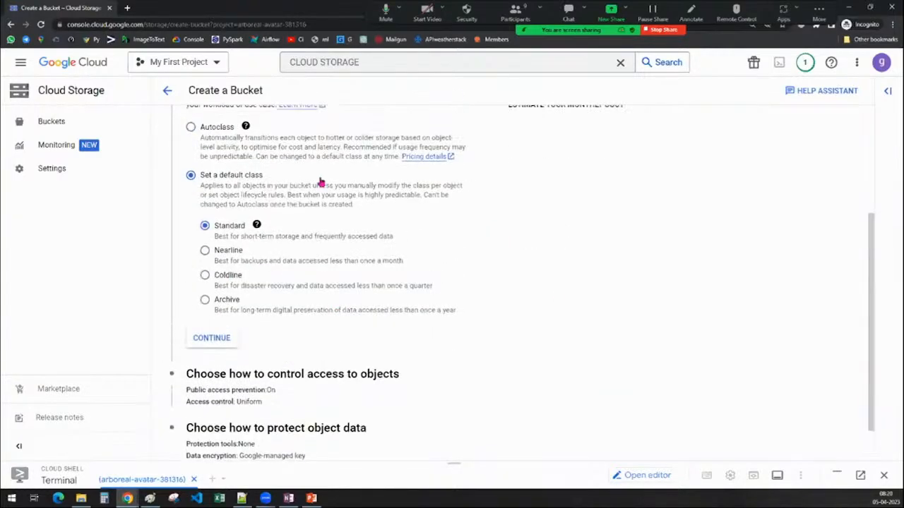
scroll(327, 184, "up", 1)
scroll(347, 258, "down", 1)
scroll(317, 276, "down", 1)
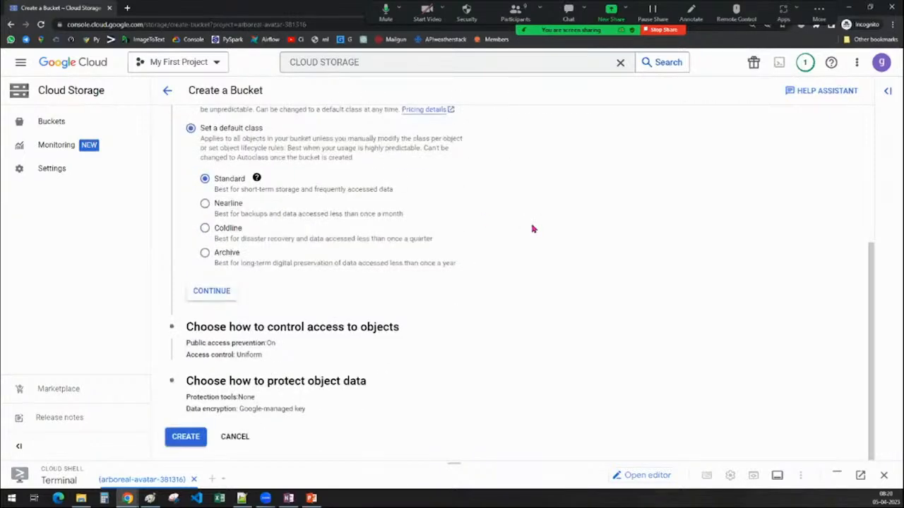
left_click(218, 292)
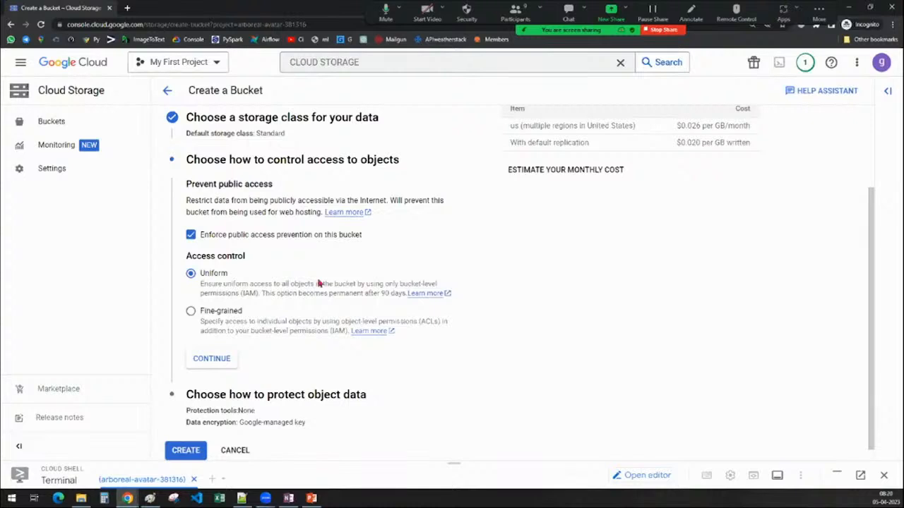
Switch to Paint and move the storage cost and compute/retrieval cost notes higher up the canvas.
left_click(151, 499)
scroll(428, 155, "down", 10)
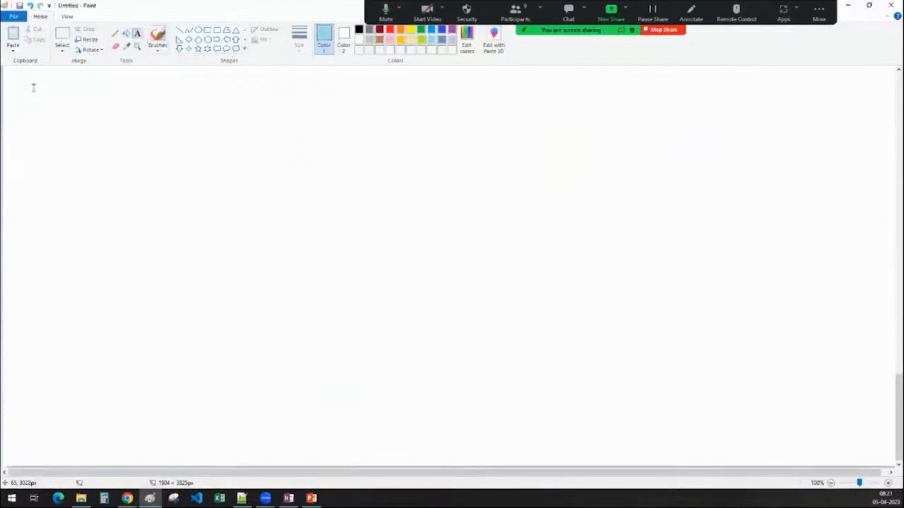
scroll(127, 198, "up", 10)
left_click(65, 37)
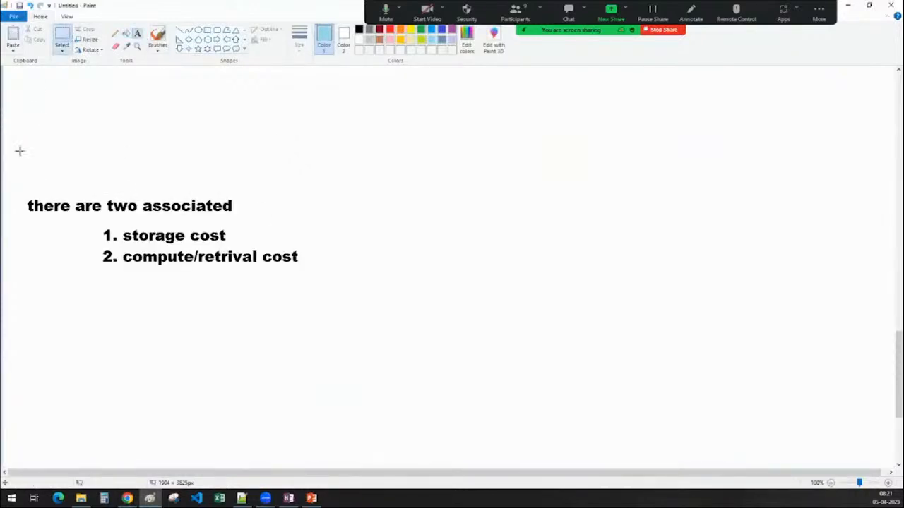
left_click_drag(10, 176, 313, 301)
left_click_drag(180, 257, 188, 105)
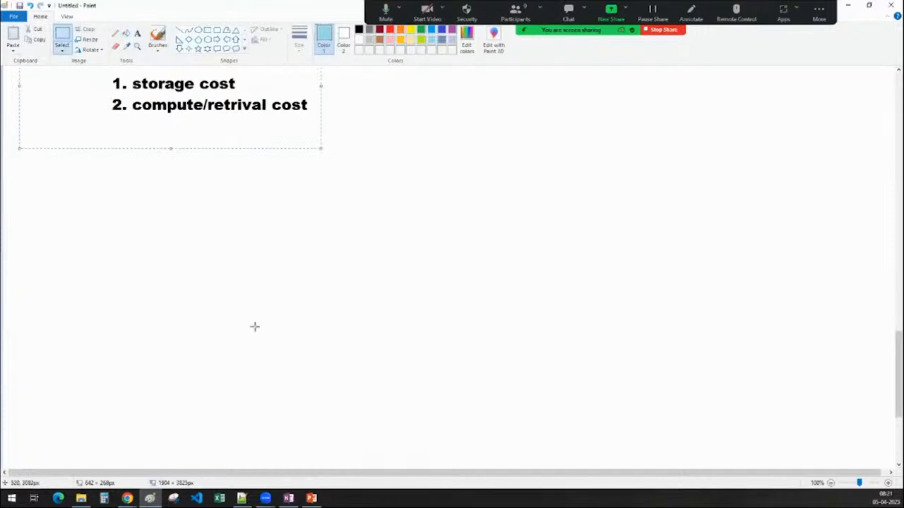
scroll(254, 325, "up", 4)
left_click_drag(212, 382, 391, 76)
scroll(426, 334, "up", 4)
scroll(349, 306, "down", 4)
scroll(354, 258, "up", 3)
left_click_drag(332, 287, 423, 122)
left_click(400, 303)
scroll(396, 304, "down", 10)
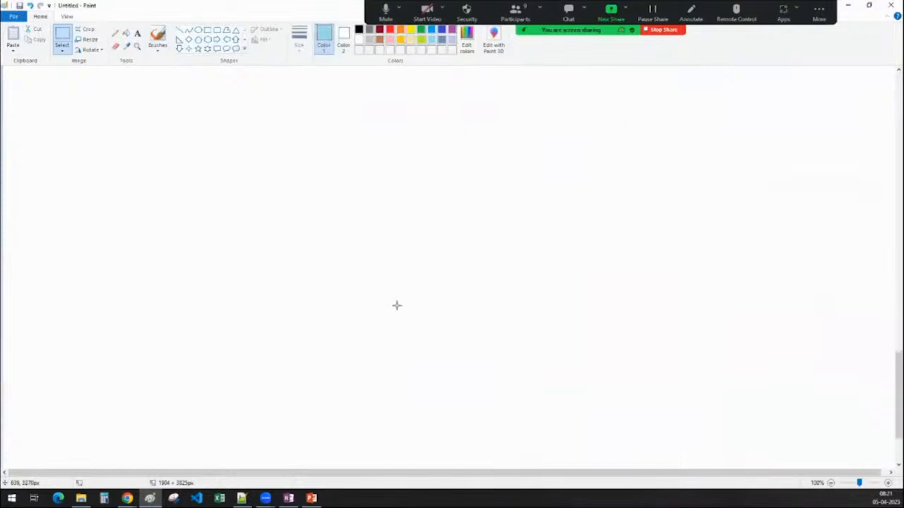
Add the heading "Access Control :" in black text on the blank canvas area.
left_click(137, 34)
left_click(25, 76)
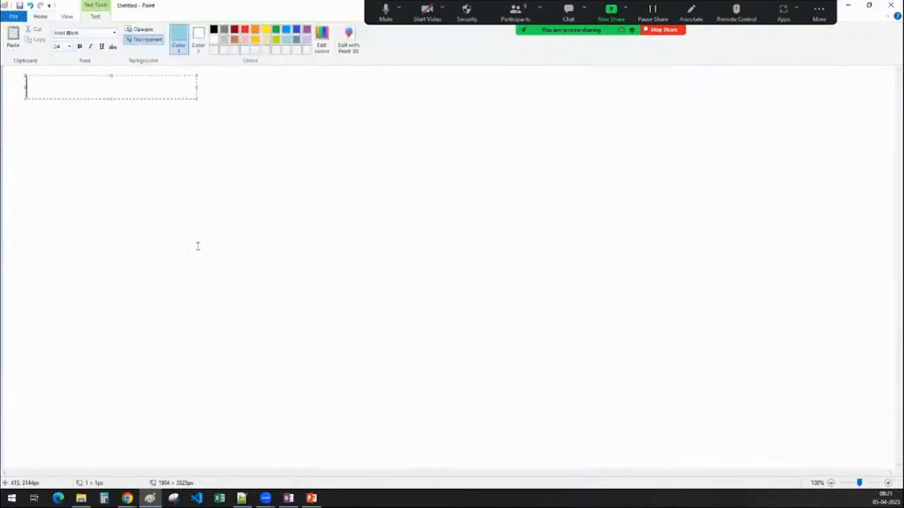
type("Access Cont")
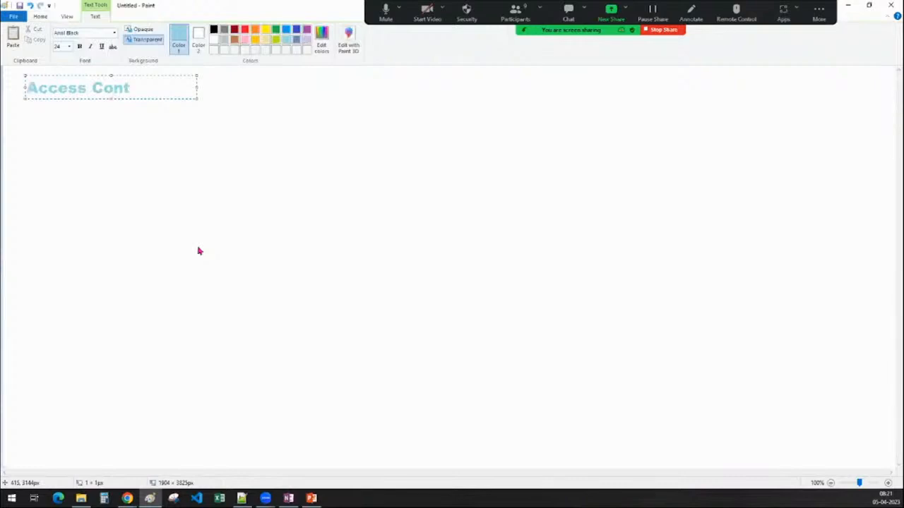
type("rol :")
left_click_drag(165, 91, 26, 88)
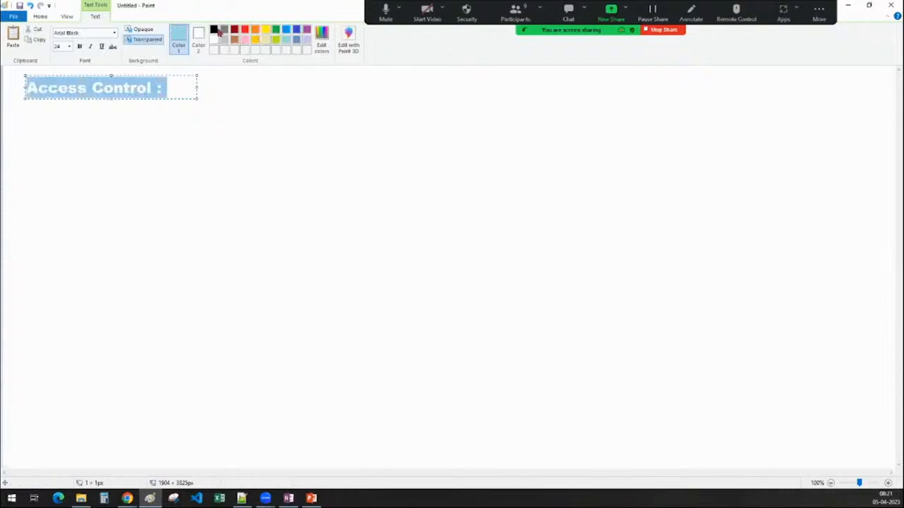
left_click(214, 30)
left_click(327, 256)
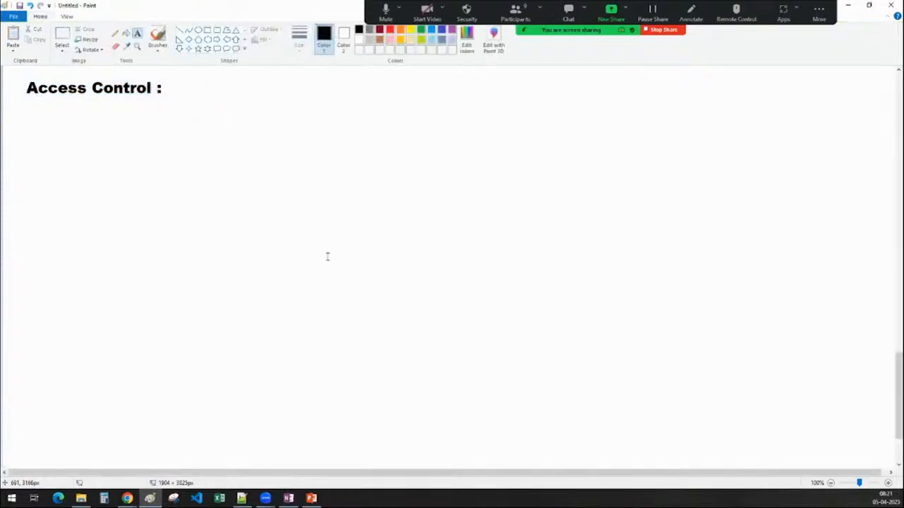
Draw a tall black rectangle outline centred below the Access Control heading.
left_click(207, 30)
left_click_drag(345, 146, 543, 385)
left_click_drag(458, 269, 445, 272)
left_click(668, 303)
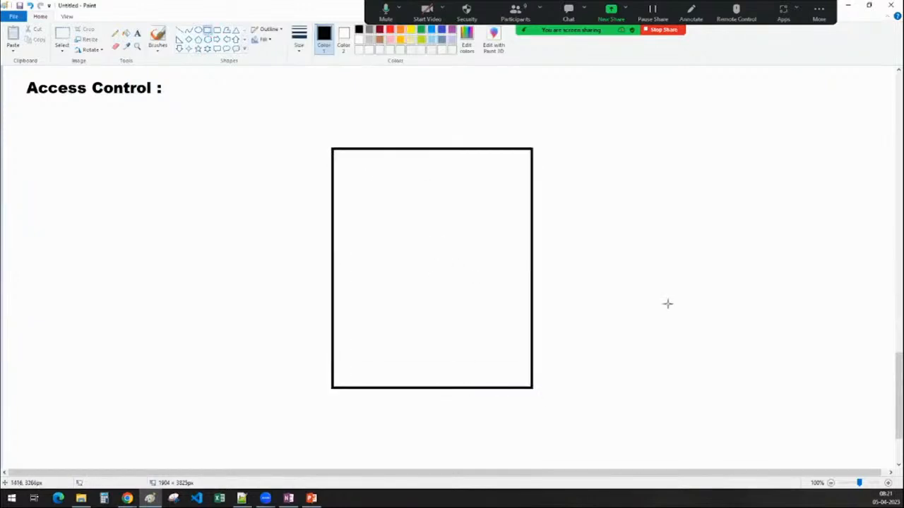
Write the file names sales.csv and schema.json inside the rectangle, separated by a blank line.
left_click(137, 33)
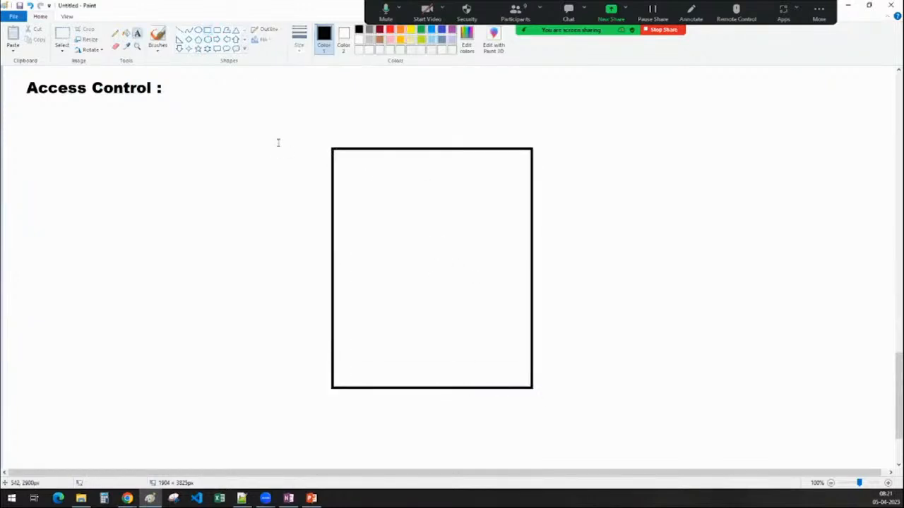
left_click(359, 191)
type("sales.csv")
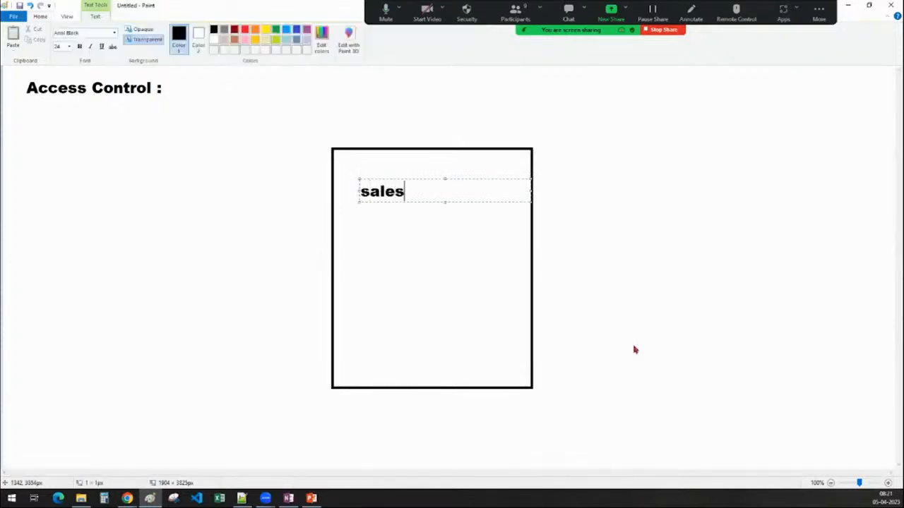
key("Return")
key("Return")
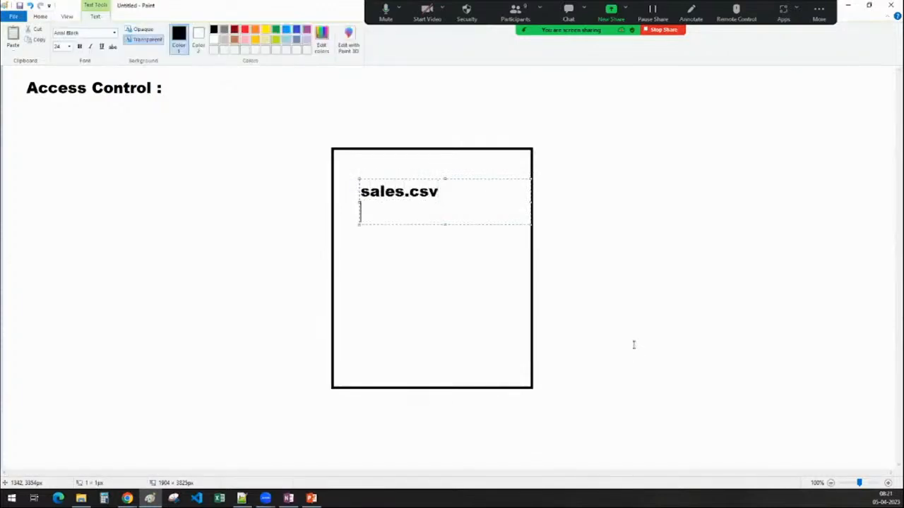
type("sc")
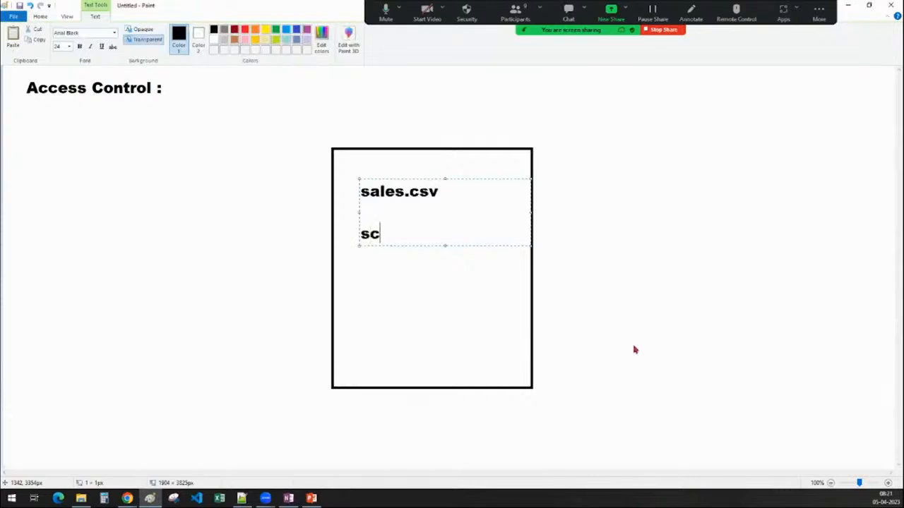
type("hema.json")
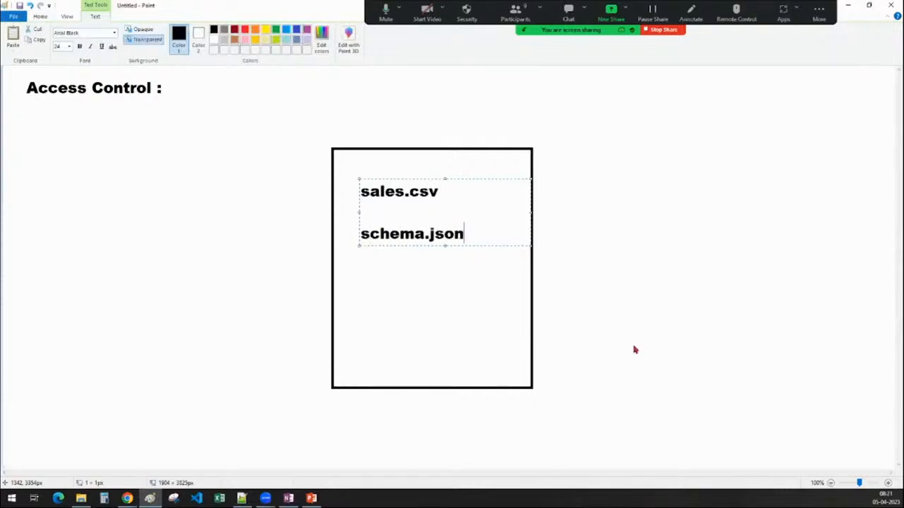
Add project_conf.text to the file list inside the rectangle, leaving a blank line above it.
key("Return")
key("Return")
type("project_conf.")
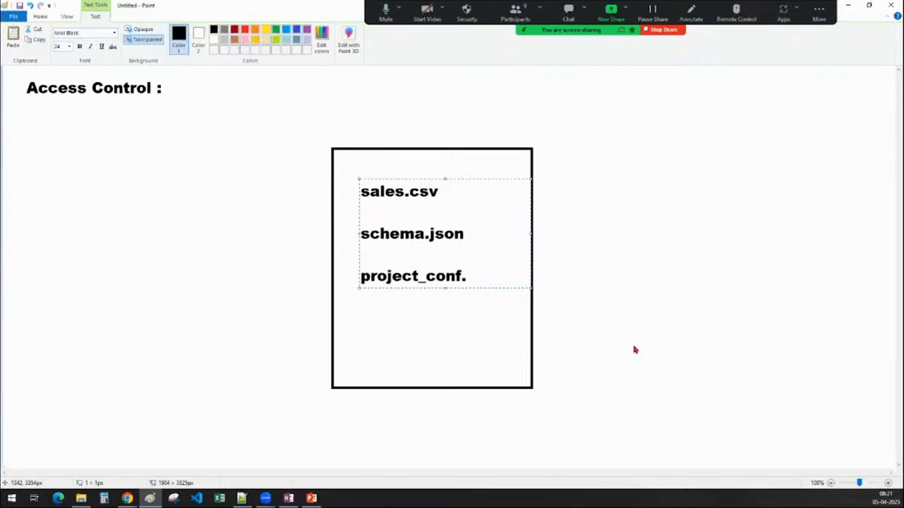
type("text")
Add sensitive_data.word as the fourth file name and shift the list slightly left within the rectangle.
key("Return")
key("Return")
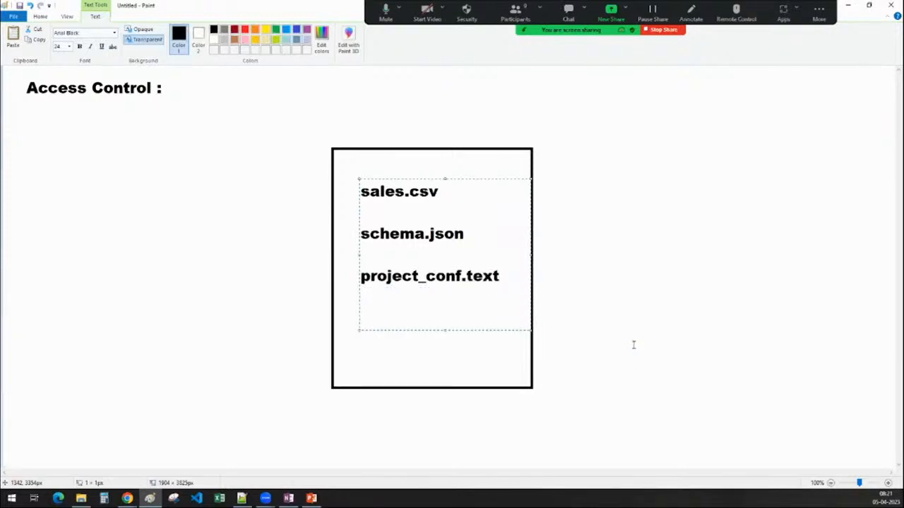
type("c")
key("BackSpace")
type("sensitive")
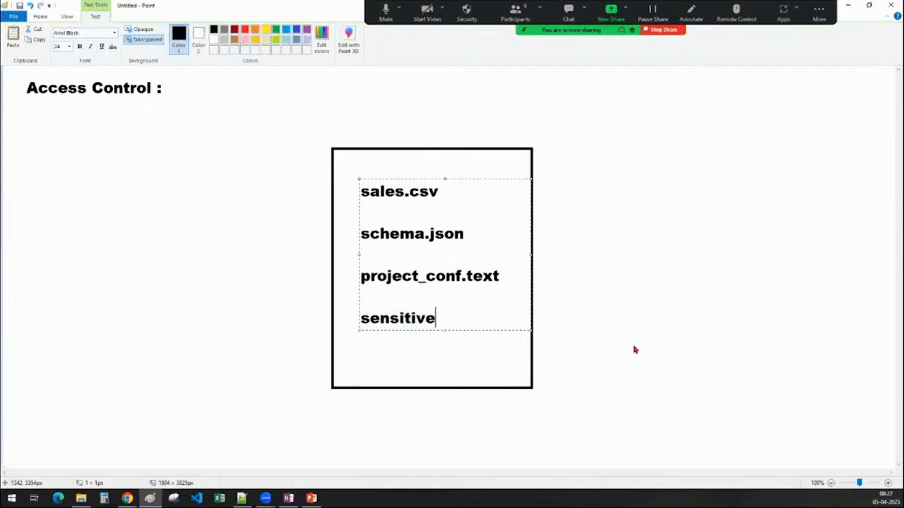
type("_data")
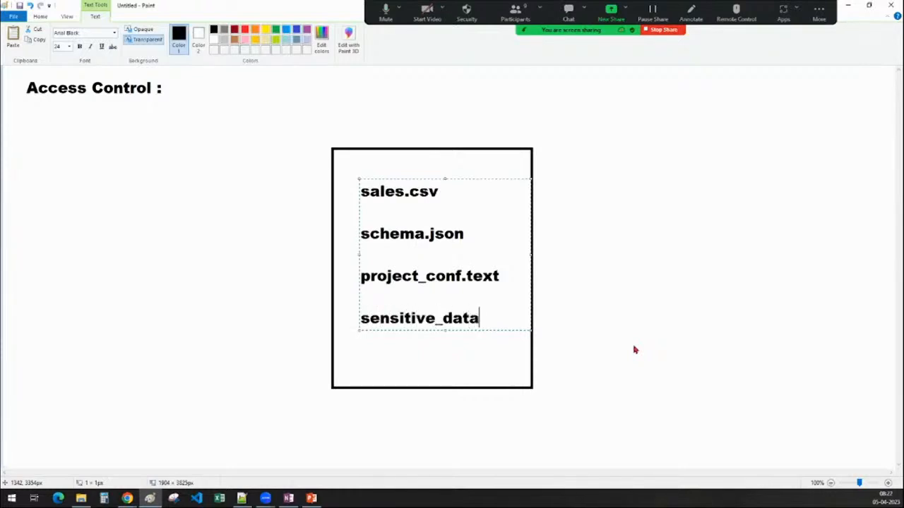
type(".word")
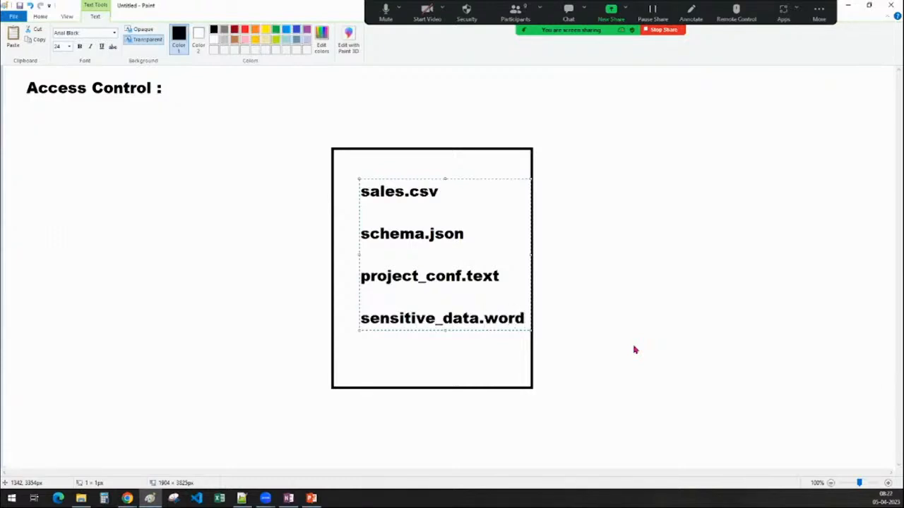
left_click_drag(358, 254, 351, 255)
left_click(365, 408)
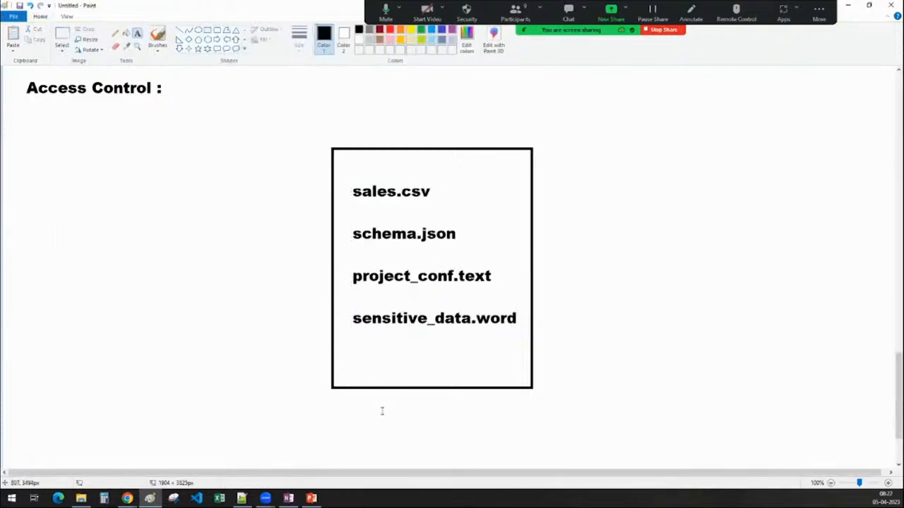
Label the rectangle "bucket" with text centred beneath it.
left_click_drag(382, 399, 555, 422)
type("bucket")
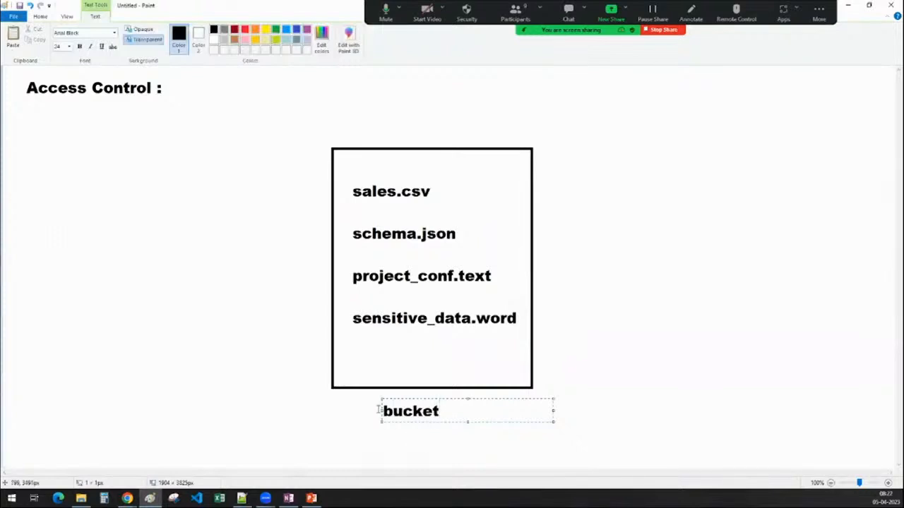
left_click_drag(381, 411, 392, 411)
left_click(353, 410)
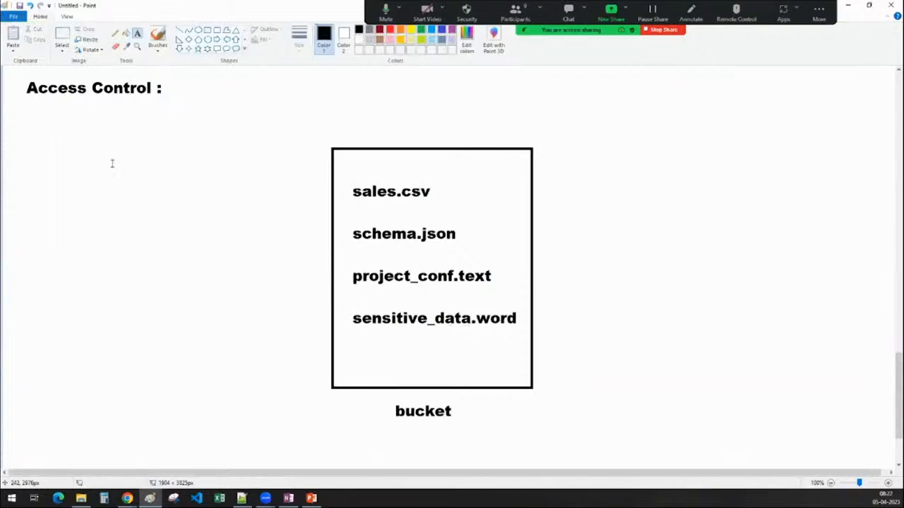
Add the label "Client" to the left of the bucket, below the Access Control heading.
left_click(97, 123)
type("project")
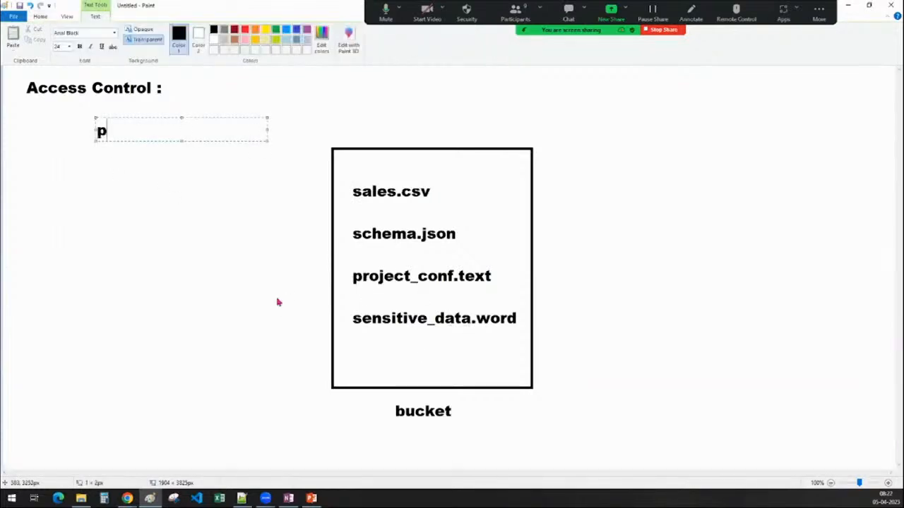
key("BackSpace")
key("BackSpace")
key("BackSpace")
key("BackSpace")
key("BackSpace")
key("BackSpace")
key("BackSpace")
key("BackSpace")
type("client")
left_click(653, 133)
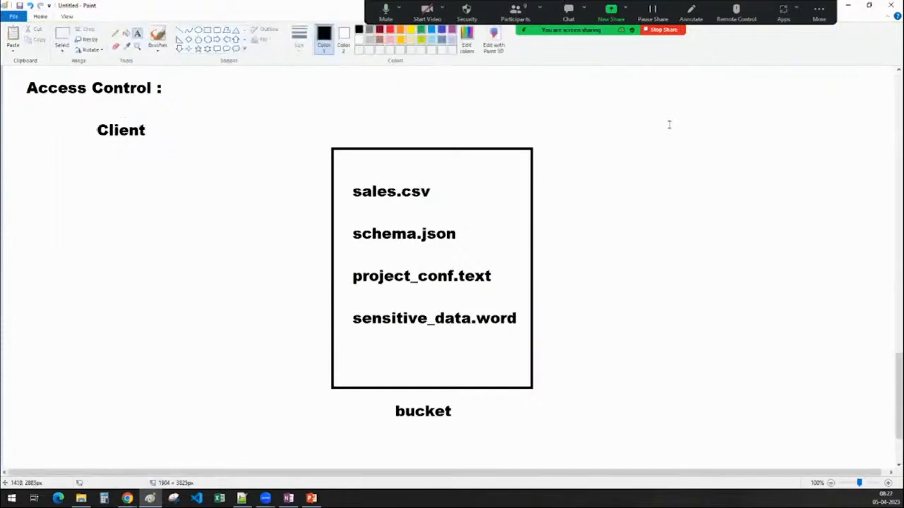
Add the label "data engineer" to the upper right of the bucket.
left_click(670, 122)
type("data ")
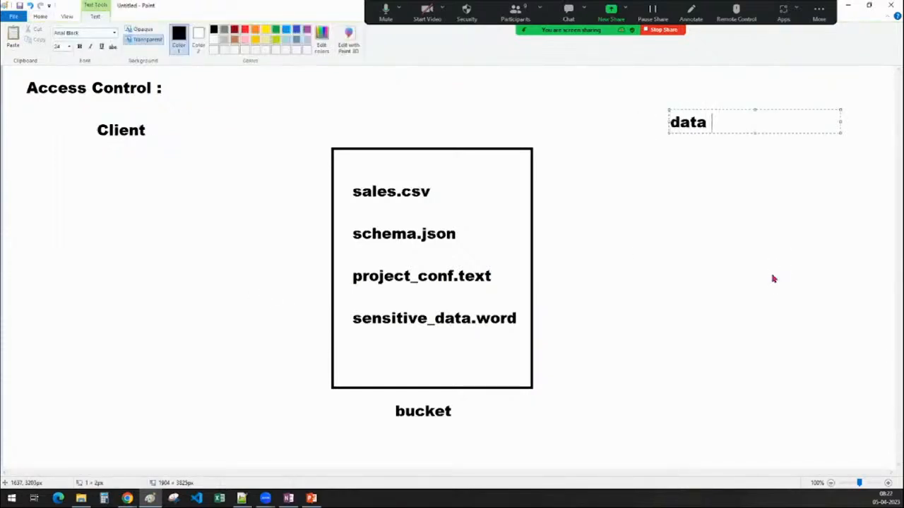
type("engineer")
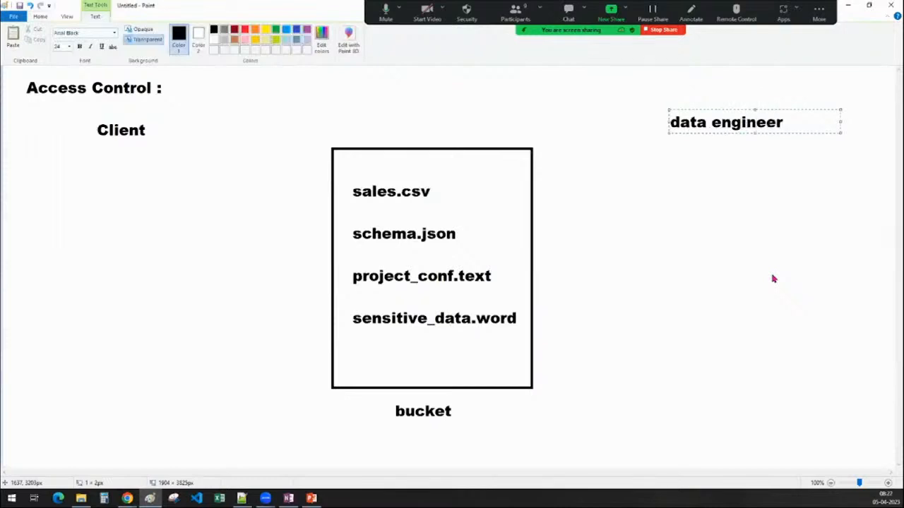
left_click(783, 333)
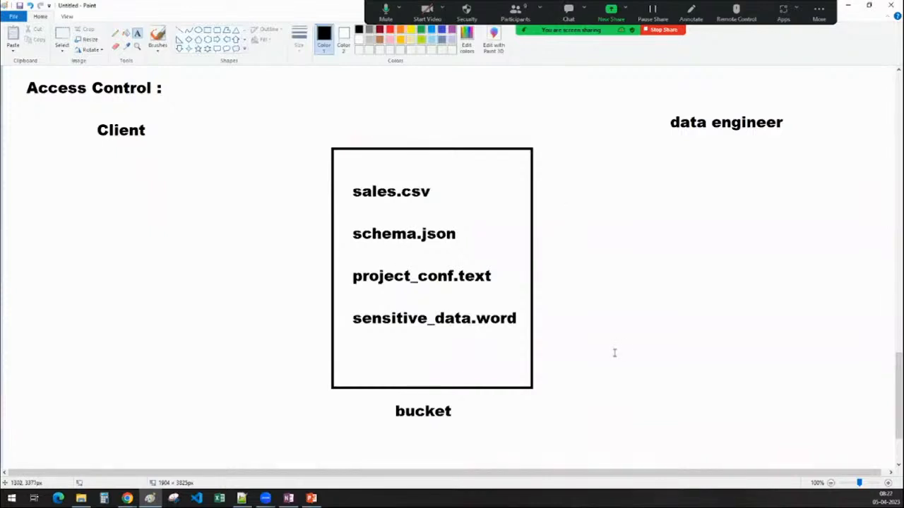
Move the Client label slightly right and down, and the data engineer label slightly down.
left_click(62, 37)
left_click_drag(90, 113, 148, 137)
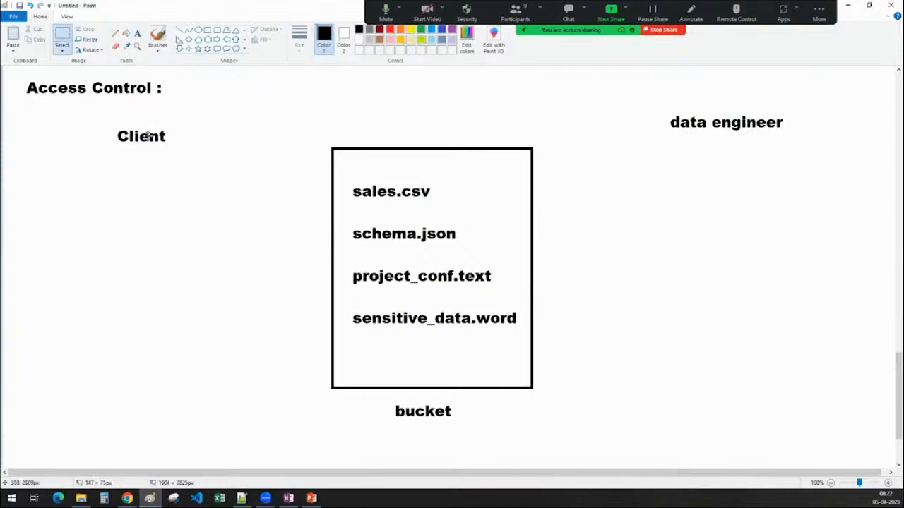
left_click_drag(658, 103, 795, 140)
left_click_drag(734, 126, 735, 135)
left_click(743, 250)
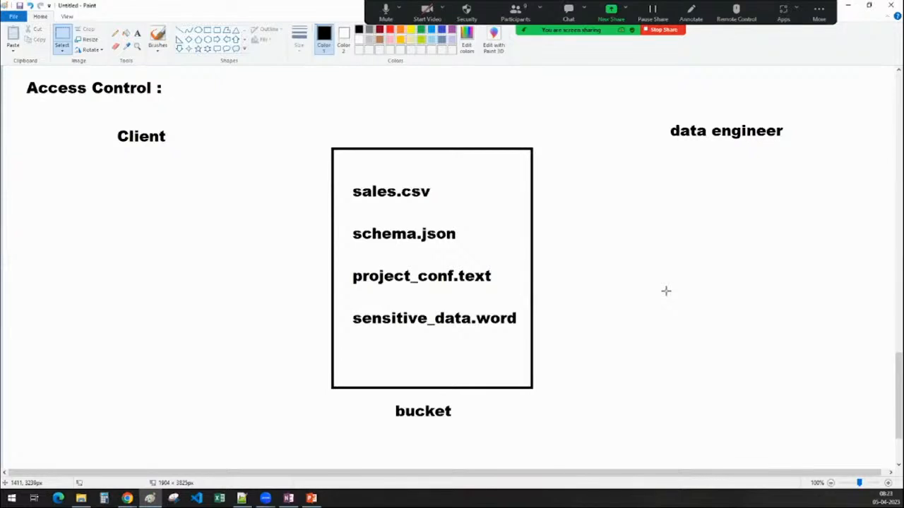
scroll(666, 291, "up", 10)
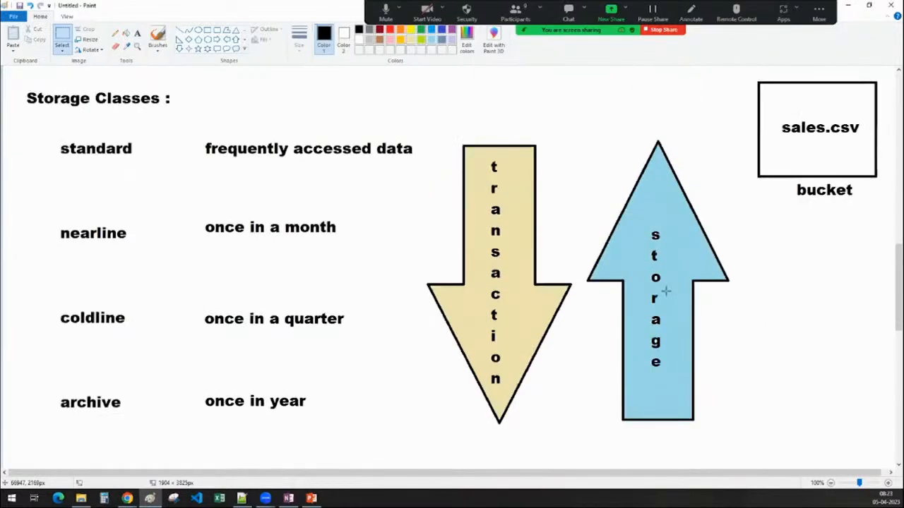
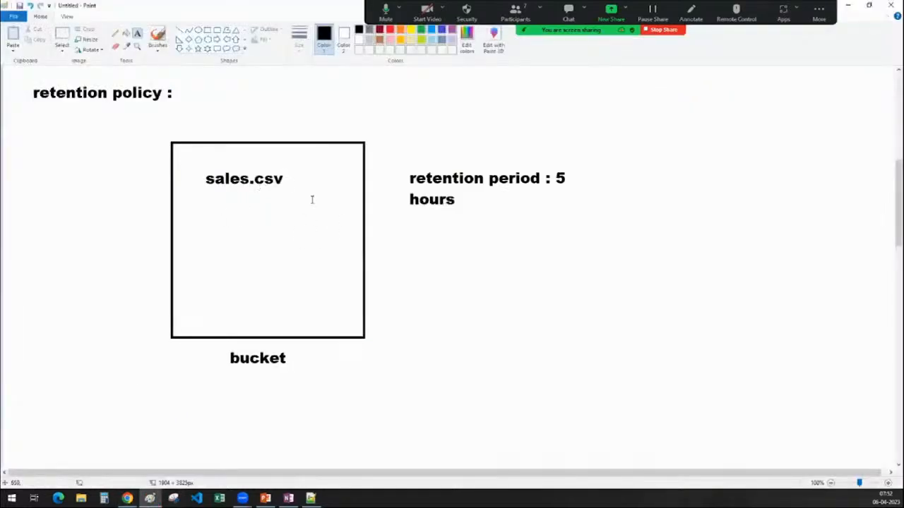
Add the words "delete" and "modify" on two lines beside the retention policy heading, above the bucket.
left_click(248, 85)
type("delete")
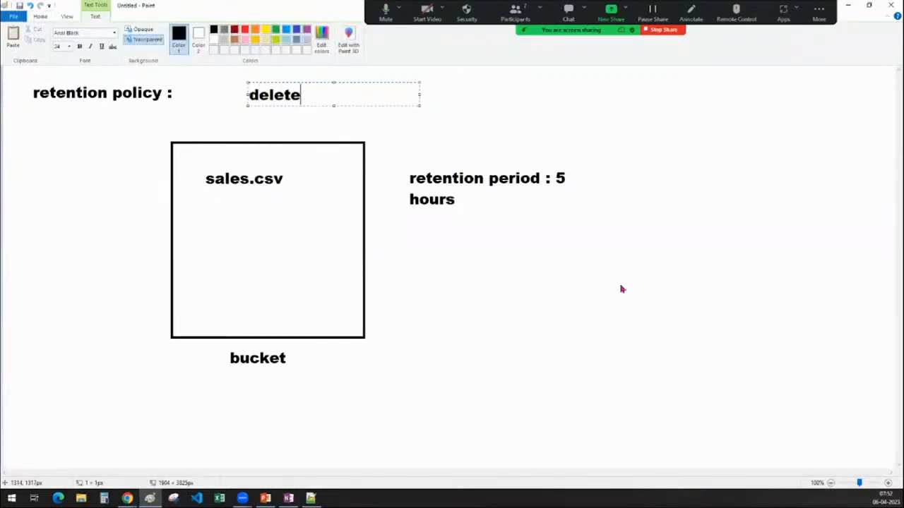
key("Return")
type("mofi")
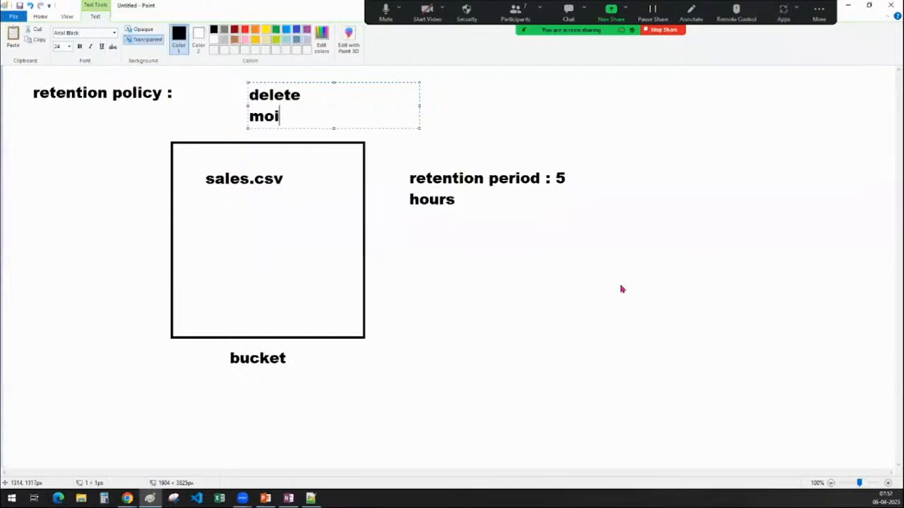
key("BackSpace")
type("fify")
key("BackSpace")
key("BackSpace")
key("BackSpace")
key("BackSpace")
type("dify")
left_click(485, 323)
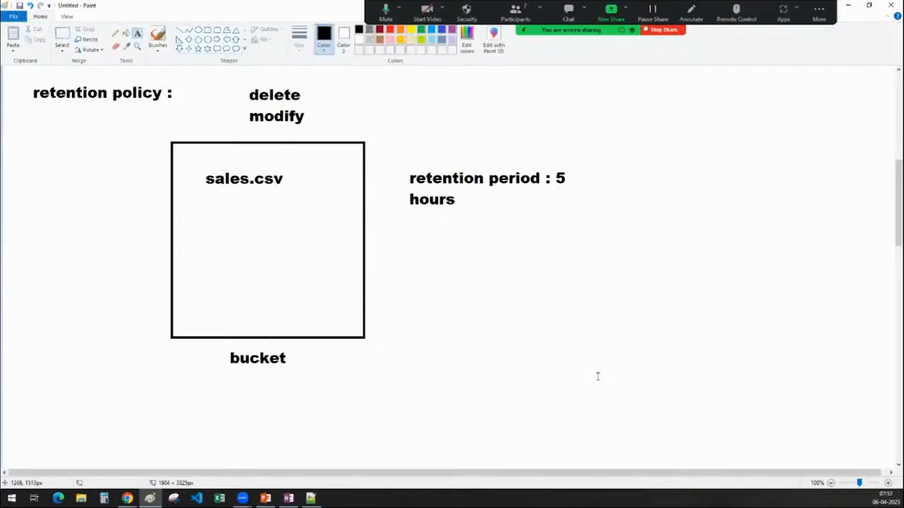
Switch to the browser and set the bucket's retention policy to retain objects for 180 seconds.
left_click(848, 7)
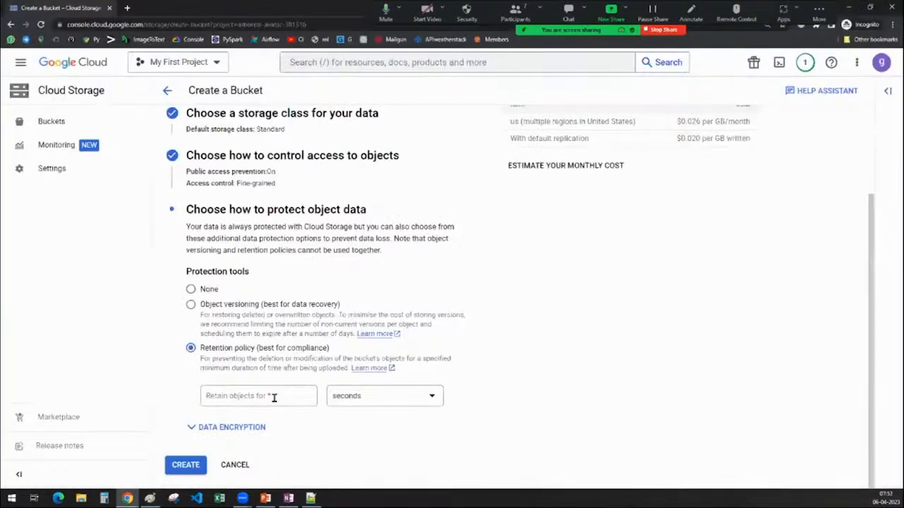
left_click(274, 398)
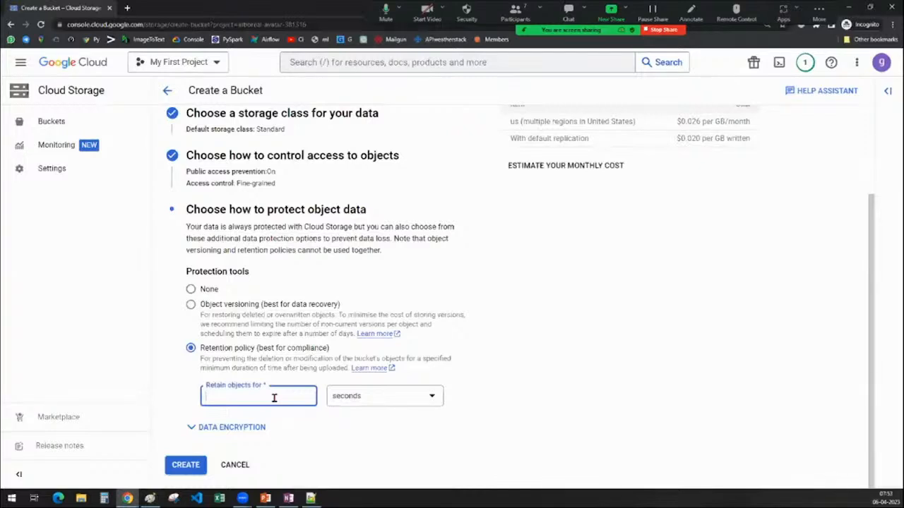
type("3")
left_click(358, 399)
left_click(347, 408)
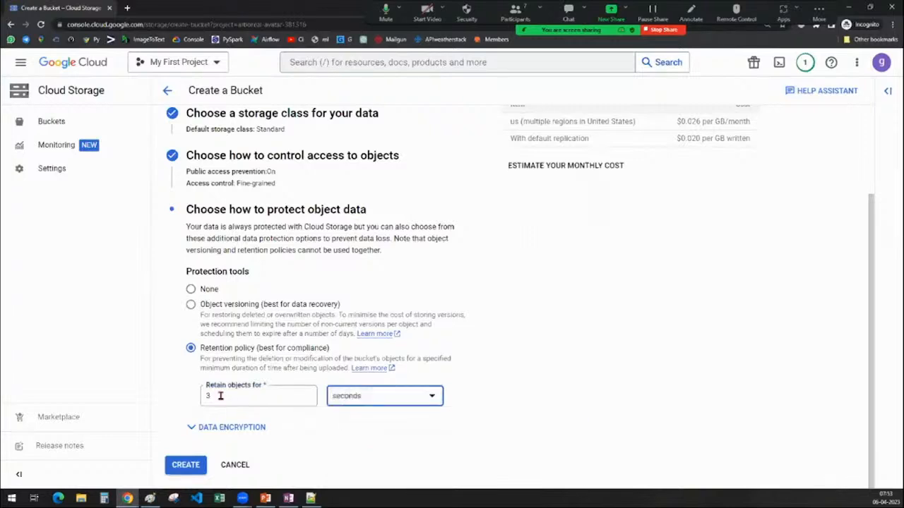
left_click_drag(221, 396, 177, 395)
type("180")
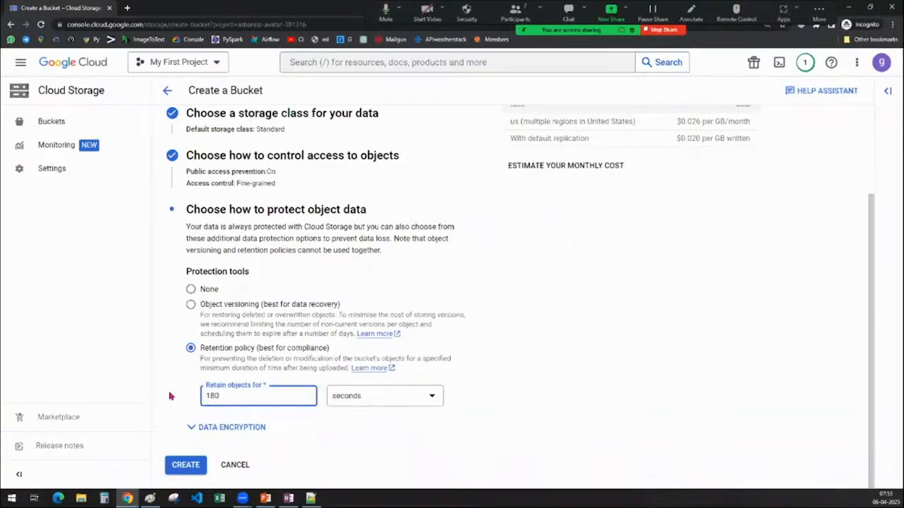
left_click(517, 385)
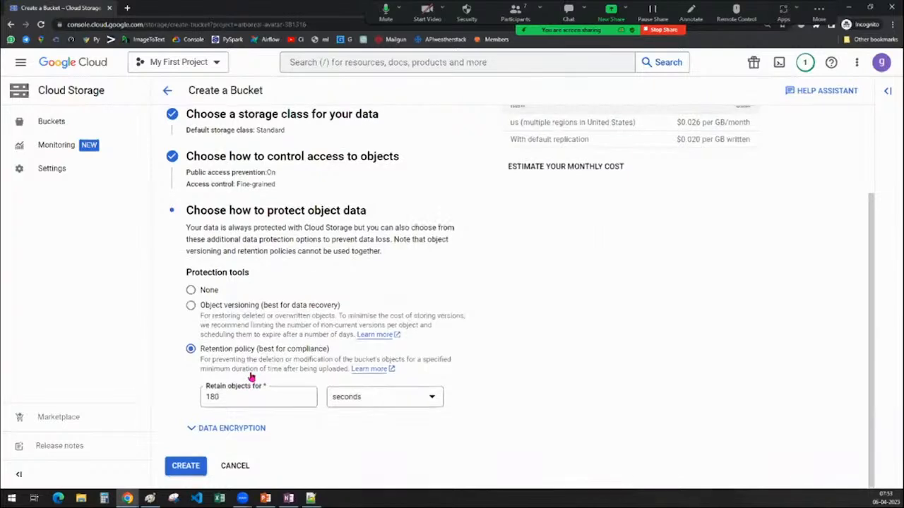
Review the settings of storage_bucket_batch10 and create the bucket with public access prevention enforced.
scroll(251, 378, "up", 2)
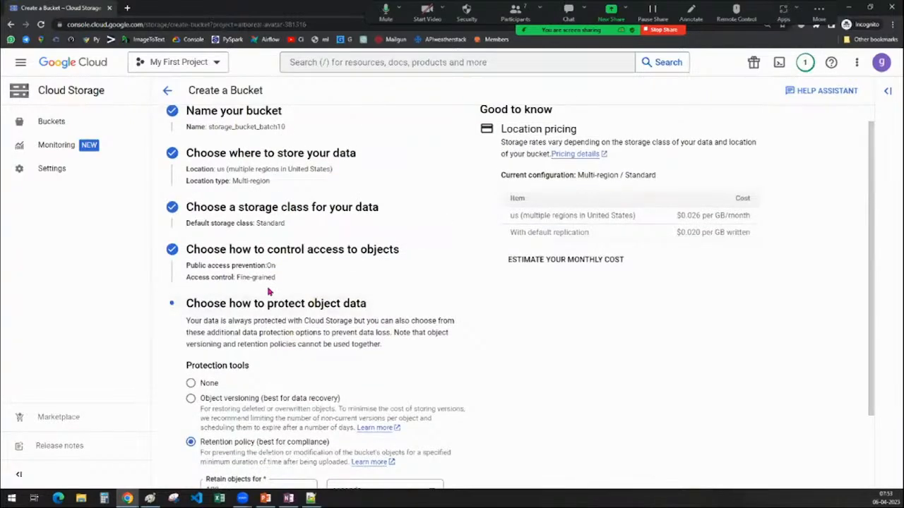
scroll(267, 288, "up", 1)
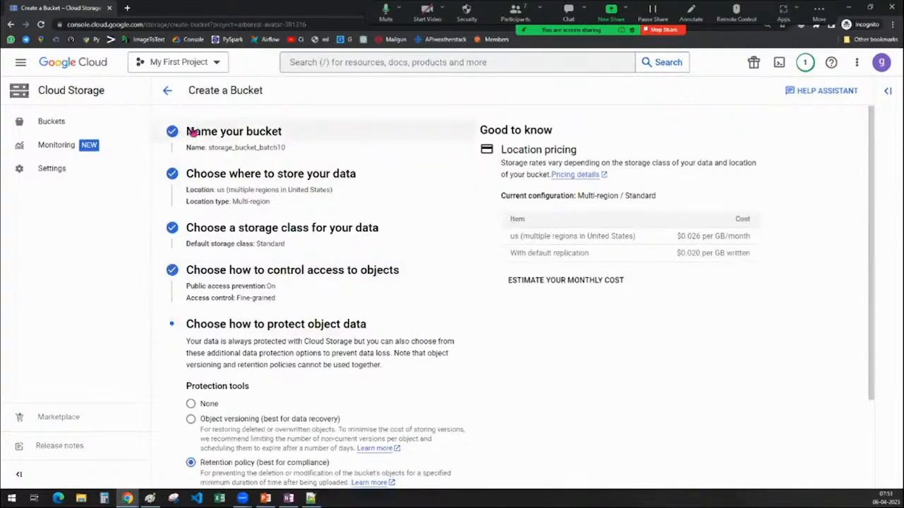
scroll(268, 311, "down", 3)
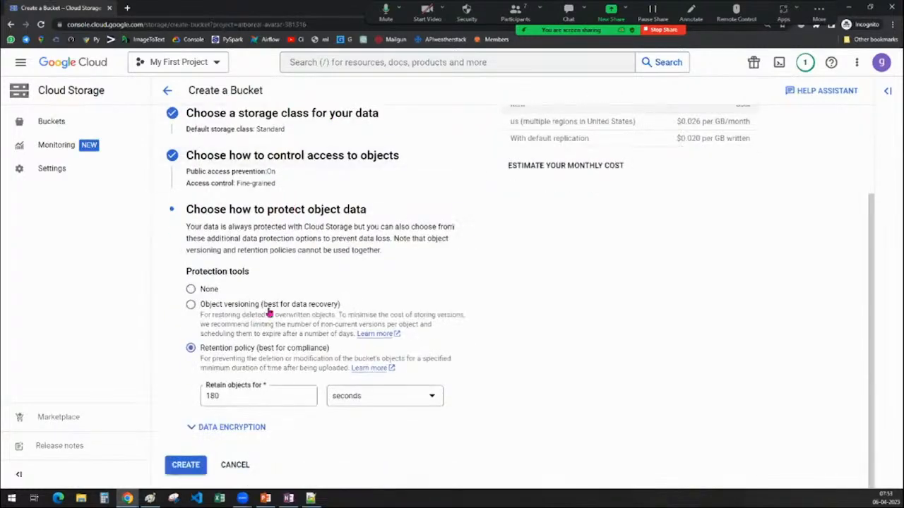
left_click(186, 465)
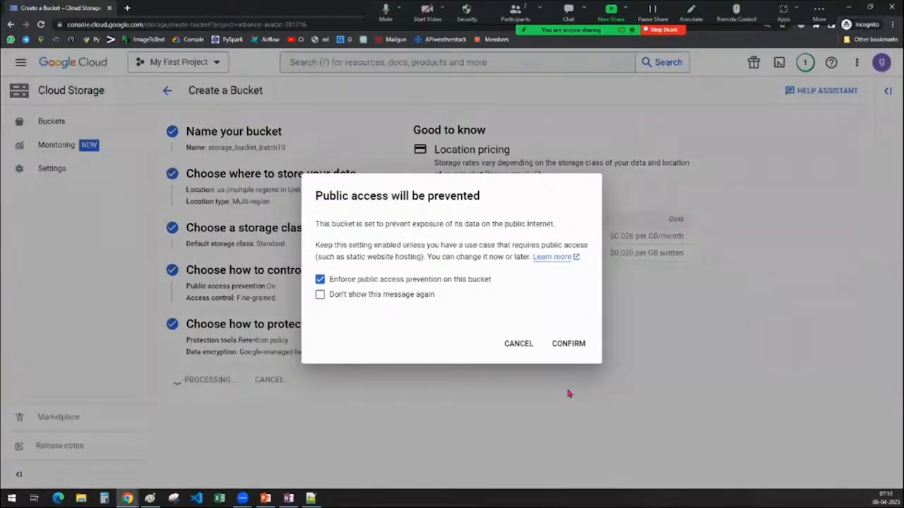
left_click(569, 343)
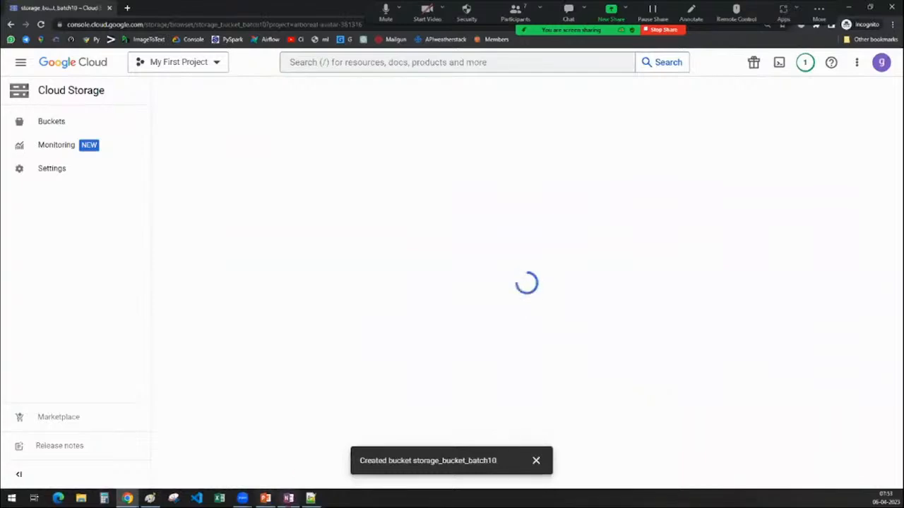
Bring up the OneNote notebook and the PowerPoint presentation, and move the restored presentation window off the shared screen.
left_click(288, 498)
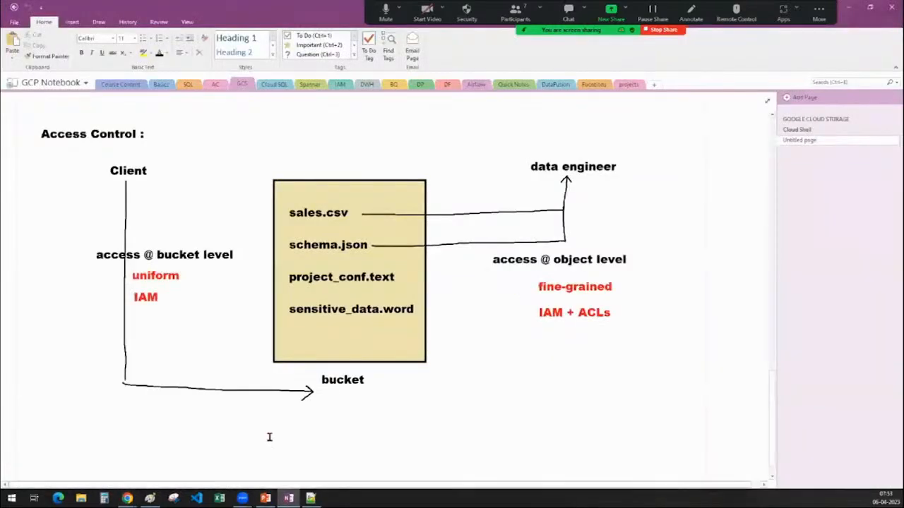
left_click(265, 499)
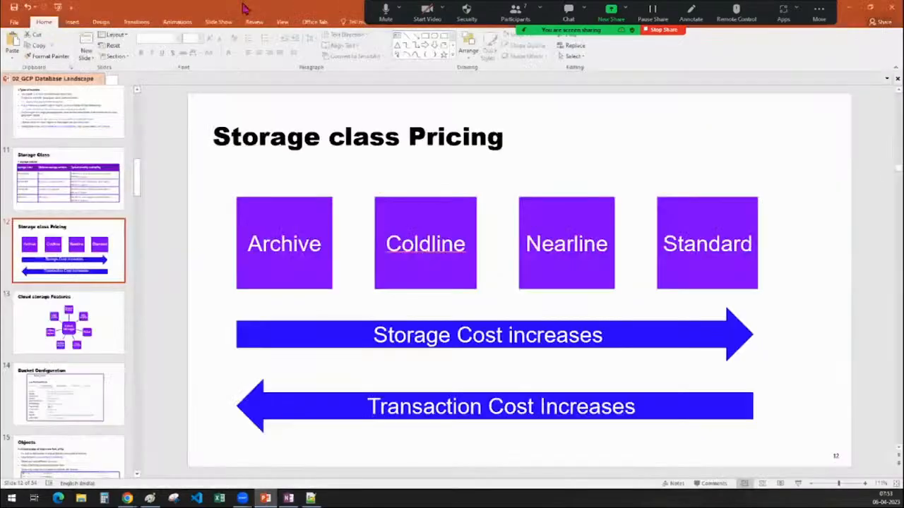
double_click(244, 8)
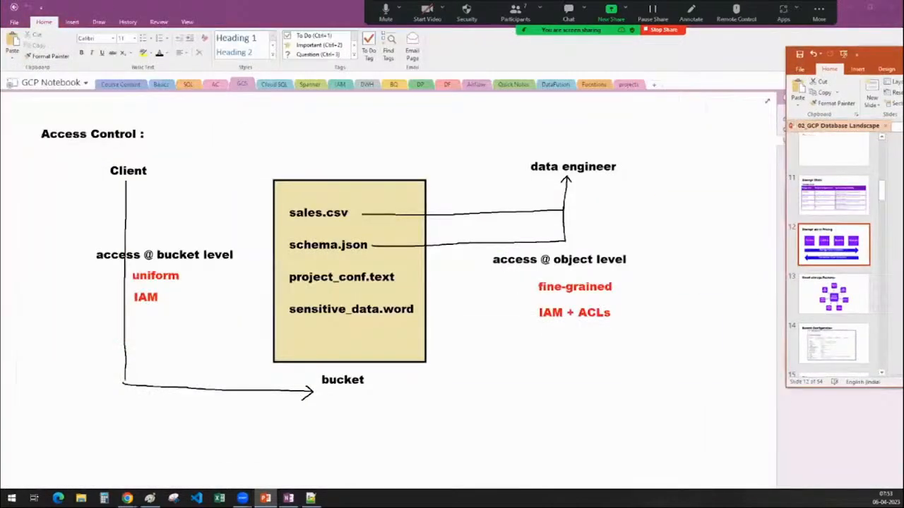
left_click_drag(883, 55, 903, 54)
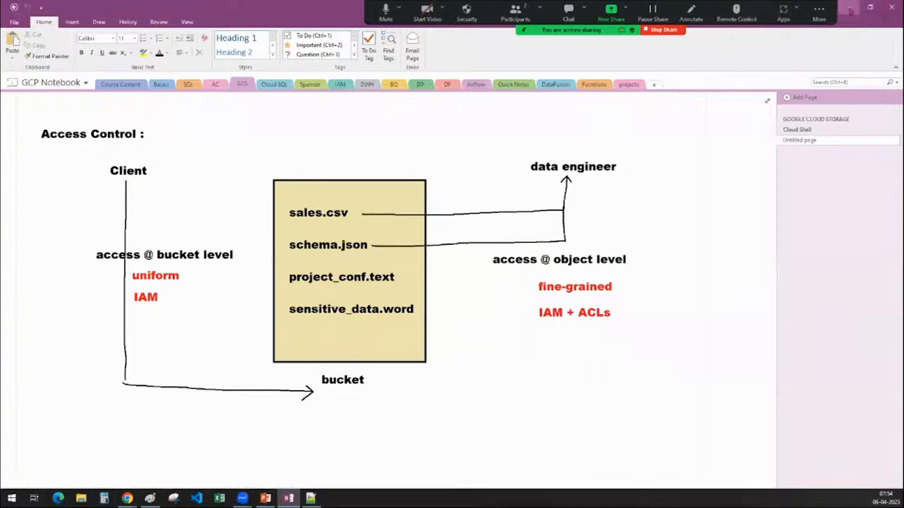
View the Cloud Shell page in the GCP Notebook and return to the bucket details in the browser.
left_click(807, 130)
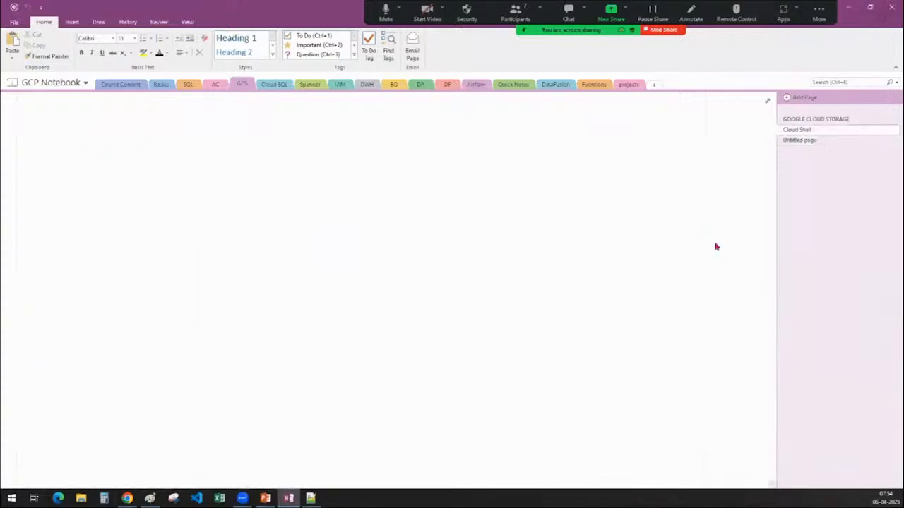
scroll(649, 278, "up", 2)
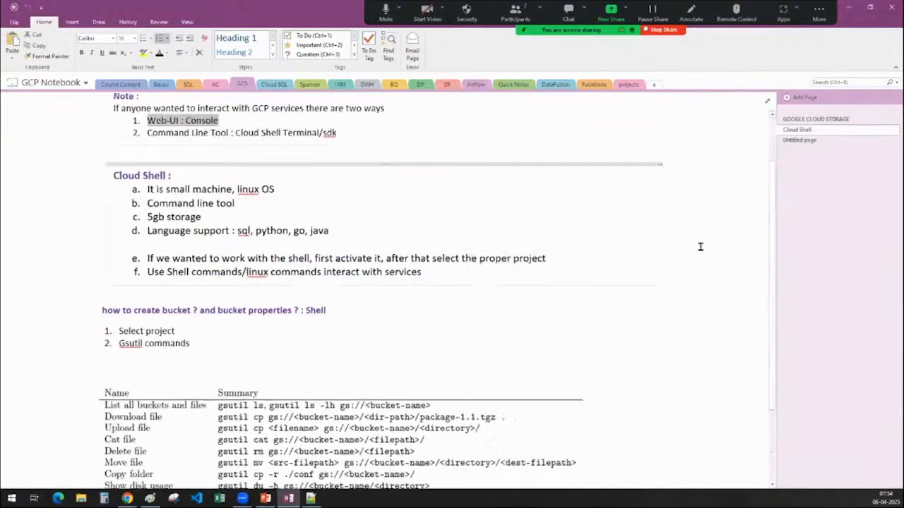
left_click(848, 12)
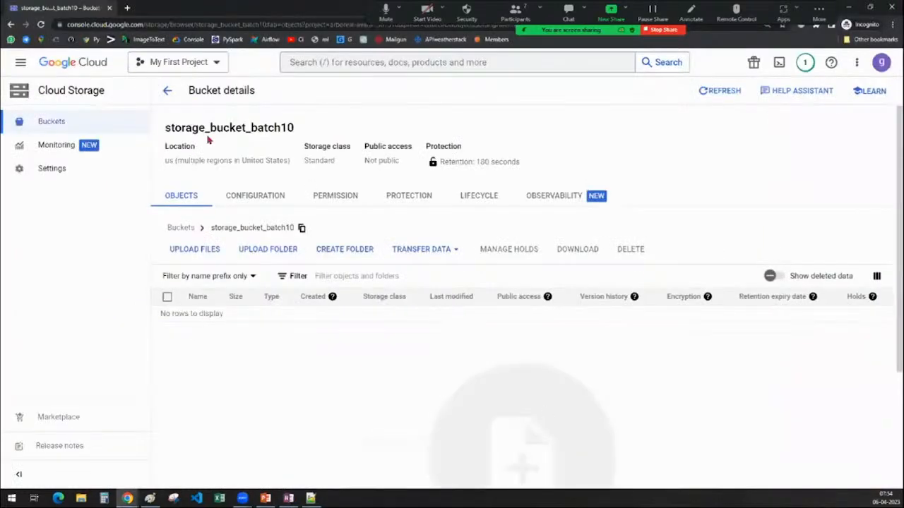
left_click_drag(164, 127, 300, 133)
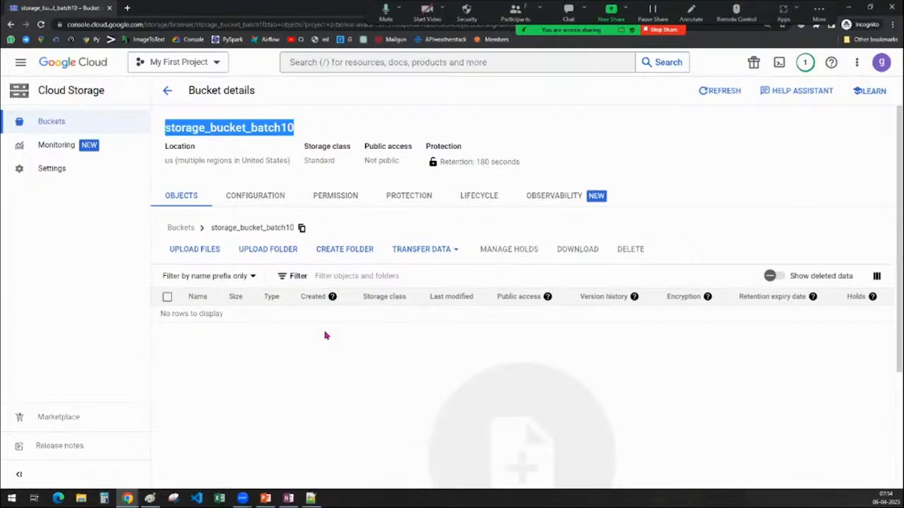
left_click(296, 395)
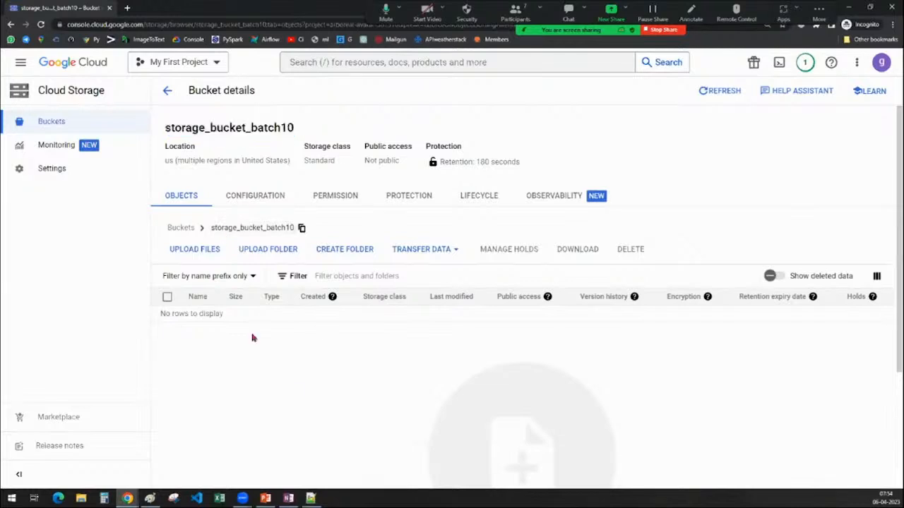
left_click(199, 254)
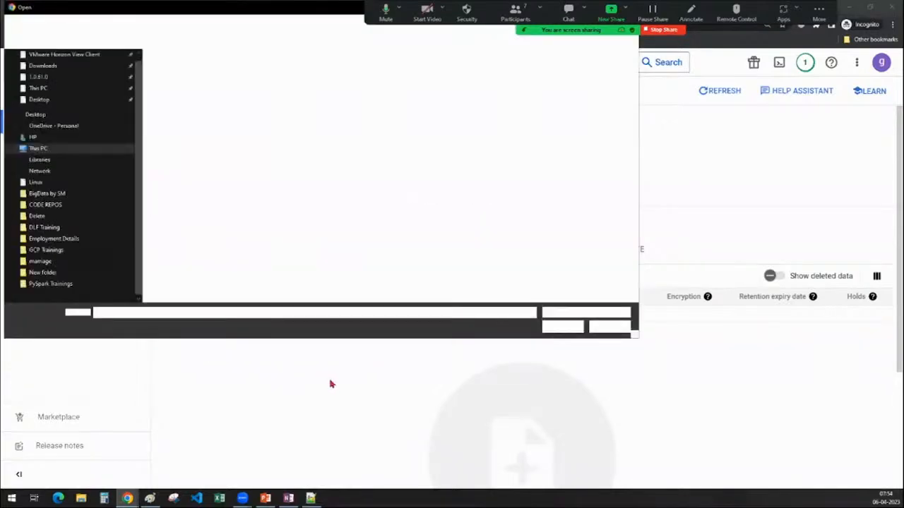
left_click(604, 328)
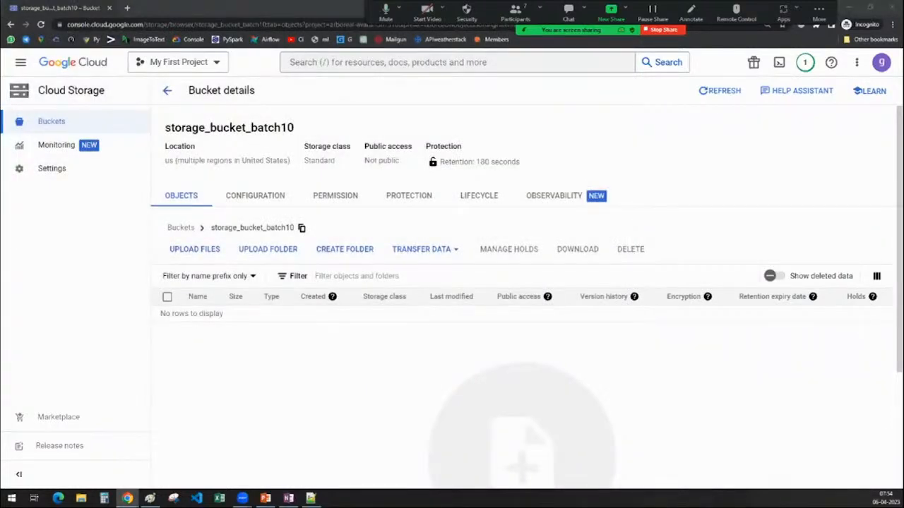
Upload customers.csv from a File Explorer window into storage_bucket_batch10 and dismiss the upload notifications.
left_click(81, 499)
left_click(870, 7)
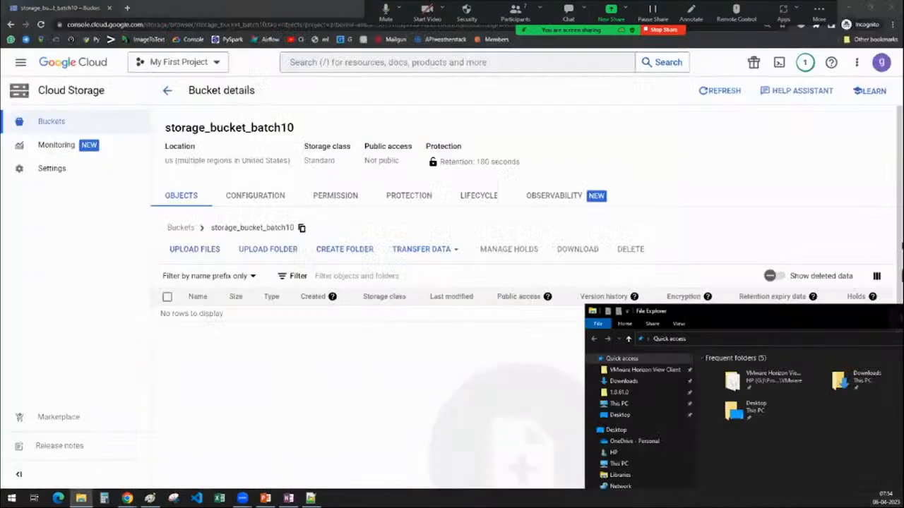
left_click_drag(897, 312, 903, 28)
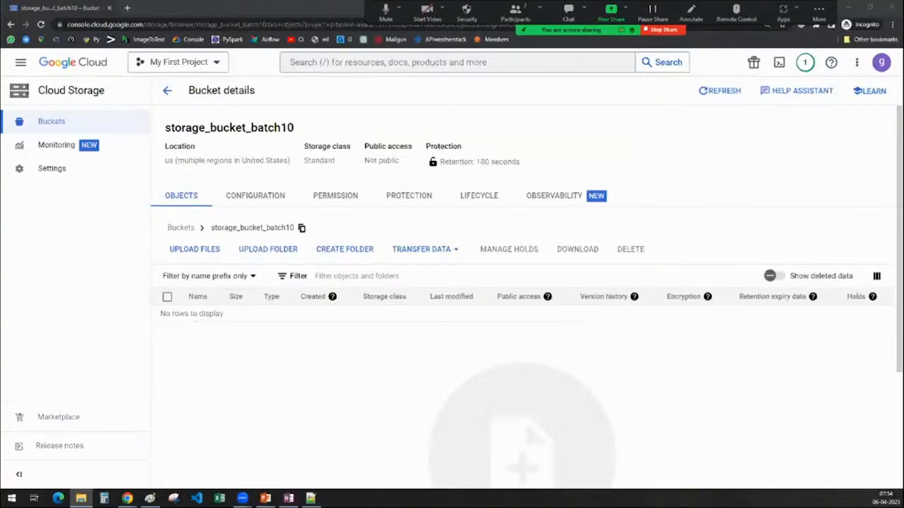
left_click_drag(903, 226, 418, 389)
left_click(644, 336)
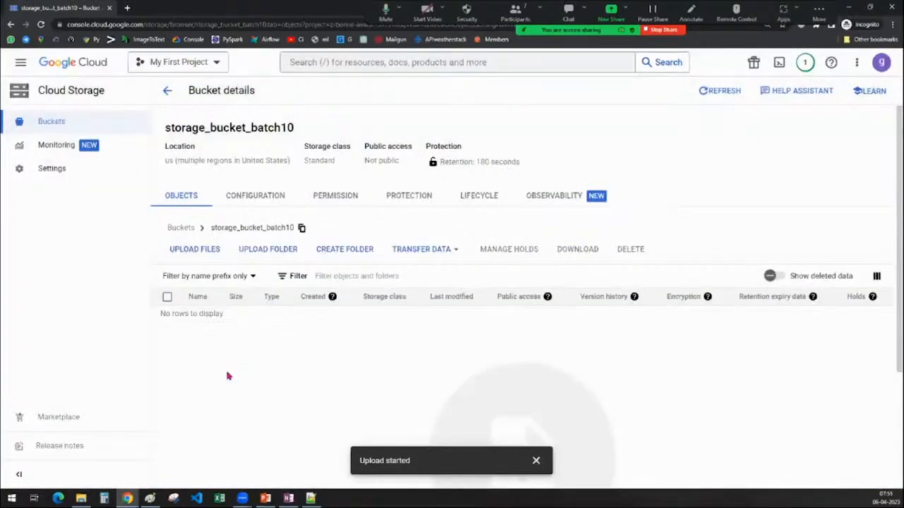
left_click(536, 460)
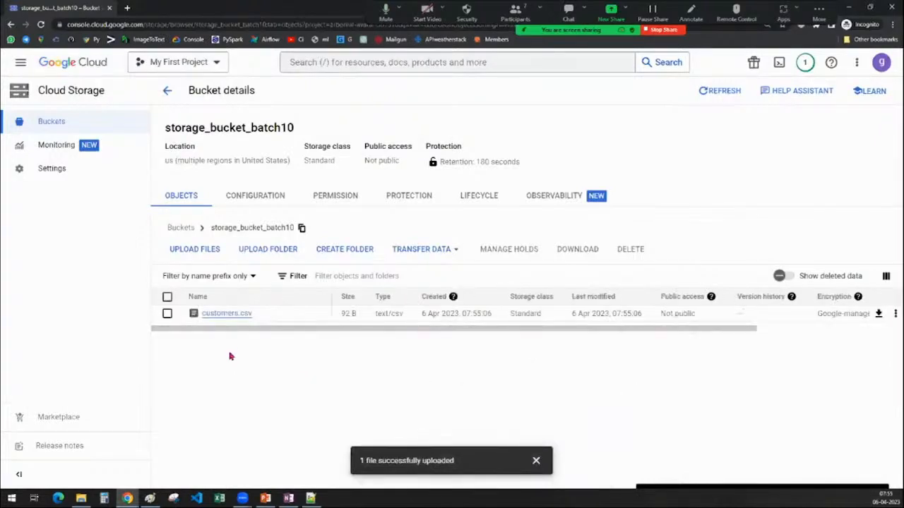
left_click(536, 460)
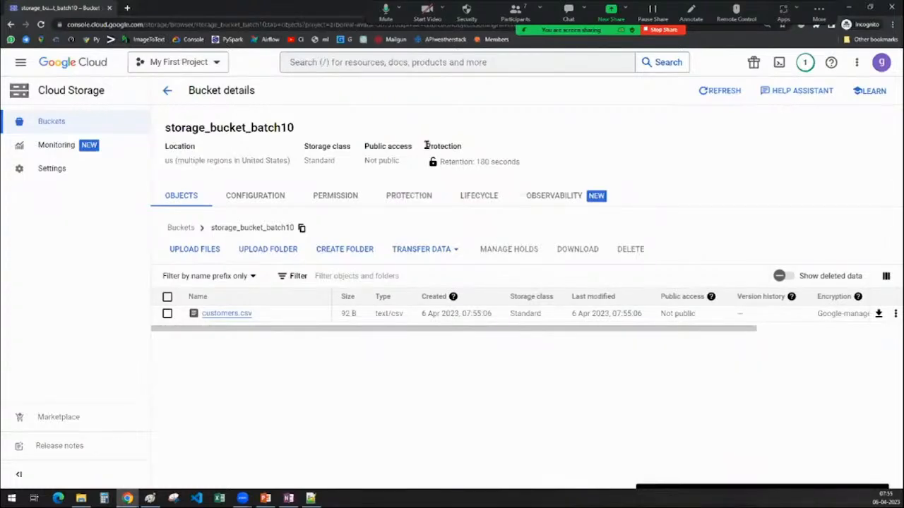
Check the bucket's retention period and try to delete customers.csv from storage_bucket_batch10.
left_click_drag(427, 146, 558, 163)
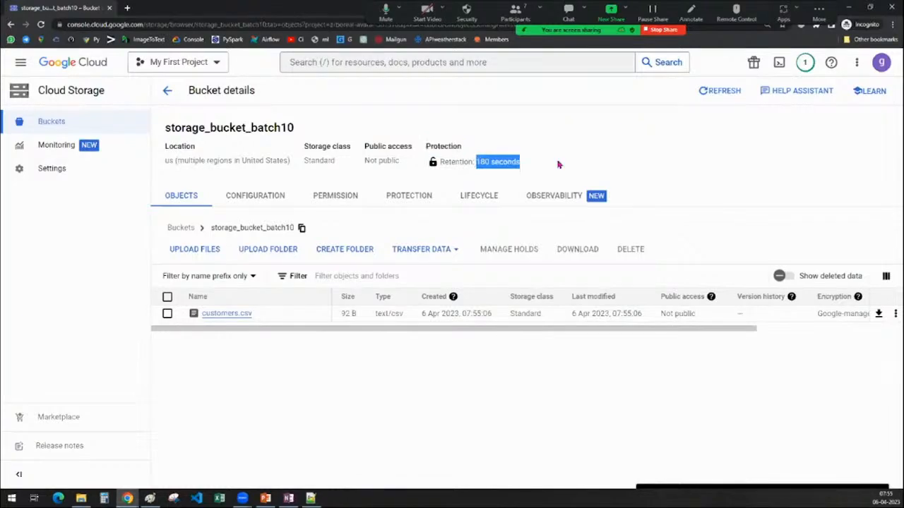
left_click(167, 313)
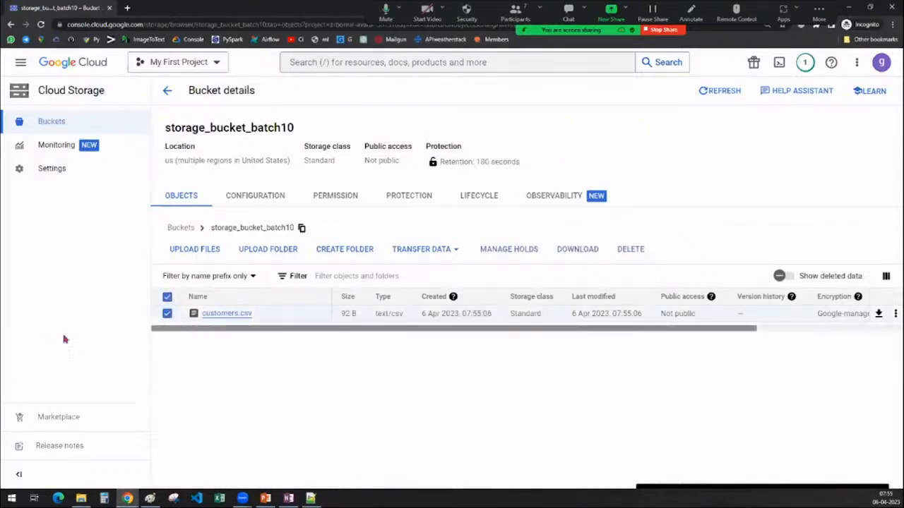
left_click(634, 250)
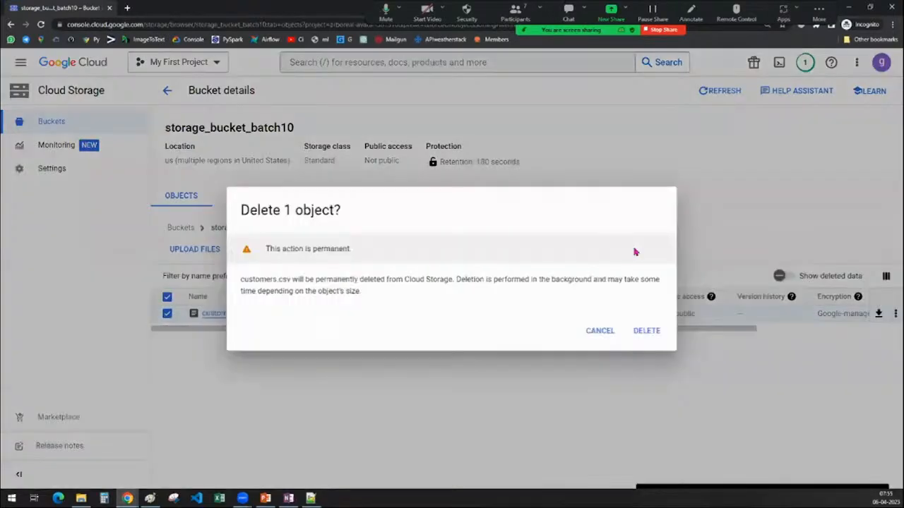
left_click(643, 338)
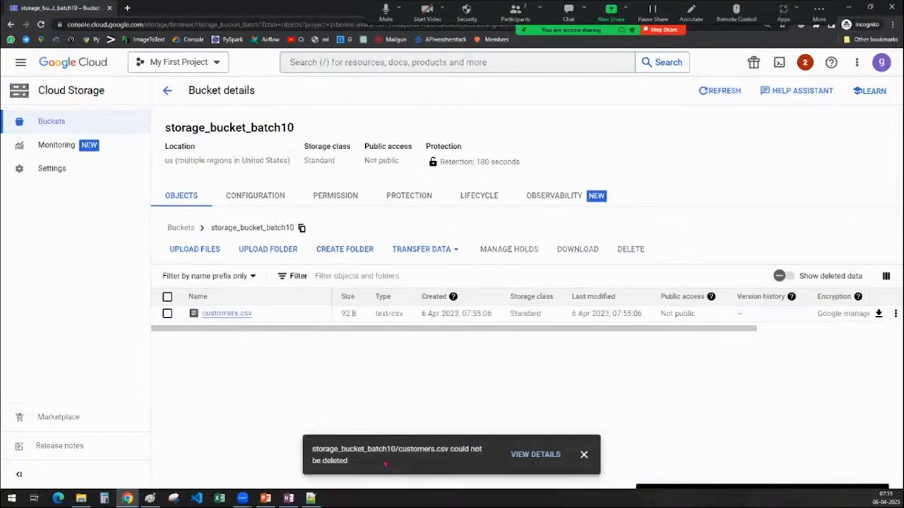
Open the deletion details for customers.csv and expand the entry for the individually selected object to read its error.
left_click(536, 455)
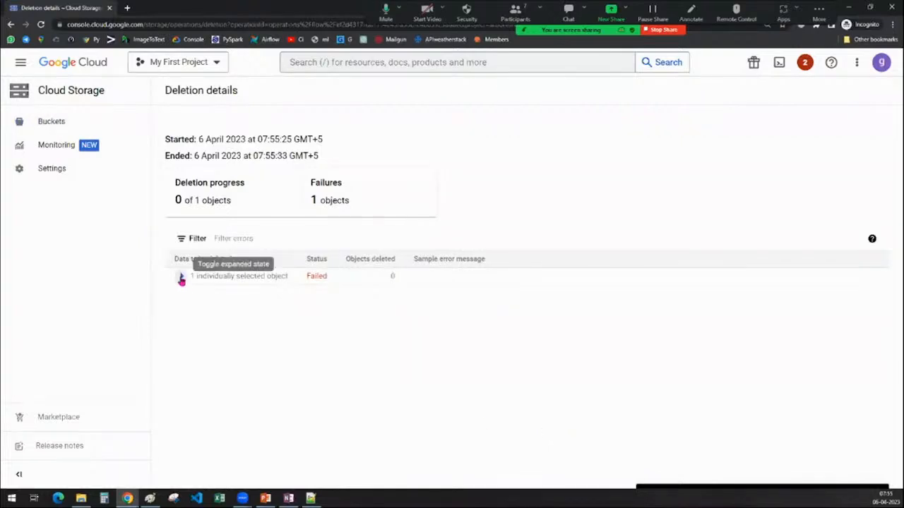
left_click(181, 276)
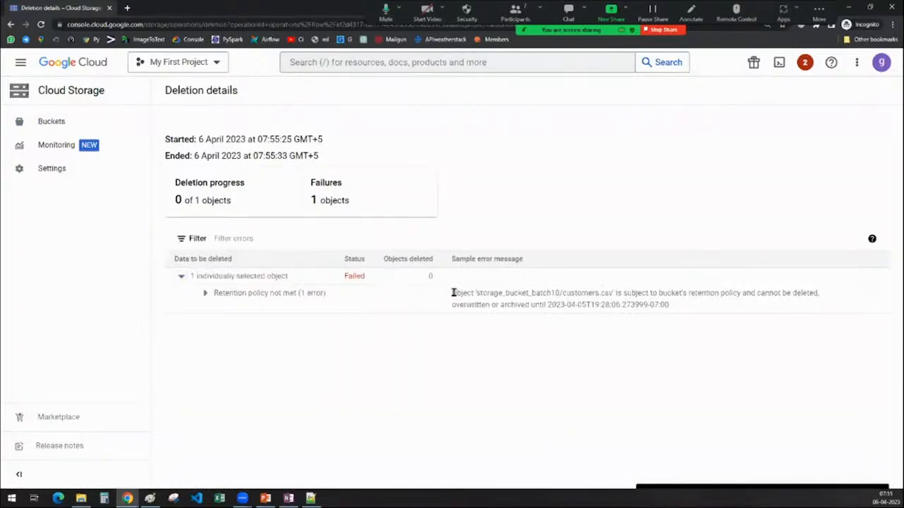
Read the retention policy error message for customers.csv and return to the details of storage_bucket_batch10.
left_click_drag(454, 293, 830, 311)
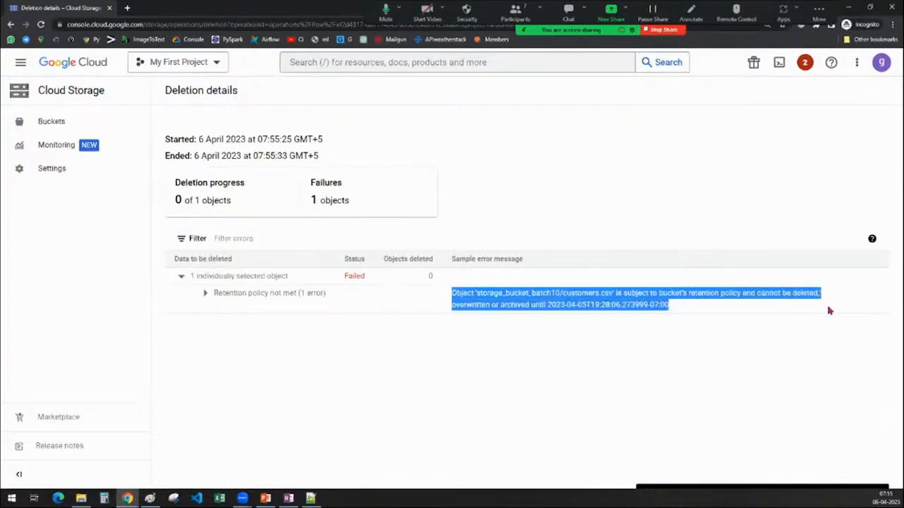
left_click(634, 321)
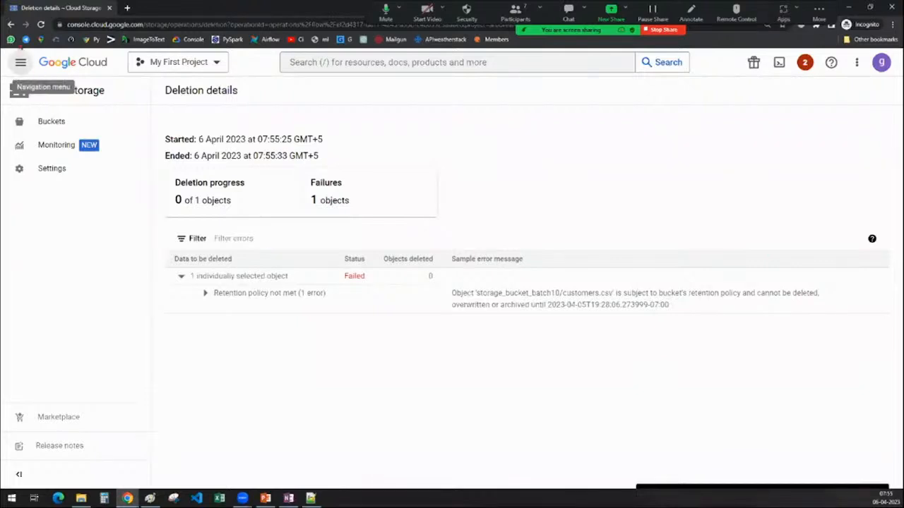
left_click(10, 25)
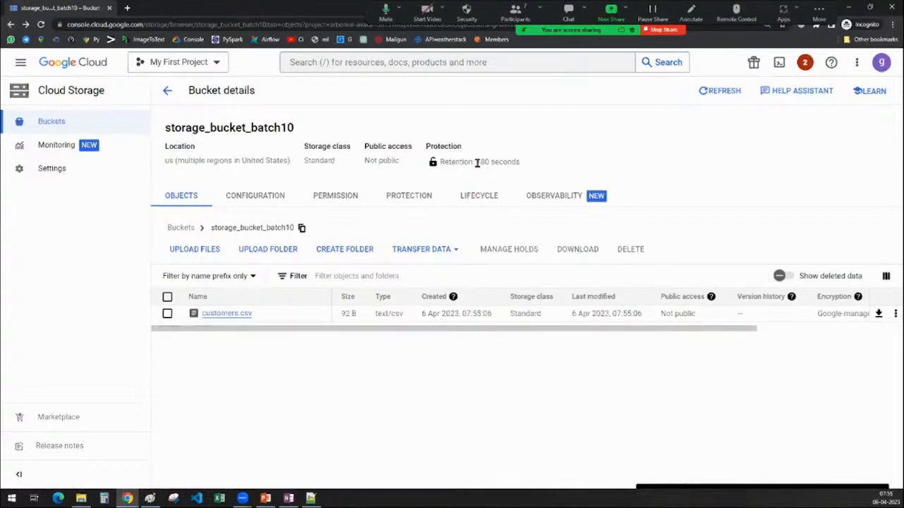
Review the retention period, location and storage class in the summary of storage_bucket_batch10.
left_click_drag(476, 161, 538, 168)
left_click(574, 162)
left_click_drag(476, 162, 565, 165)
left_click(565, 164)
left_click_drag(166, 159, 297, 164)
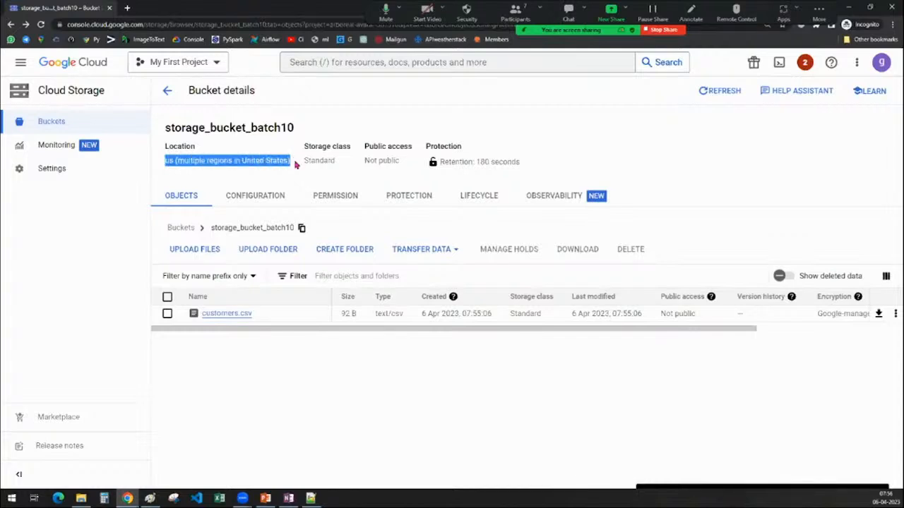
left_click(314, 158)
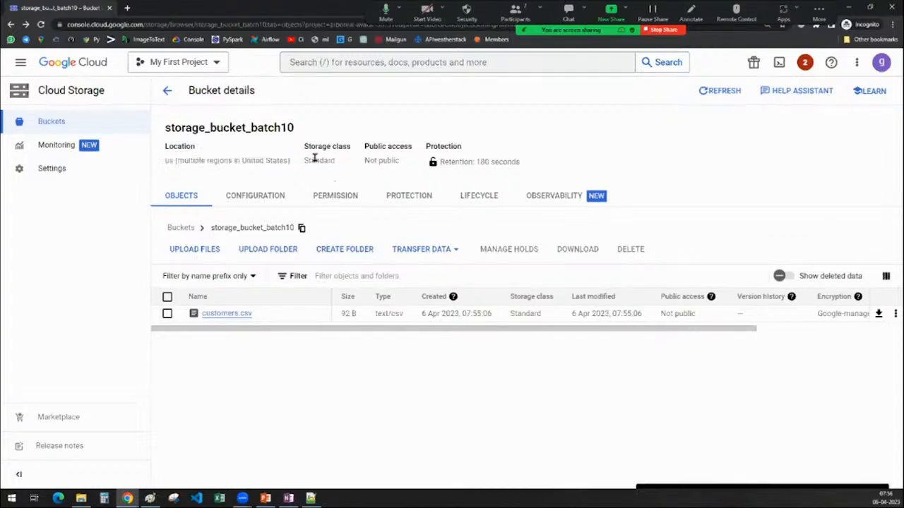
double_click(314, 159)
left_click(366, 386)
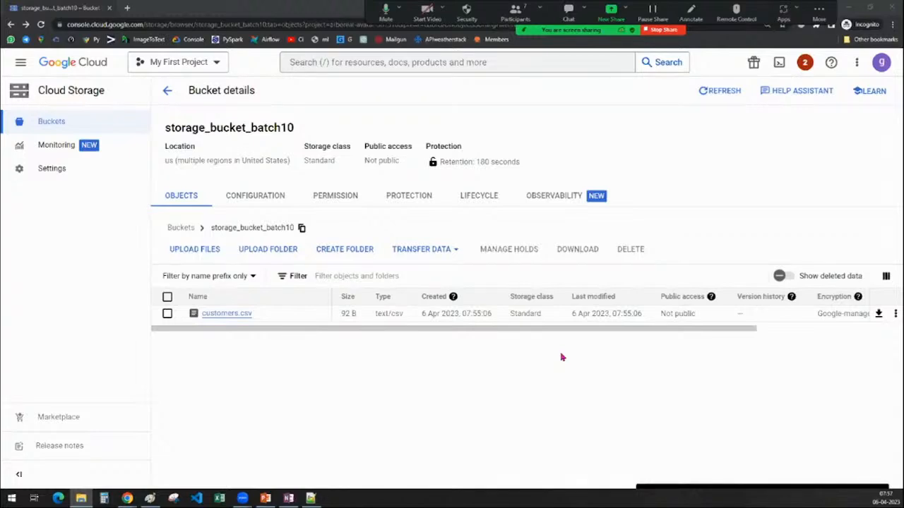
left_click(548, 399)
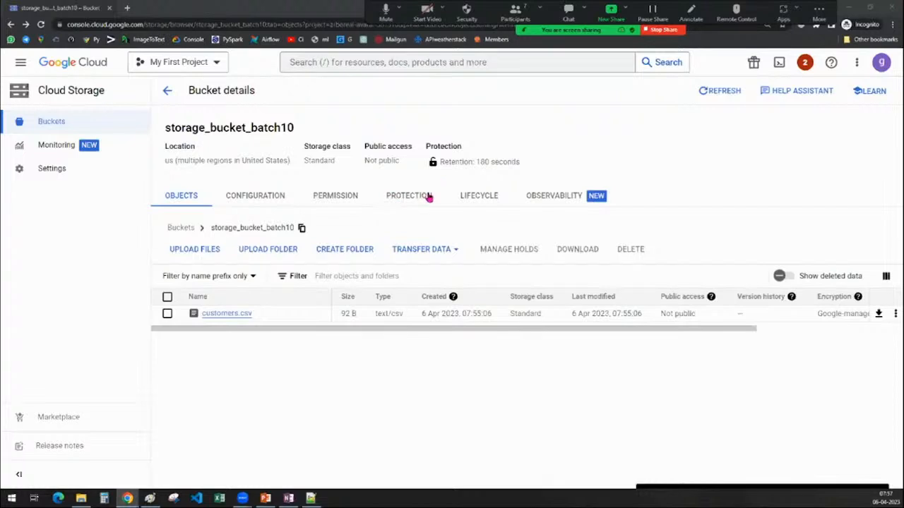
Open the protection settings of storage_bucket_batch10 at the retention policy section.
left_click(401, 198)
left_click(401, 198)
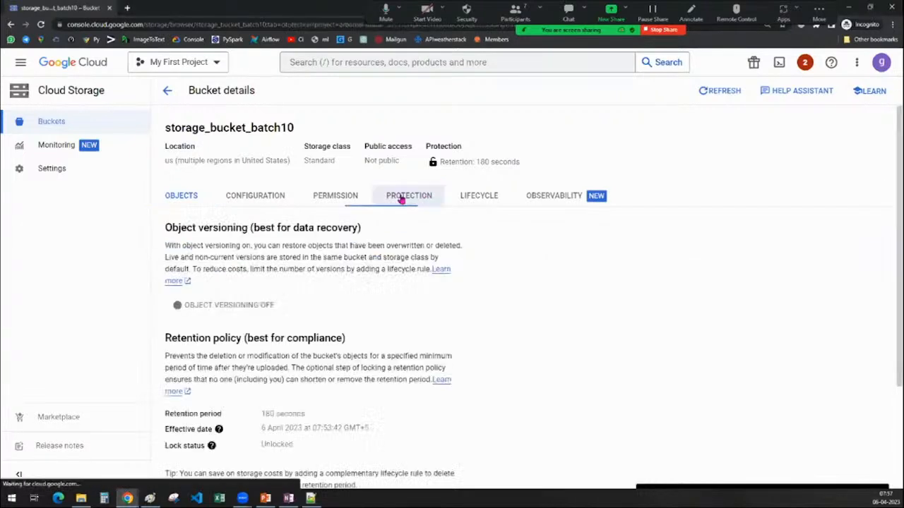
scroll(364, 339, "down", 2)
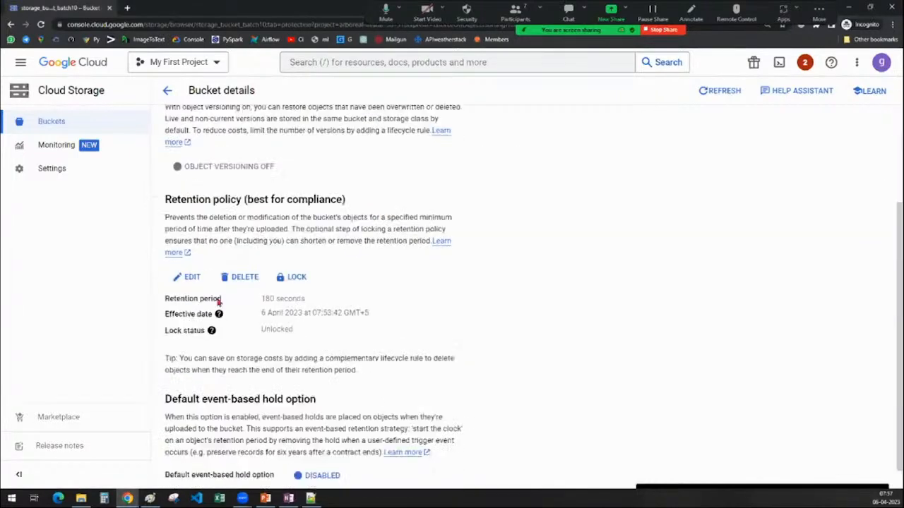
left_click(192, 278)
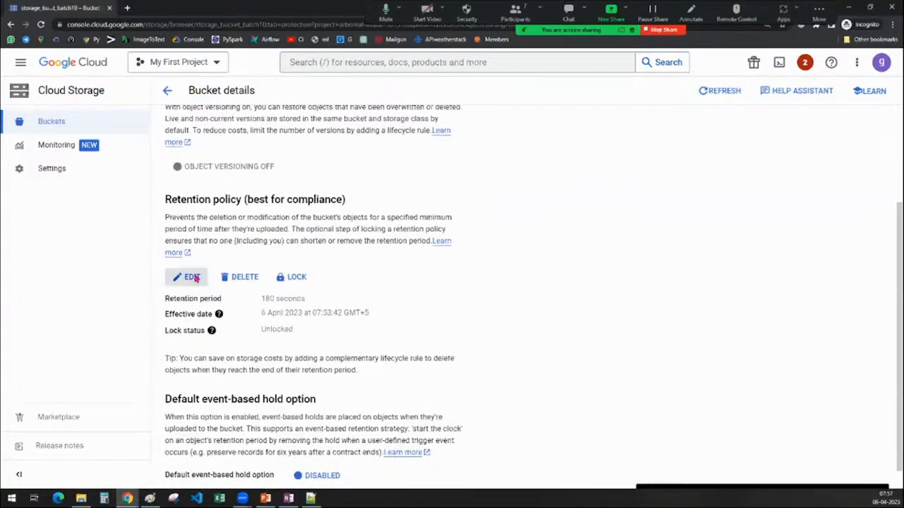
double_click(357, 288)
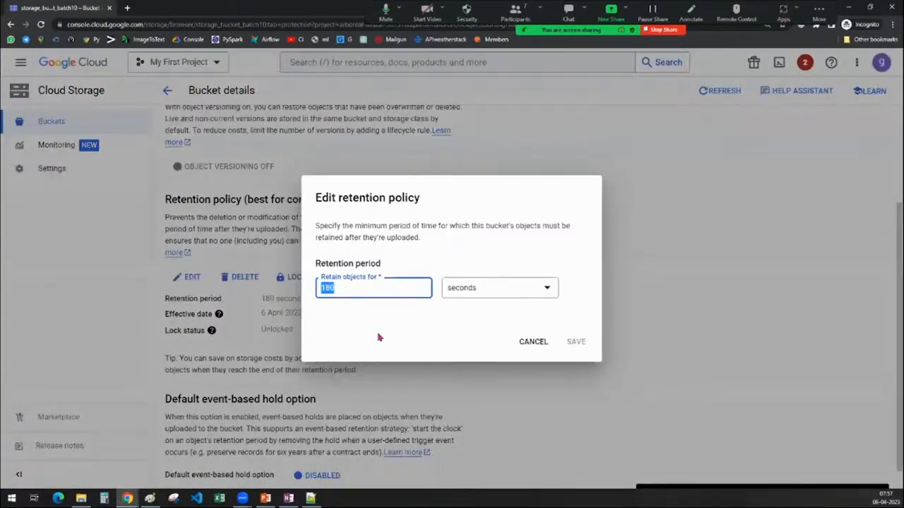
type("120")
key("BackSpace")
key("BackSpace")
key("BackSpace")
left_click(488, 289)
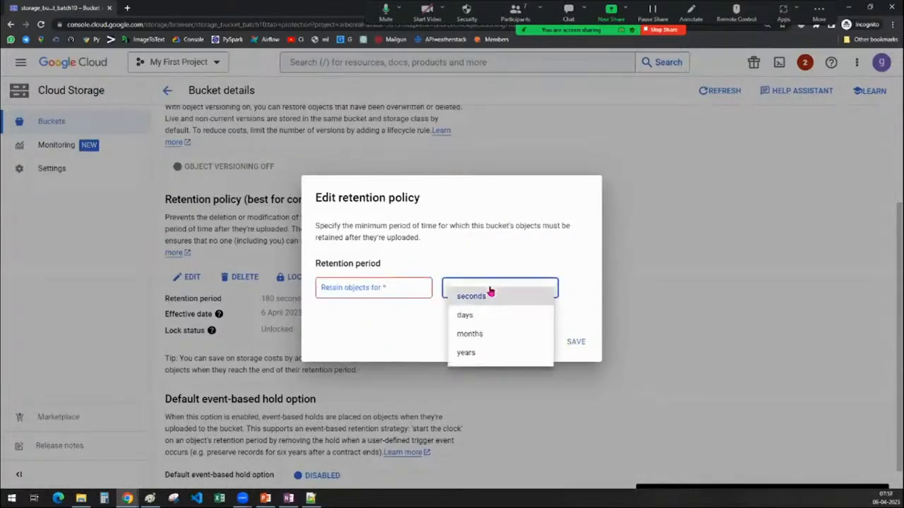
left_click(488, 290)
left_click(476, 290)
left_click(462, 306)
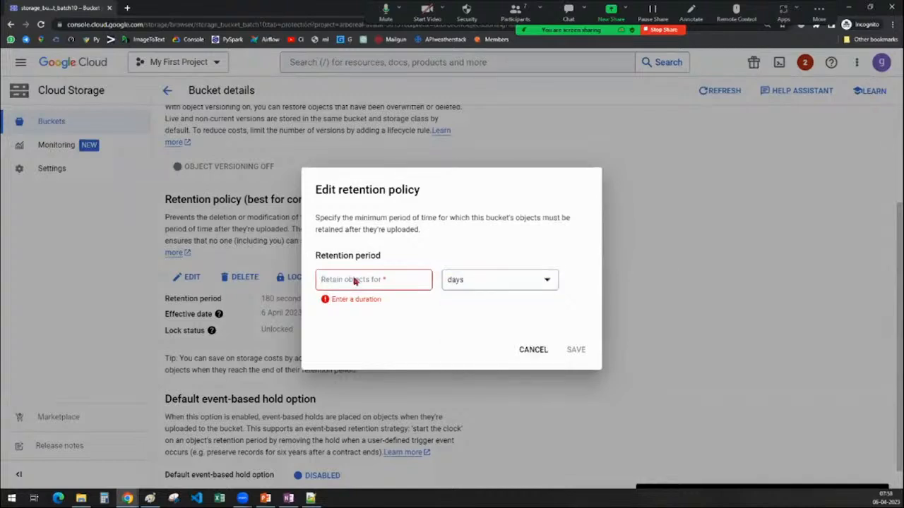
left_click(355, 281)
type("2")
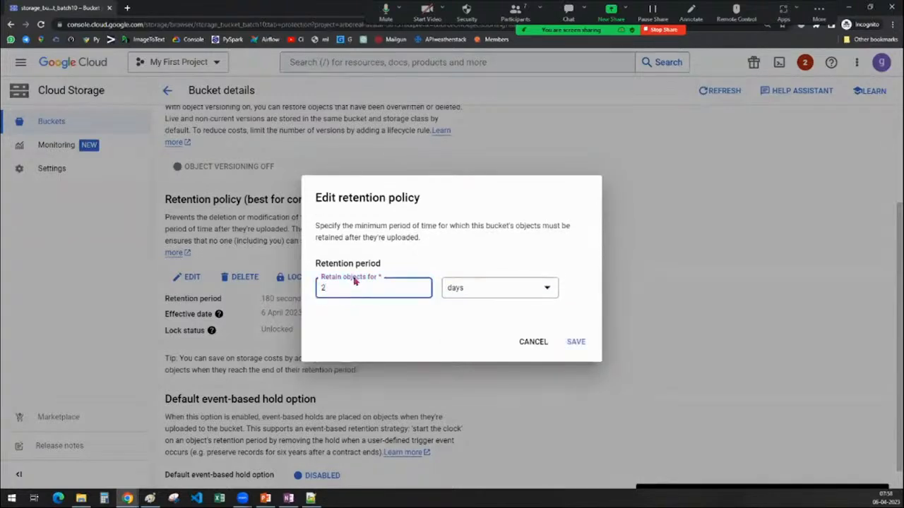
left_click(471, 294)
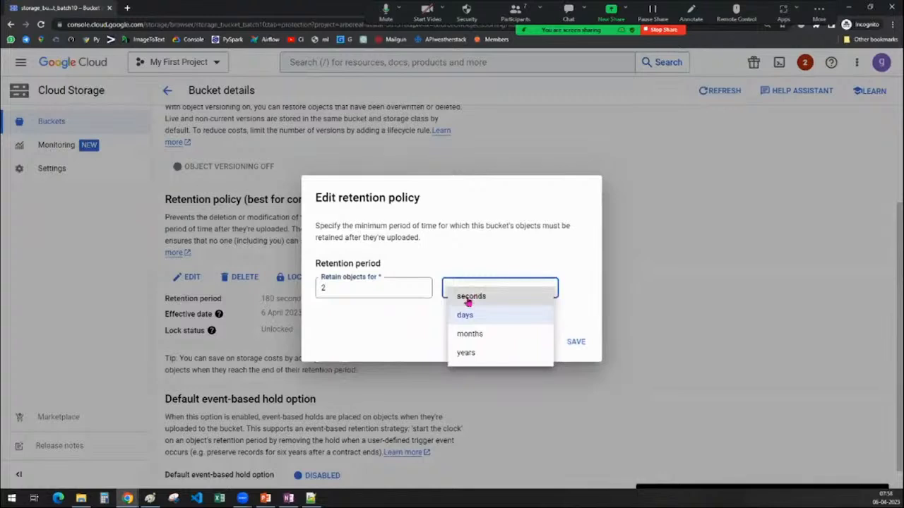
left_click(562, 247)
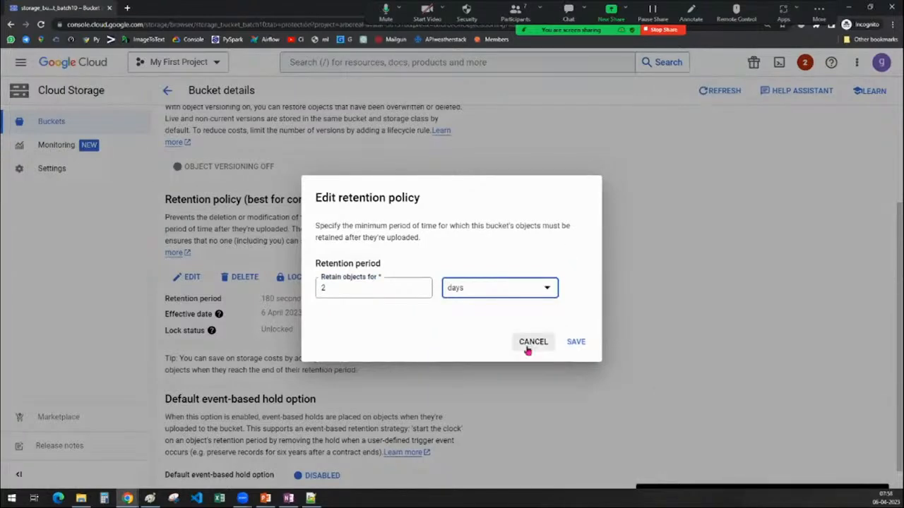
left_click(529, 346)
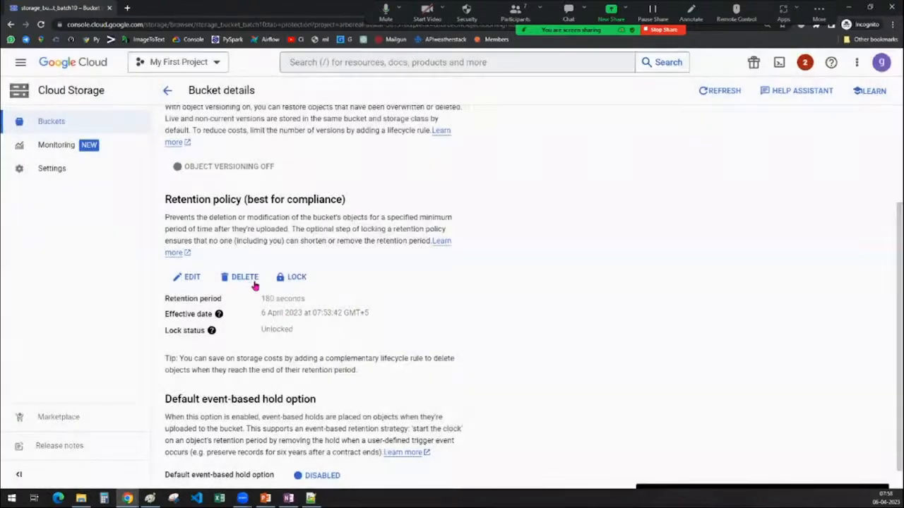
Delete the retention policy of storage_bucket_batch10 and confirm its removal.
left_click(253, 277)
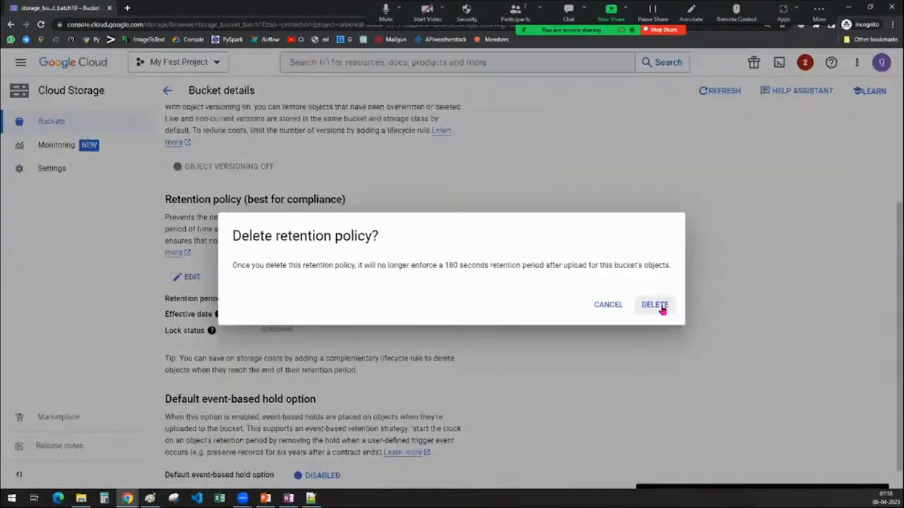
left_click(661, 306)
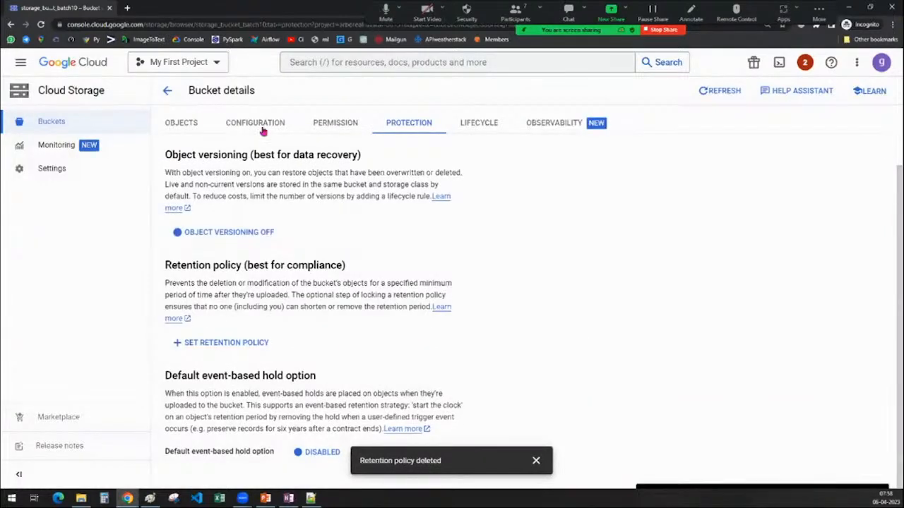
Permanently delete customers.csv from the objects of storage_bucket_batch10 and dismiss the deletion notification.
left_click(186, 122)
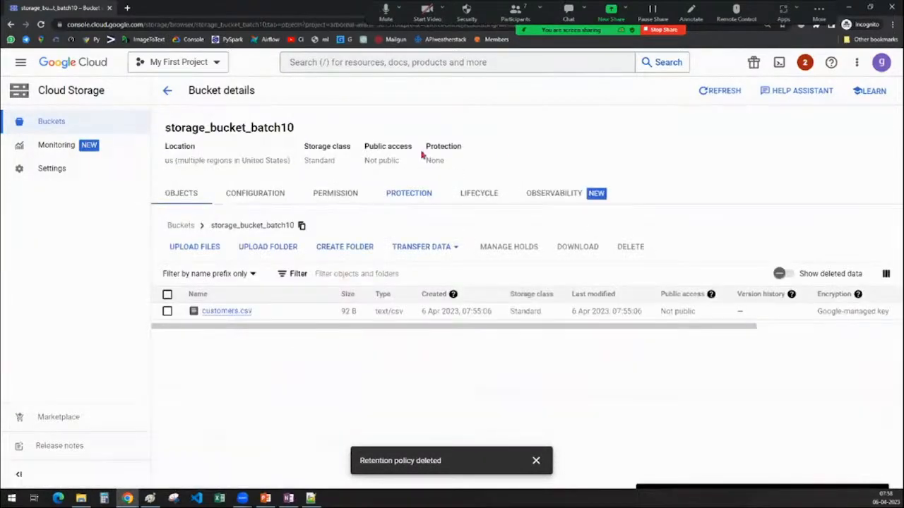
left_click(168, 311)
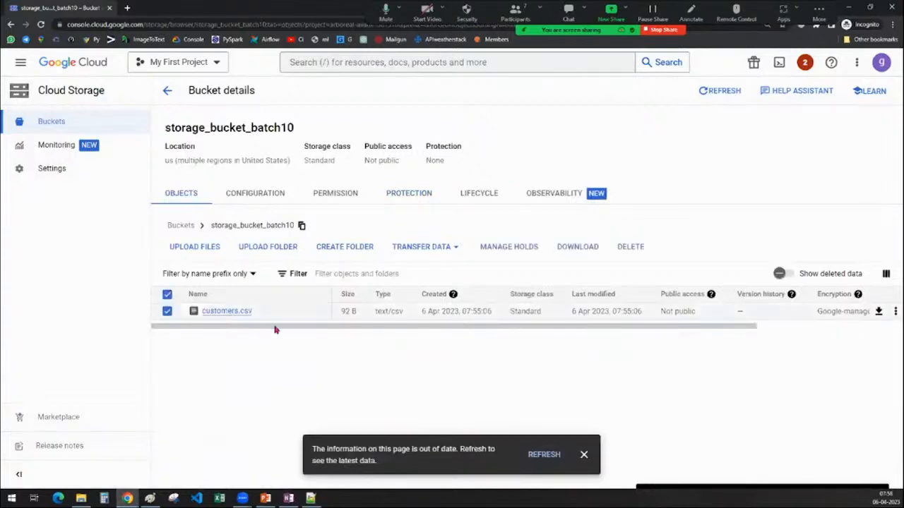
left_click(643, 257)
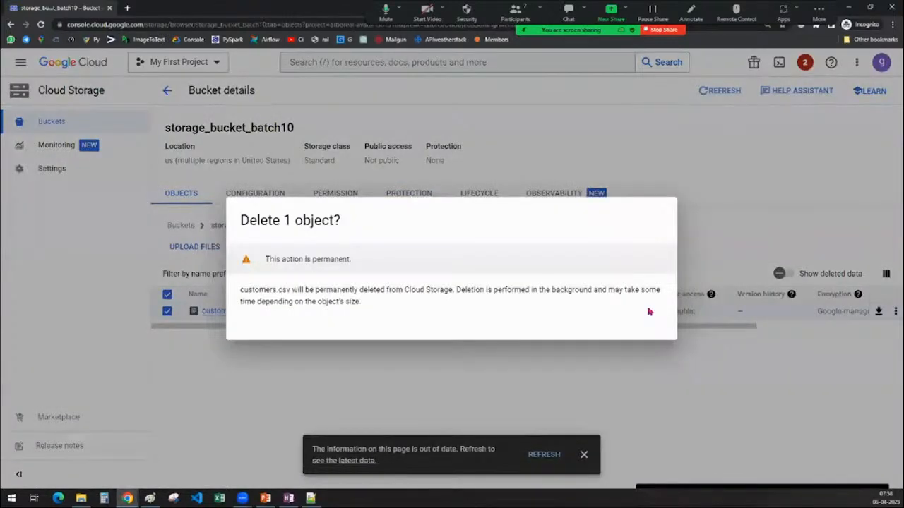
left_click(650, 312)
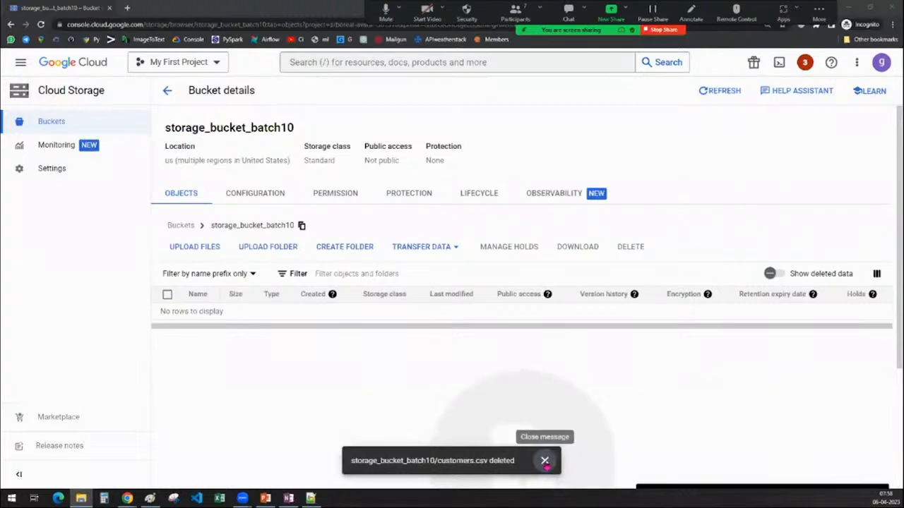
left_click(545, 461)
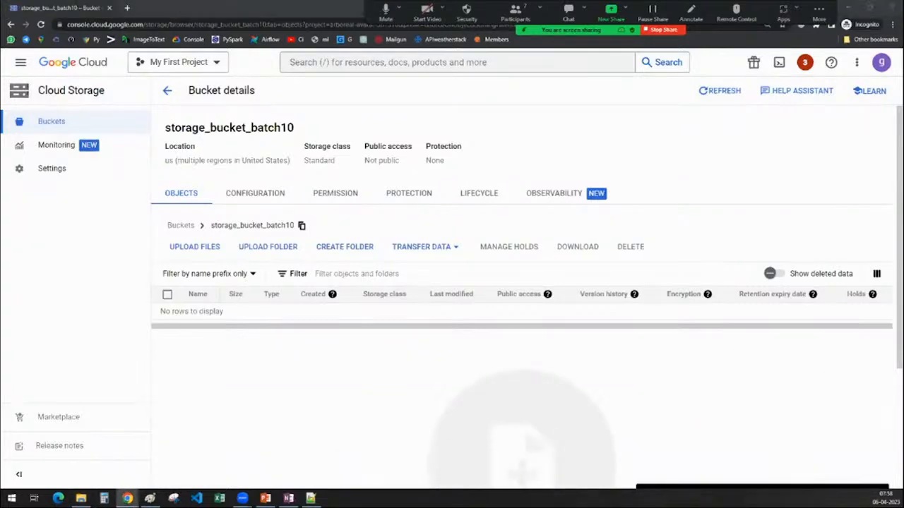
Upload region_country_list.csv from the File Explorer window into storage_bucket_batch10 and dismiss the upload notifications.
left_click_drag(451, 240, 535, 442)
key("alt+Tab")
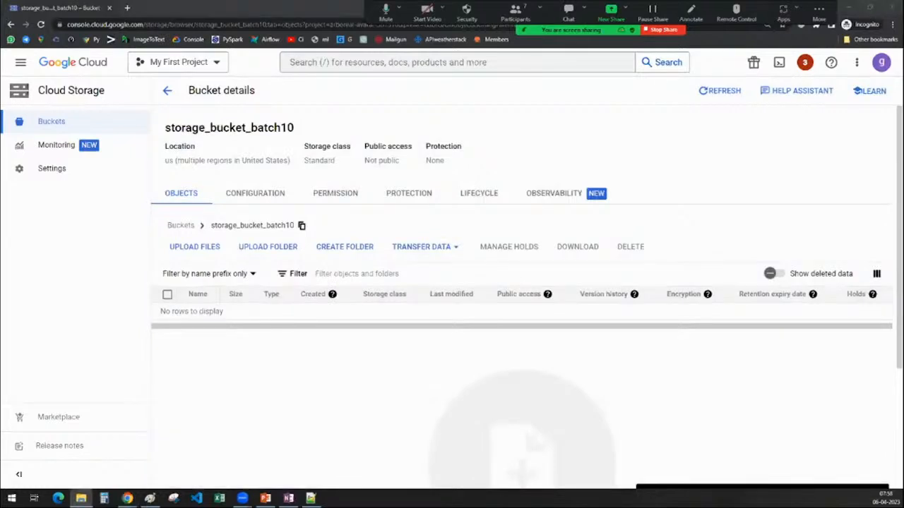
left_click_drag(807, 155, 511, 360)
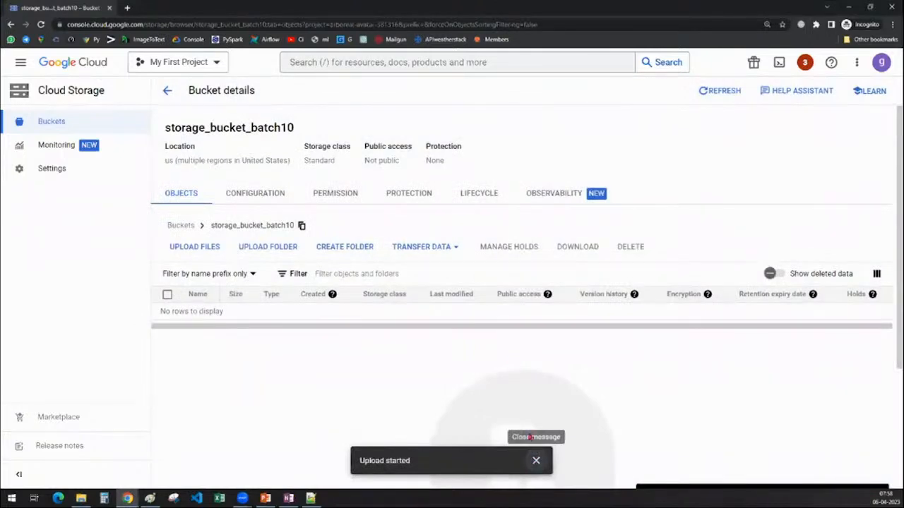
left_click(535, 459)
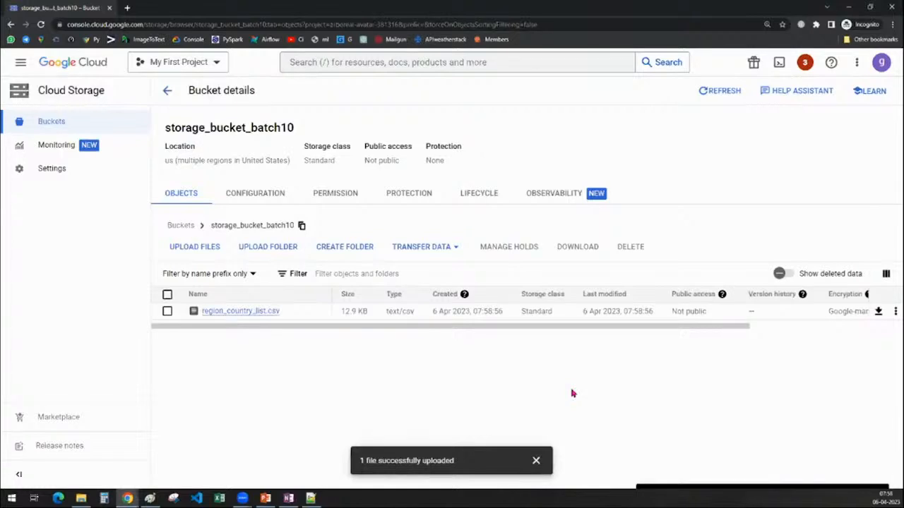
left_click(536, 461)
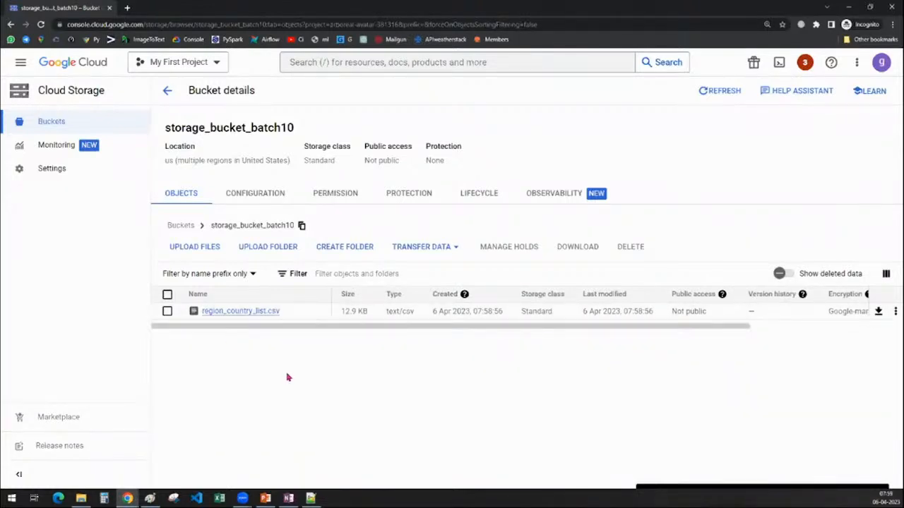
Open the object details of region_country_list.csv and review its type, size, dates, storage class and public URL.
left_click(241, 313)
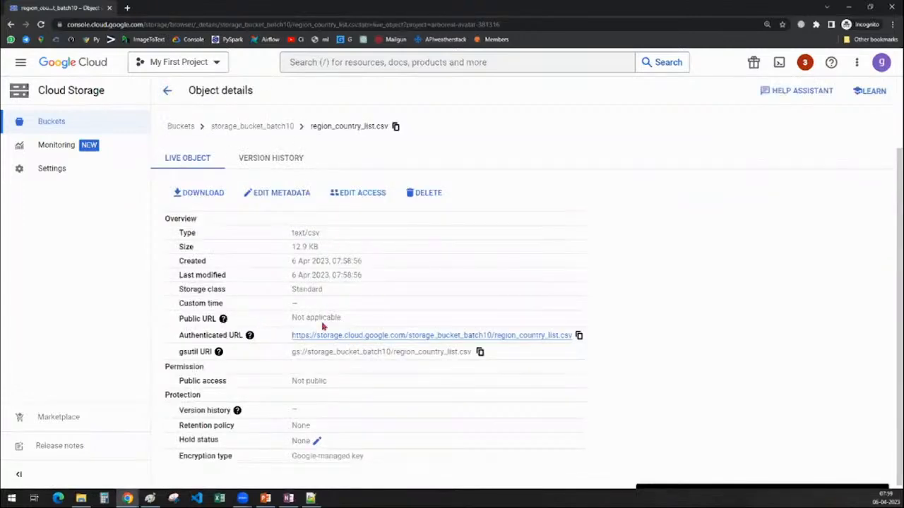
scroll(236, 403, "down", 1)
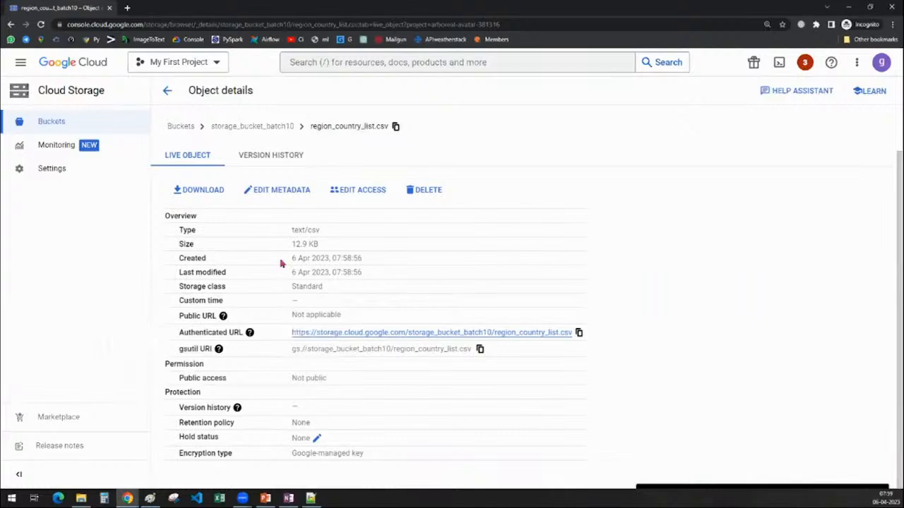
left_click_drag(292, 228, 346, 233)
left_click_drag(292, 243, 355, 247)
left_click_drag(291, 260, 397, 277)
left_click_drag(290, 288, 329, 288)
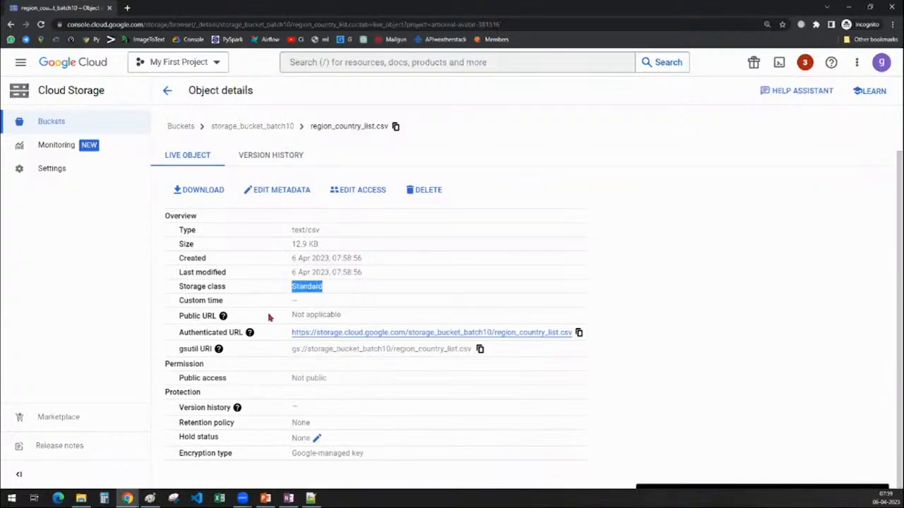
left_click_drag(292, 316, 382, 317)
left_click(738, 300)
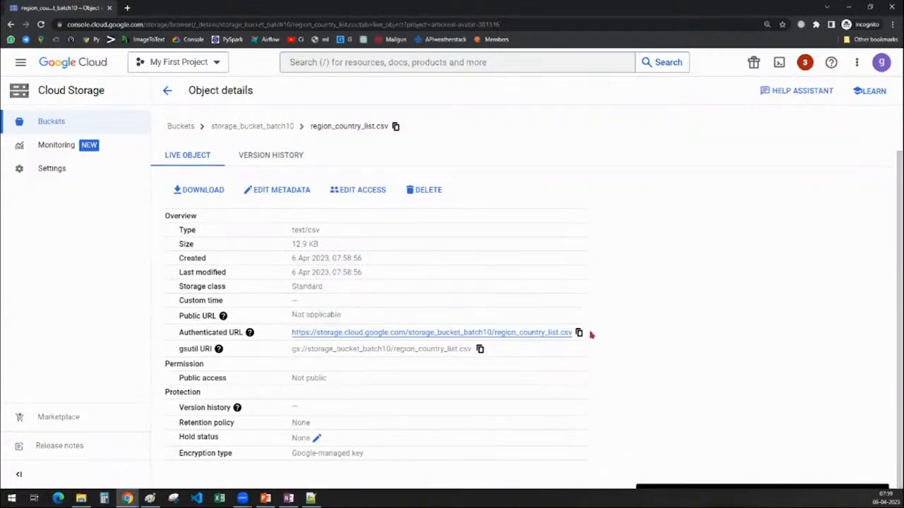
Examine the authenticated URL and gsutil URI of region_country_list.csv.
left_click_drag(291, 337, 575, 335)
left_click(709, 340)
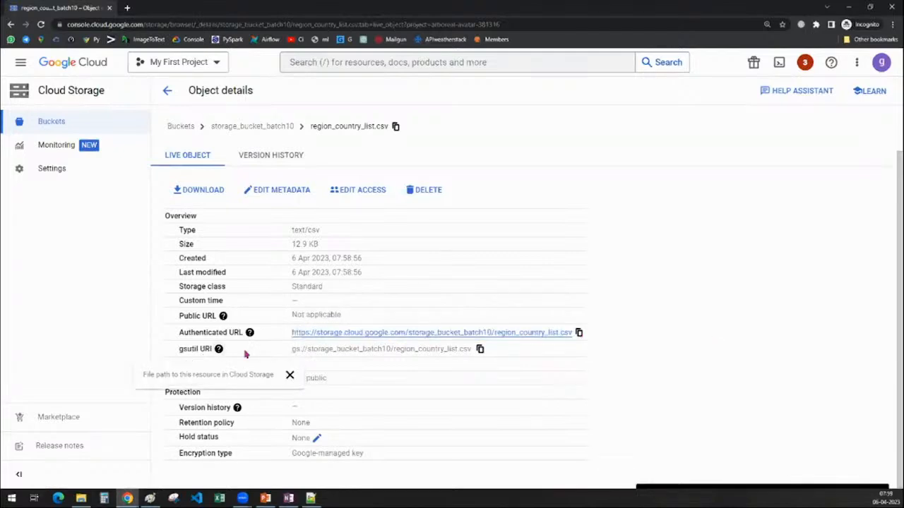
left_click_drag(291, 349, 478, 358)
left_click(750, 371)
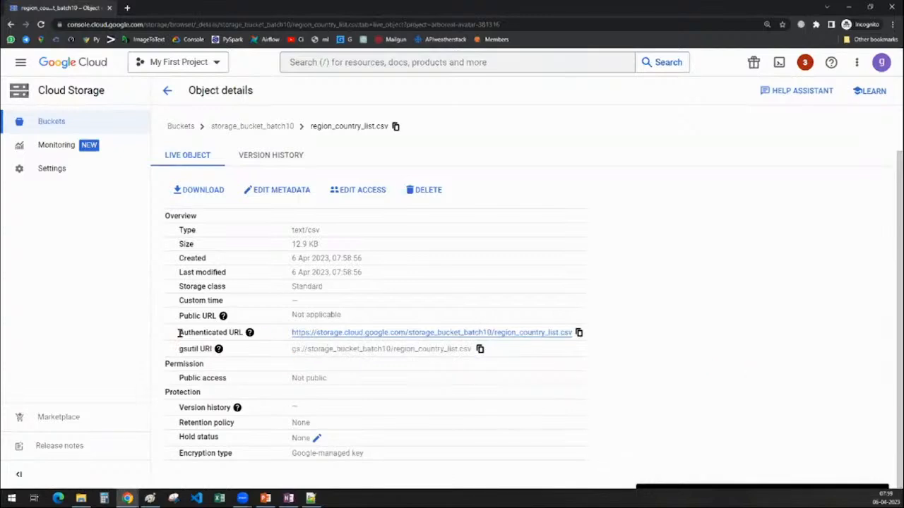
left_click_drag(179, 332, 243, 332)
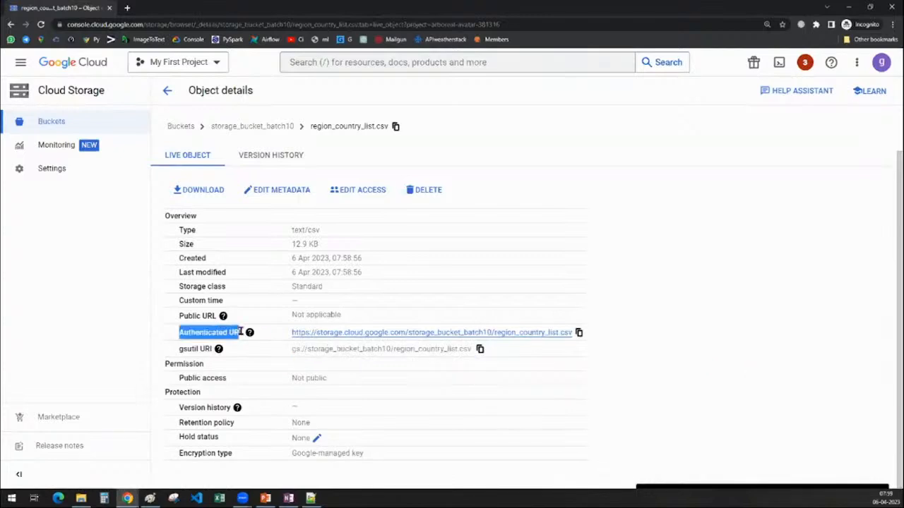
Copy the gsutil URI and the authenticated URL of region_country_list.csv from its object details.
left_click(637, 329)
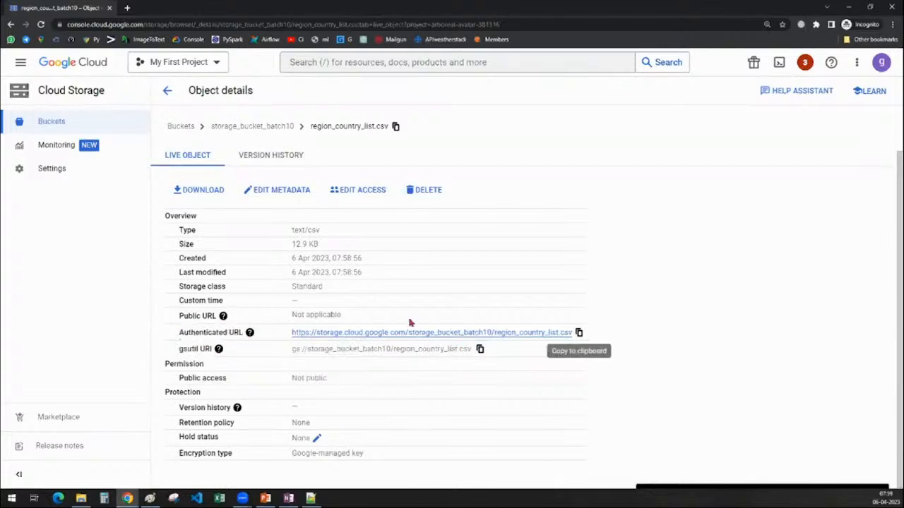
left_click(579, 333)
left_click_drag(289, 350, 481, 351)
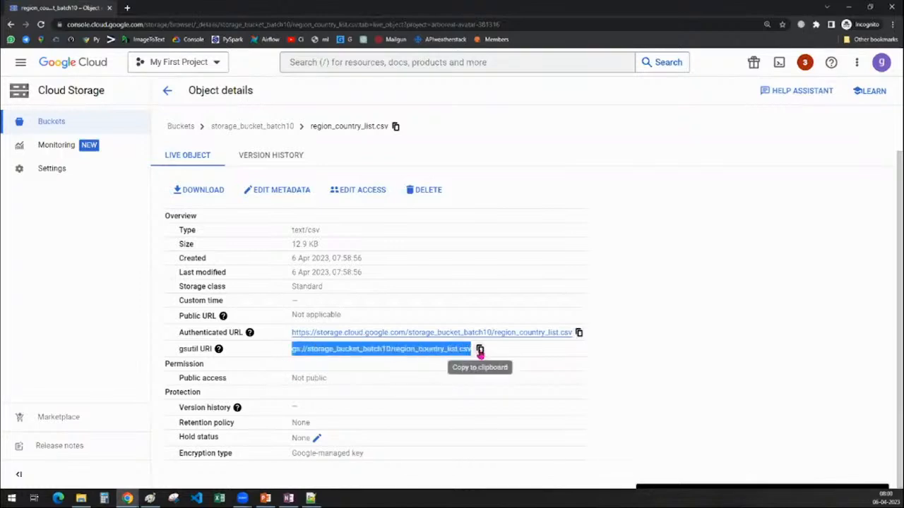
left_click(481, 351)
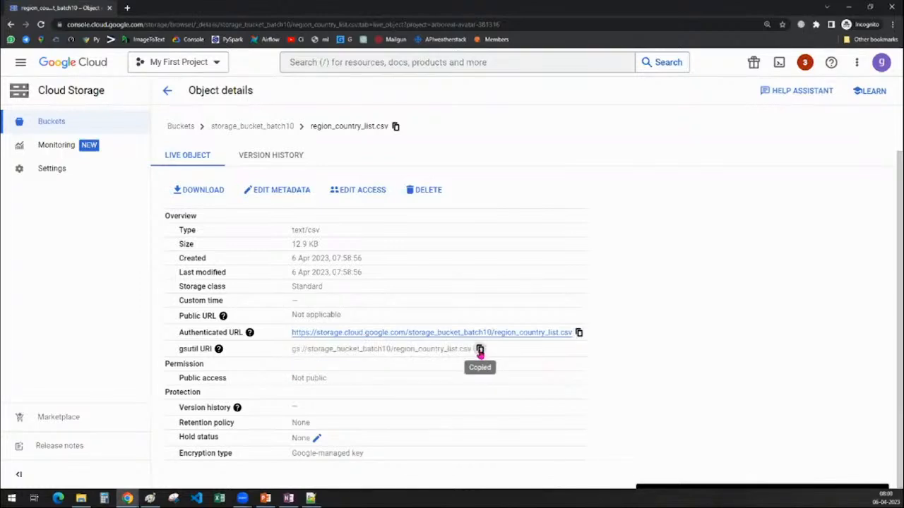
left_click_drag(294, 351, 595, 370)
left_click(700, 377)
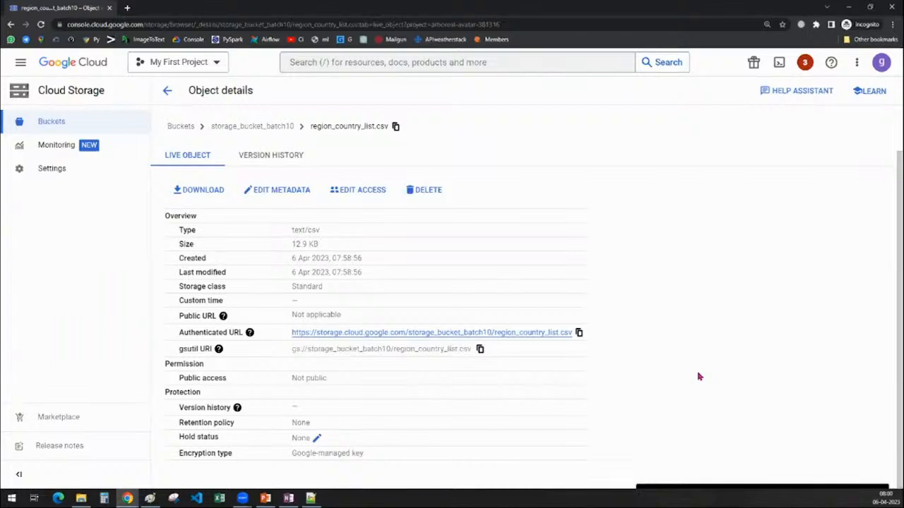
left_click(480, 349)
left_click(578, 333)
left_click(578, 334)
Switch to OneNote, view the Access Control diagram on the untitled page, and return to the Cloud Storage console.
left_click(290, 499)
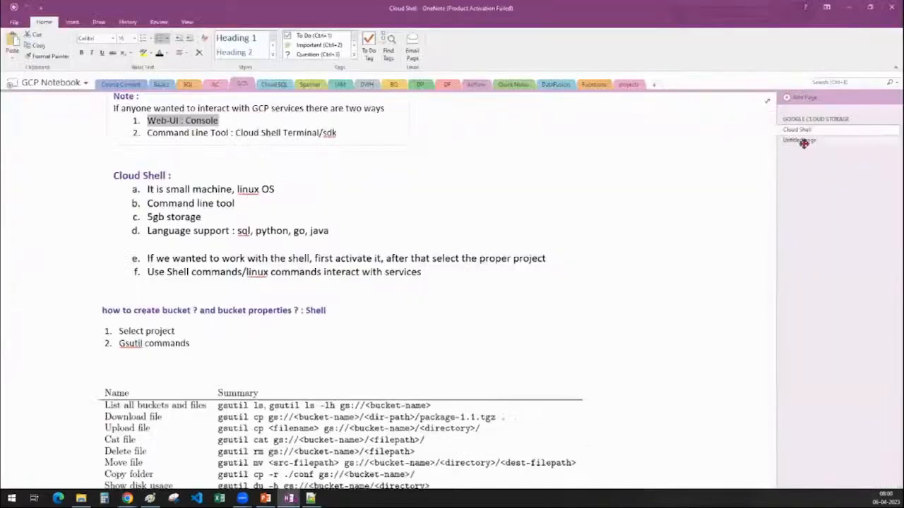
left_click(804, 143)
scroll(506, 375, "down", 1)
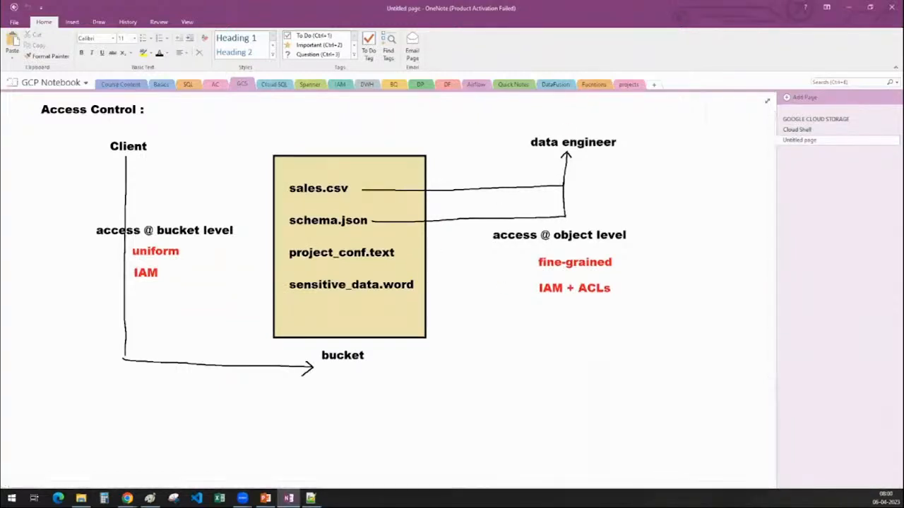
left_click(848, 7)
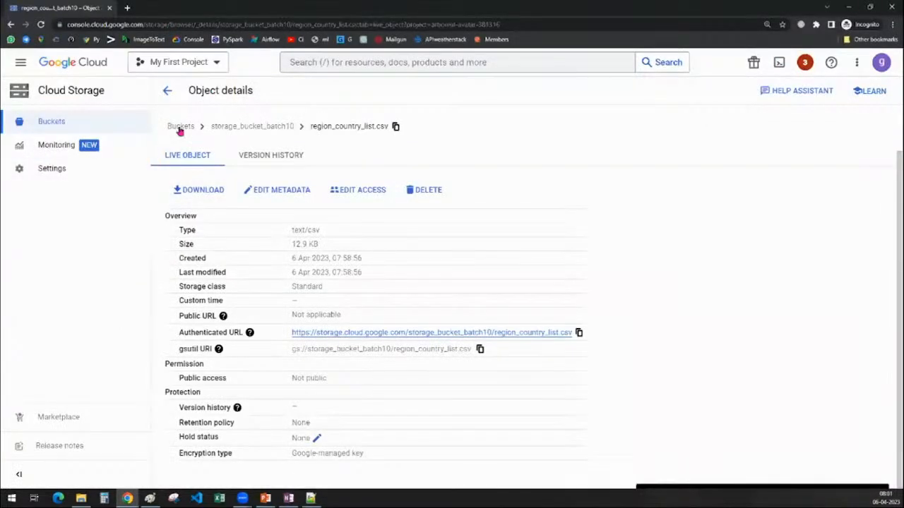
Return to storage_bucket_batch10 and look through the overview, permission, protection and lifecycle entries of its configuration.
left_click(226, 126)
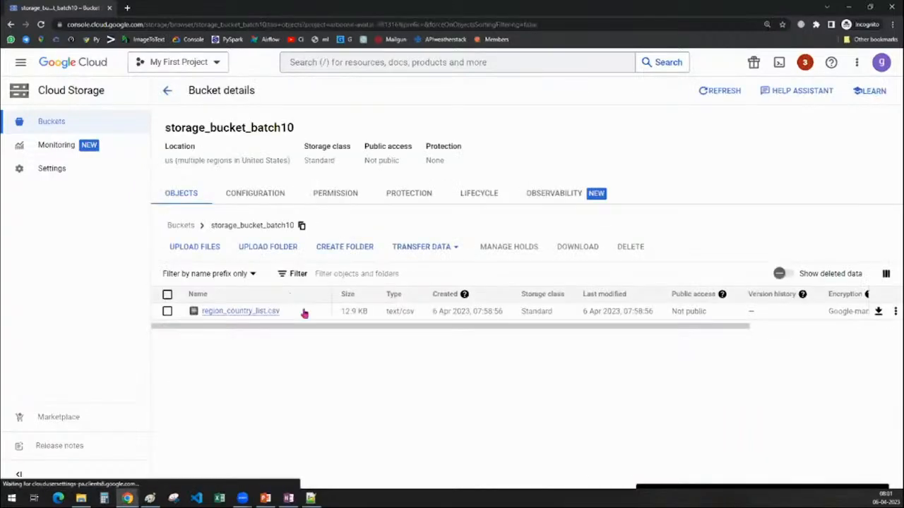
left_click(249, 196)
scroll(561, 306, "down", 2)
scroll(659, 299, "up", 2)
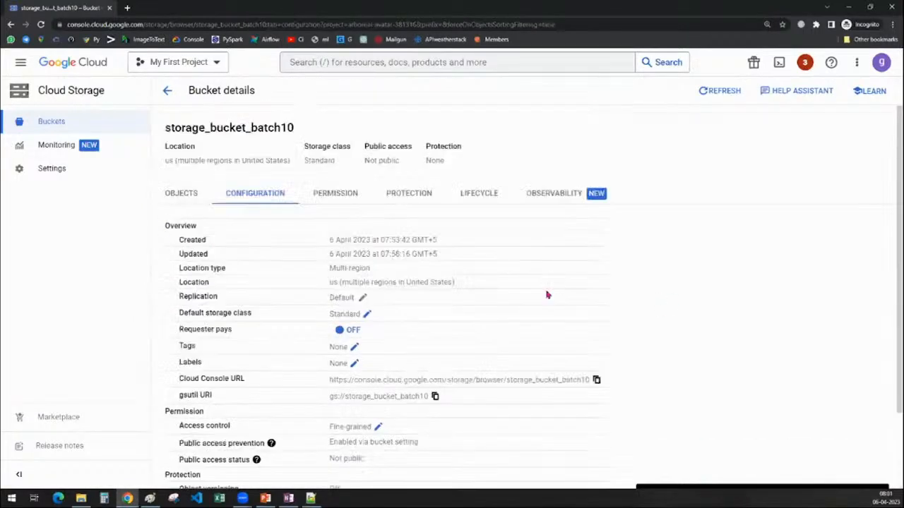
scroll(674, 275, "down", 2)
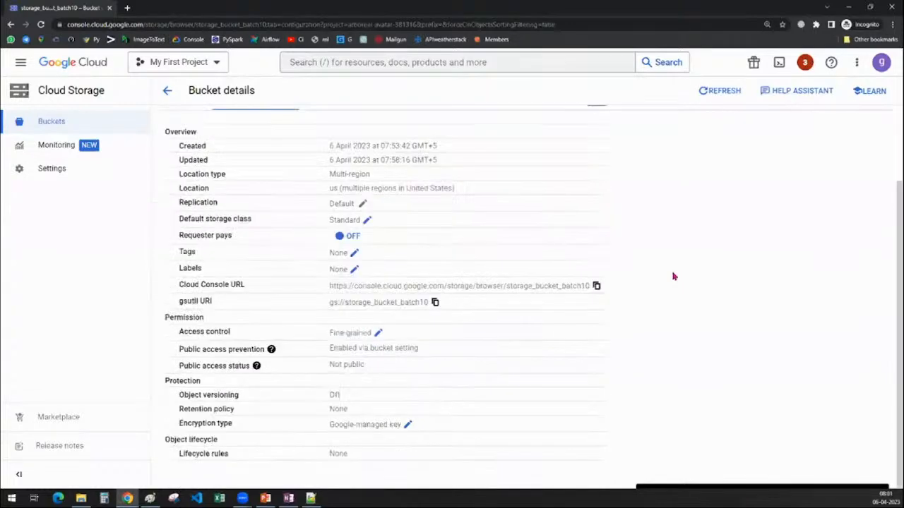
scroll(675, 277, "up", 2)
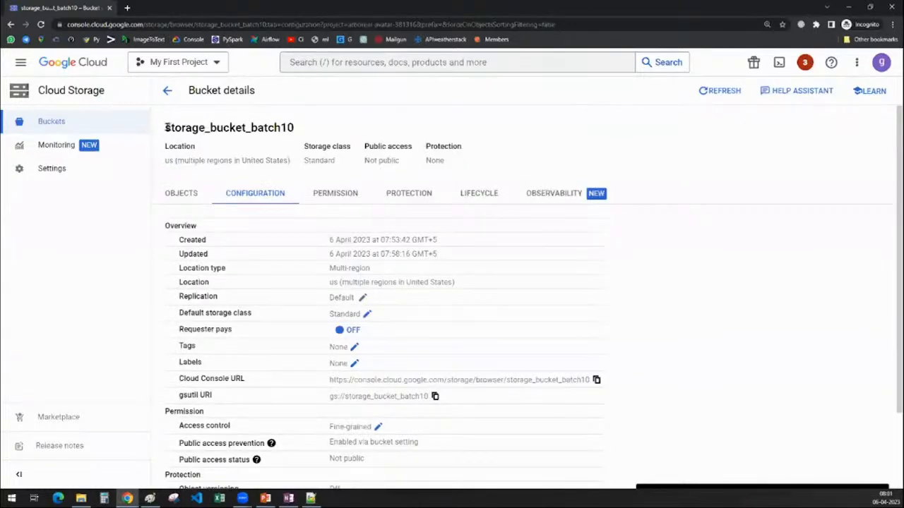
left_click_drag(167, 127, 327, 126)
scroll(639, 294, "down", 1)
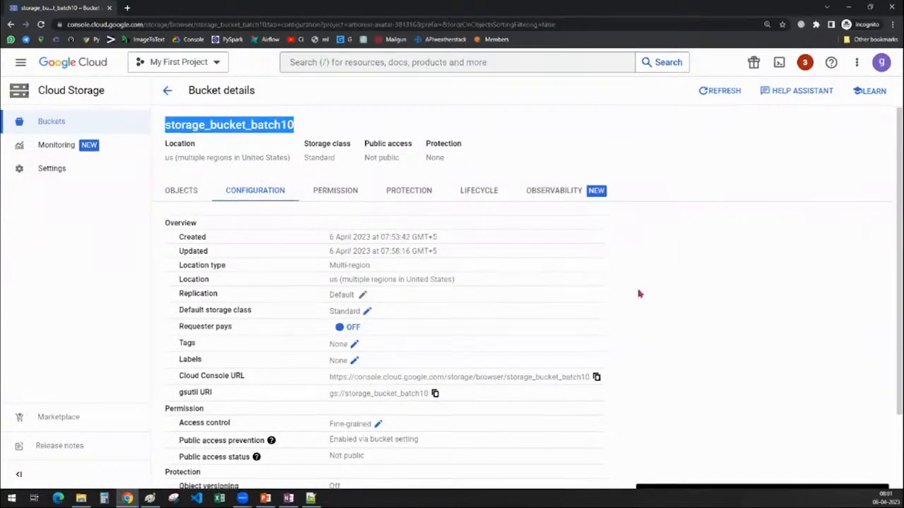
scroll(639, 294, "down", 2)
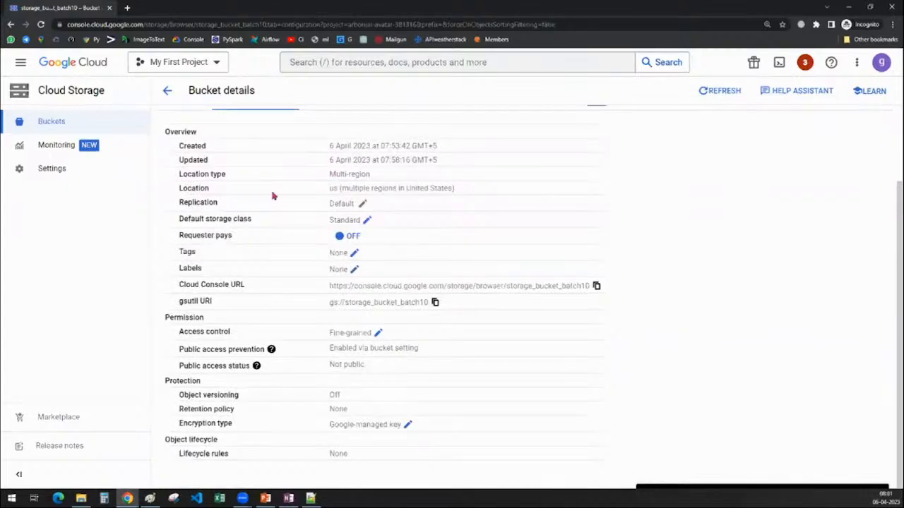
Examine the created date, updated date and location type in the bucket's configuration overview.
double_click(187, 146)
double_click(196, 160)
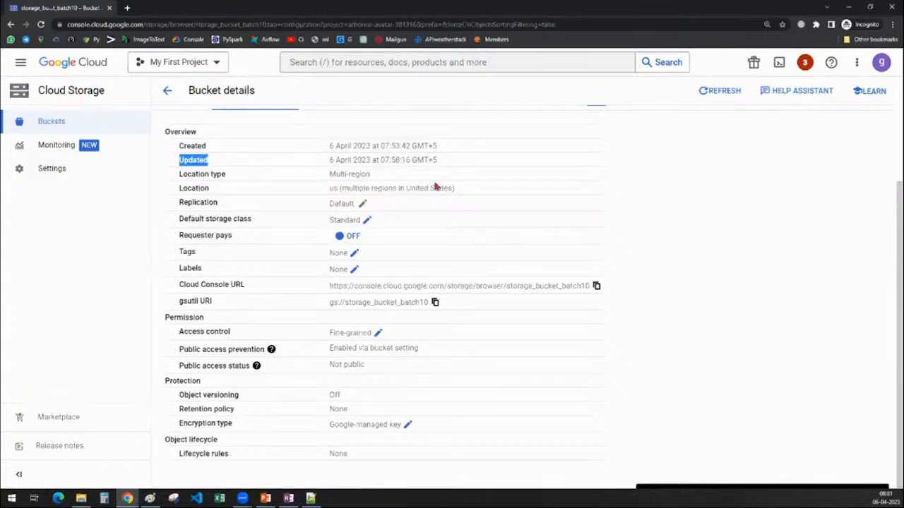
left_click_drag(372, 174, 328, 174)
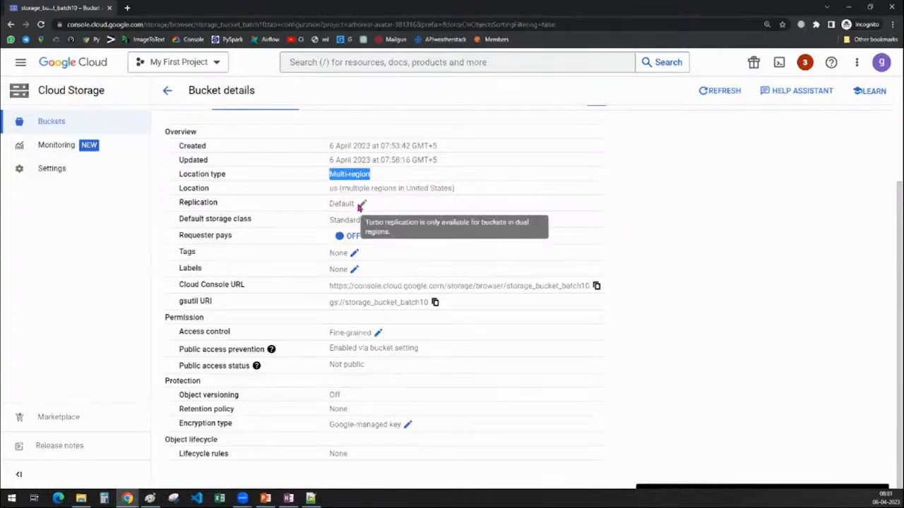
Examine the bucket's replication and default storage class, viewing the available storage class options without saving a change.
mouse_move(330, 204)
left_mouse_down()
mouse_move(351, 204)
mouse_move(352, 222)
mouse_move(379, 234)
left_mouse_up()
left_click(854, 249)
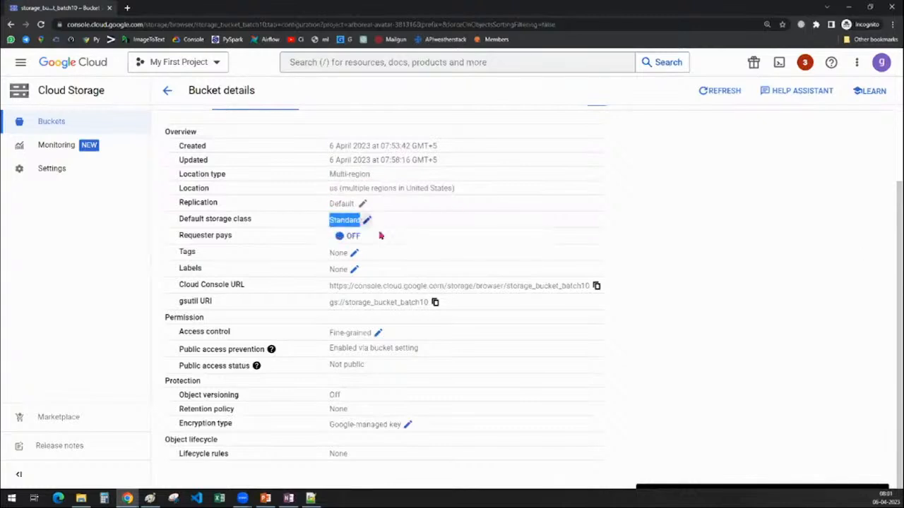
left_click(773, 222)
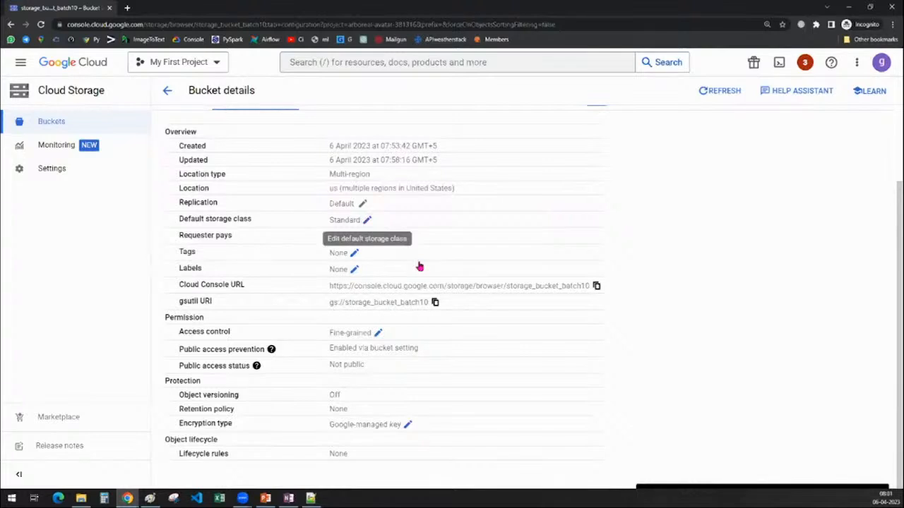
left_click(368, 220)
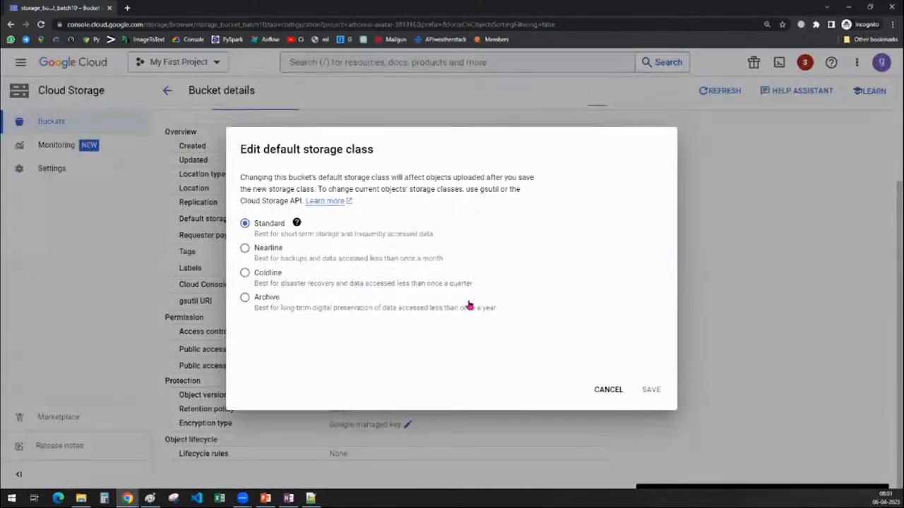
left_click(609, 392)
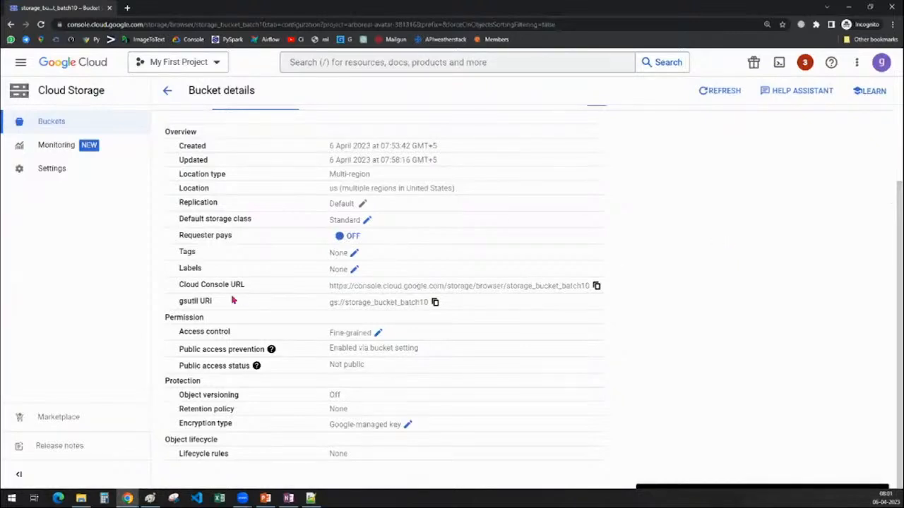
Examine the bucket's Cloud Console URL and gsutil URI in the configuration overview.
left_click_drag(329, 291, 595, 288)
left_click(728, 287)
left_click_drag(326, 304, 444, 306)
left_click(829, 325)
View the bucket's access control options, leave them without saving, and examine the current access control setting.
left_click(378, 335)
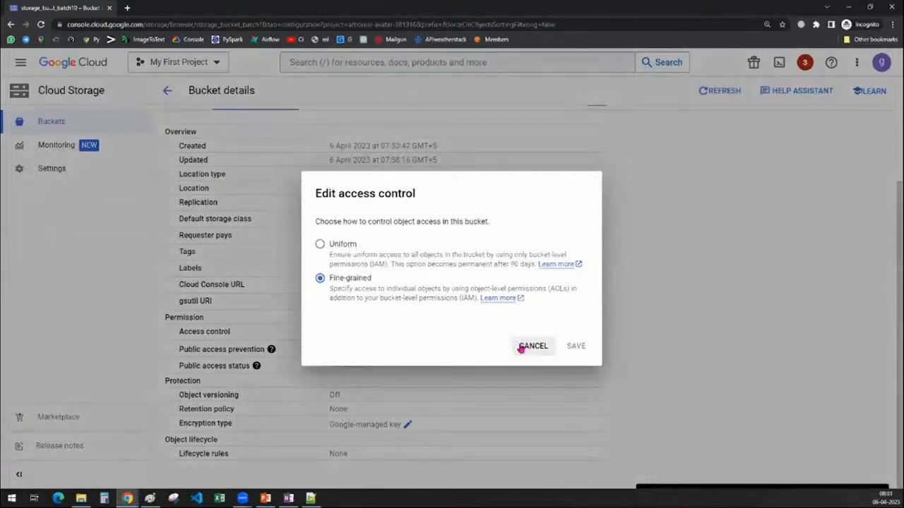
left_click(523, 347)
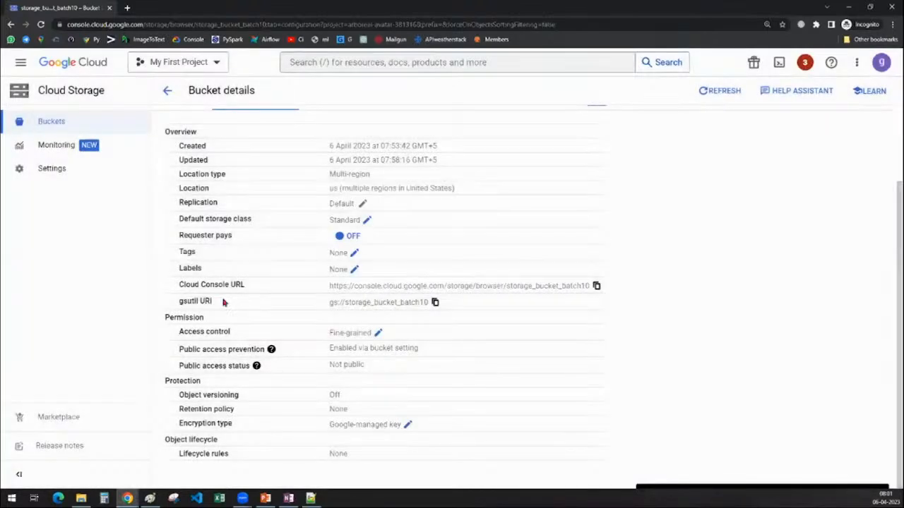
left_click_drag(327, 338, 466, 343)
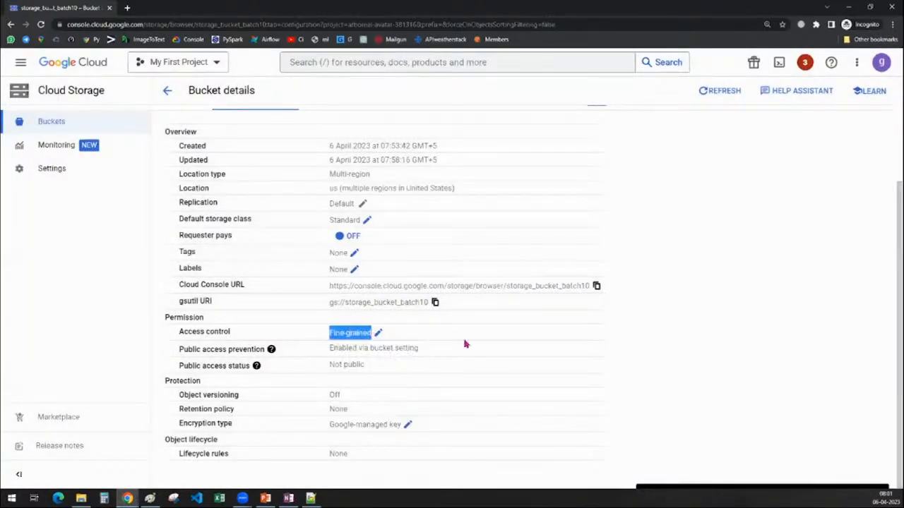
left_click(765, 373)
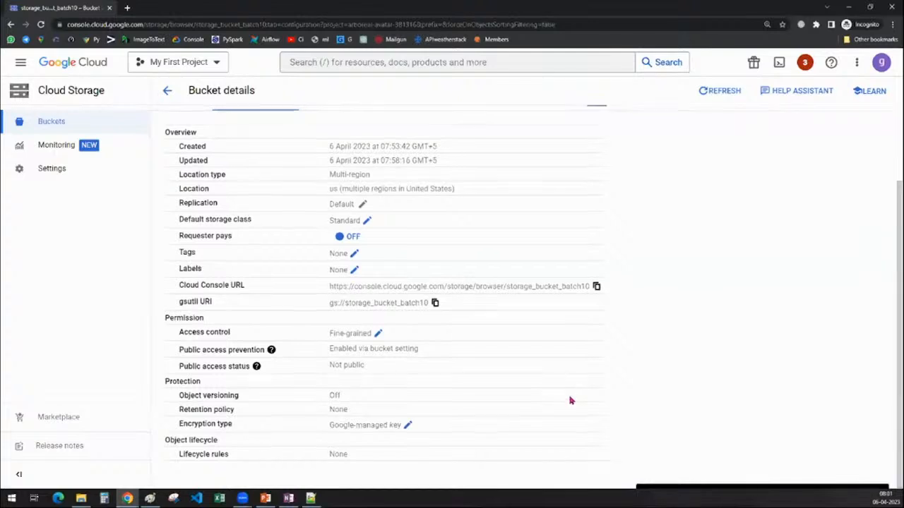
Open the permissions of storage_bucket_batch10 and read the access control description and the list of principals.
scroll(570, 399, "up", 2)
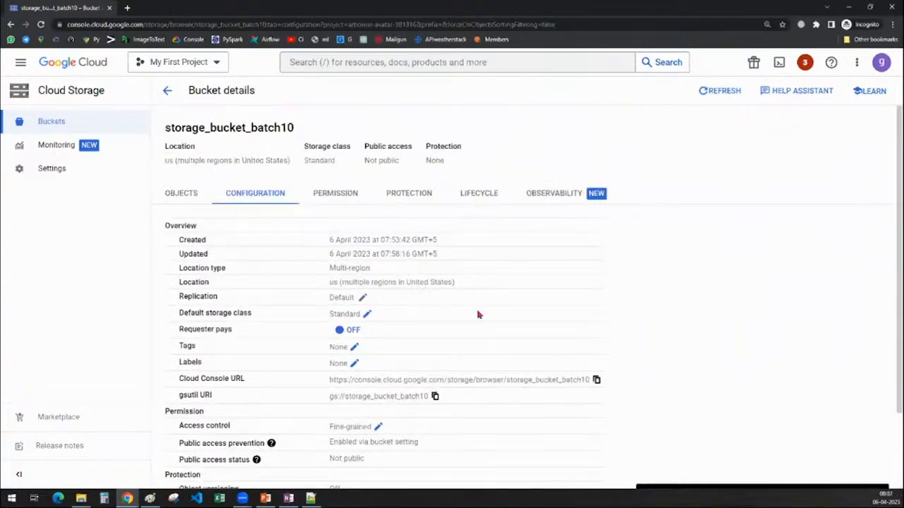
left_click(322, 195)
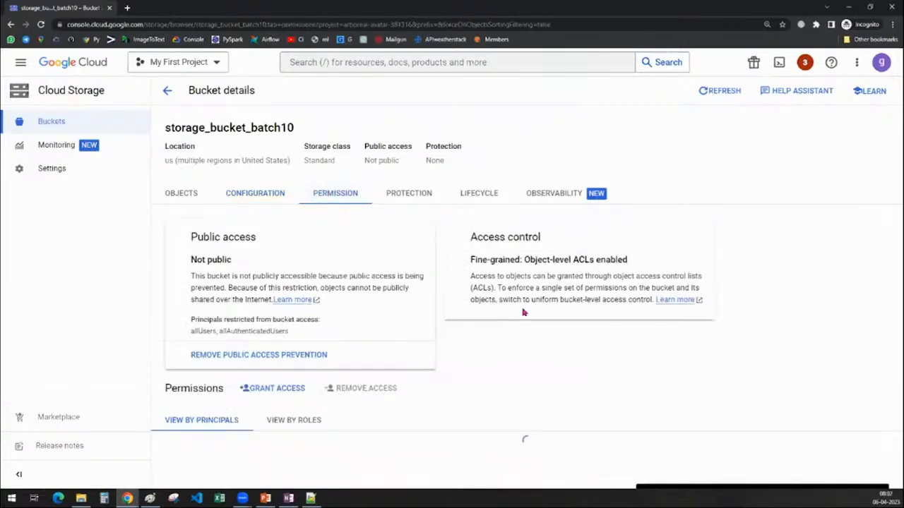
left_click_drag(472, 237, 565, 238)
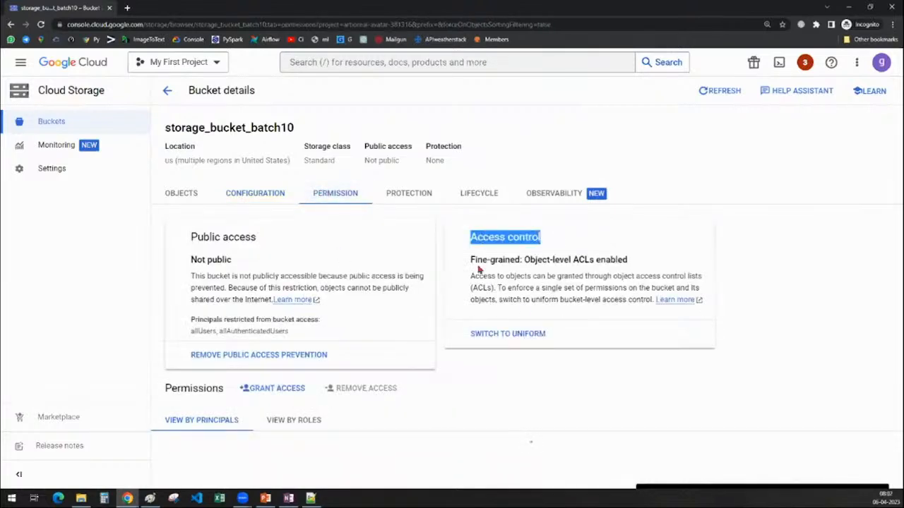
left_click_drag(470, 260, 579, 259)
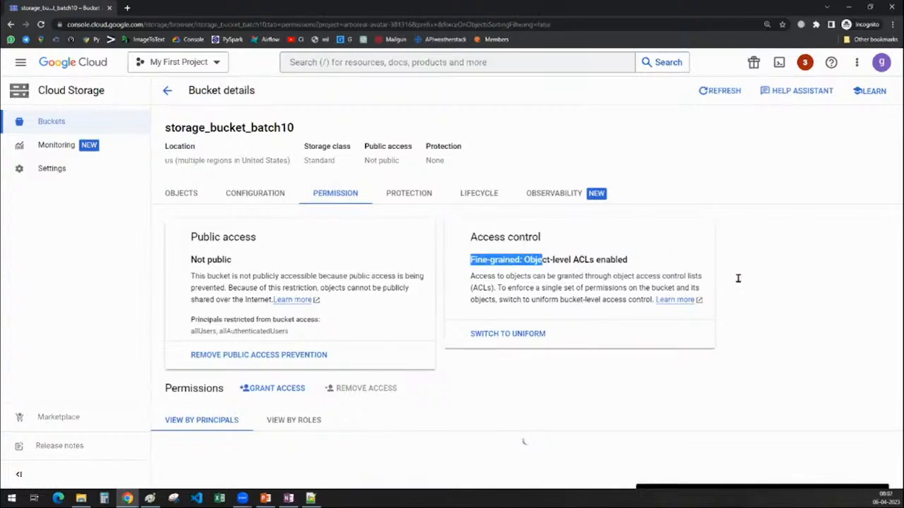
left_click_drag(471, 276, 709, 282)
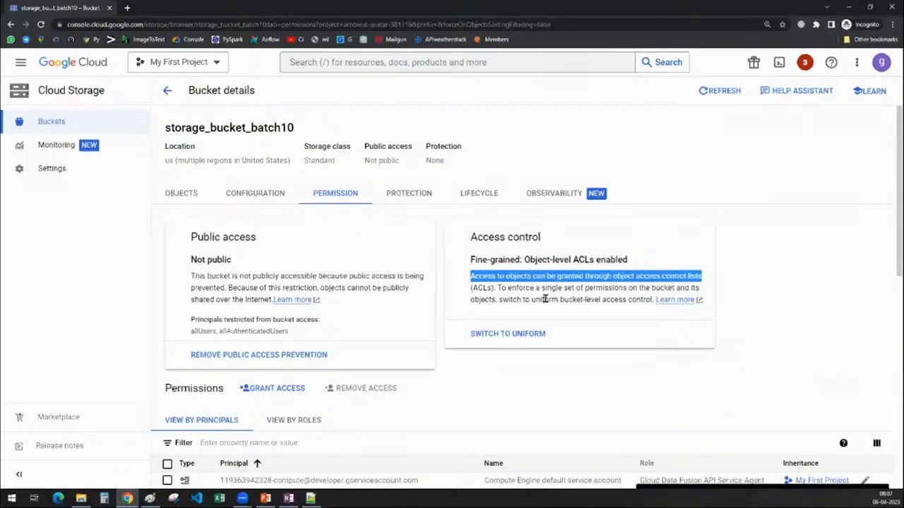
scroll(616, 313, "down", 4)
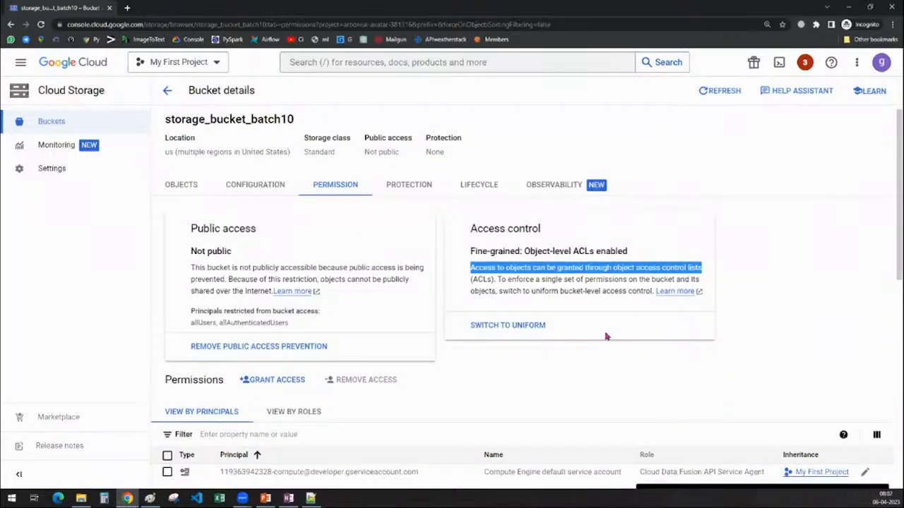
scroll(518, 358, "up", 2)
left_click(495, 317)
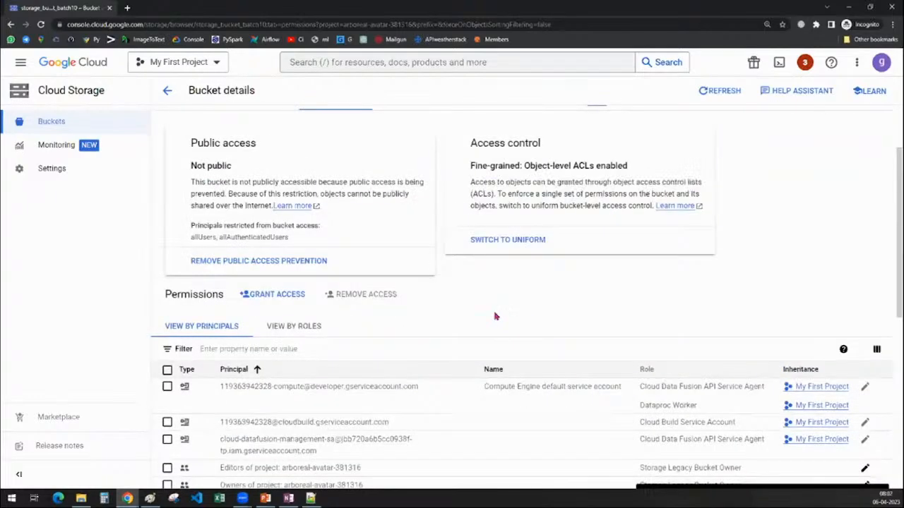
scroll(302, 363, "up", 2)
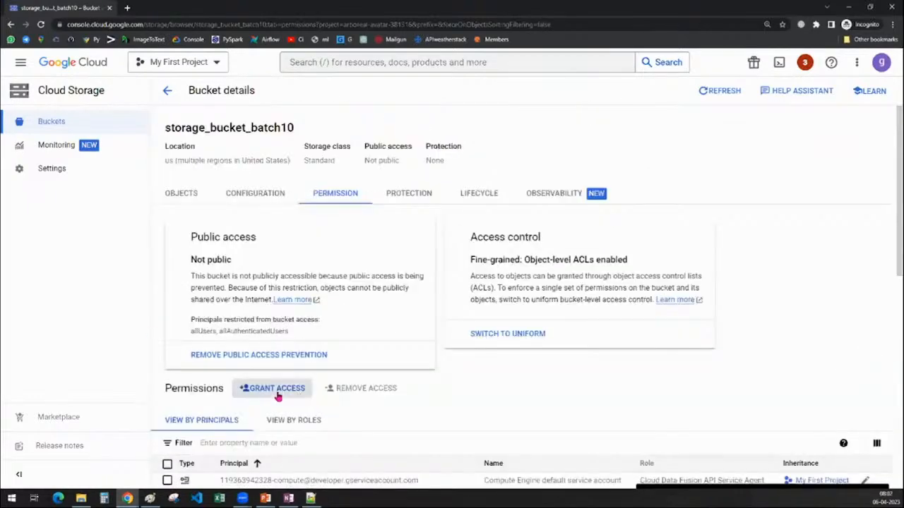
Start granting access to storage_bucket_batch10 and add the new principal by e-mail address.
left_click(274, 389)
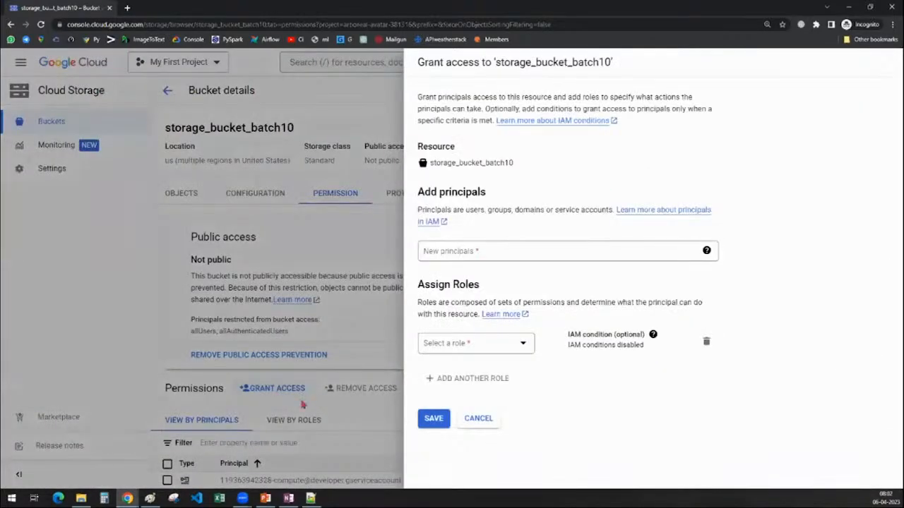
left_click(478, 247)
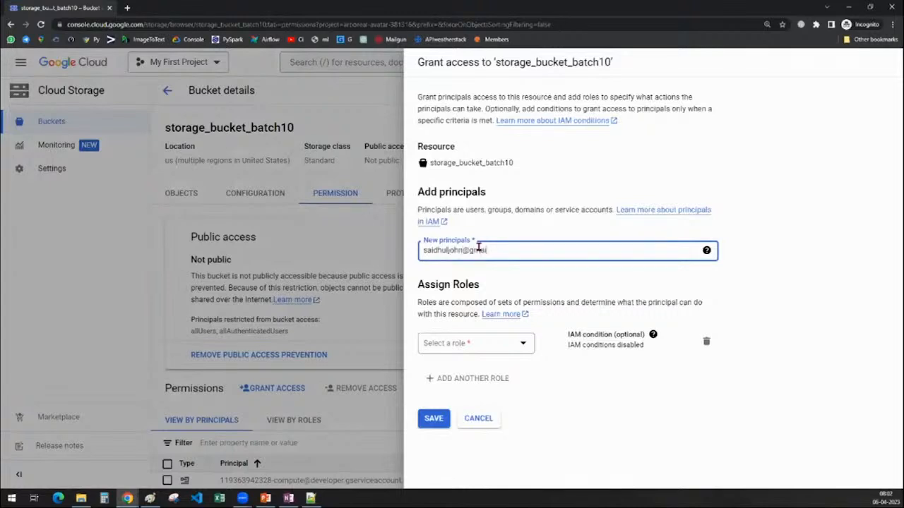
type("om")
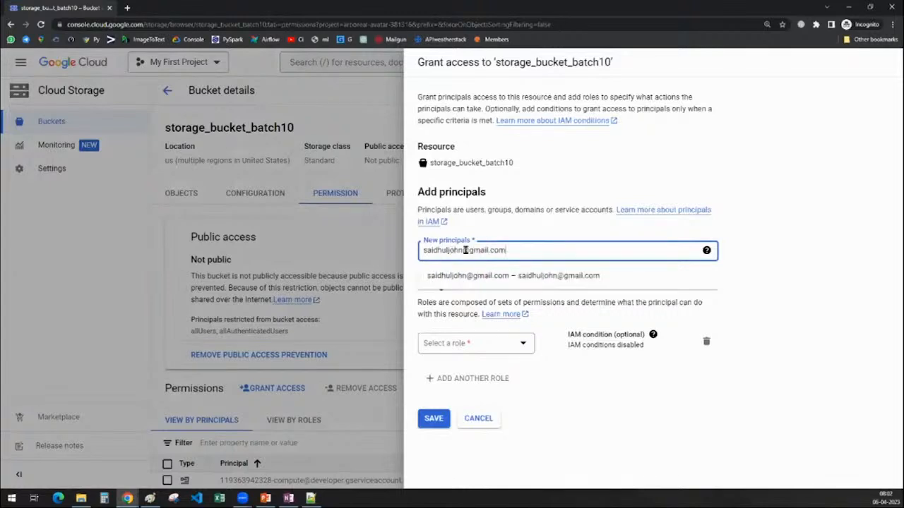
left_click(498, 277)
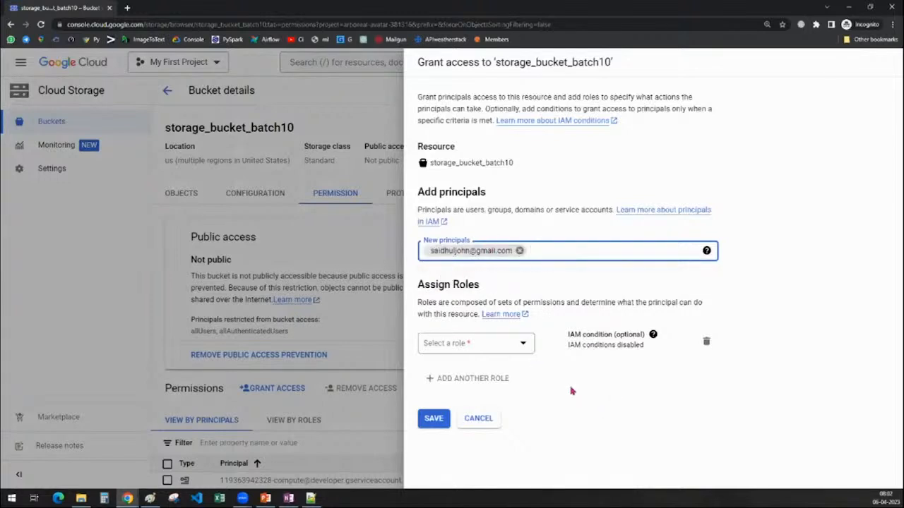
left_click(519, 251)
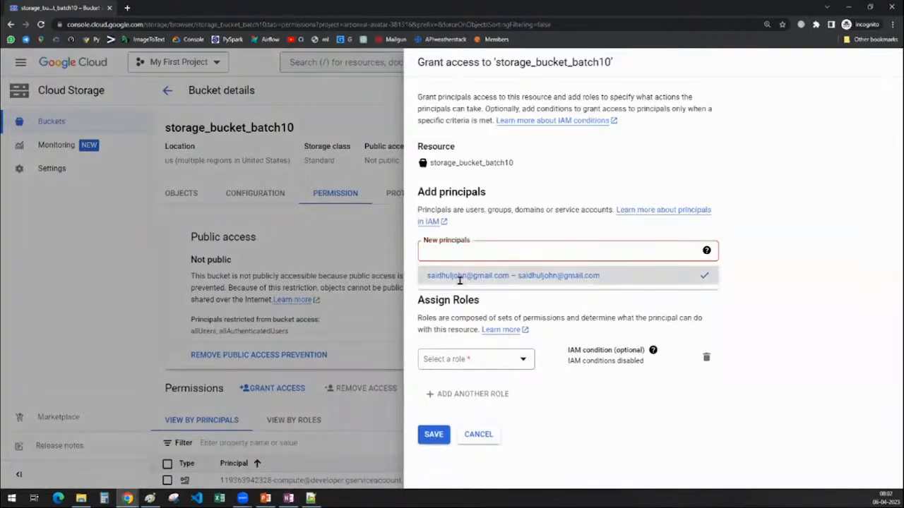
left_click(460, 279)
Assign the Cloud Storage role Storage Object Admin to the new principal and save the access grant.
left_click(473, 343)
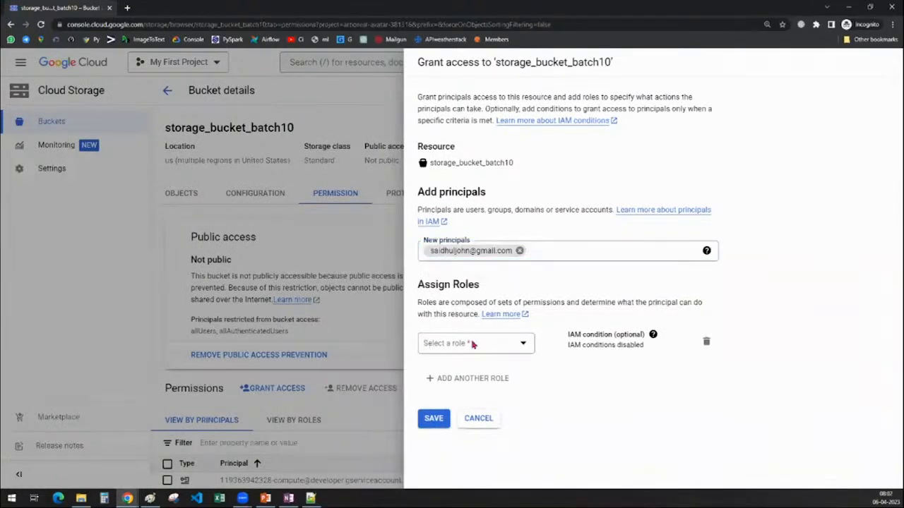
mouse_move(460, 228)
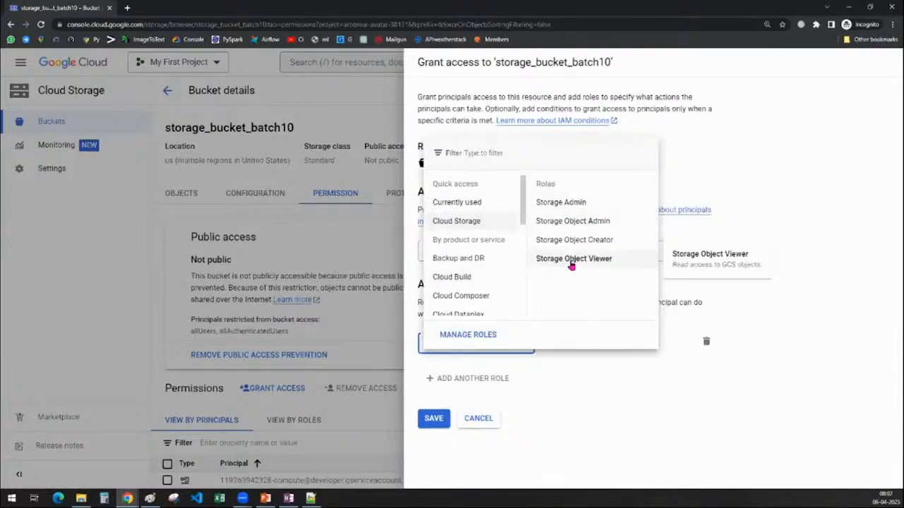
left_click(569, 230)
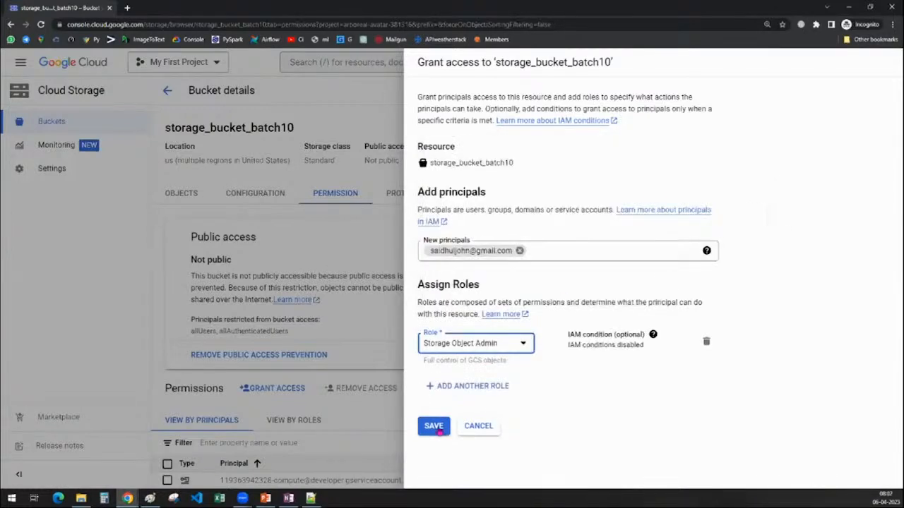
left_click(438, 430)
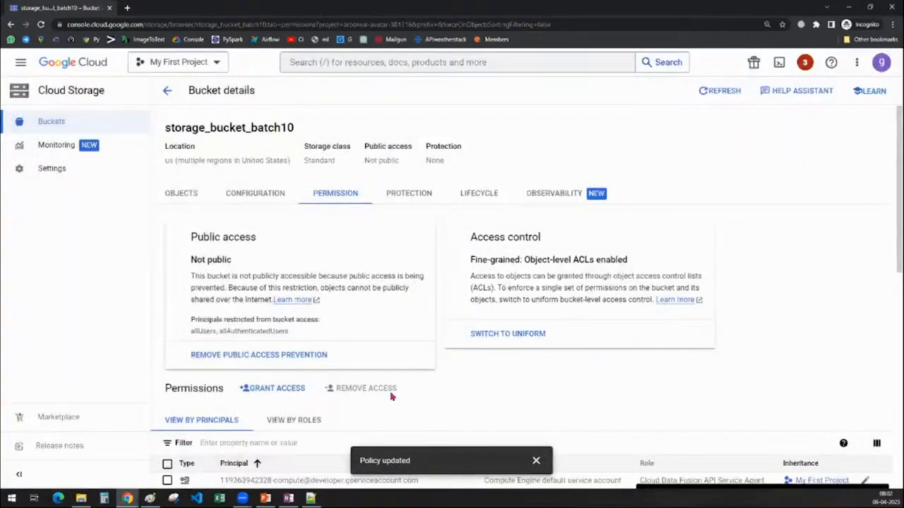
Examine the bucket's principals list for the newly added principal and its assigned role.
scroll(392, 397, "down", 5)
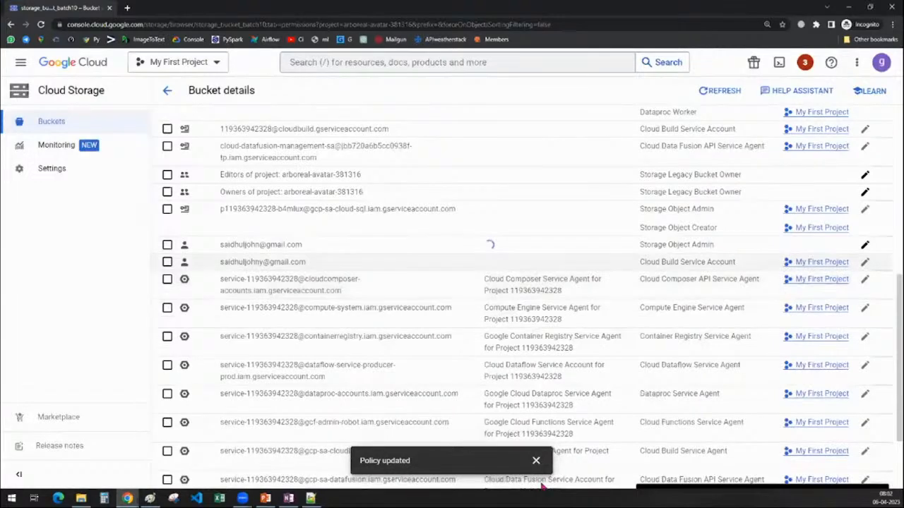
scroll(321, 343, "up", 5)
scroll(325, 353, "down", 3)
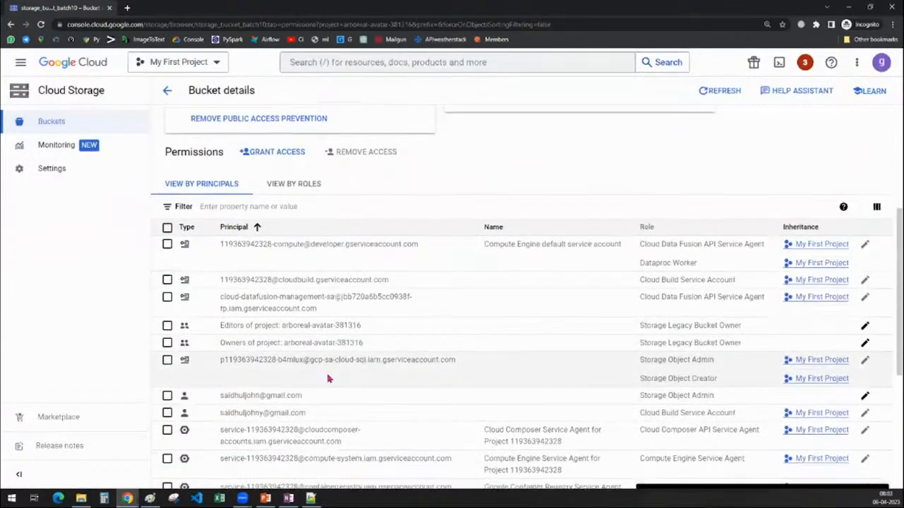
scroll(328, 380, "down", 1)
left_click_drag(221, 308, 560, 305)
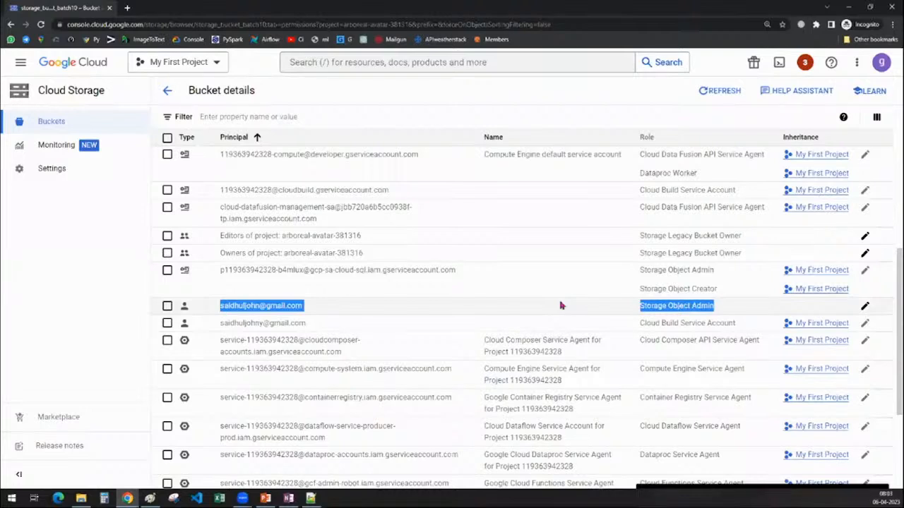
scroll(518, 325, "up", 5)
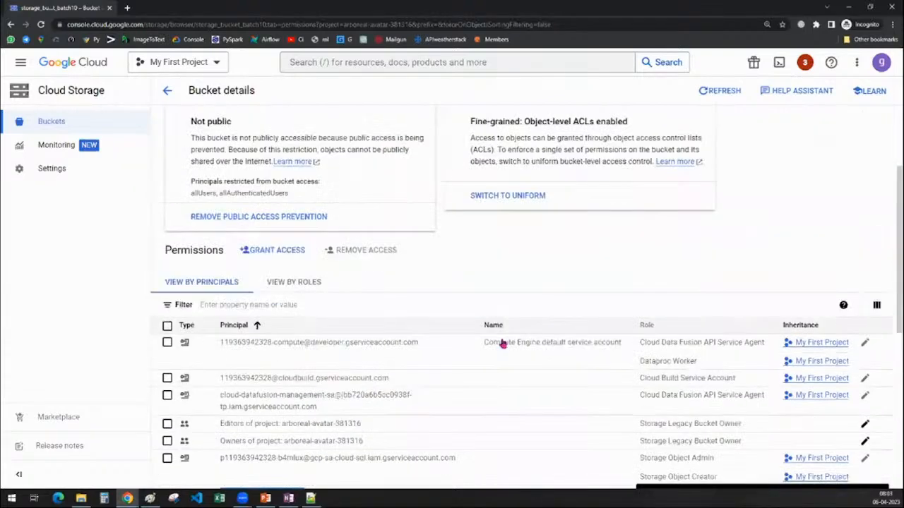
scroll(443, 401, "down", 2)
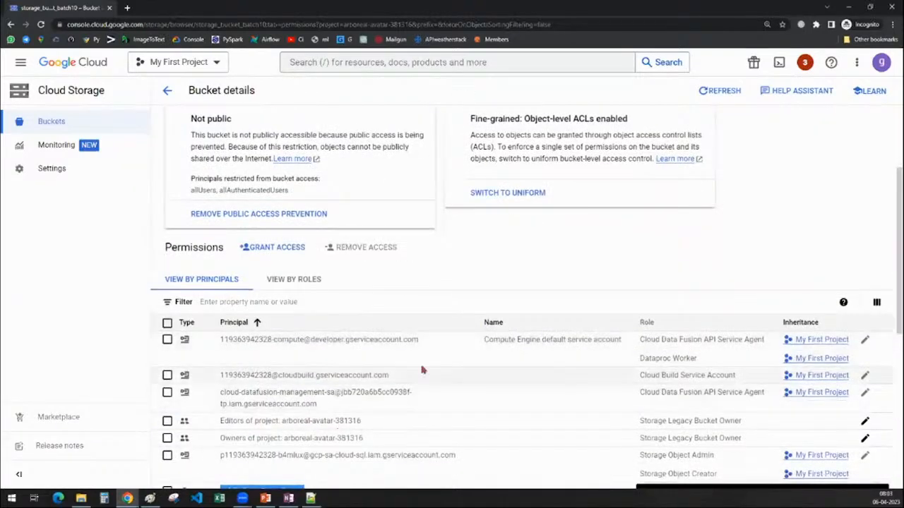
scroll(420, 405, "up", 2)
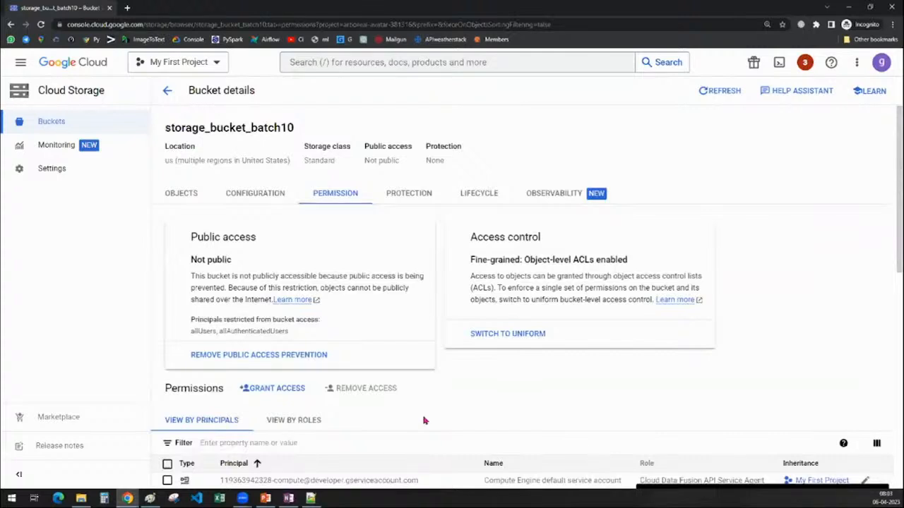
Open the access settings of the region_country_list.csv object in the bucket.
left_click(256, 198)
left_click(186, 200)
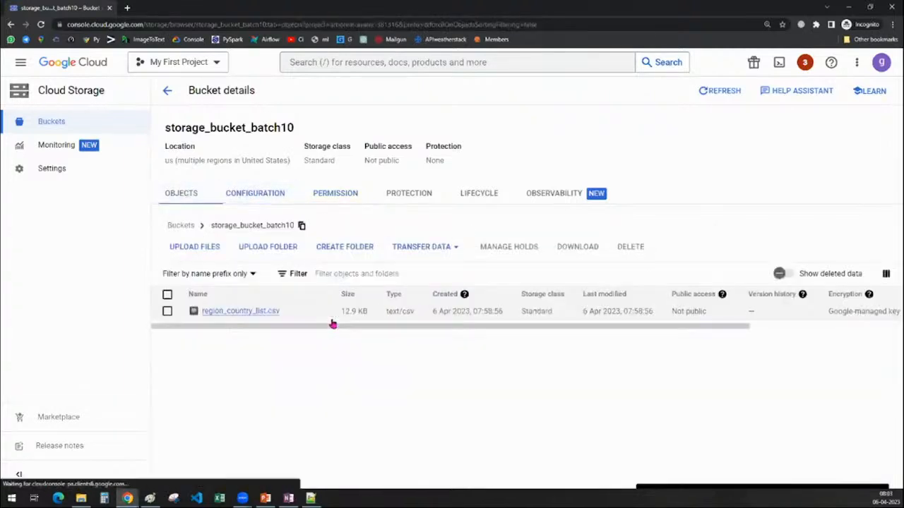
left_click(240, 313)
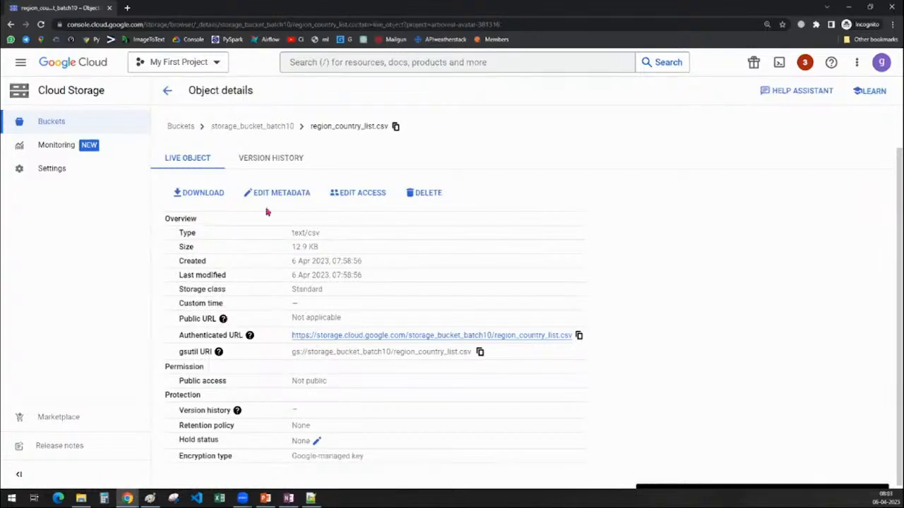
left_click(350, 198)
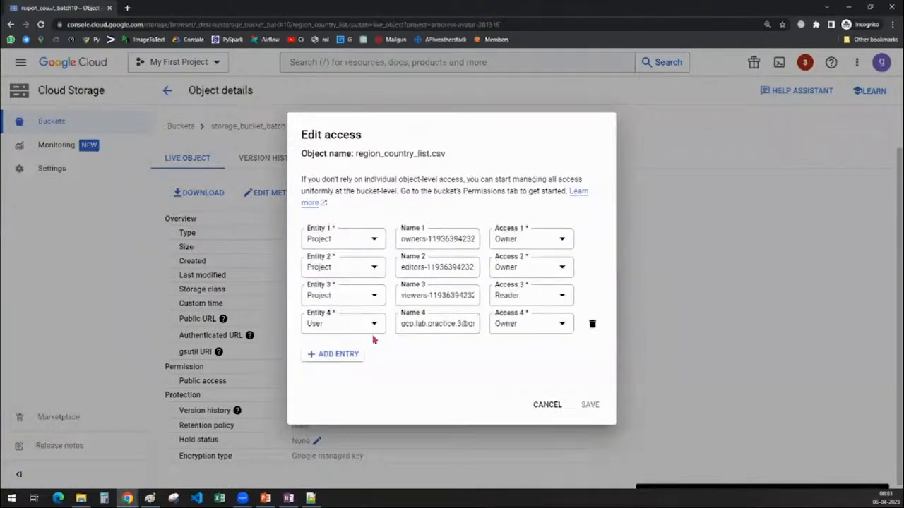
Add an access entry of type User to region_country_list.csv and enter the user's e-mail address.
left_click(353, 359)
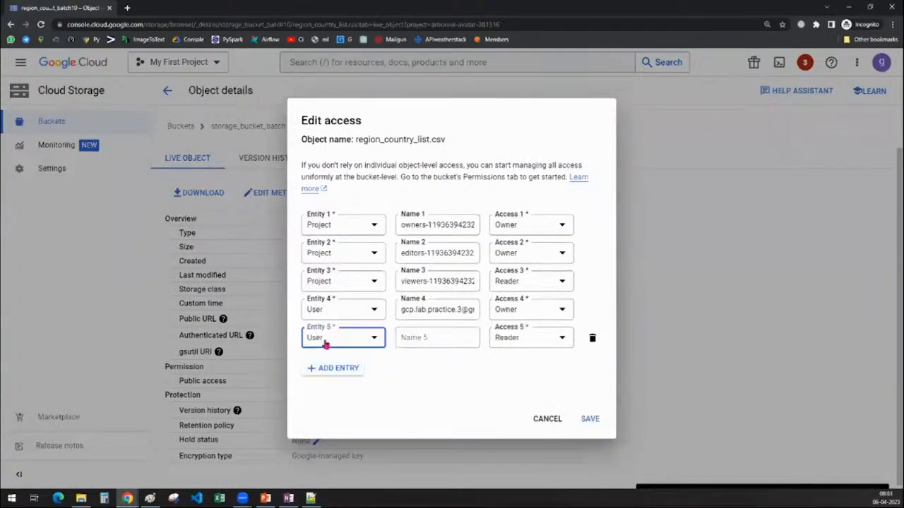
left_click(325, 342)
left_click(327, 384)
left_click(345, 346)
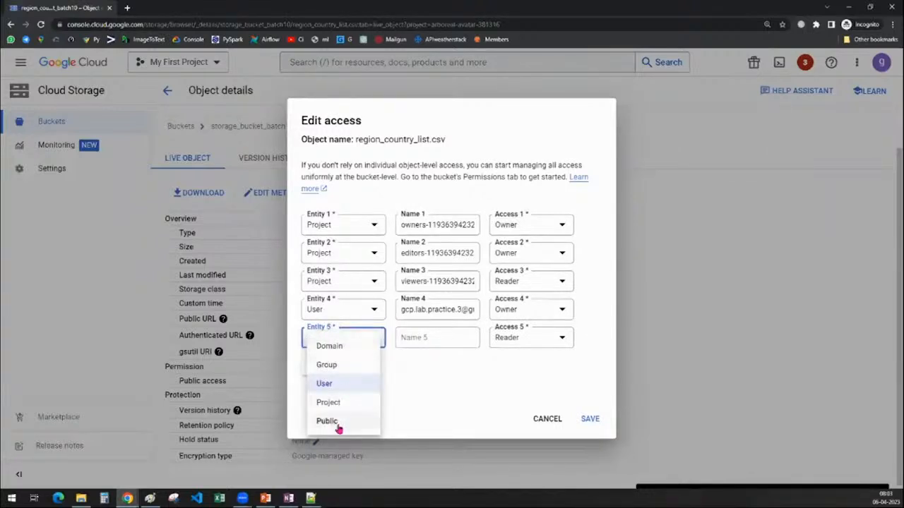
left_click(341, 385)
left_click(432, 340)
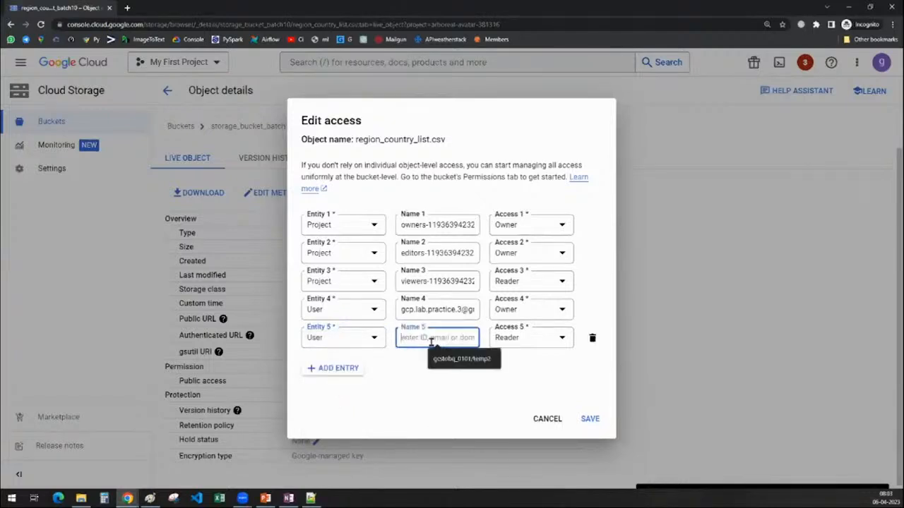
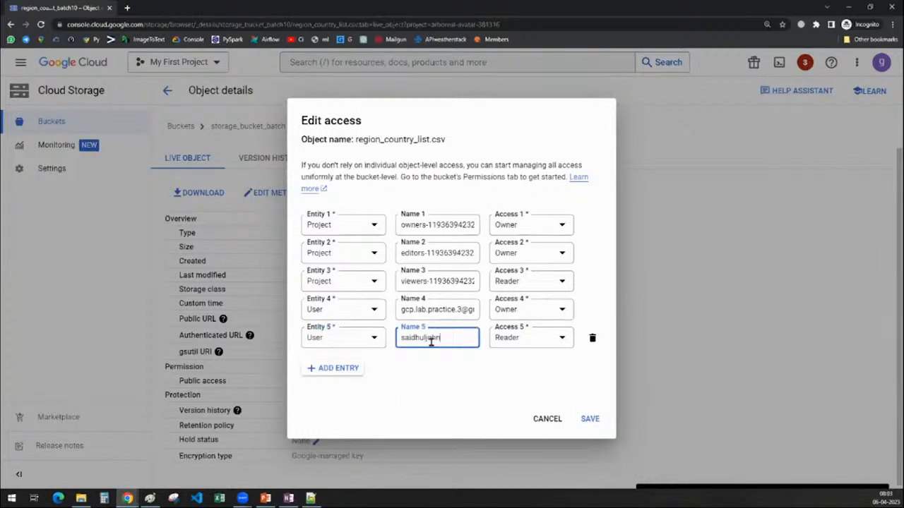
Set the new user entry's access to Owner and save the object's access settings.
left_click(514, 344)
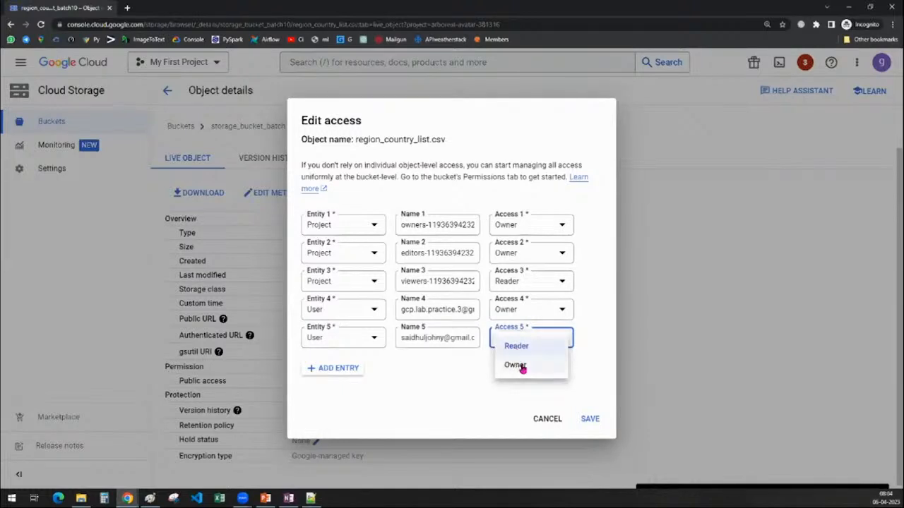
left_click(522, 367)
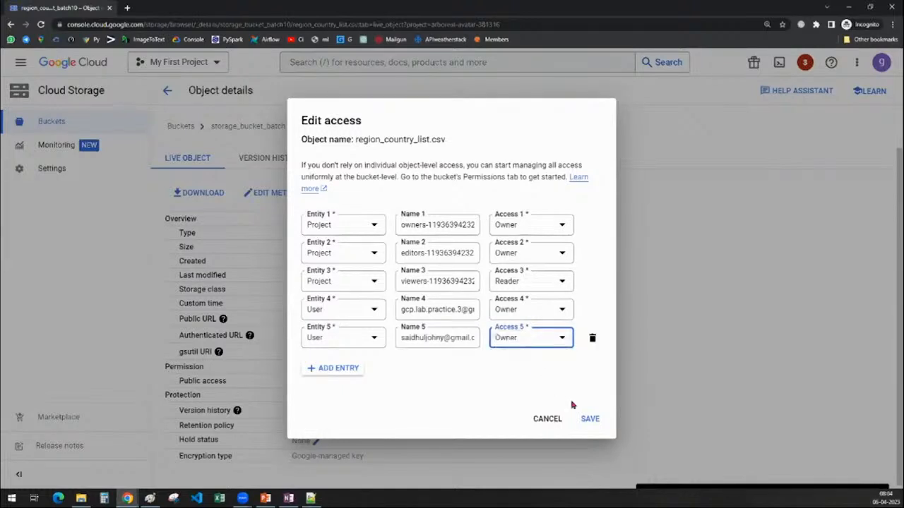
left_click(589, 419)
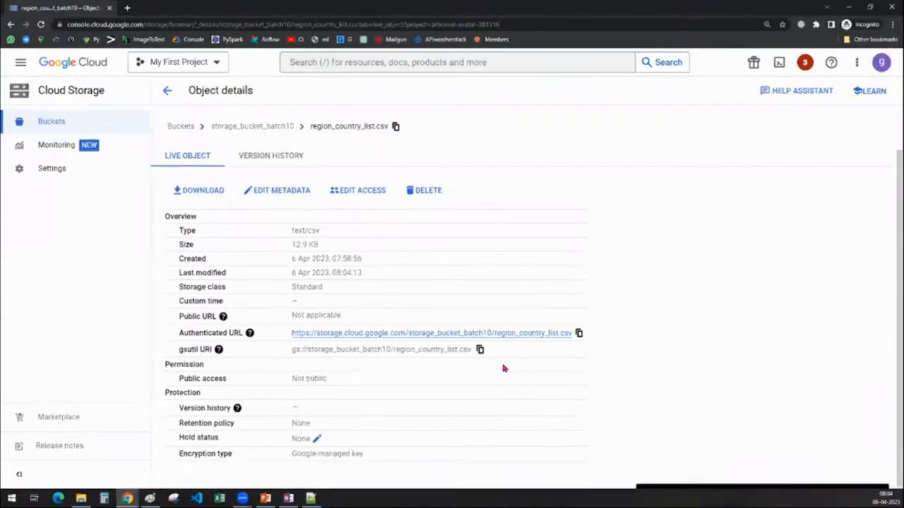
Reopen the access settings of region_country_list.csv and examine the project owners, editors, viewers and user entries.
left_click(360, 197)
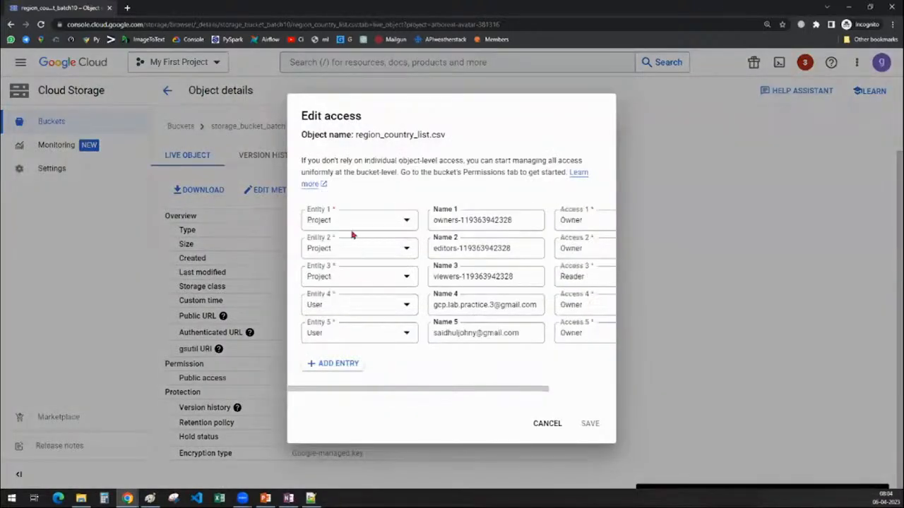
double_click(455, 338)
left_click(453, 366)
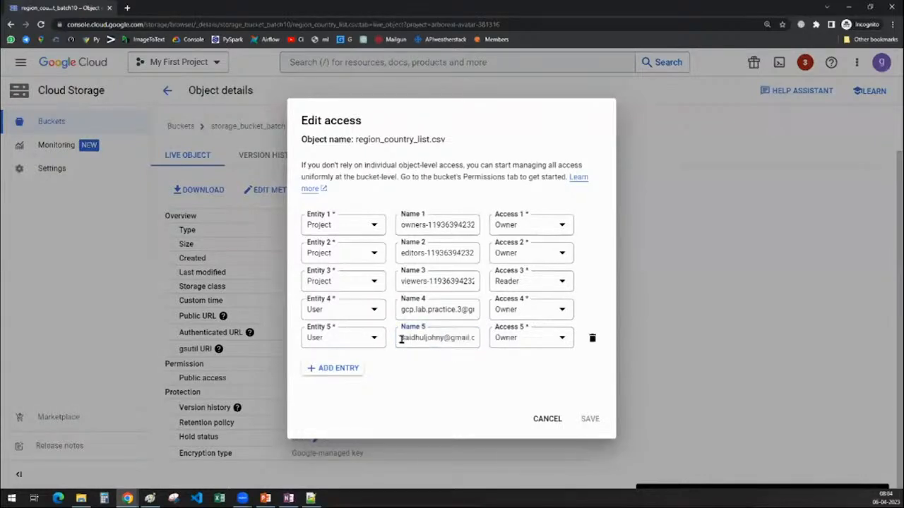
left_click_drag(400, 339, 476, 345)
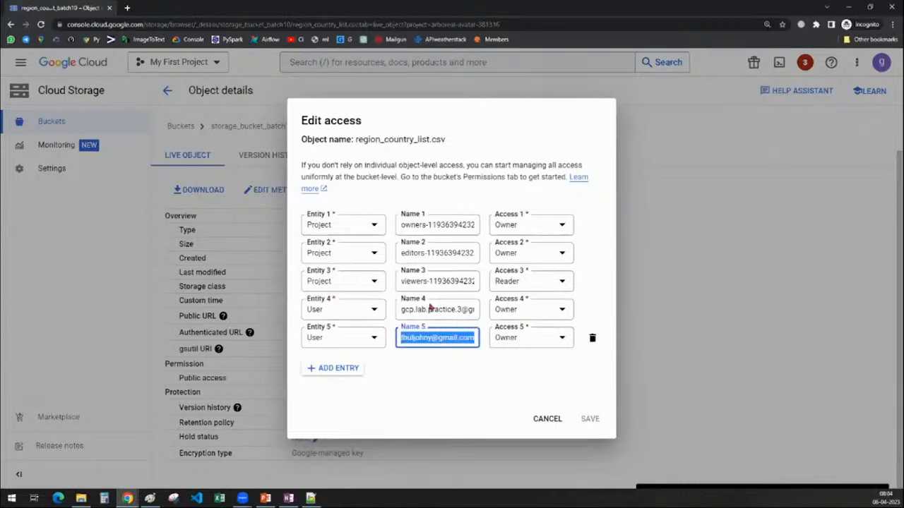
double_click(412, 225)
double_click(411, 253)
double_click(414, 283)
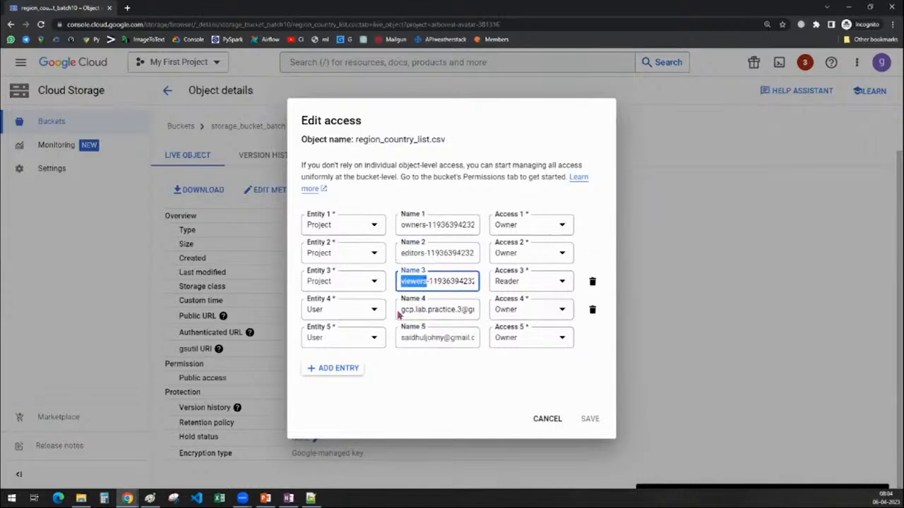
mouse_move(400, 311)
left_mouse_down()
mouse_move(436, 311)
mouse_move(416, 309)
left_mouse_up()
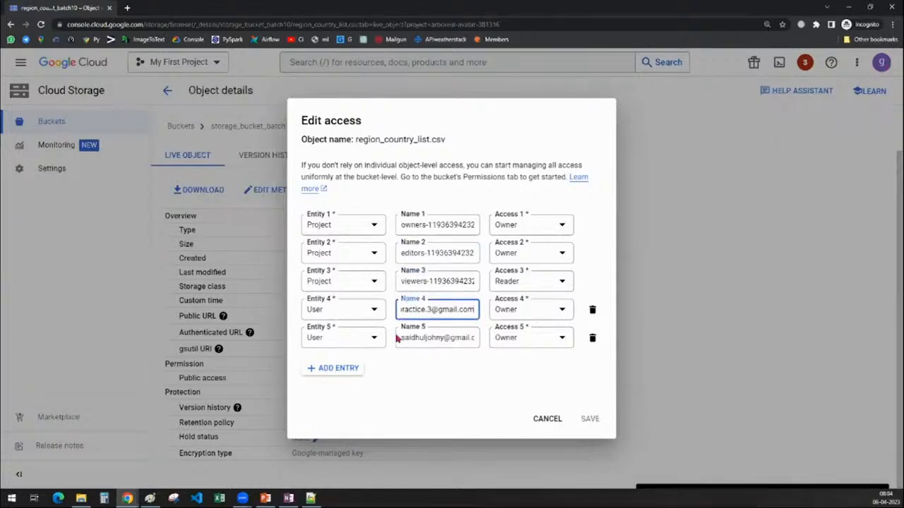
left_click_drag(402, 337, 479, 343)
double_click(436, 340)
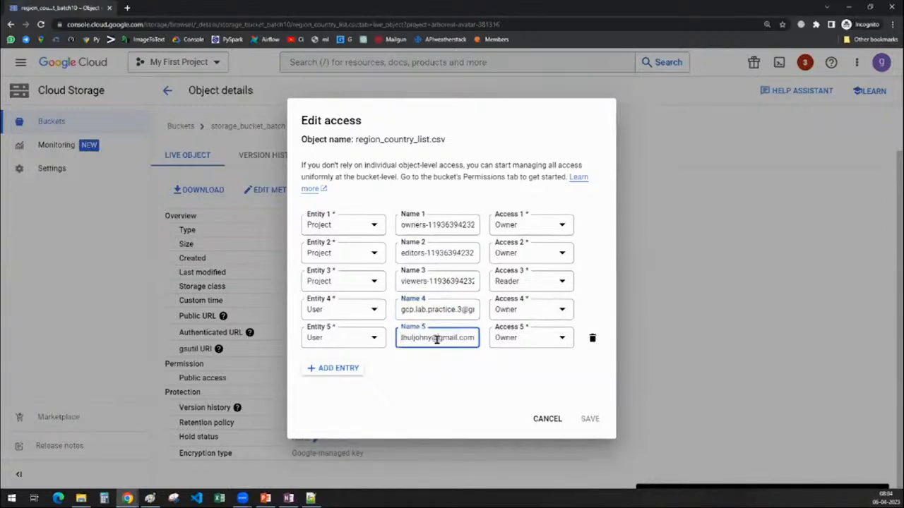
View the access levels available for the fifth entry and close the access settings without saving.
left_click(512, 343)
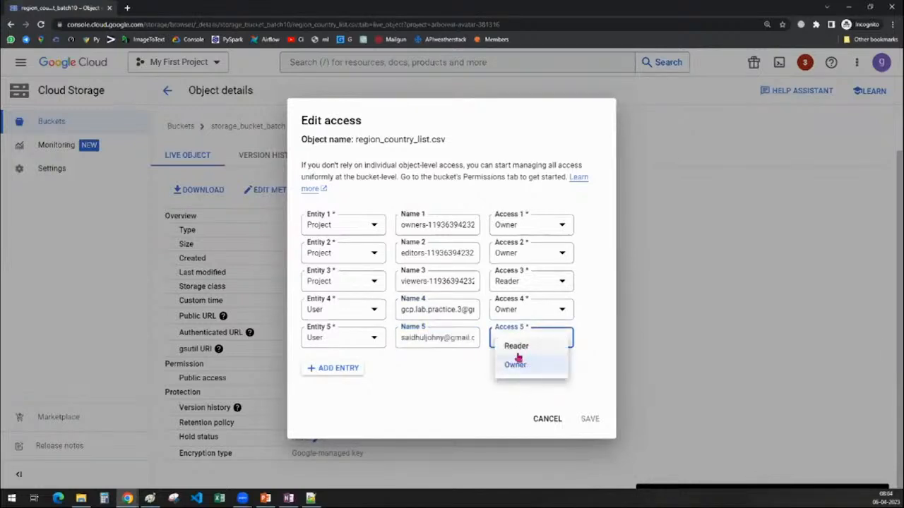
left_click(425, 399)
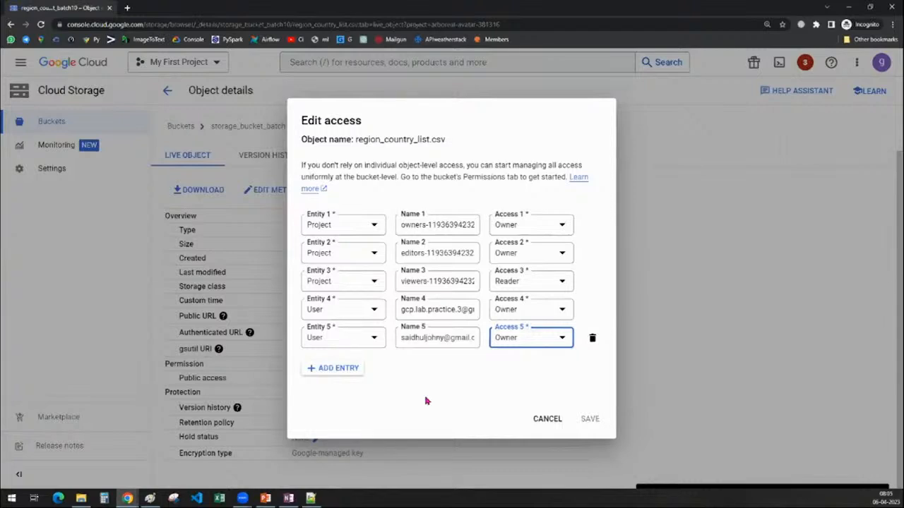
left_click(550, 420)
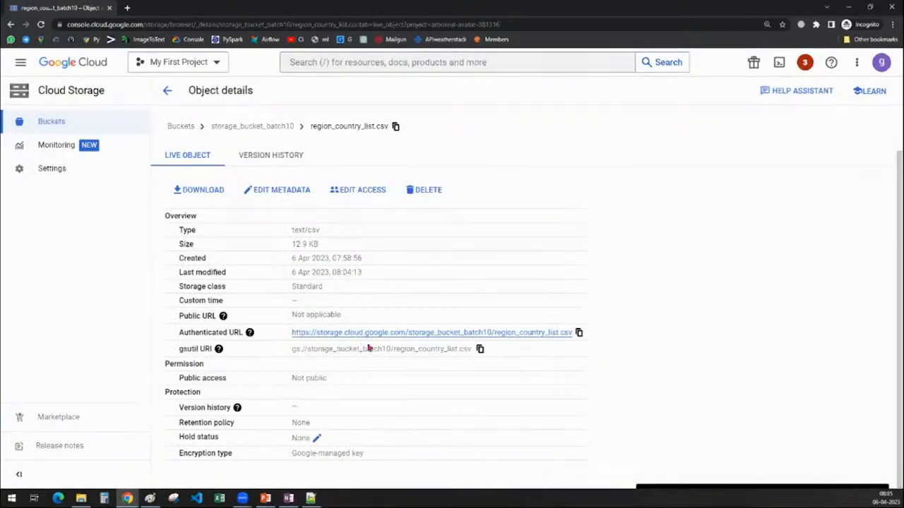
Try Reader and Owner as the fifth entry's access level on region_country_list.csv and close the access settings without saving.
left_click(368, 195)
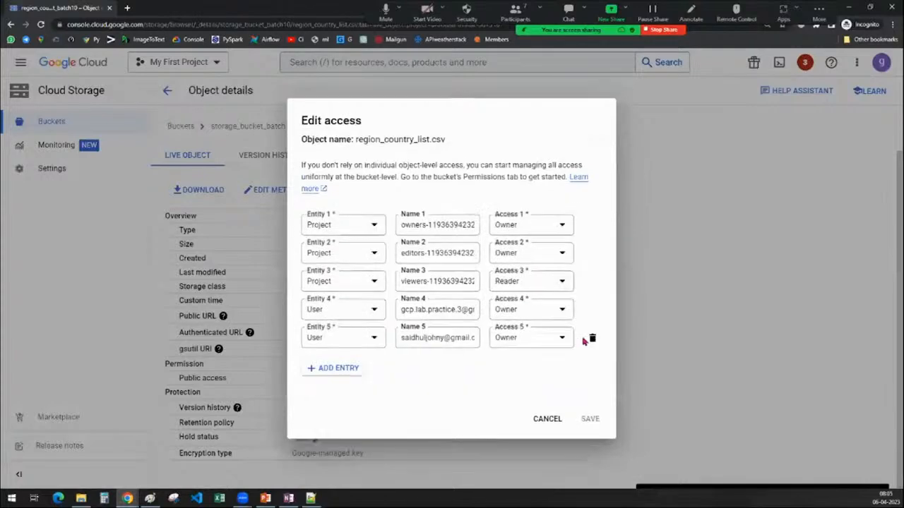
left_click(537, 341)
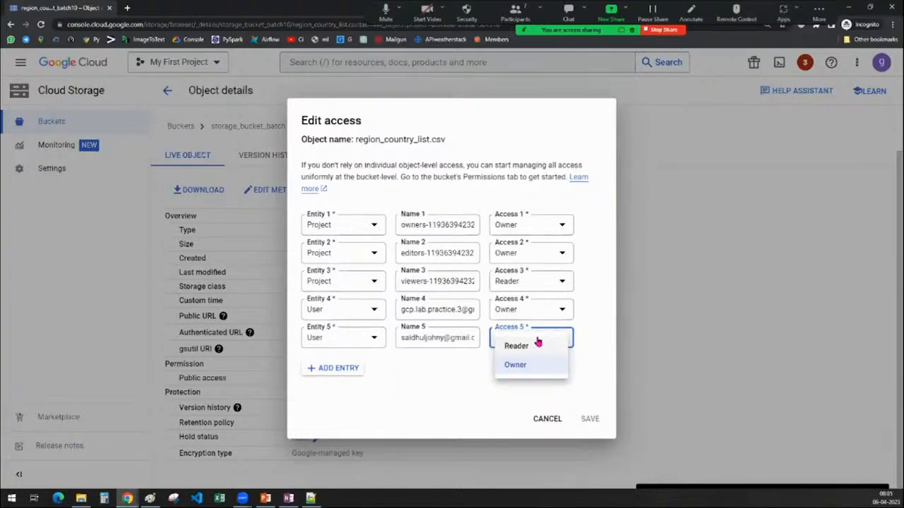
left_click(530, 349)
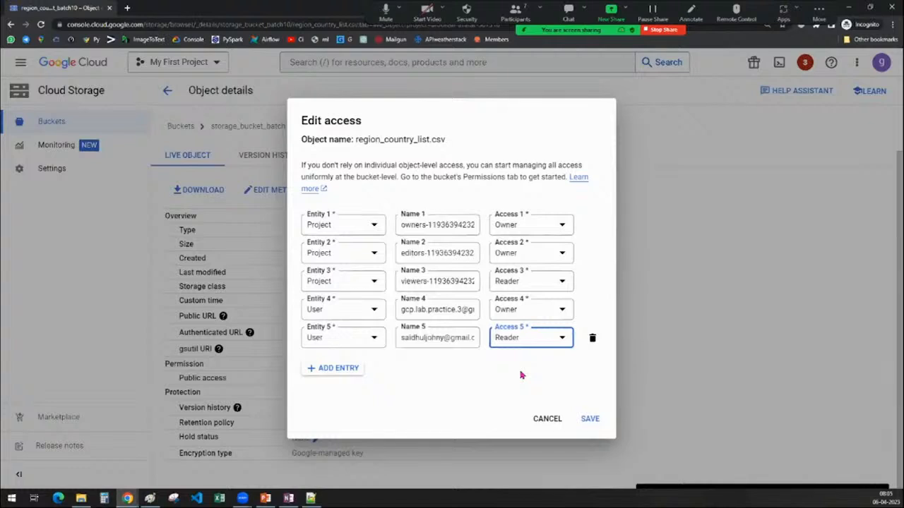
left_click(515, 340)
left_click(512, 363)
left_click(541, 420)
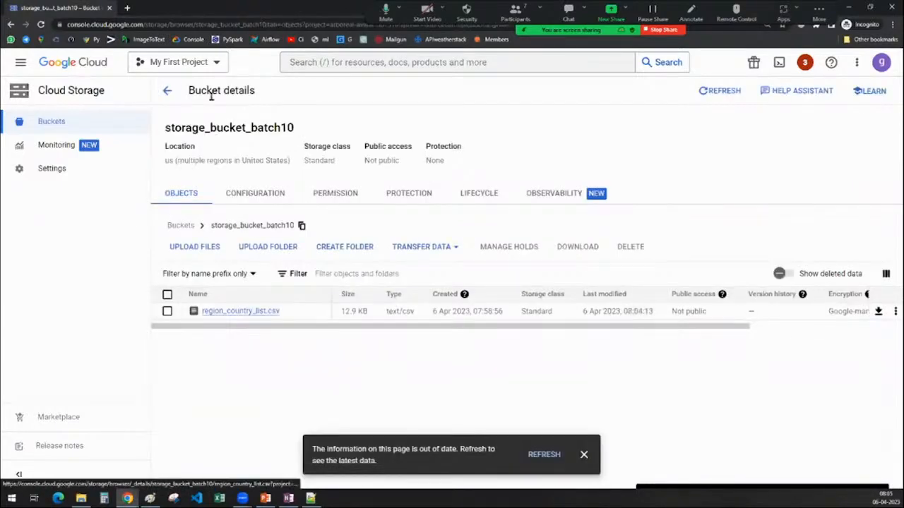
Open the permissions of storage_bucket_batch10 and examine the listed principals with their roles and inheritance.
left_click_drag(163, 128, 341, 139)
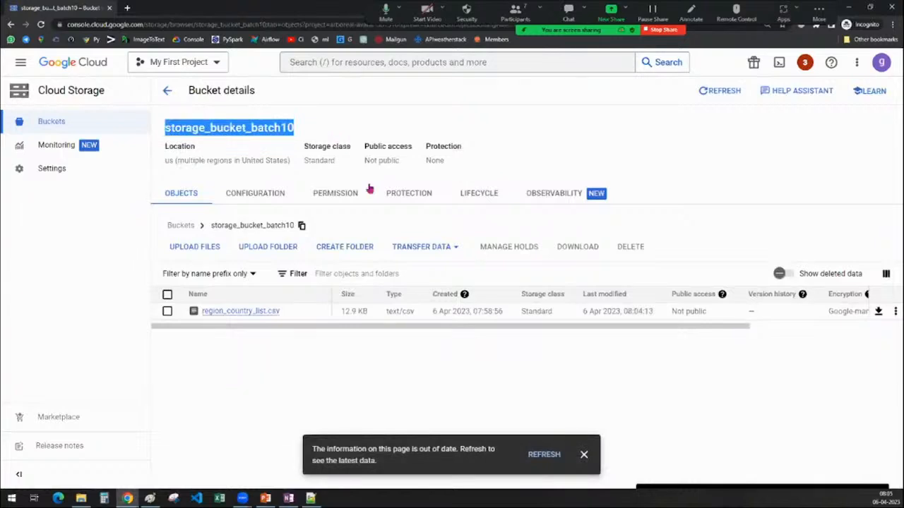
left_click(338, 196)
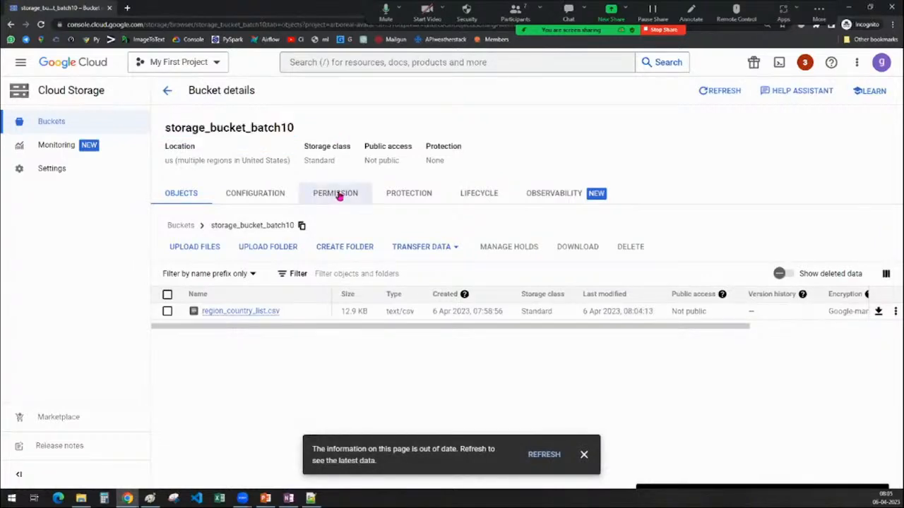
double_click(325, 130)
scroll(410, 146, "down", 1)
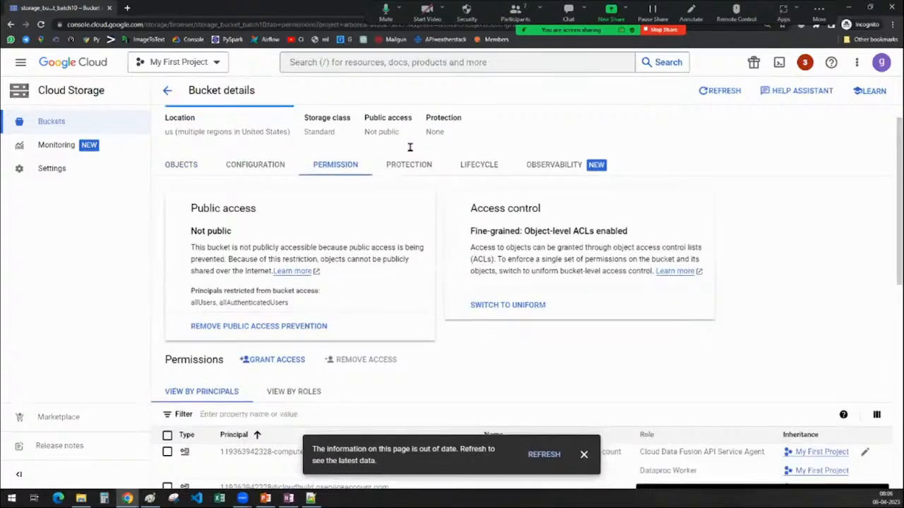
scroll(409, 151, "down", 5)
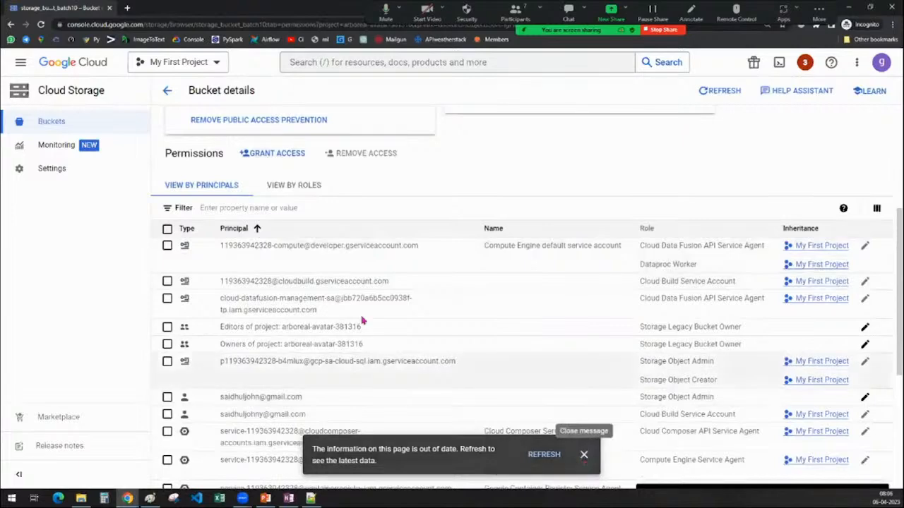
scroll(317, 329, "down", 2)
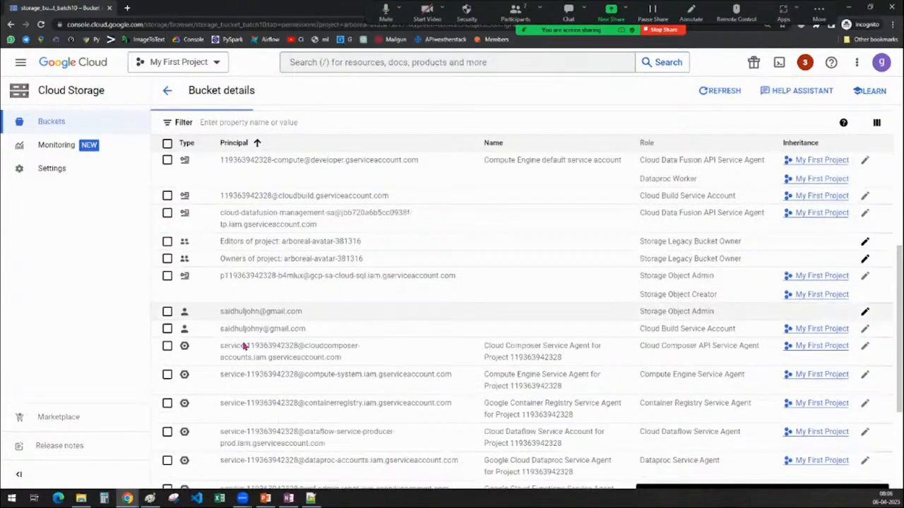
scroll(292, 173, "up", 2)
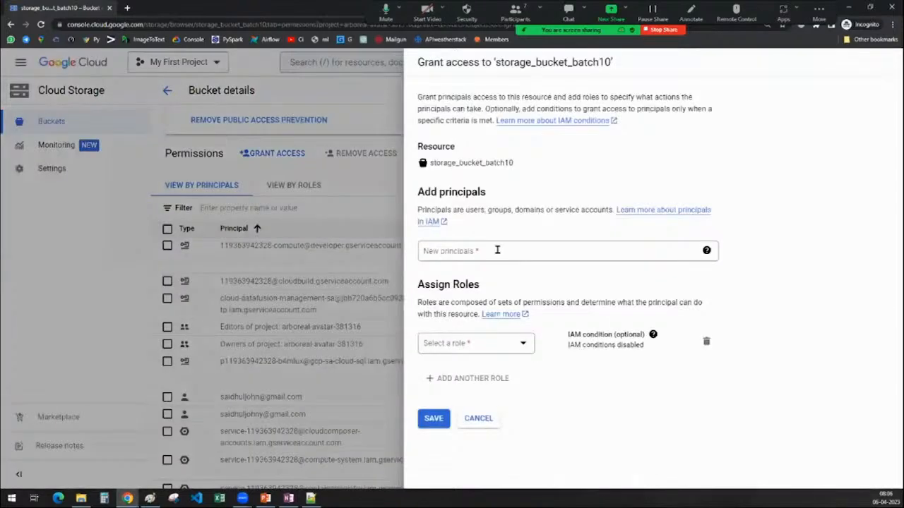
View the form for granting principals access to storage_bucket_batch10, cancel it and return to the bucket list.
left_click(497, 250)
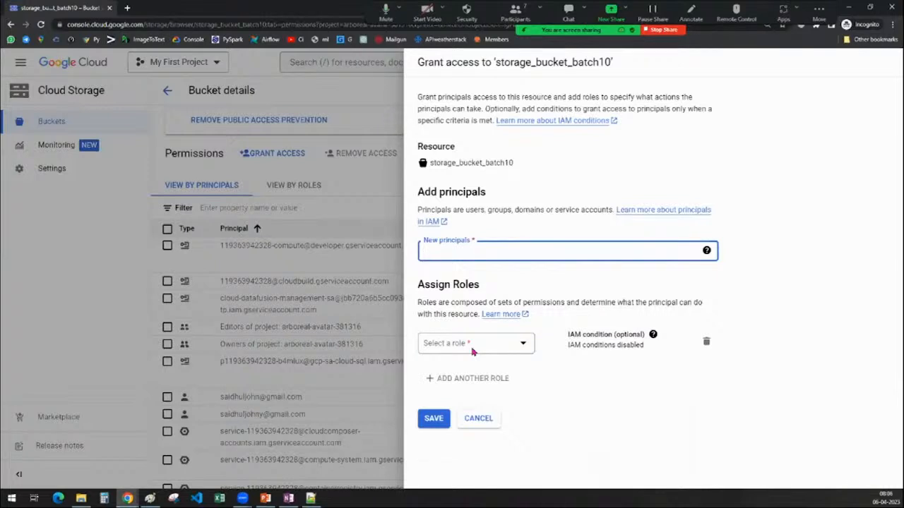
left_click(478, 423)
scroll(426, 365, "down", 4)
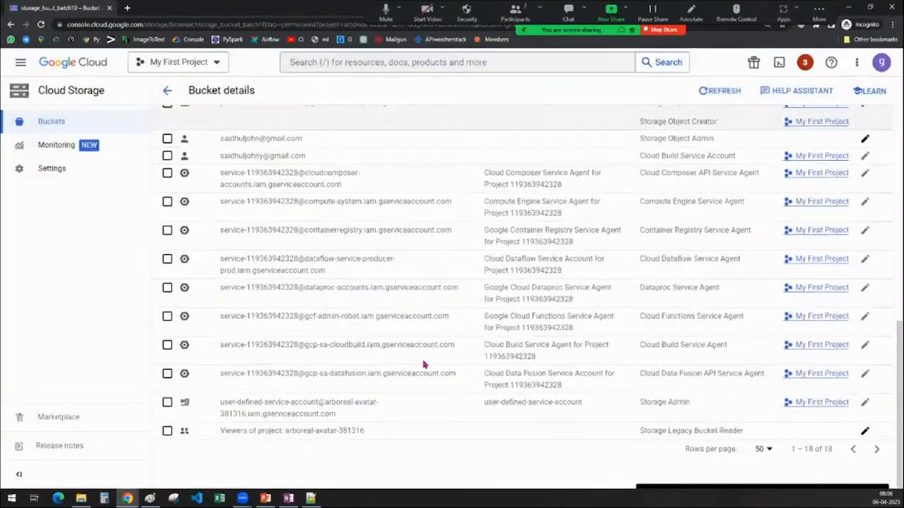
scroll(344, 299, "up", 7)
left_click(167, 90)
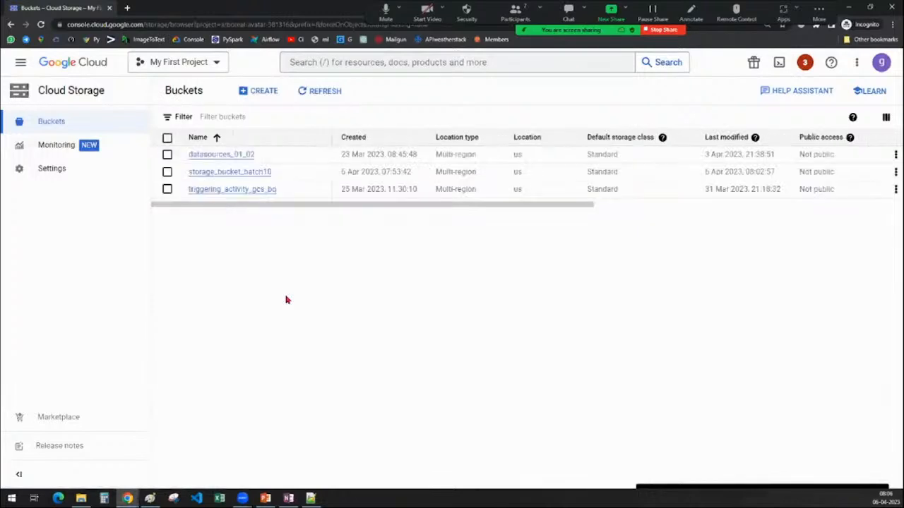
Reopen storage_bucket_batch10 and examine its configuration, including the Cloud Console URL and gsutil URI.
left_click(223, 173)
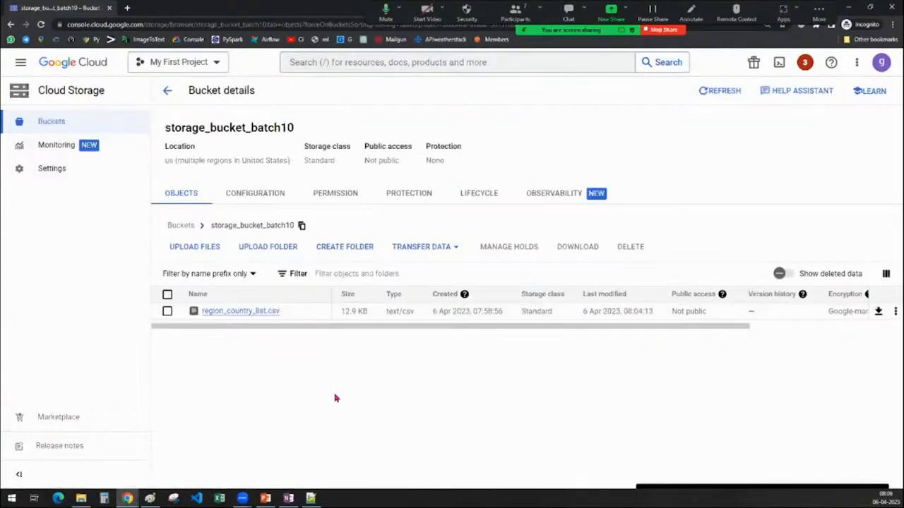
left_click(302, 203)
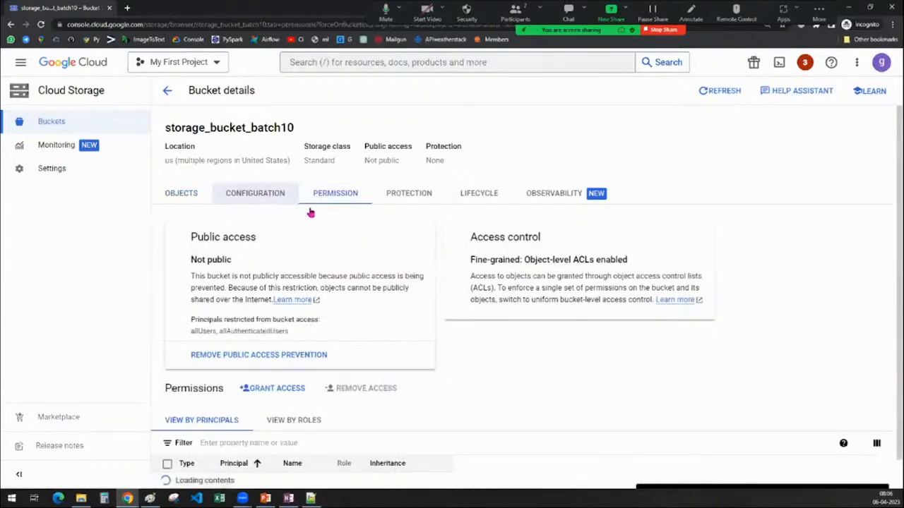
scroll(215, 375, "down", 1)
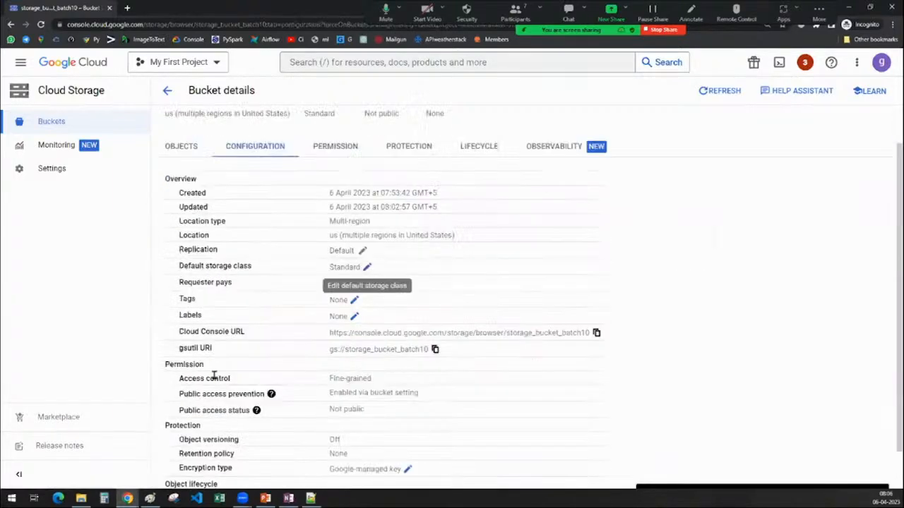
scroll(214, 376, "down", 1)
left_click_drag(181, 287, 271, 288)
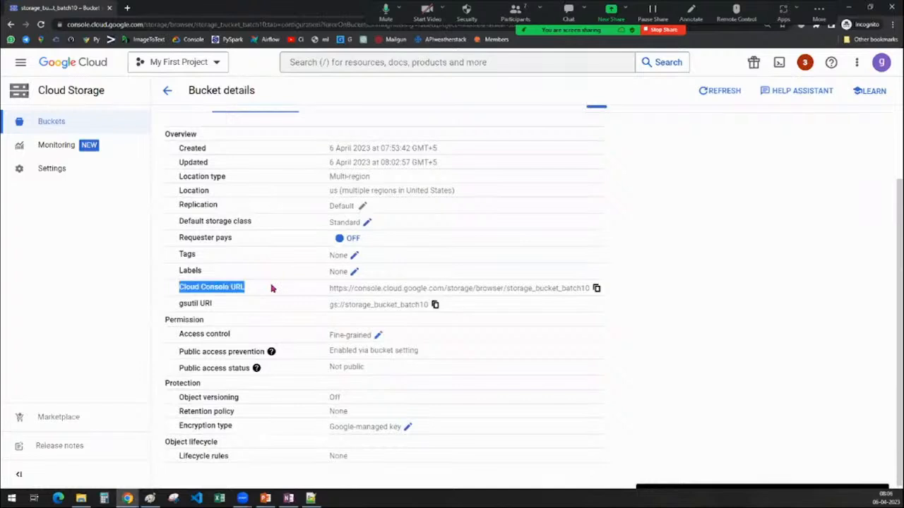
left_click_drag(179, 304, 245, 308)
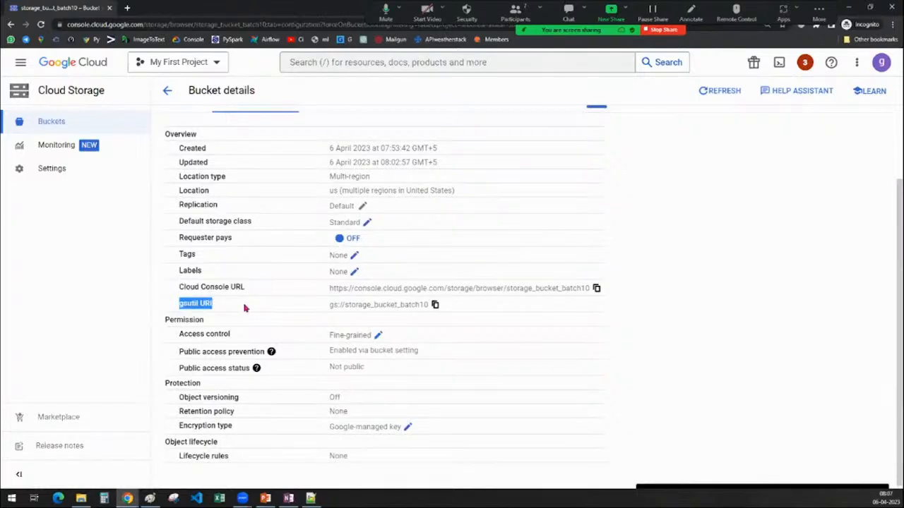
scroll(245, 308, "up", 2)
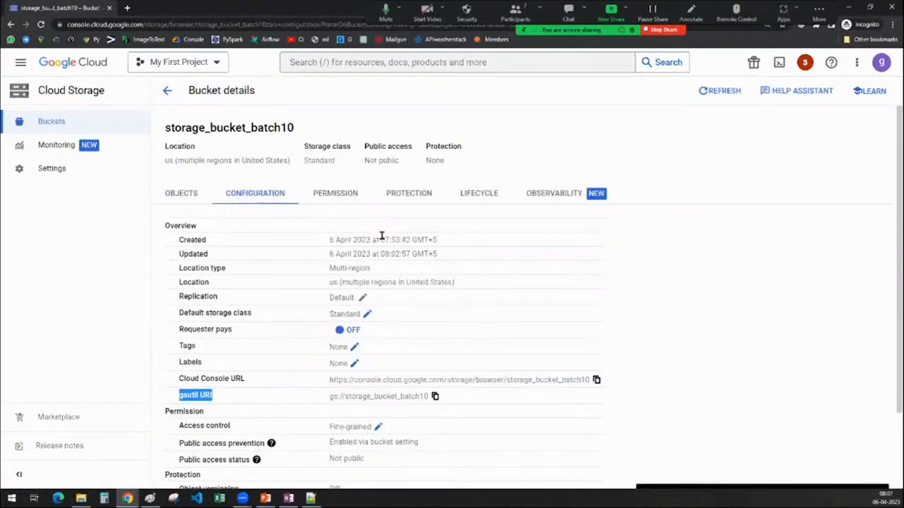
Examine the bucket's object versioning, retention policy and event-based hold settings, and return to the bucket list.
left_click(348, 196)
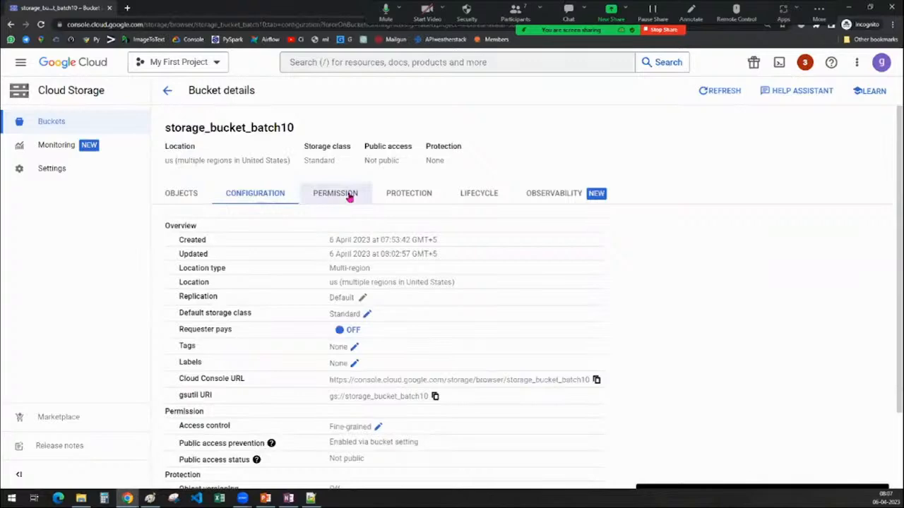
left_click(419, 198)
scroll(481, 356, "down", 2)
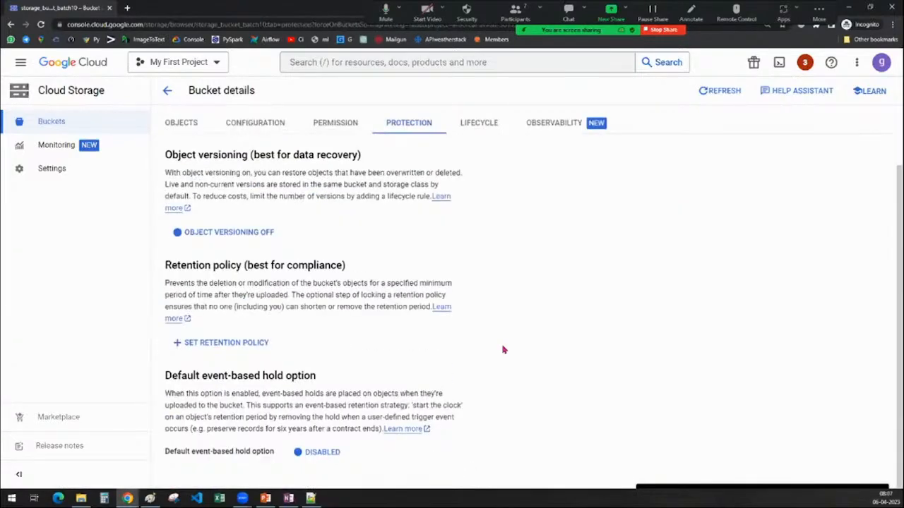
scroll(423, 311, "up", 2)
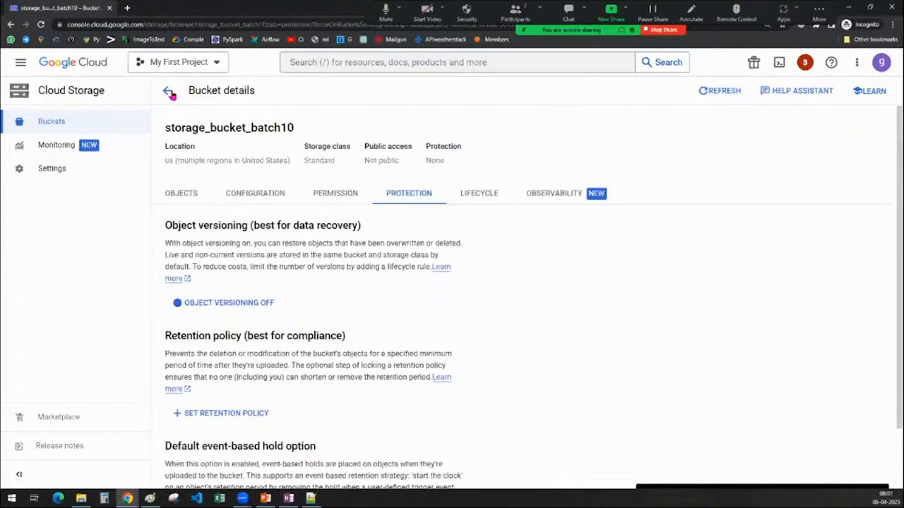
left_click(167, 91)
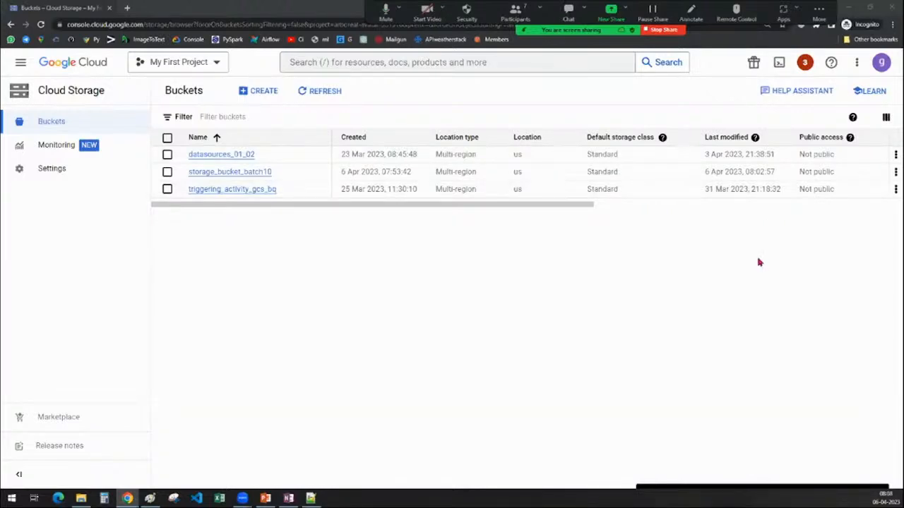
Open the access settings of region_country_list.csv in storage_bucket_batch10 and add a blank User entry.
left_click(242, 173)
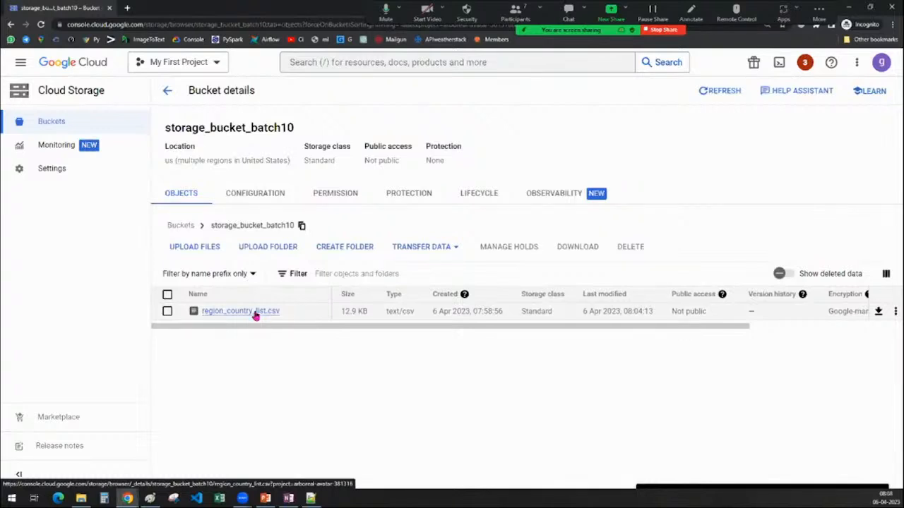
left_click(256, 315)
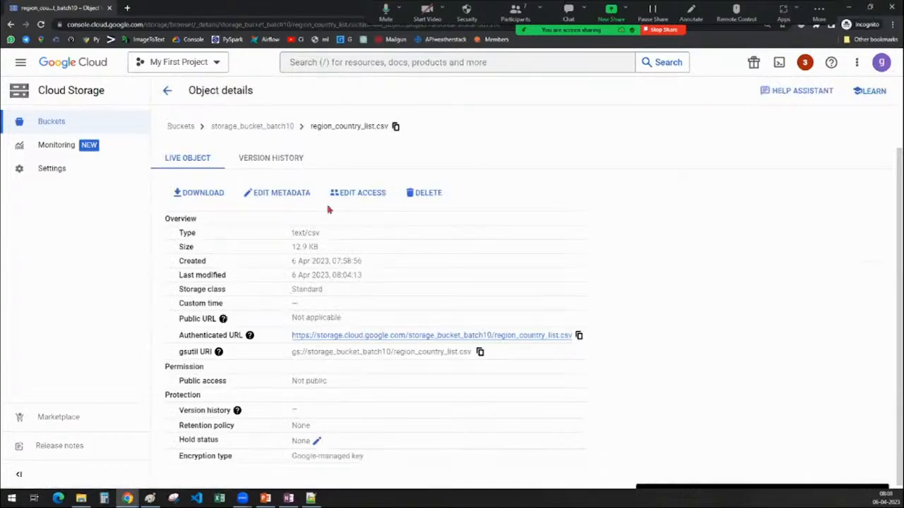
left_click(355, 192)
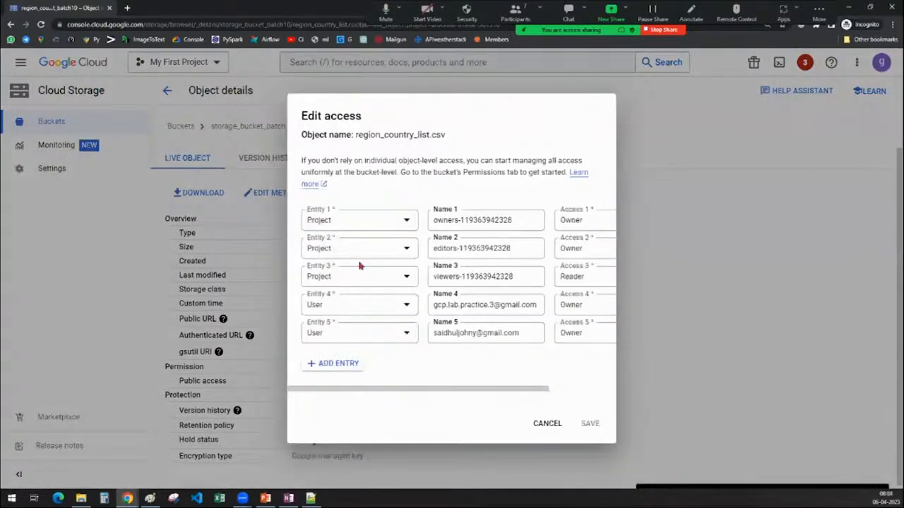
left_click(334, 372)
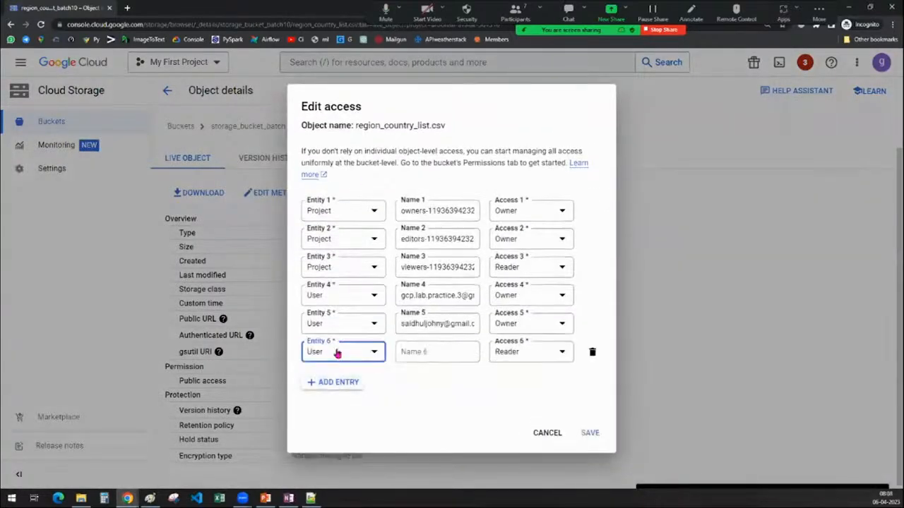
left_click(419, 352)
View the access levels available for the blank sixth entry and close the access settings without saving.
left_click(515, 355)
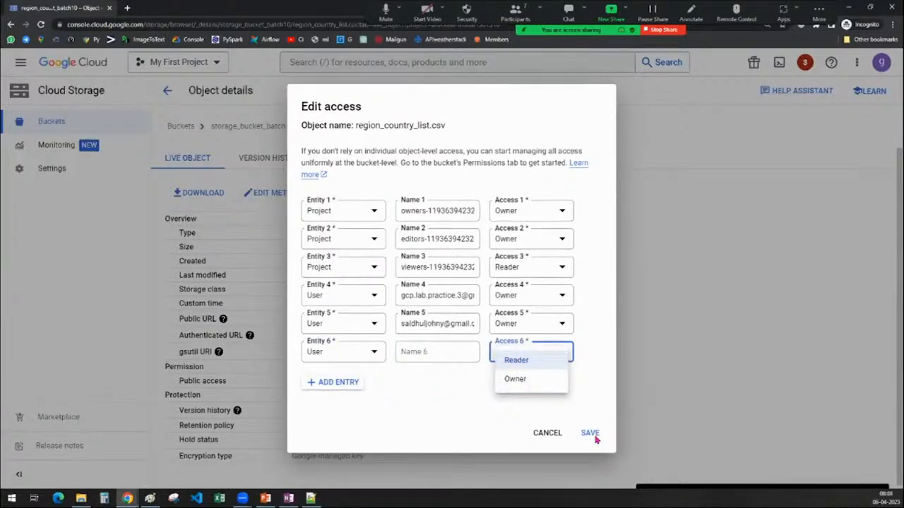
left_click(545, 438)
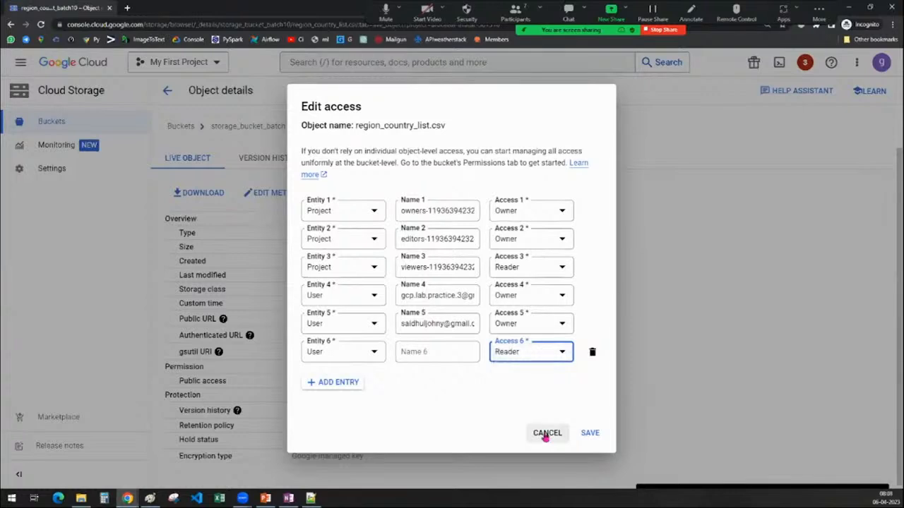
left_click(526, 353)
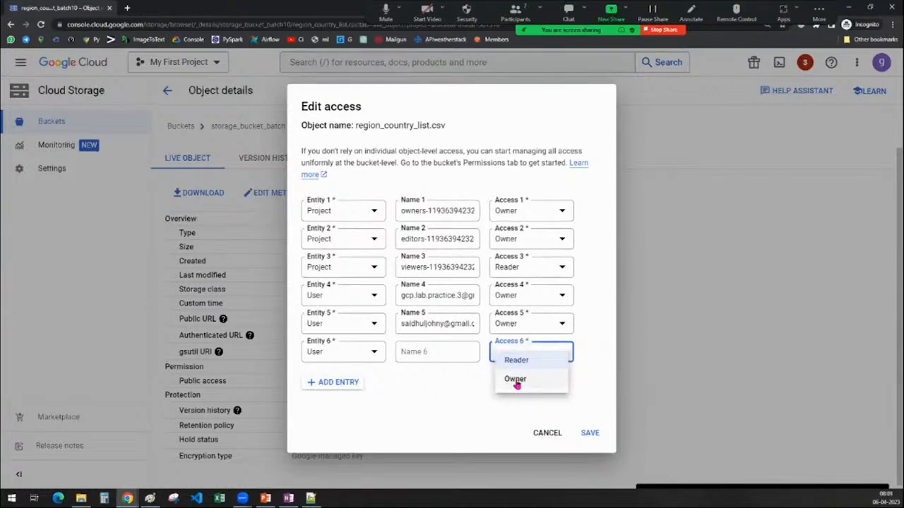
left_click(545, 436)
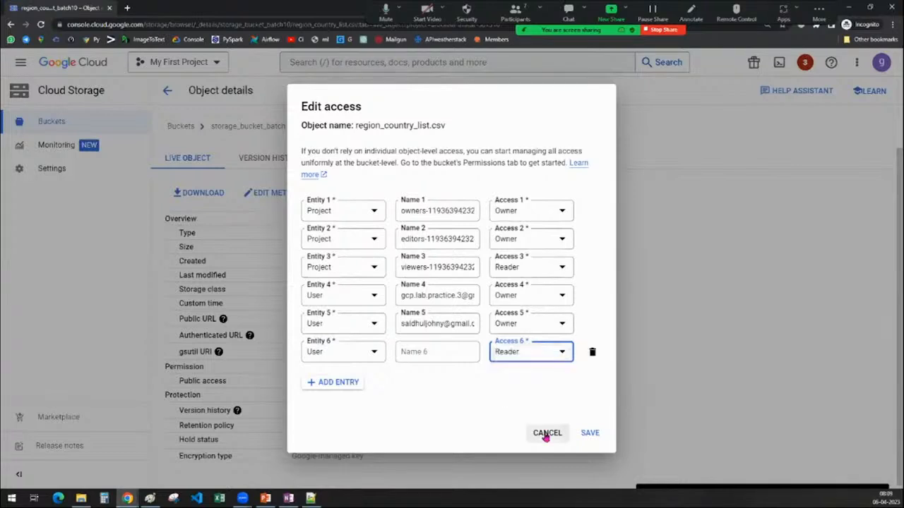
left_click(546, 435)
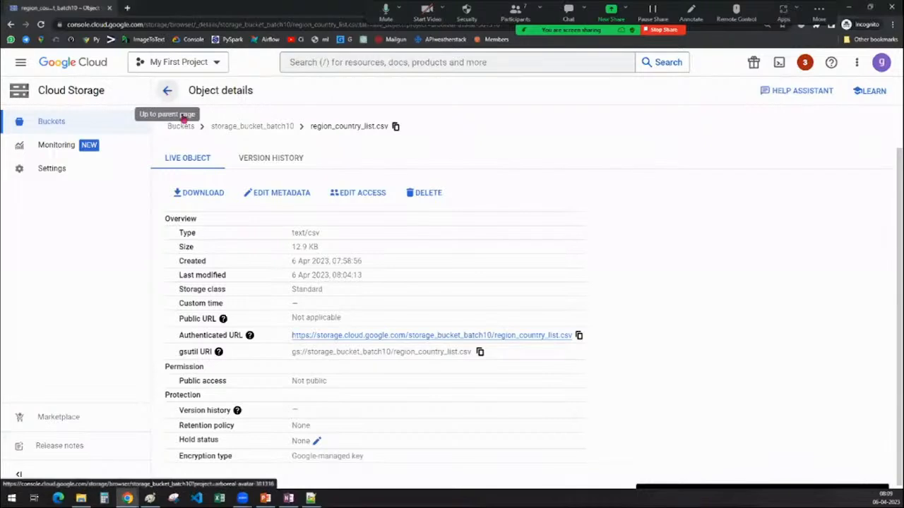
Return from the object details to the bucket list and activate Cloud Shell.
left_click(167, 90)
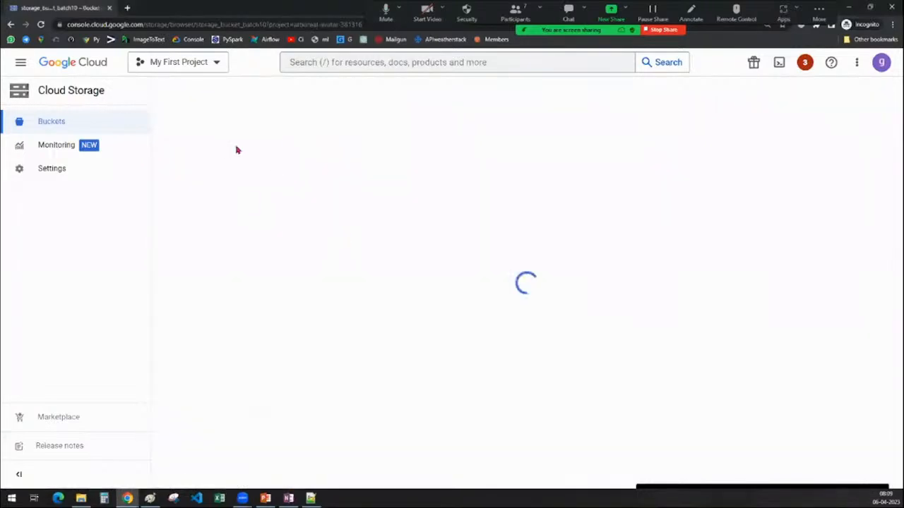
left_click(168, 91)
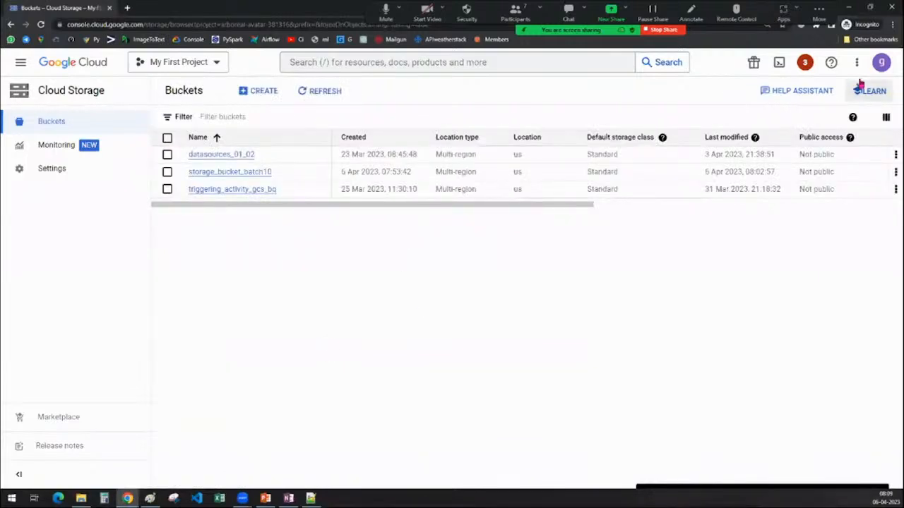
left_click(779, 64)
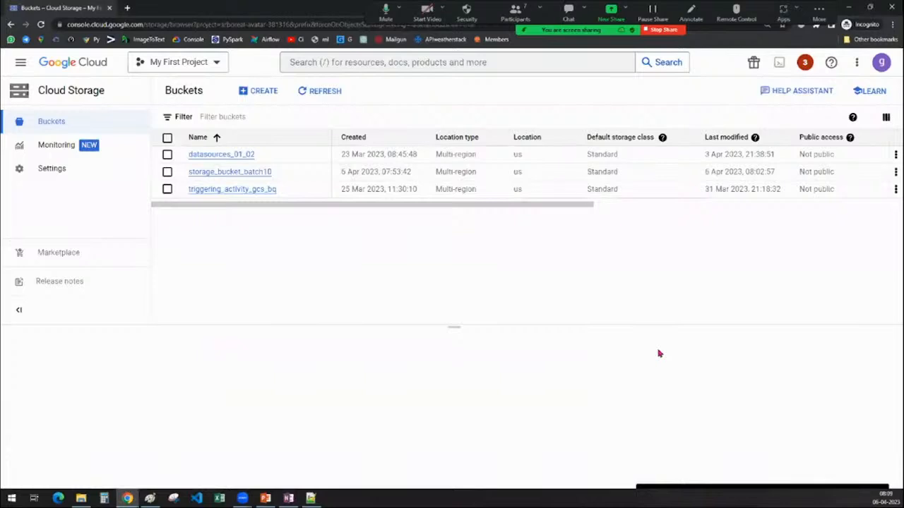
left_click_drag(454, 327, 456, 250)
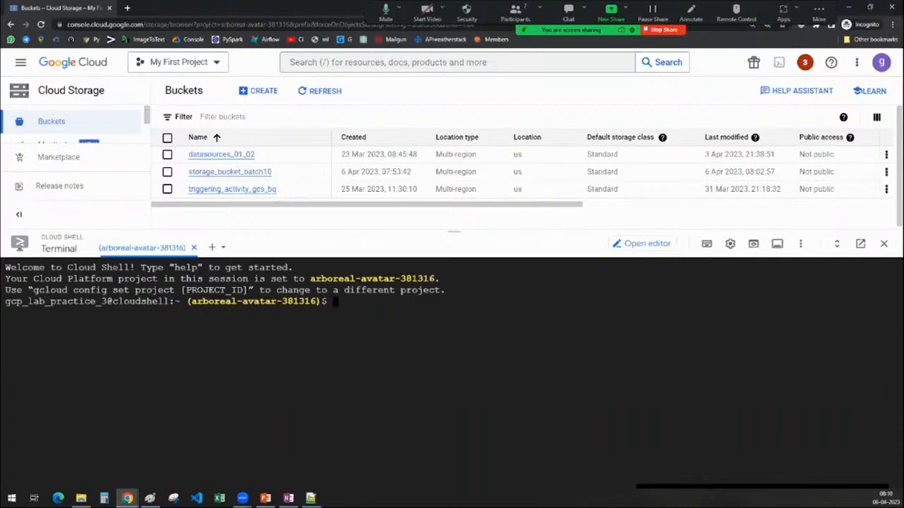
type("gscloud ")
type("con")
type("ifg")
key("BackSpace")
key("BackSpace")
key("BackSpace")
key("BackSpace")
type("fig set ")
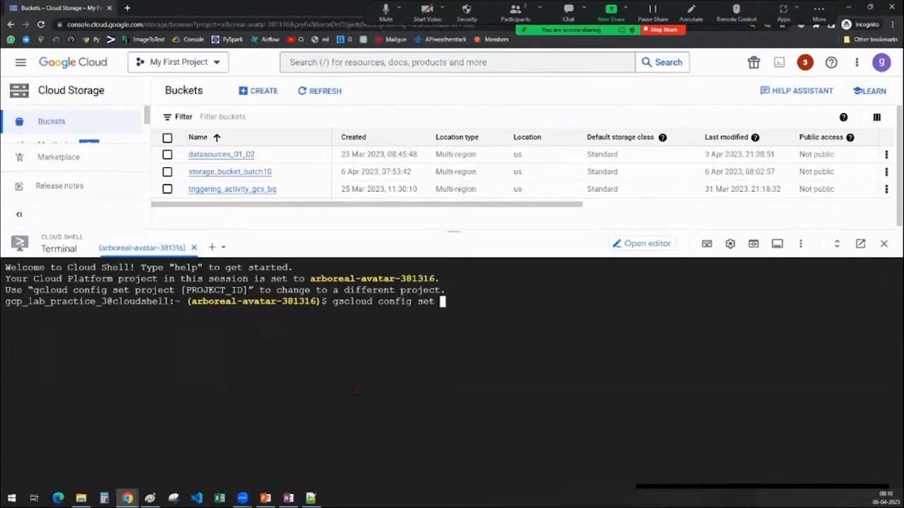
type("project")
Clear the mistyped command and enter gcloud config set project, copied from the Cloud Shell welcome message.
left_click_drag(32, 290, 174, 290)
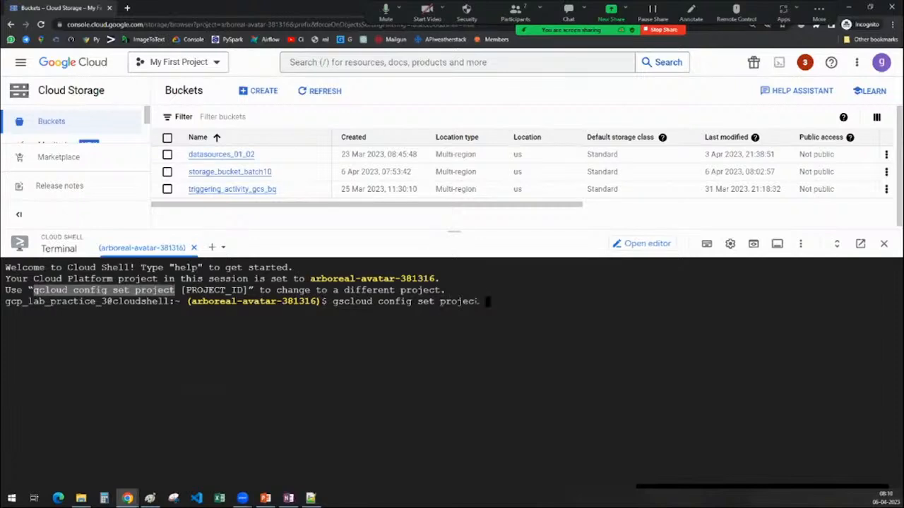
left_click(487, 302)
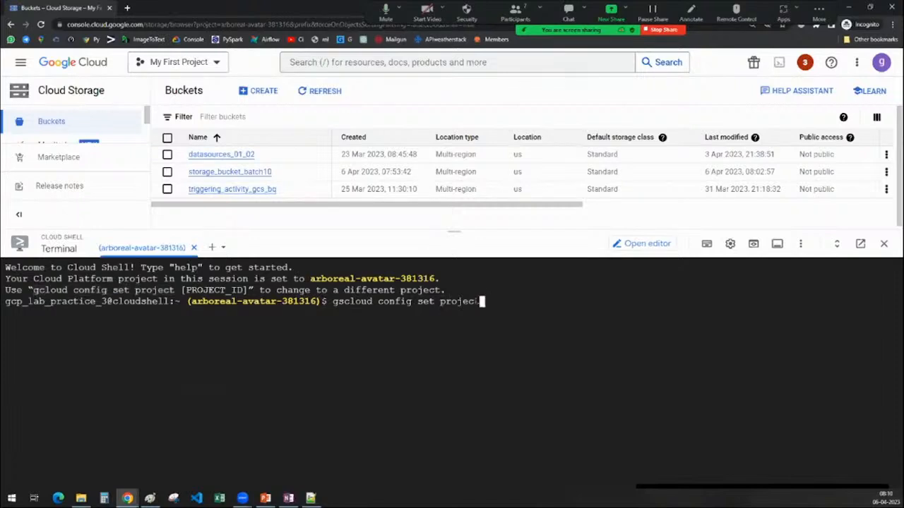
key("BackSpace")
key("BackSpace")
key("BackSpace")
key("BackSpace")
key("BackSpace")
key("BackSpace")
key("BackSpace")
key("BackSpace")
key("BackSpace")
key("BackSpace")
key("BackSpace")
key("BackSpace")
key("BackSpace")
key("BackSpace")
key("BackSpace")
key("BackSpace")
key("BackSpace")
key("BackSpace")
key("BackSpace")
key("BackSpace")
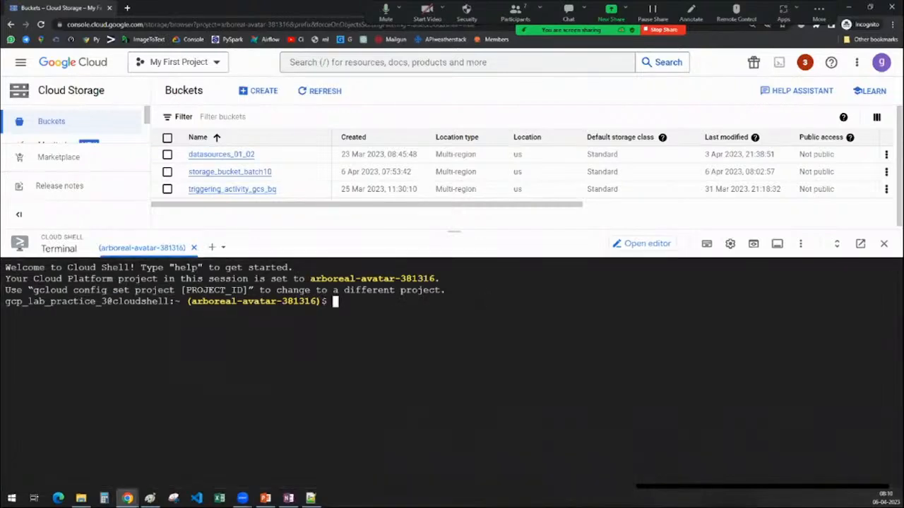
type("gcloud config set project")
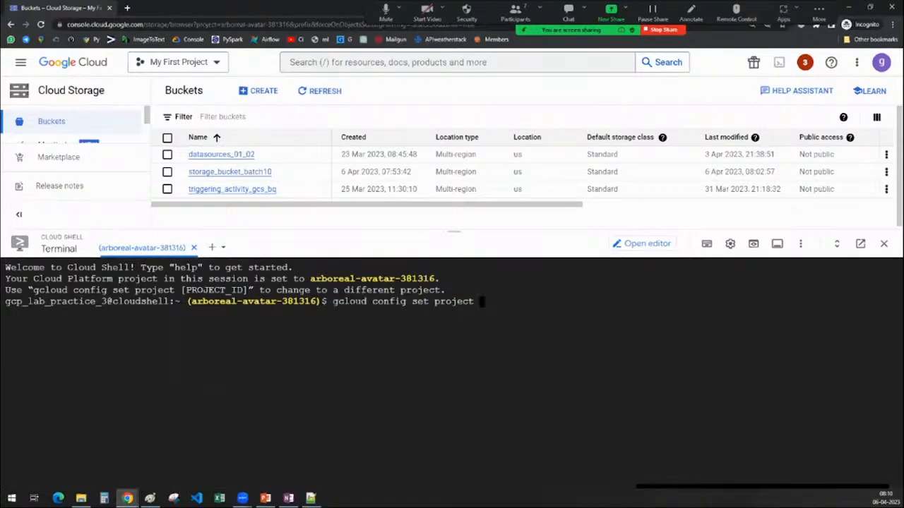
Complete the command with the project ID arboreal-avatar-381316 from the project selector, run it and authorise Cloud Shell.
left_click(198, 67)
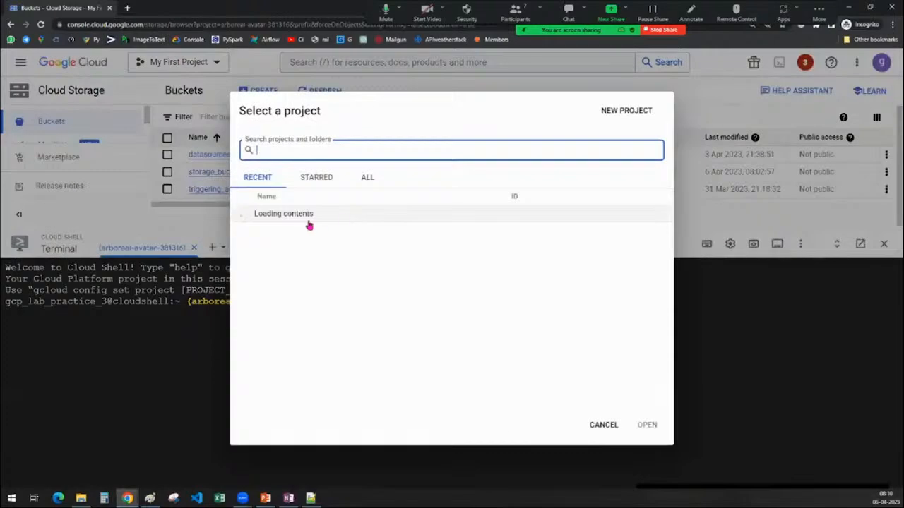
left_click_drag(471, 214, 597, 220)
key("ctrl+c")
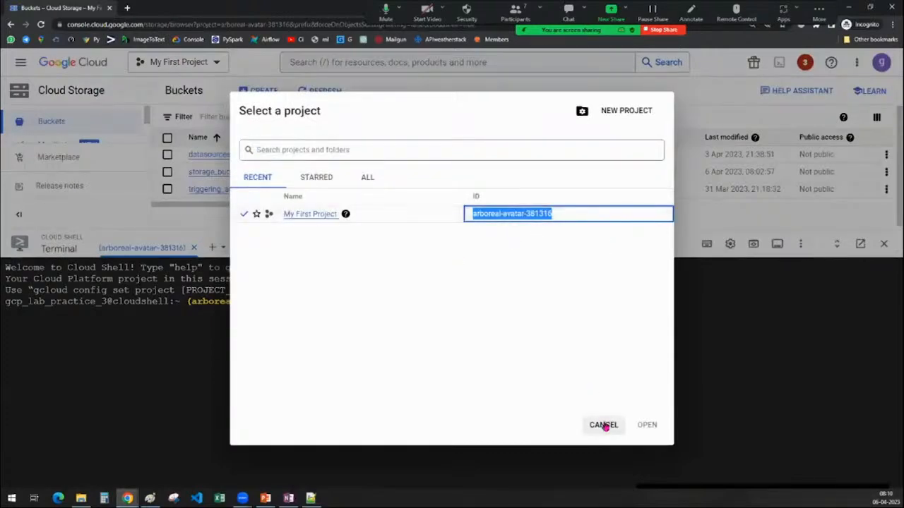
left_click(605, 425)
key("ctrl+v")
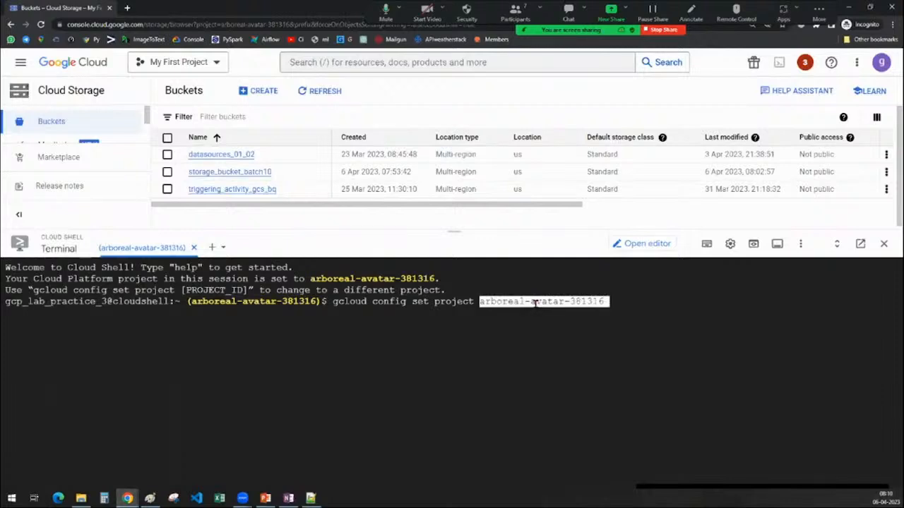
key("Return")
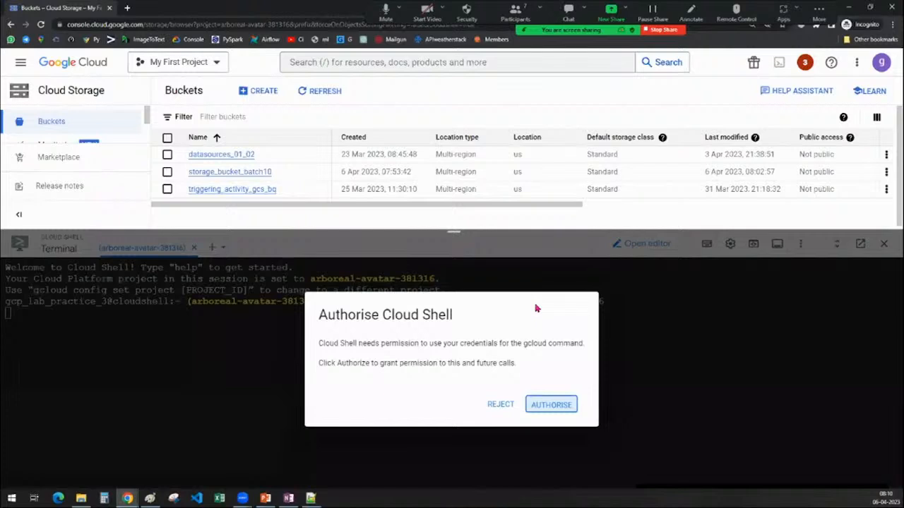
key("Return")
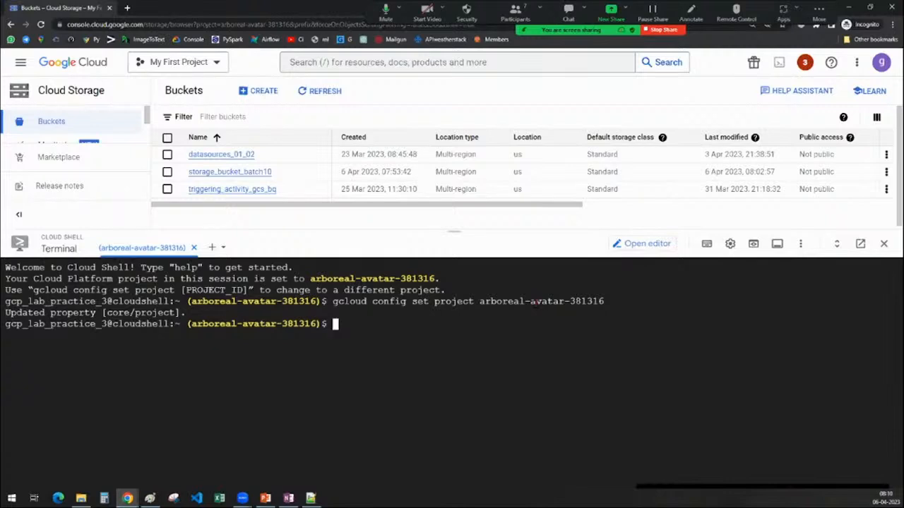
Begin entering a gsutil command at the Cloud Shell prompt without running it.
left_click_drag(187, 323, 320, 324)
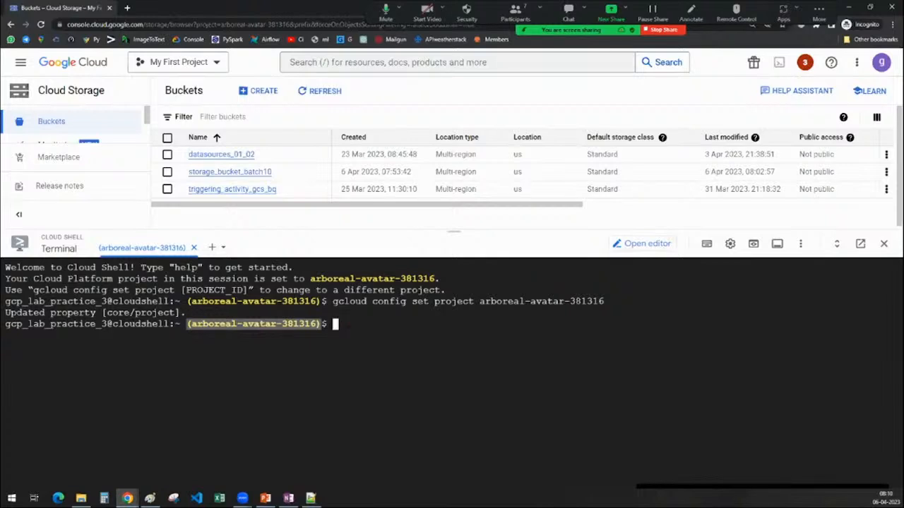
left_click(262, 330)
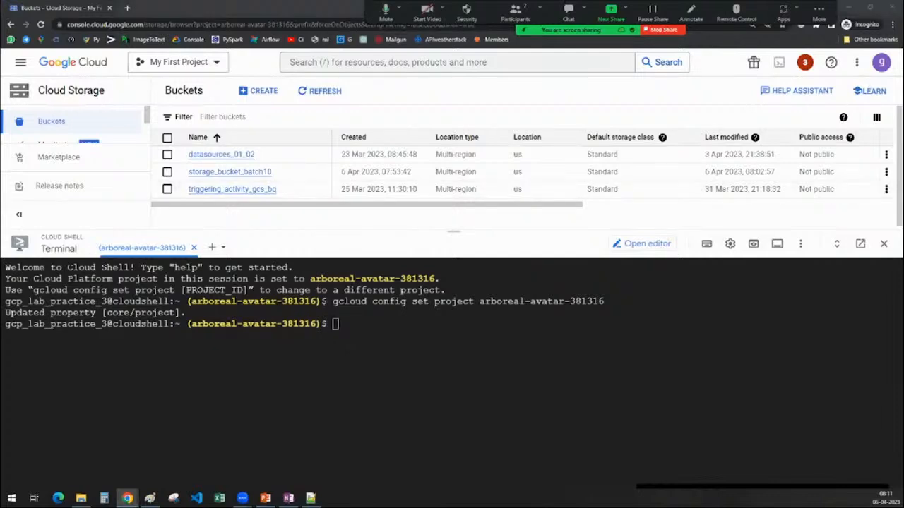
key("alt+Tab")
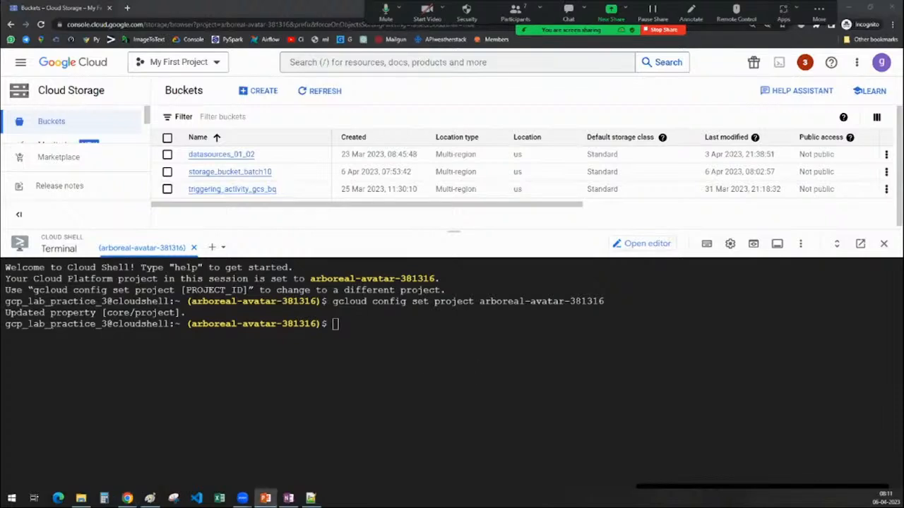
left_click(396, 342)
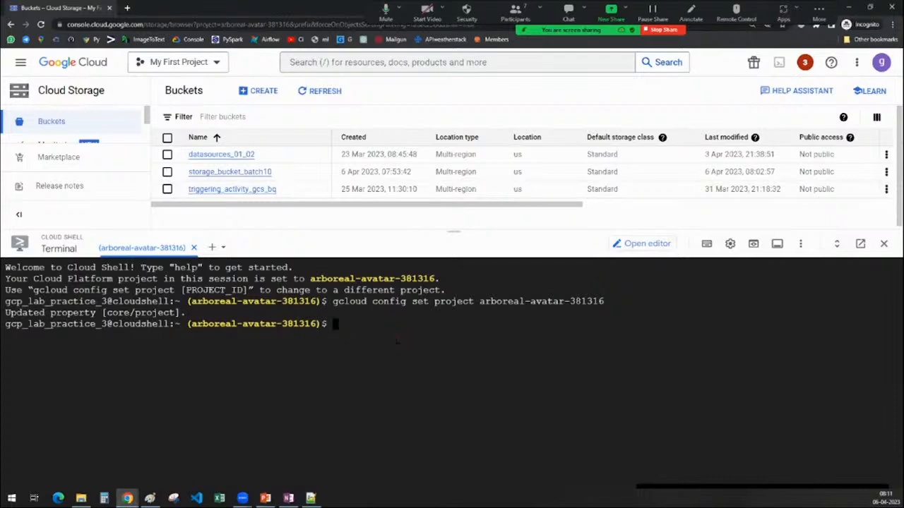
type("gsuil")
Switch to Paint and add the heading "Cloud Shell :" near the upper-left corner of the blank canvas area.
key("alt+Tab")
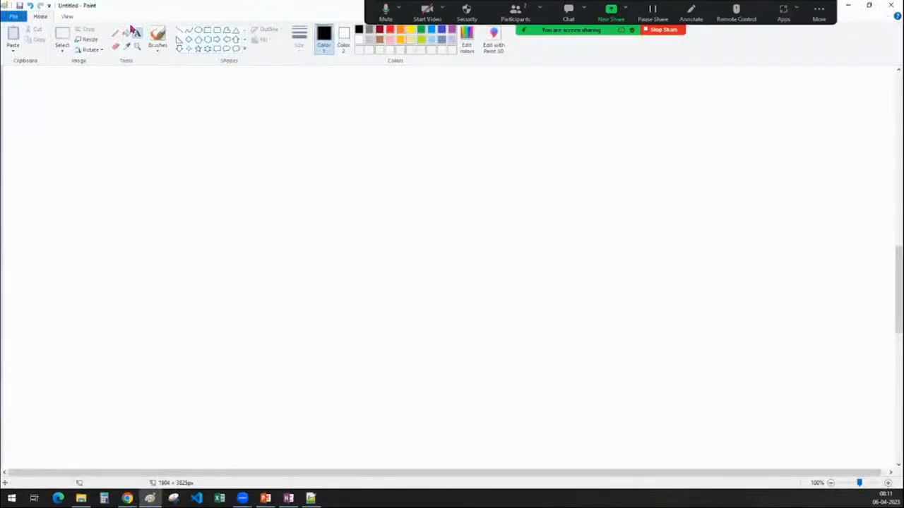
left_click(34, 87)
type("C")
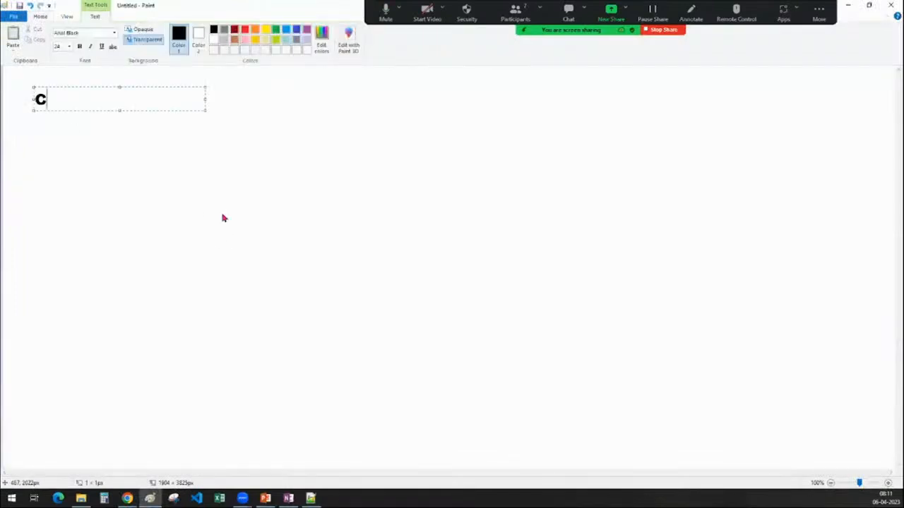
type("loud S")
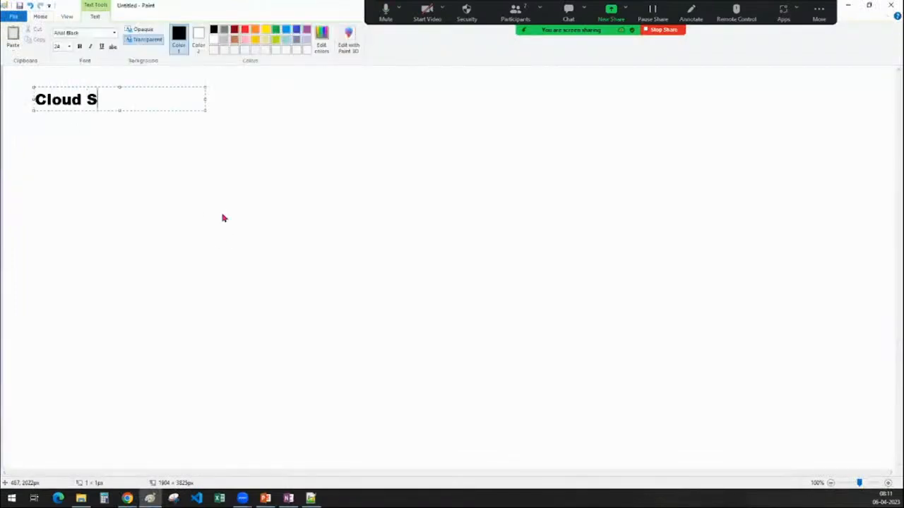
type("hell :")
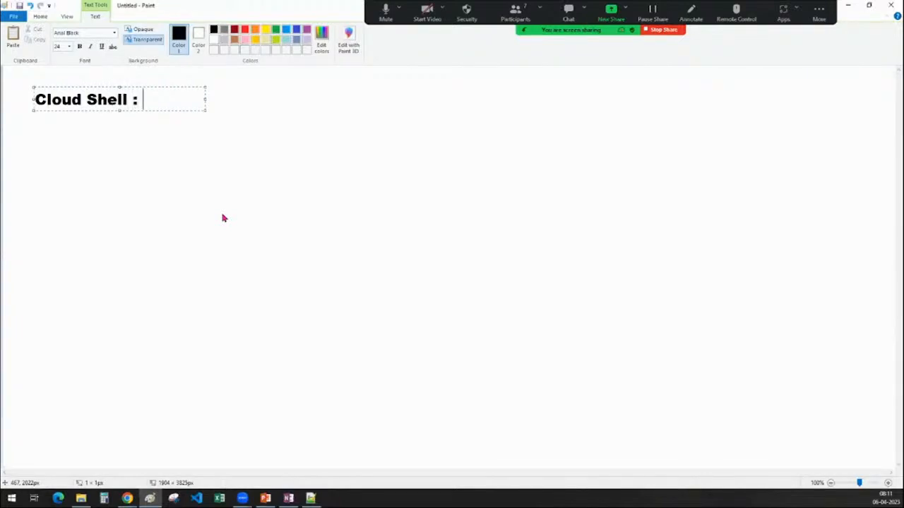
left_click(262, 267)
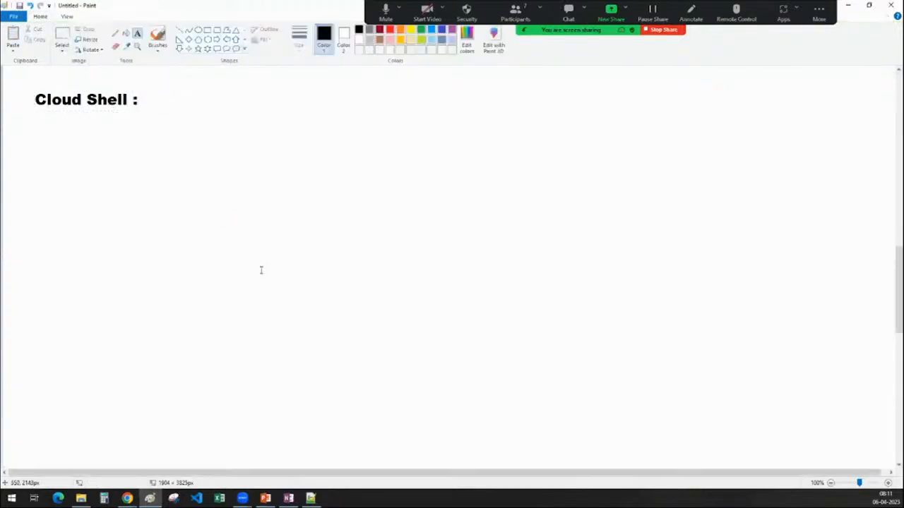
left_click(106, 148)
type("create")
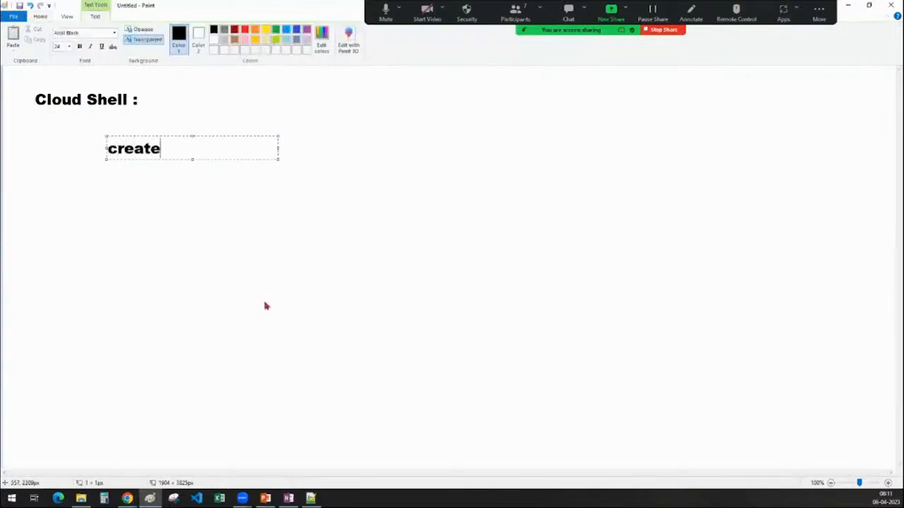
key("BackSpace")
key("BackSpace")
key("BackSpace")
key("BackSpace")
key("BackSpace")
key("BackSpace")
left_click(253, 329)
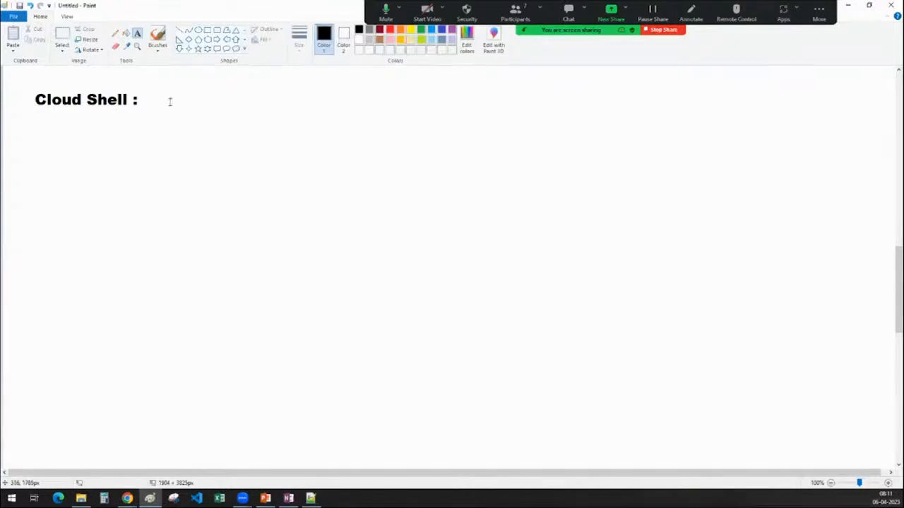
Add the text "gsutil commands" and place it to the right of the "Cloud Shell :" heading.
left_click(108, 155)
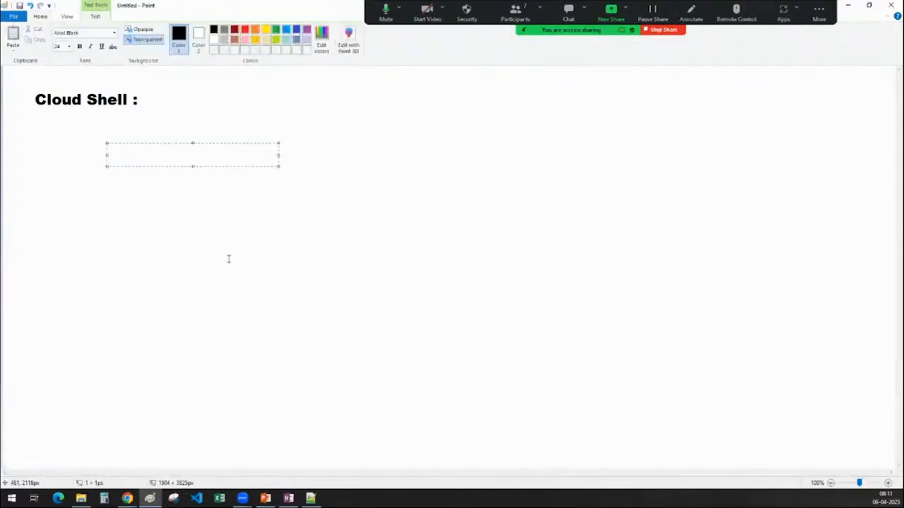
type("gsutil ")
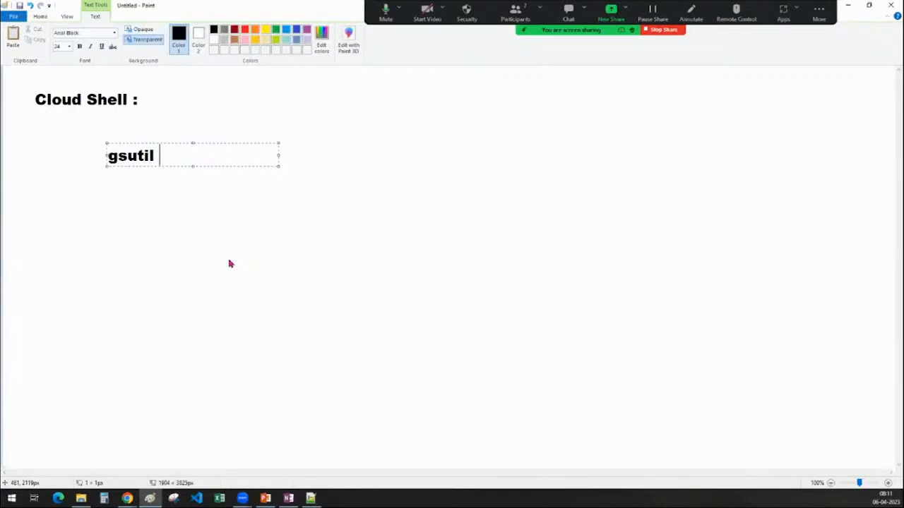
type("commdns")
key("BackSpace")
key("BackSpace")
key("BackSpace")
type("a")
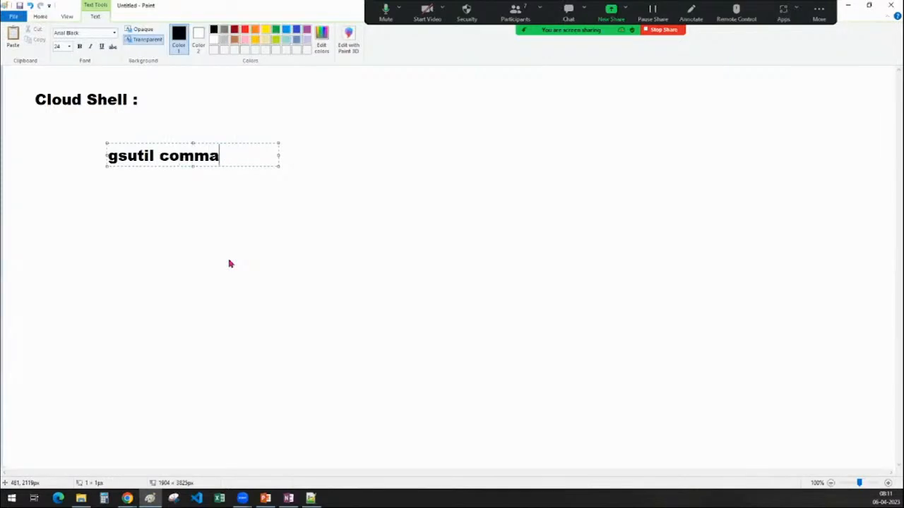
type("nds")
left_click_drag(219, 144, 275, 89)
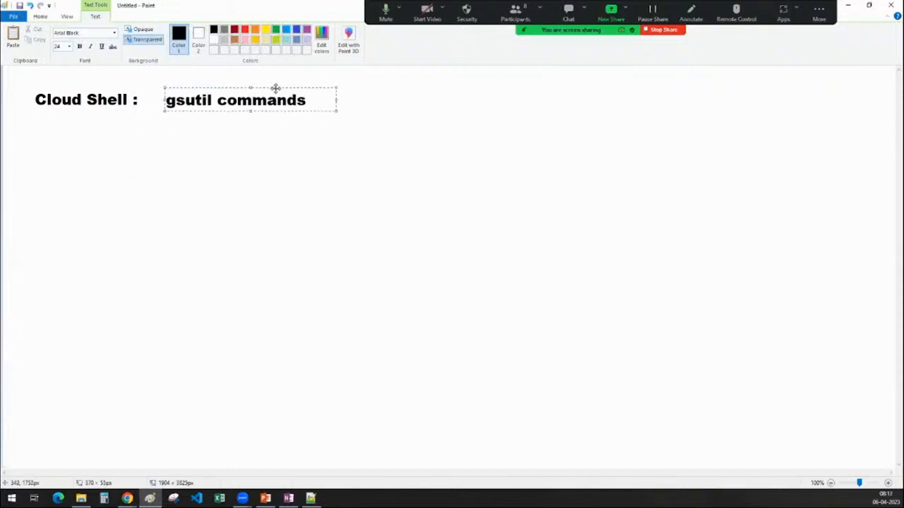
left_click(243, 135)
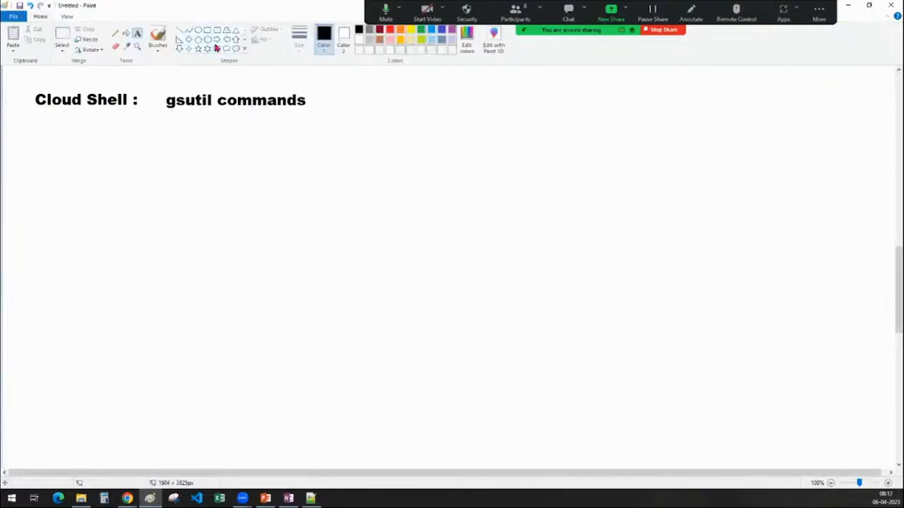
Draw an outlined down arrow directly below the "gsutil commands" text.
left_click(179, 49)
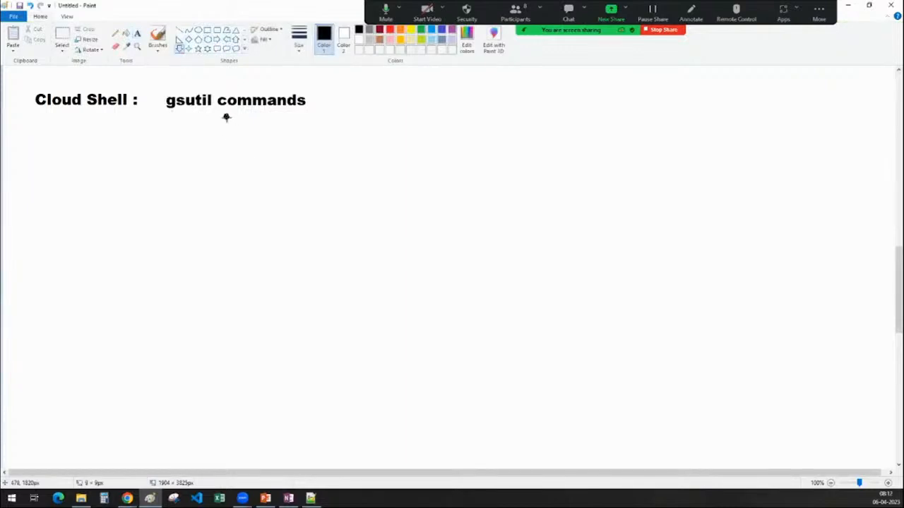
left_click_drag(225, 114, 268, 163)
left_click(292, 226)
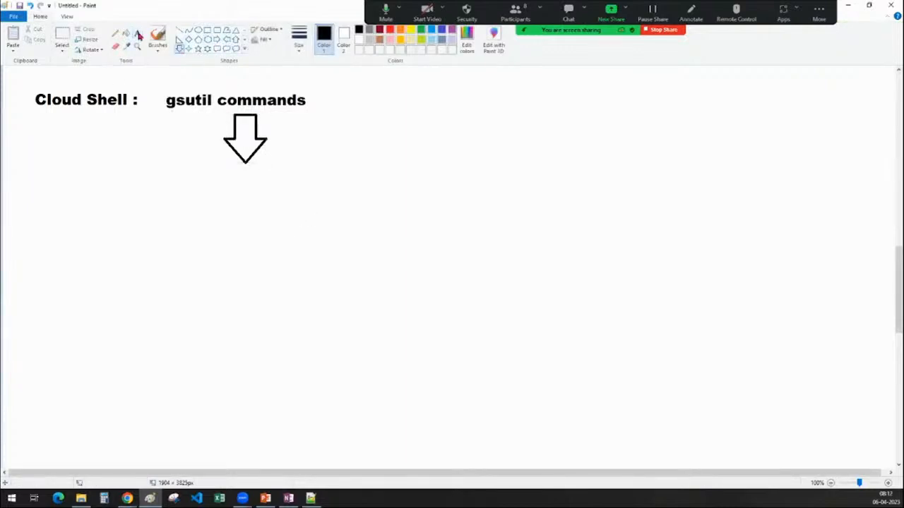
Add the text label "GCS" beneath the down arrow and shift it slightly right to centre it.
left_click(139, 35)
left_click(217, 170)
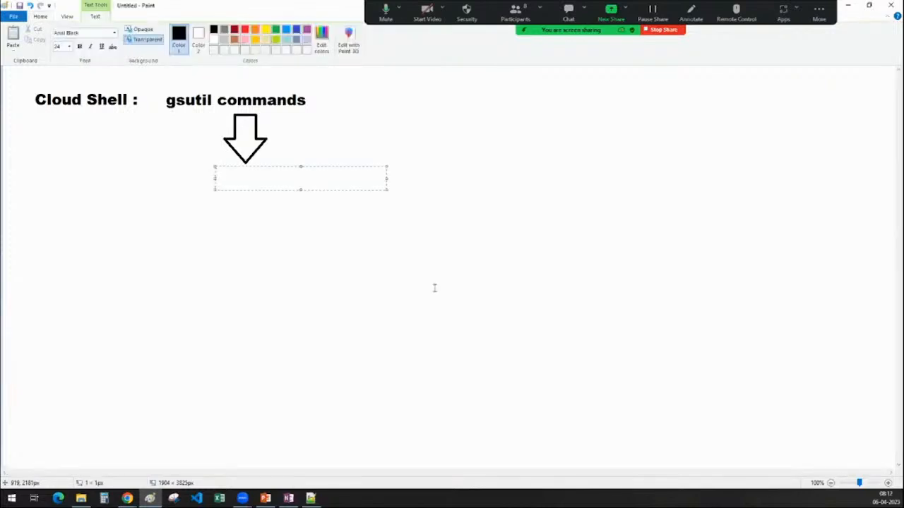
type("gcs")
key("BackSpace")
key("BackSpace")
key("BackSpace")
key("BackSpace")
type("GCS")
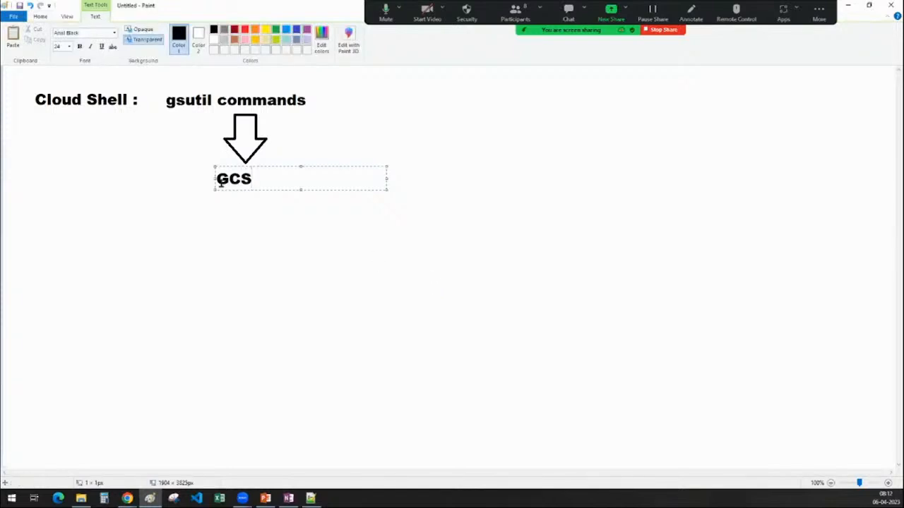
left_click_drag(216, 178, 224, 179)
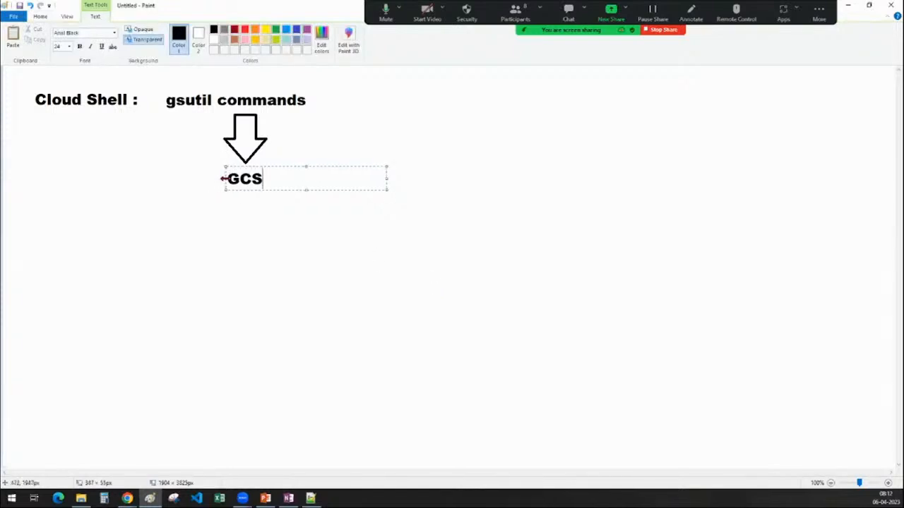
left_click(266, 241)
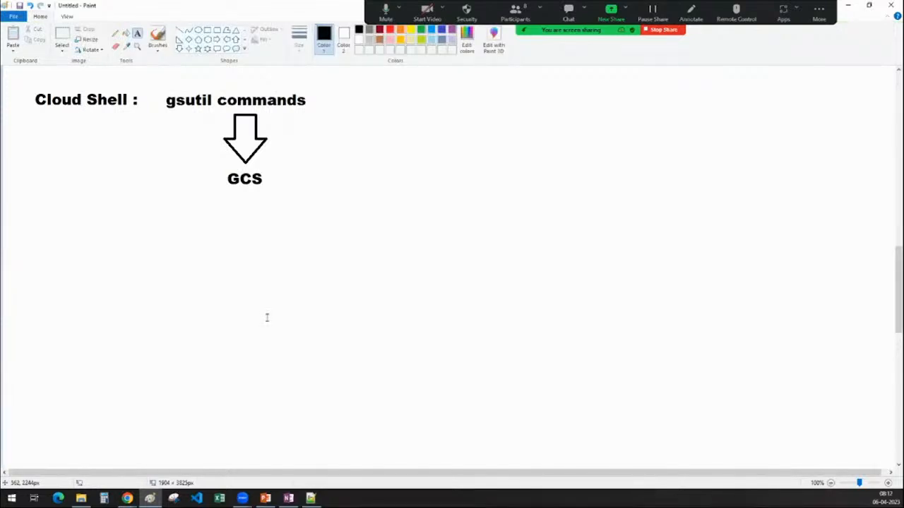
Switch to OneNote, open the Cloud Shell page in the GCS section and examine the steps for creating a bucket from the shell.
left_click(850, 5)
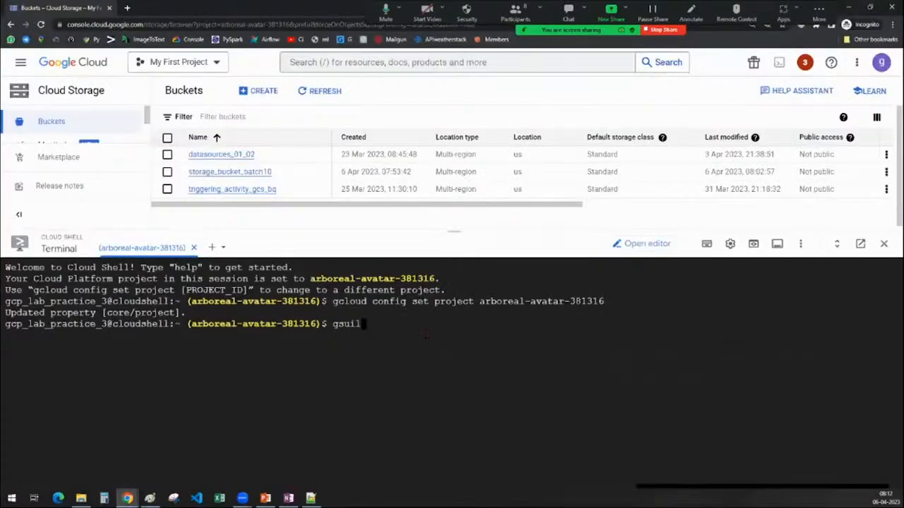
left_click(290, 498)
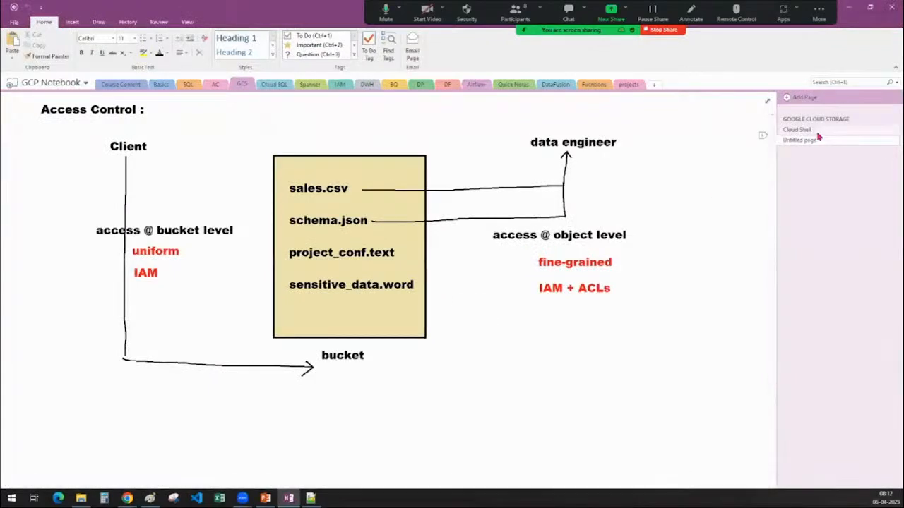
left_click(816, 131)
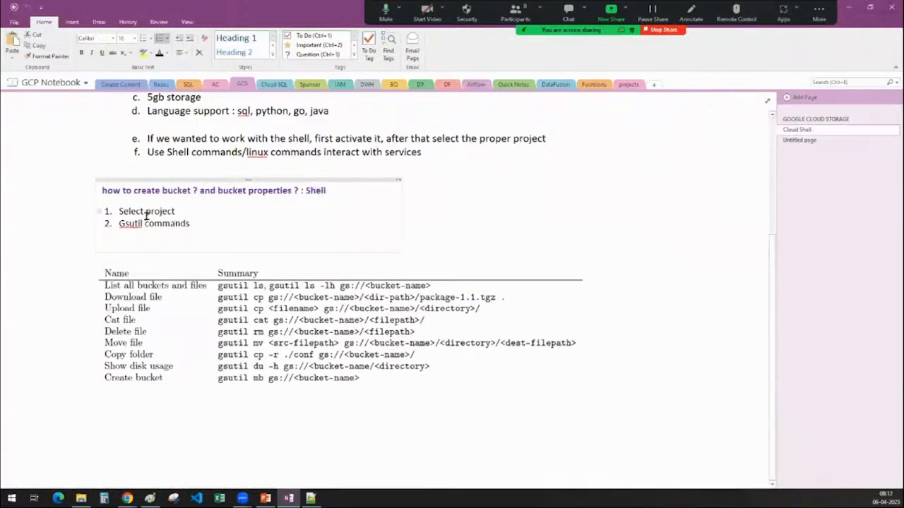
double_click(169, 212)
left_click_drag(134, 212, 115, 210)
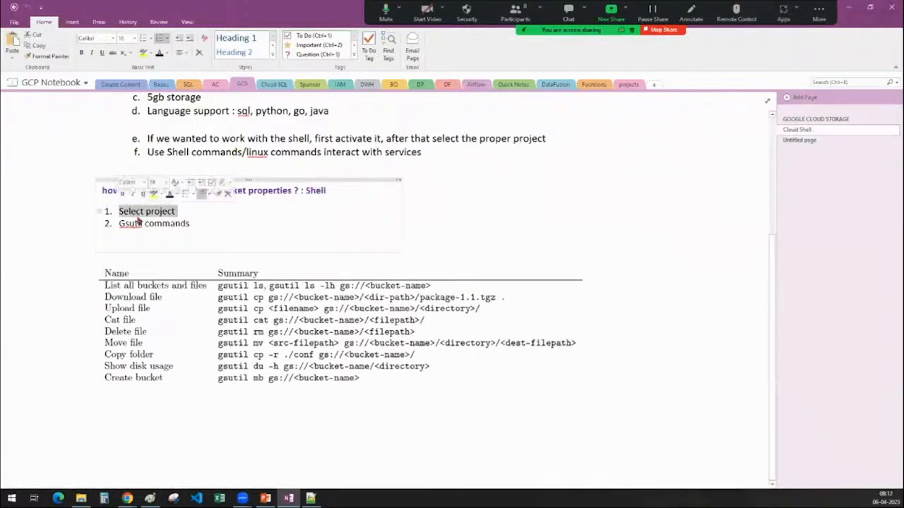
left_click(203, 224)
left_click_drag(203, 224, 111, 227)
left_click(134, 229)
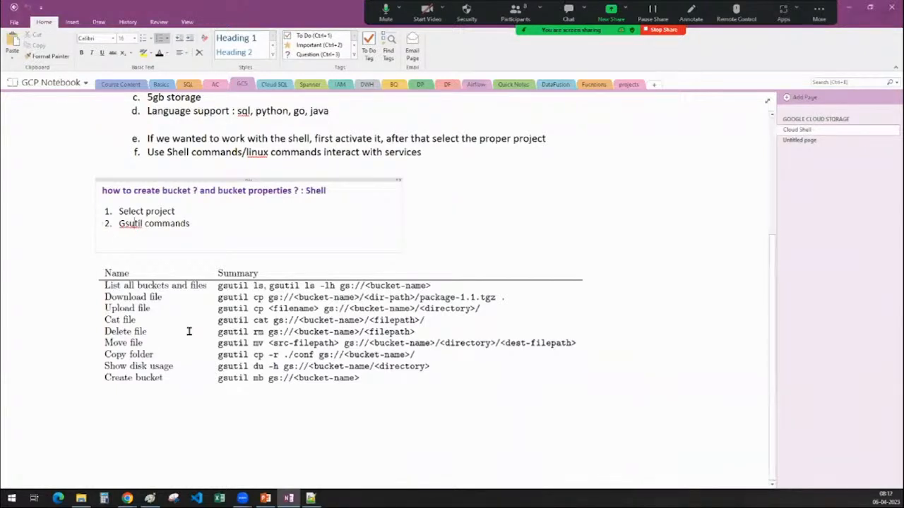
Examine the gsutil command table on the page, focusing on the "Create bucket" command.
left_click(211, 316)
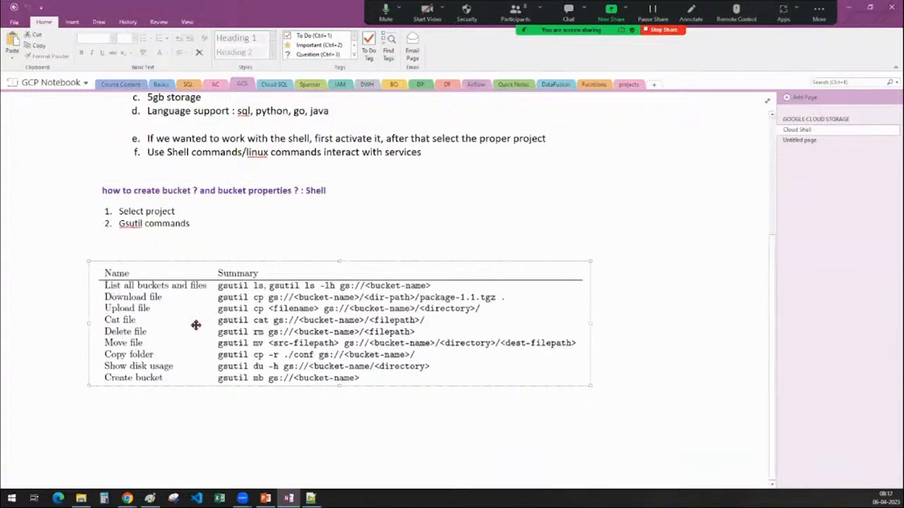
left_click(146, 422)
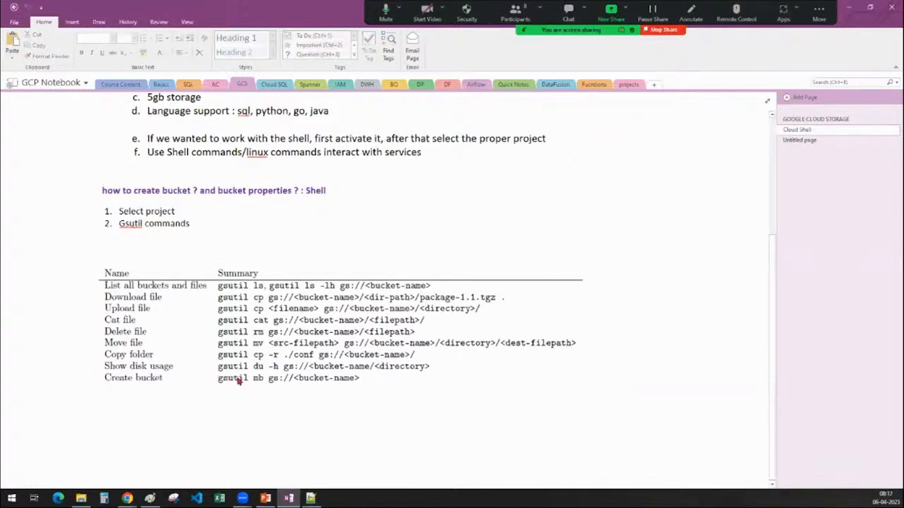
left_click_drag(212, 375, 375, 390)
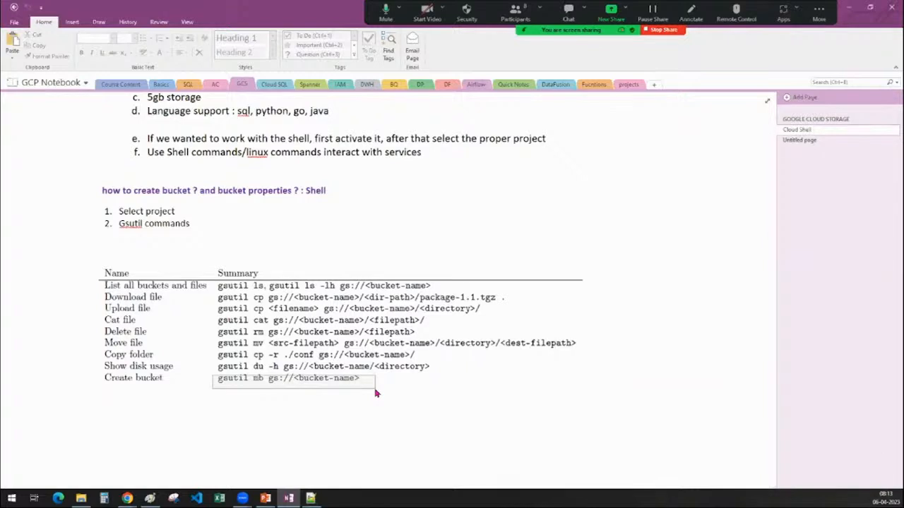
left_click_drag(375, 389, 375, 390)
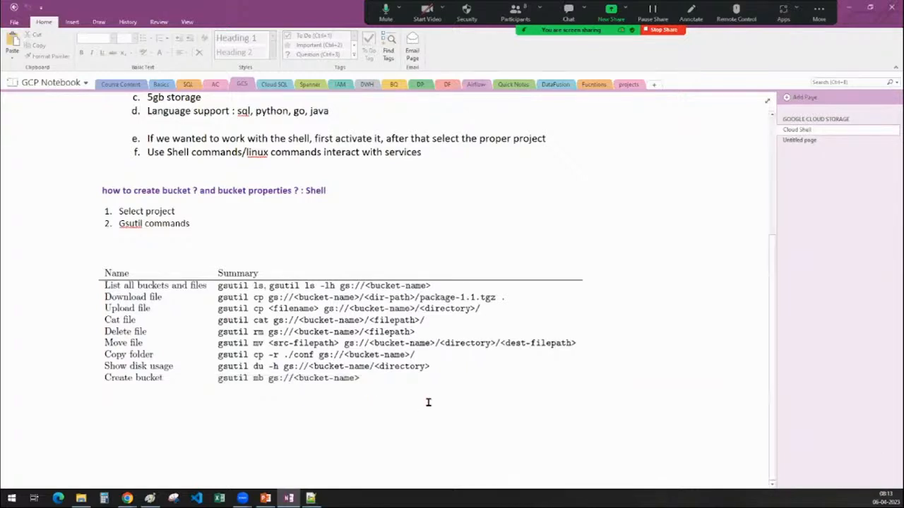
Return to Cloud Shell in the browser and try to create a bucket with "gsutil mb gs://bucket_1", then check the command's output.
left_click(849, 7)
key("BackSpace")
key("BackSpace")
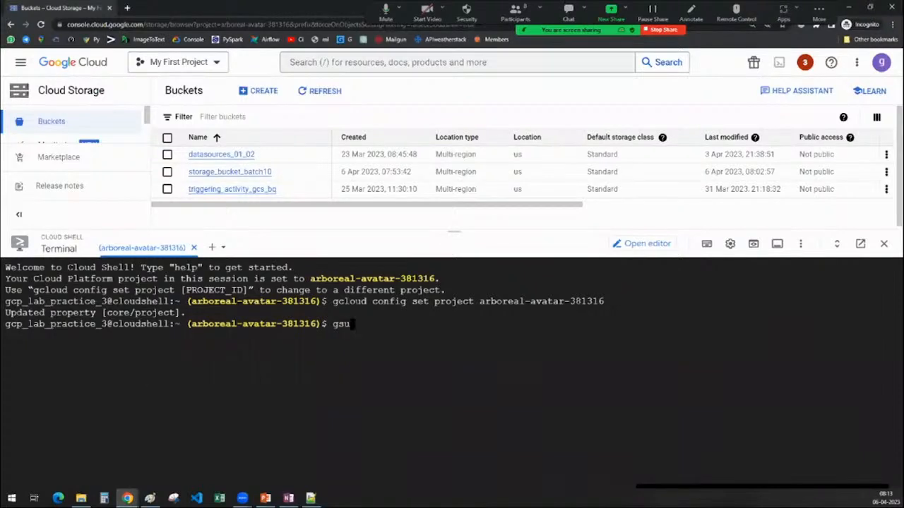
type("TIL")
key("BackSpace")
key("BackSpace")
key("BackSpace")
key("BackSpace")
key("BackSpace")
type("util mb gs://")
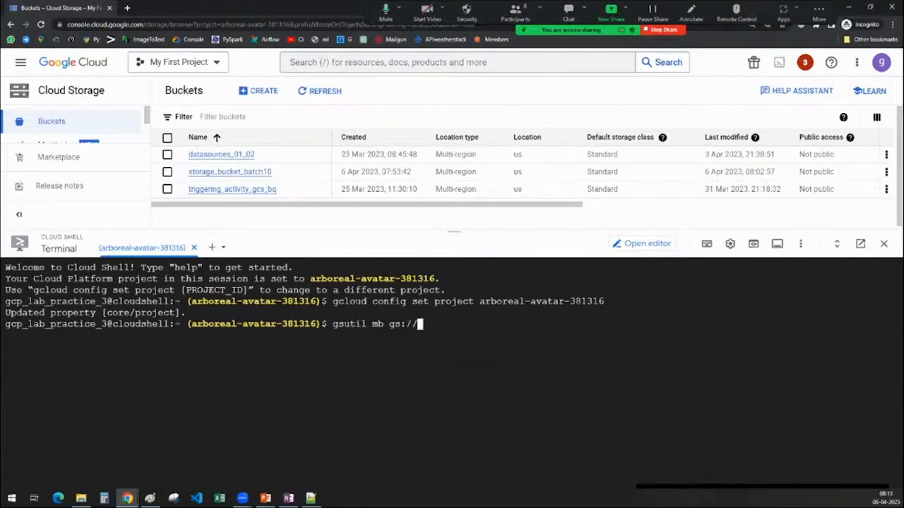
type("bucket_1")
key("Return")
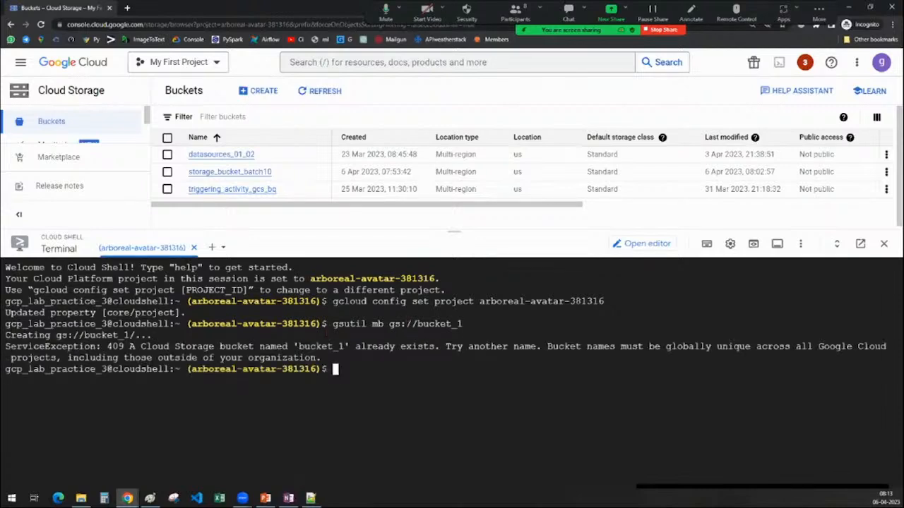
left_click_drag(294, 347, 435, 346)
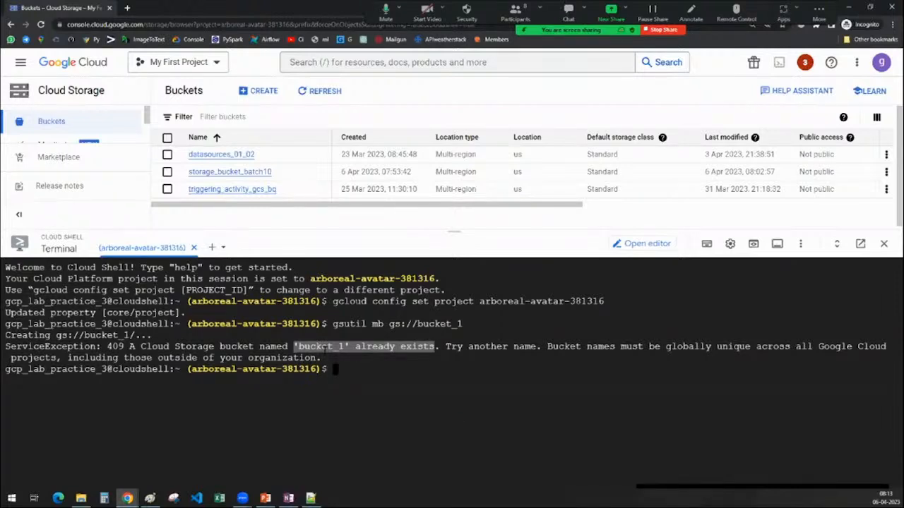
left_click(324, 346)
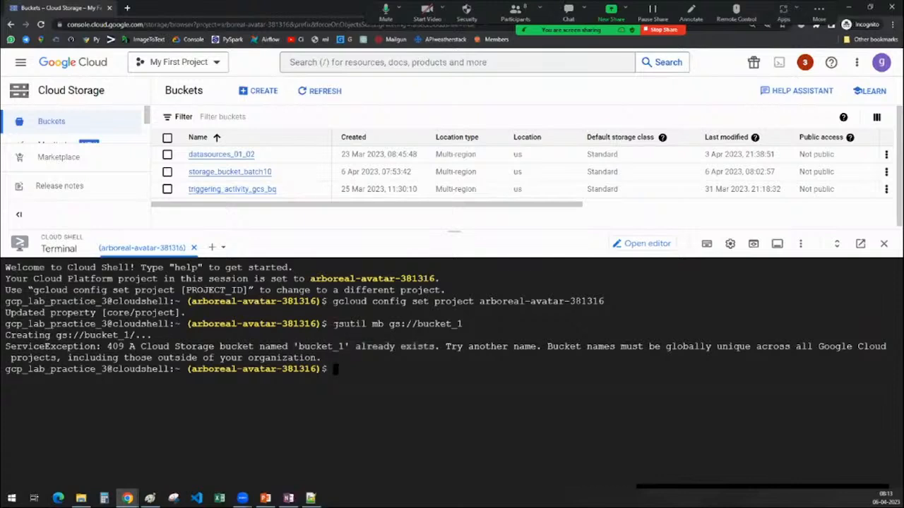
Create a bucket named demo_bucket_resources by running "gsutil mb gs://demo_bucket_resources", reusing the start of the previous command.
left_click_drag(334, 323, 417, 323)
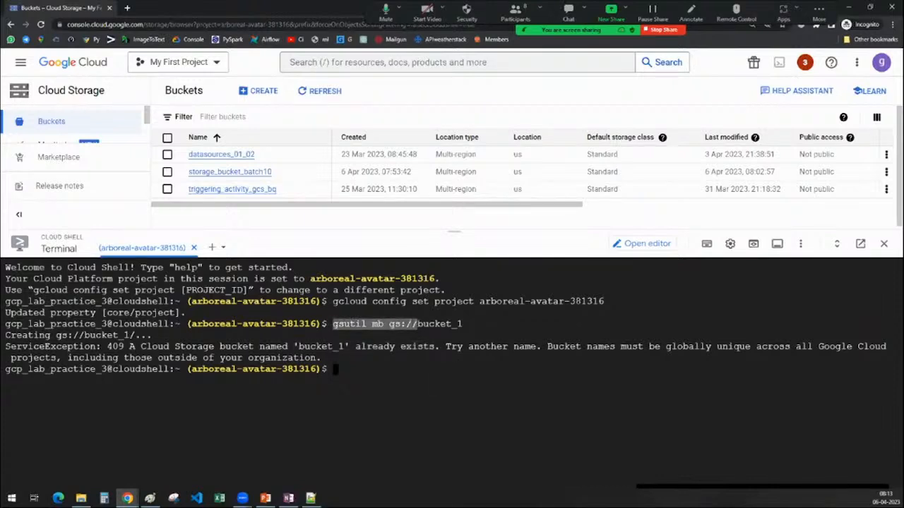
type("gsutil mb gs://")
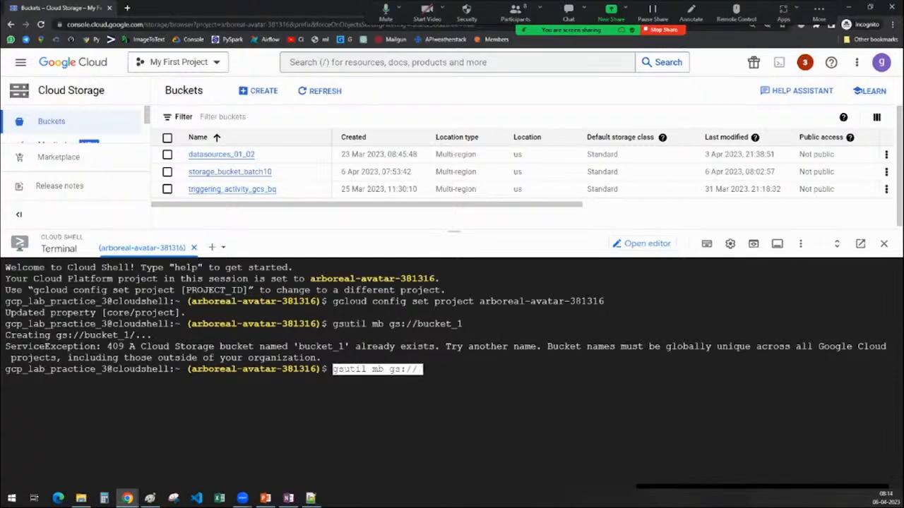
type("demo_")
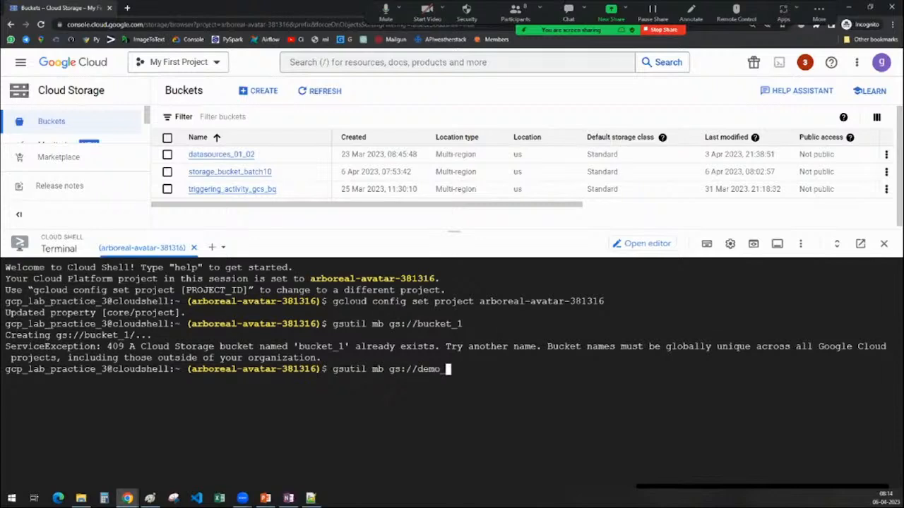
type("bucket_resout")
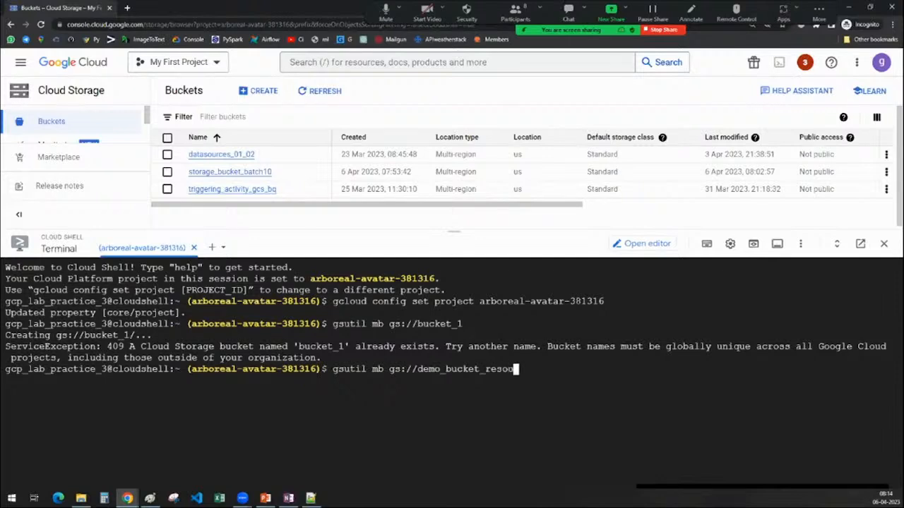
key("BackSpace")
type("rces")
key("Return")
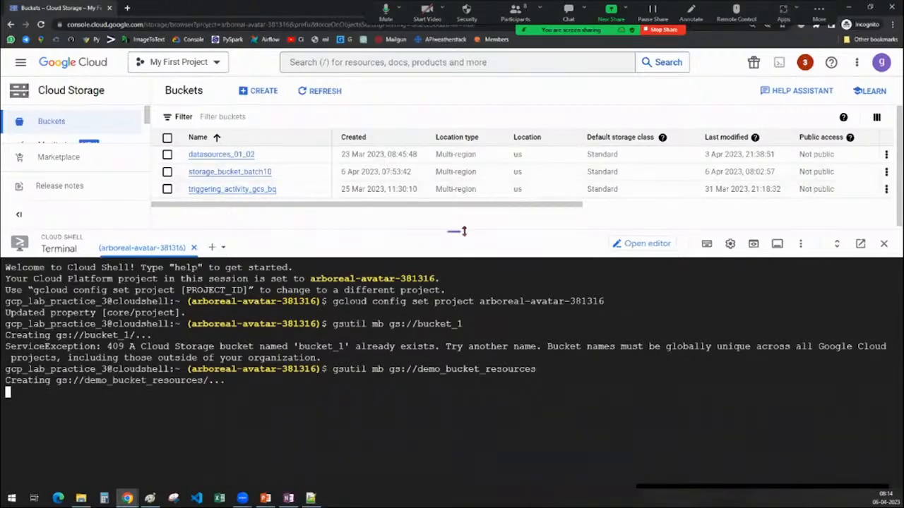
Refresh the bucket list and examine demo_bucket_resources' location type, storage class, public access, access control and protection properties.
left_click_drag(458, 245, 456, 264)
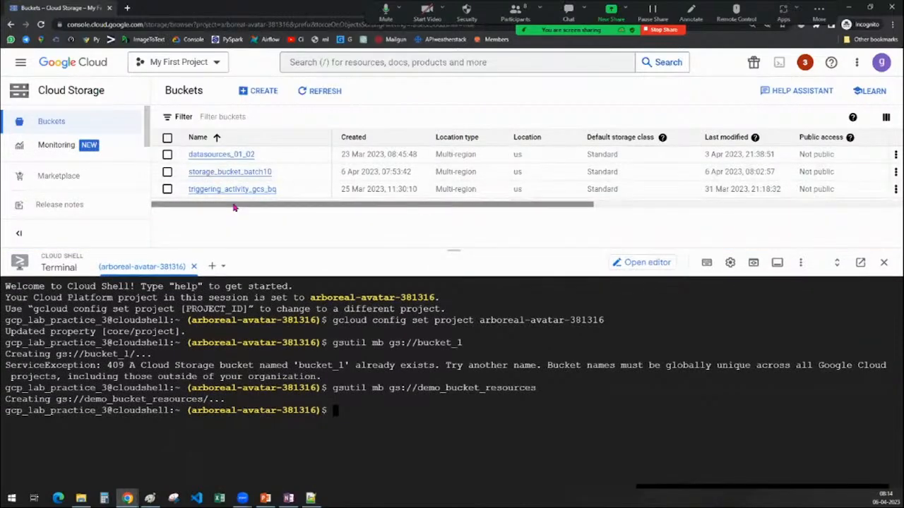
left_click(305, 90)
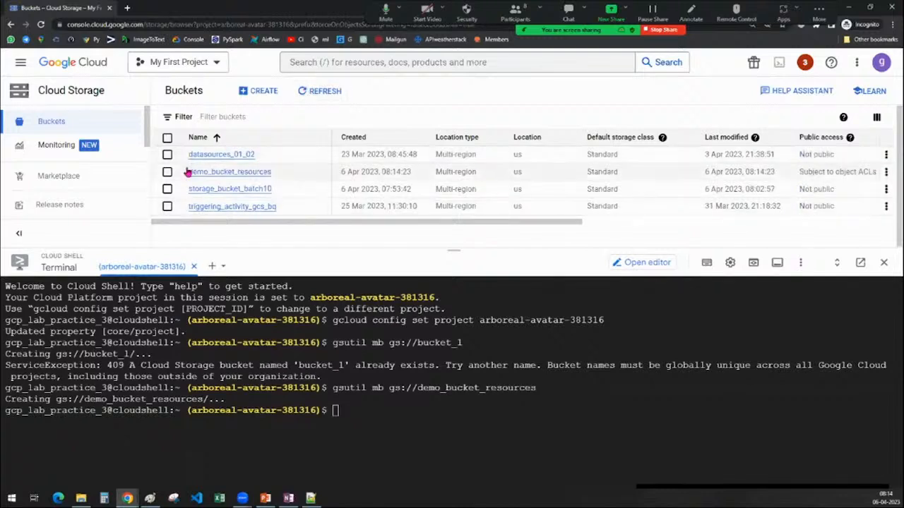
left_click_drag(201, 172, 274, 176)
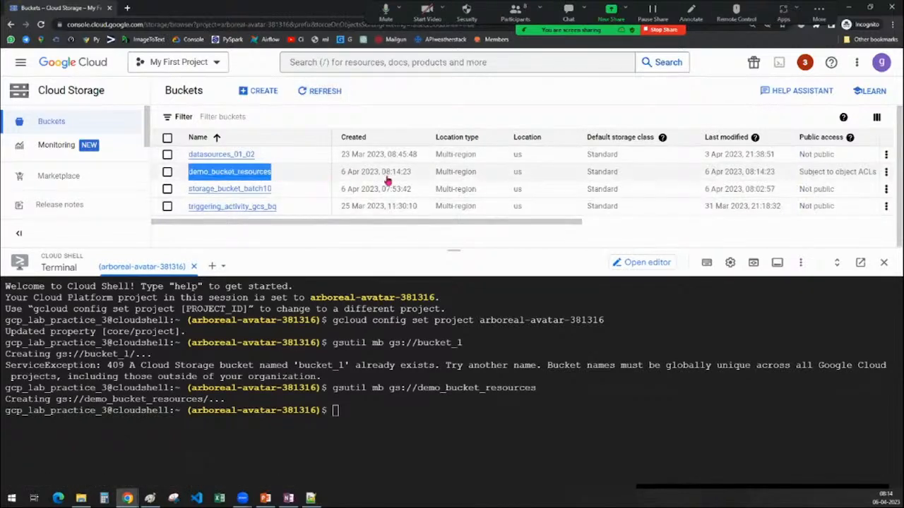
left_click_drag(341, 180, 478, 177)
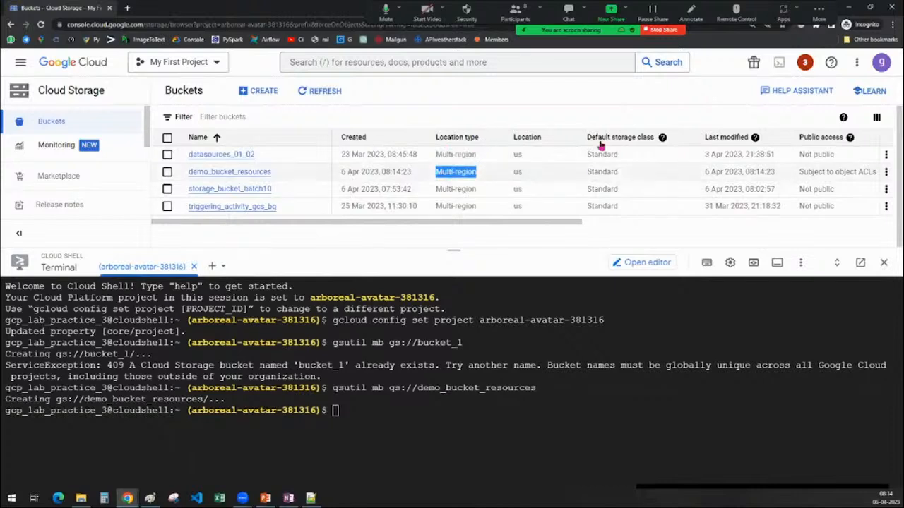
left_click_drag(584, 177, 634, 179)
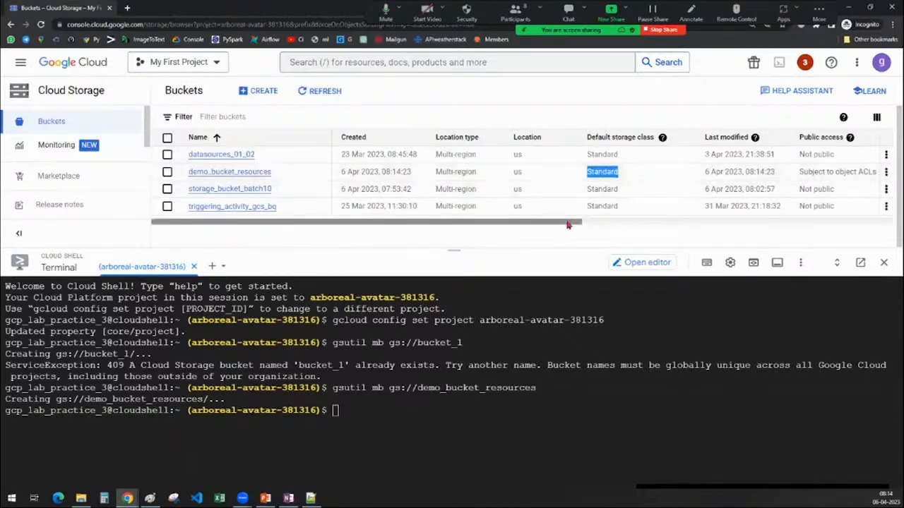
left_click_drag(569, 225, 708, 226)
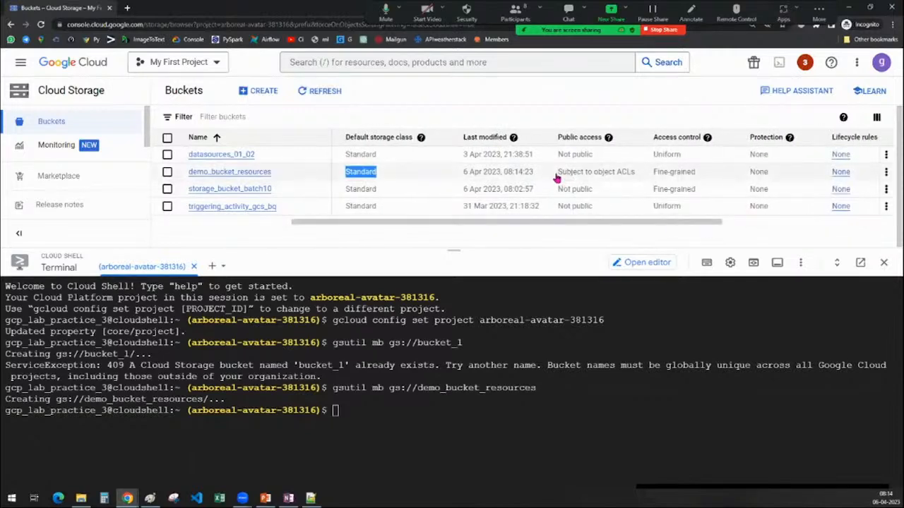
left_click_drag(556, 179, 636, 181)
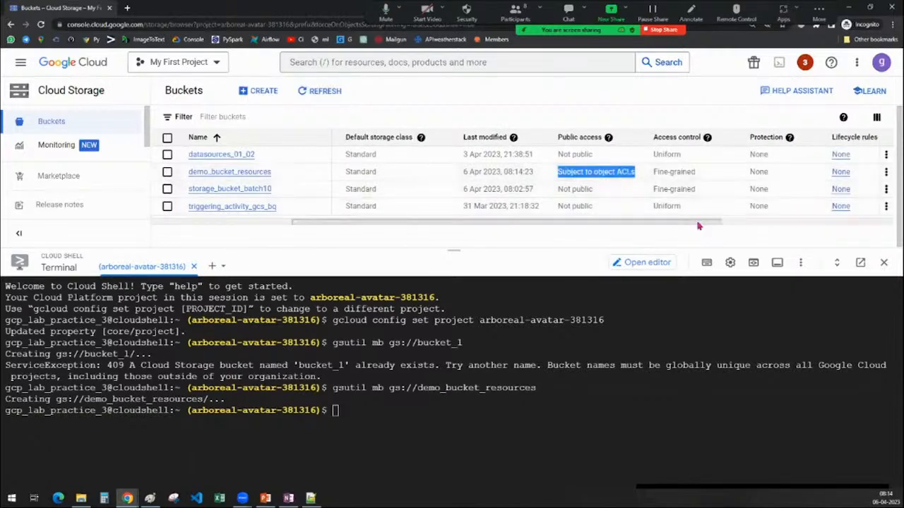
left_click_drag(697, 226, 736, 224)
left_click_drag(581, 176, 645, 182)
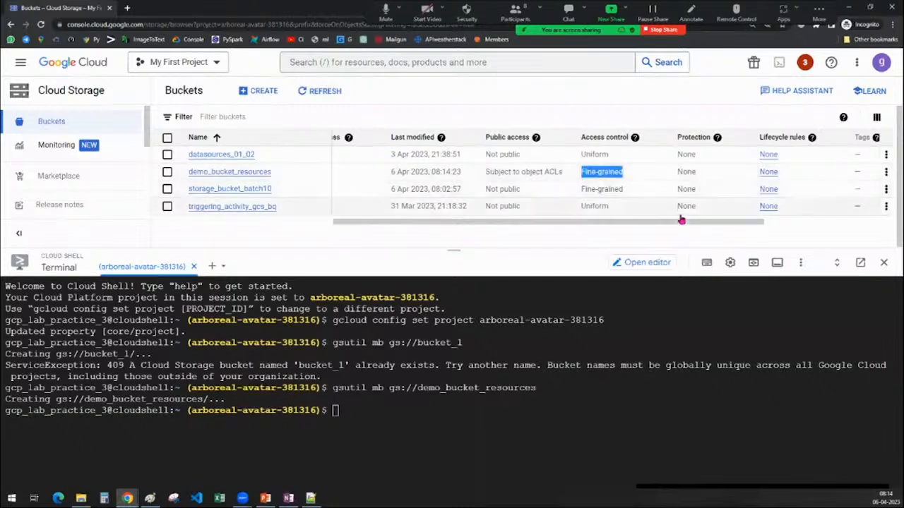
left_click_drag(677, 222, 721, 222)
left_click_drag(597, 171, 620, 174)
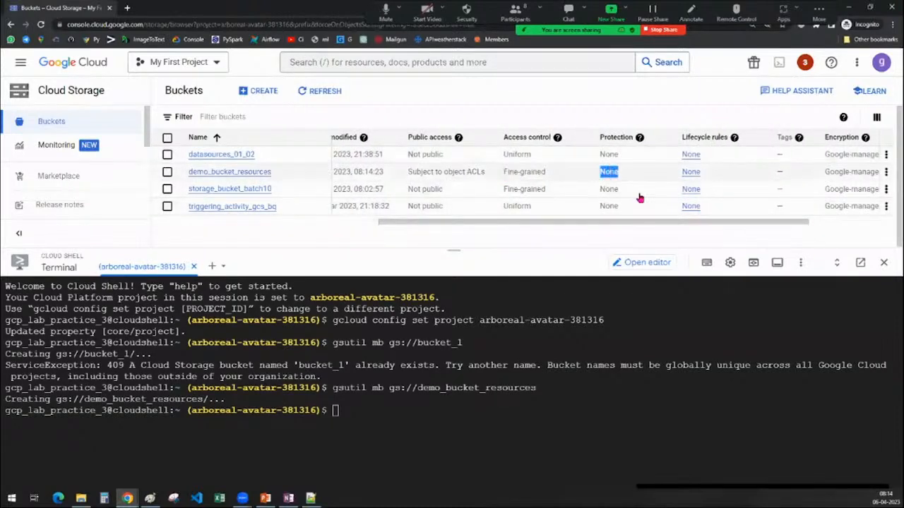
left_click_drag(696, 222, 373, 223)
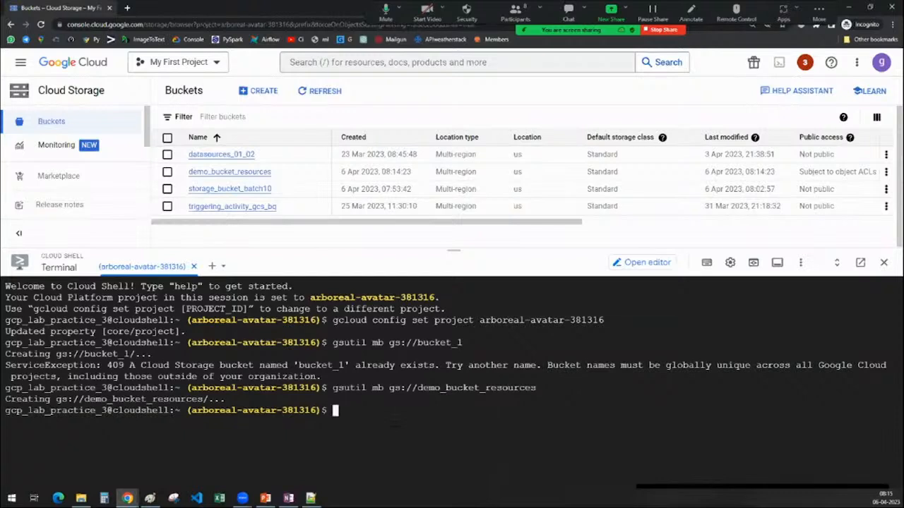
Enter a new gsutil mb command in Cloud Shell with project flag "-p arboreal-avatar-381316" and storage class flag "-c nearline", without running it.
type("gsutil mb -p")
left_click_drag(190, 411, 319, 410)
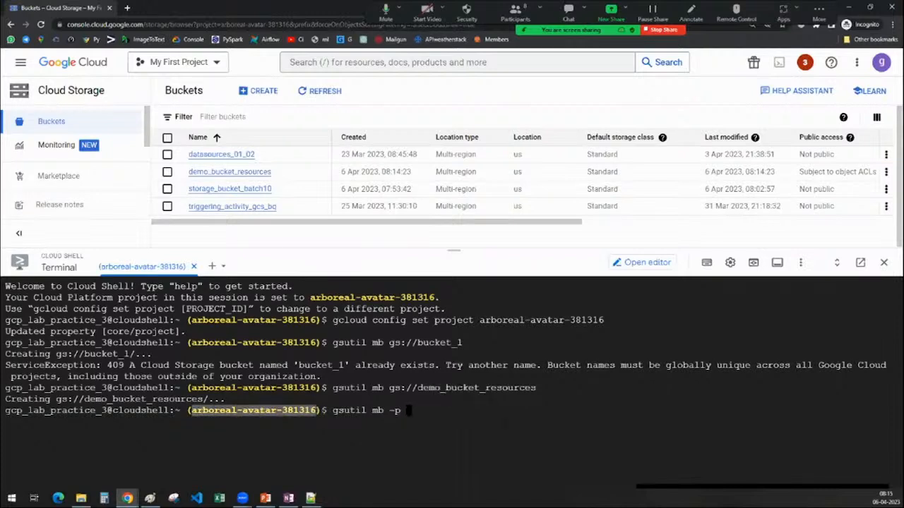
type("arboreal-avatar-381316")
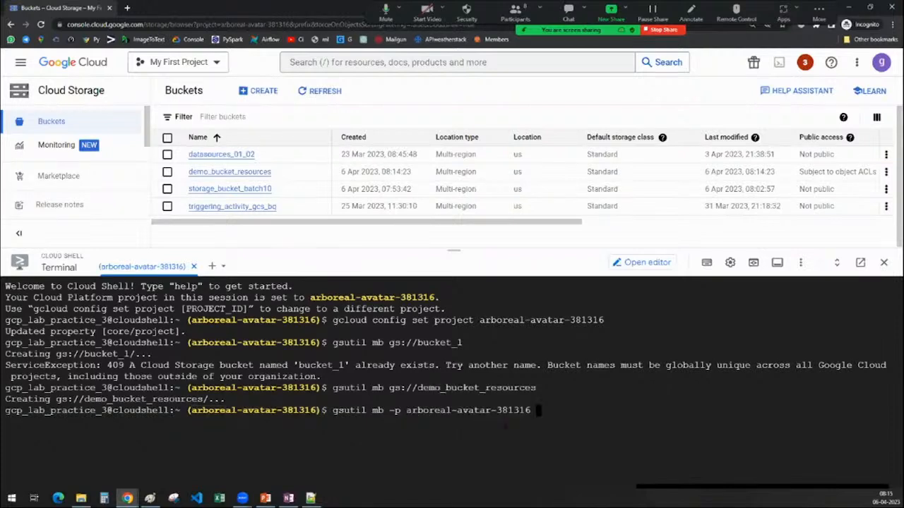
type("-c")
type("nearline -l")
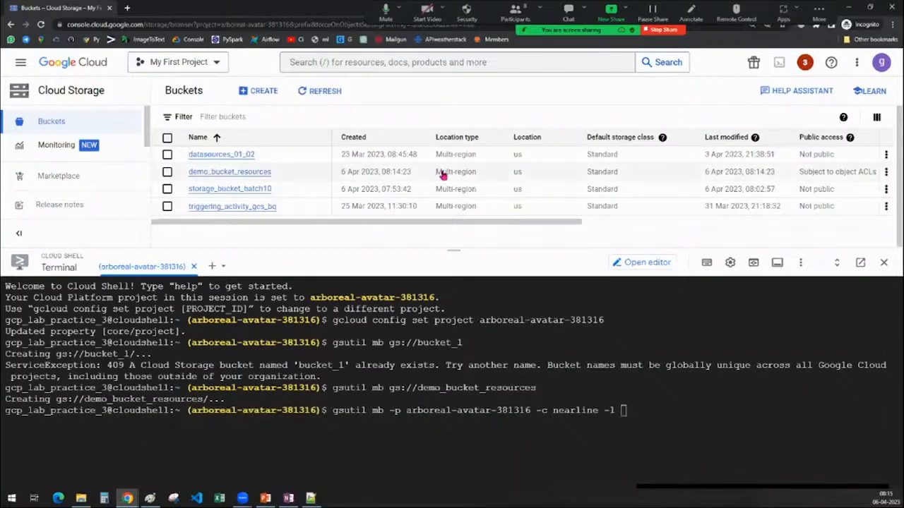
Extend the gsutil mb command with the location flag "-l Multi-region", copying the value from the bucket list, and add another "-p" flag.
left_click_drag(436, 172, 480, 174)
key("ctrl+c")
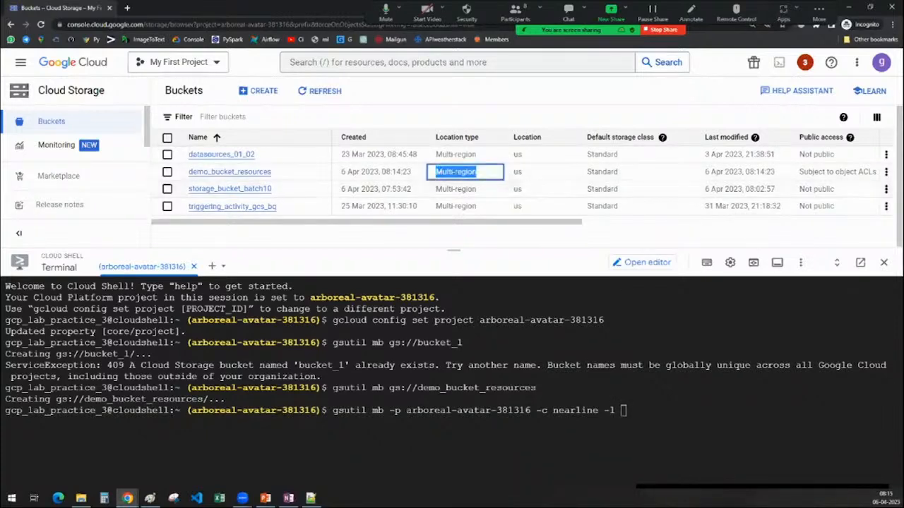
left_click(625, 411)
key("ctrl+v")
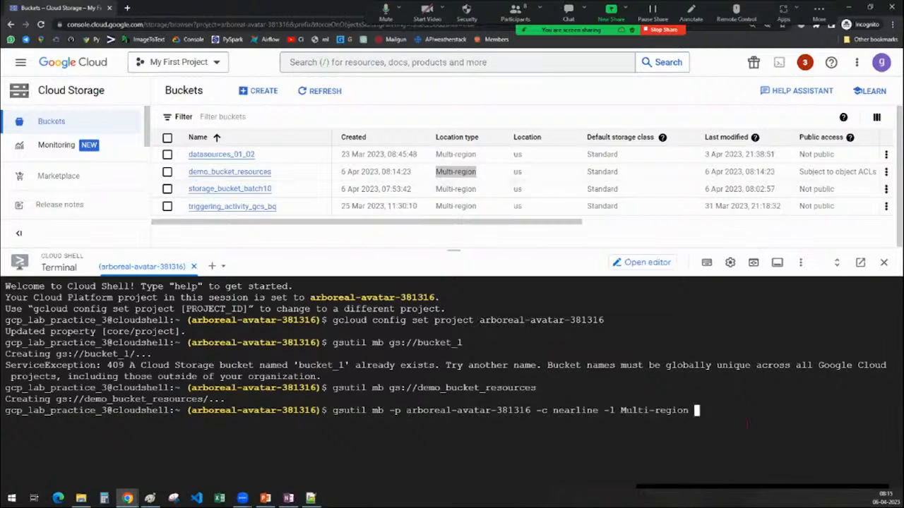
type("-p")
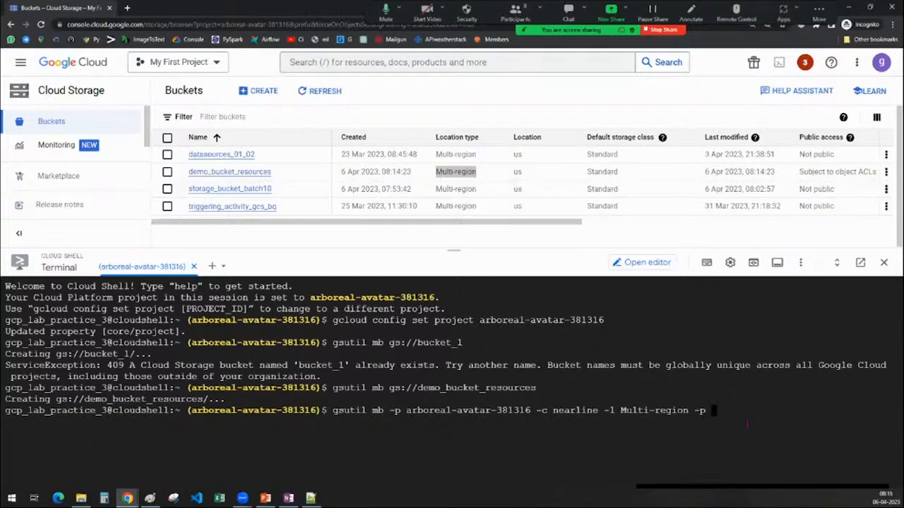
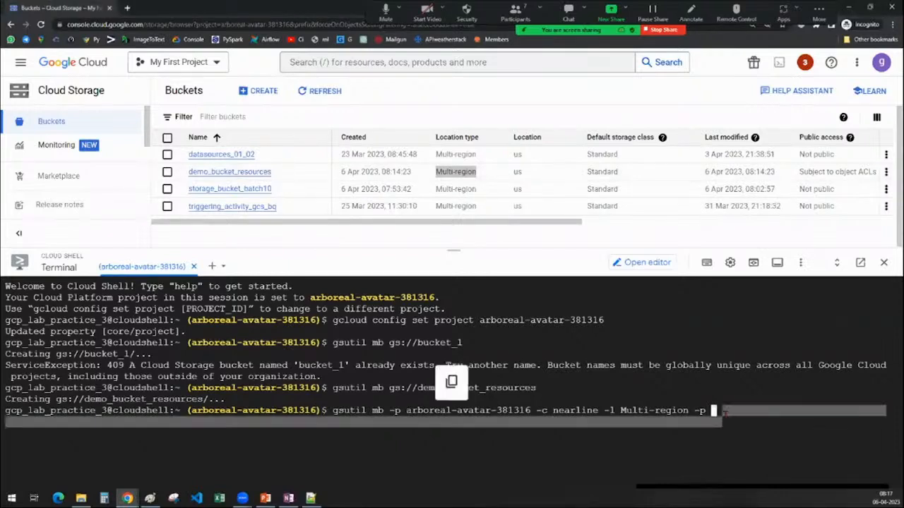
Replace the trailing "-p" in the gsutil mb command with the flag "--uniform-bucket-level-access", without running it.
key("BackSpace")
key("BackSpace")
key("BackSpace")
key("BackSpace")
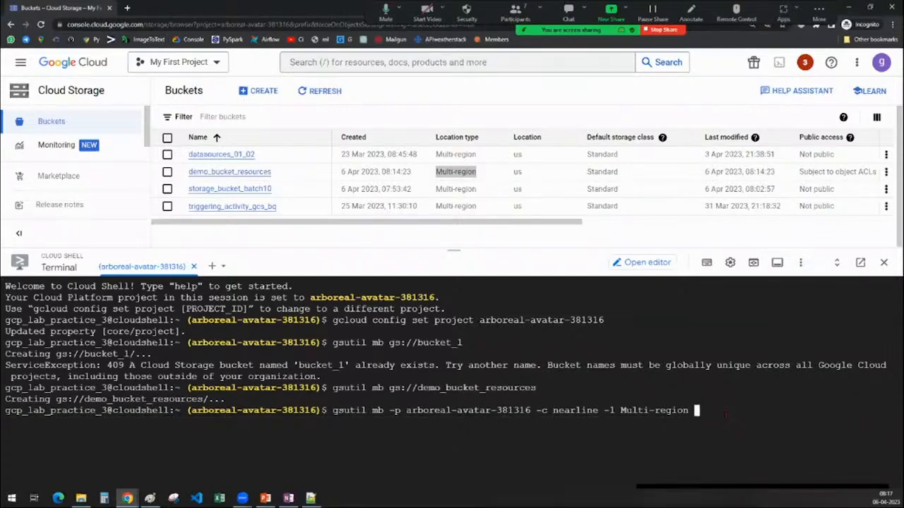
type("-")
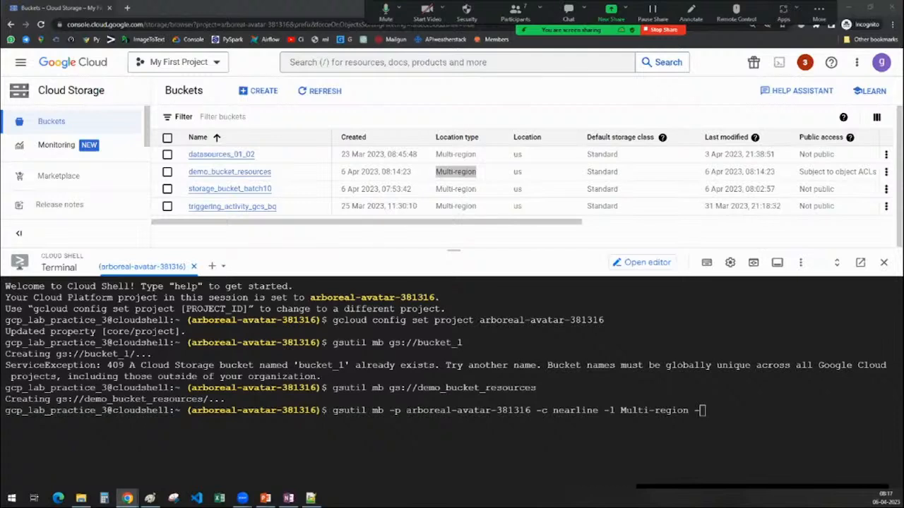
left_click(702, 410)
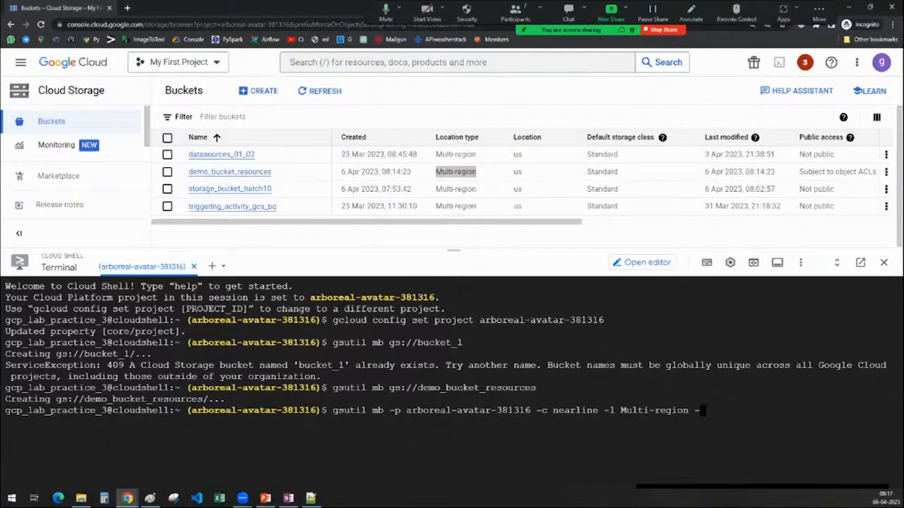
type("-uniform-bucket-leve")
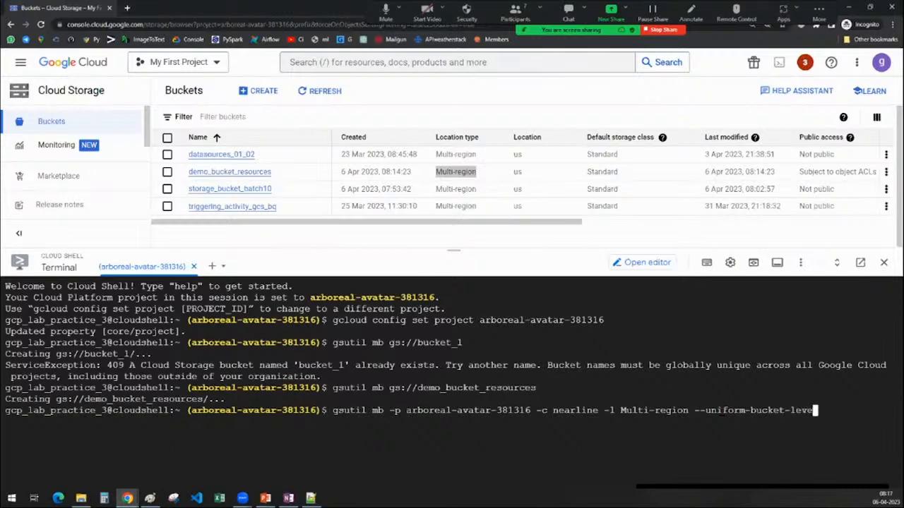
type("l-access")
Change the short location flag in the command from "-l" to the long form "--location".
key("Left")
key("Left")
key("Left")
key("Left")
key("Left")
key("Left")
key("Left")
key("Left")
key("Left")
key("Left")
key("Left")
key("Left")
key("Left")
key("Left")
key("Left")
key("Left")
key("Left")
key("Left")
key("Left")
key("Left")
key("Left")
key("Left")
key("Left")
key("Left")
key("Left")
key("Left")
key("Left")
key("Left")
key("Left")
key("Left")
key("Left")
type("-")
key("Right")
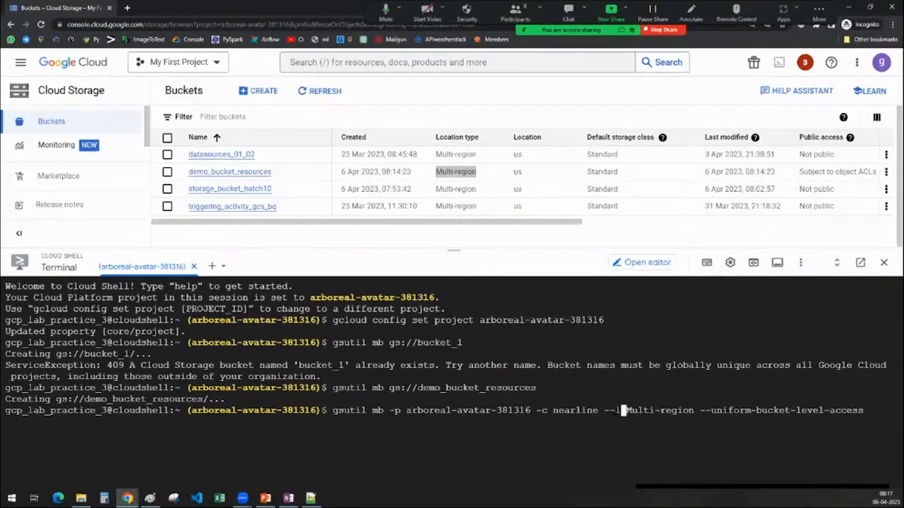
type("ocation")
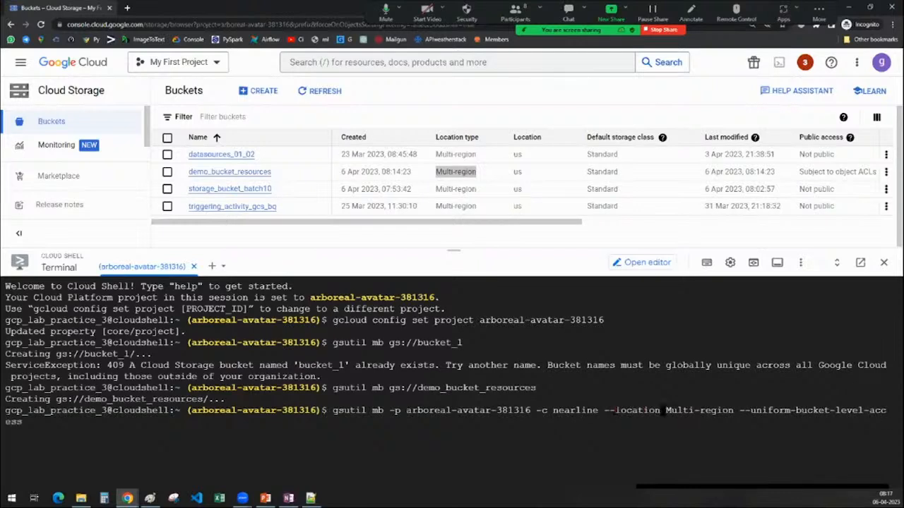
Replace the "-c" flag with the long form so that the option reads "--storage-class=nearline".
key("Left")
key("Left")
key("Left")
key("Left")
key("Left")
key("Left")
key("Left")
key("Left")
key("Left")
key("Left")
key("Left")
key("Left")
key("Left")
key("Left")
key("Left")
key("Left")
key("Left")
key("Left")
key("Left")
key("Left")
key("BackSpace")
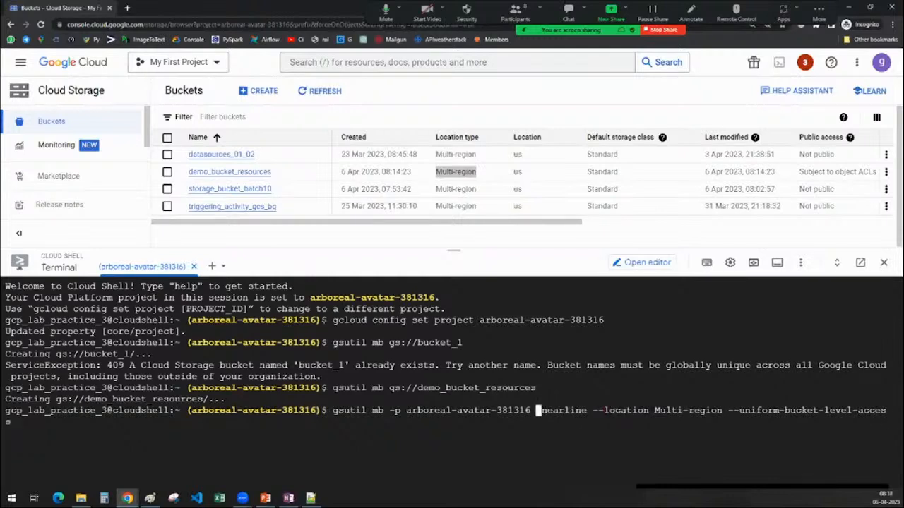
type("-storage")
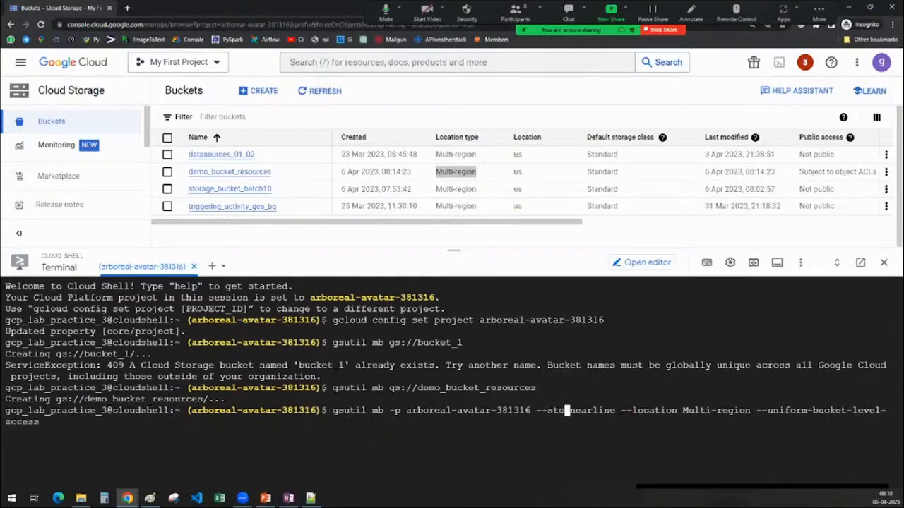
type("-class")
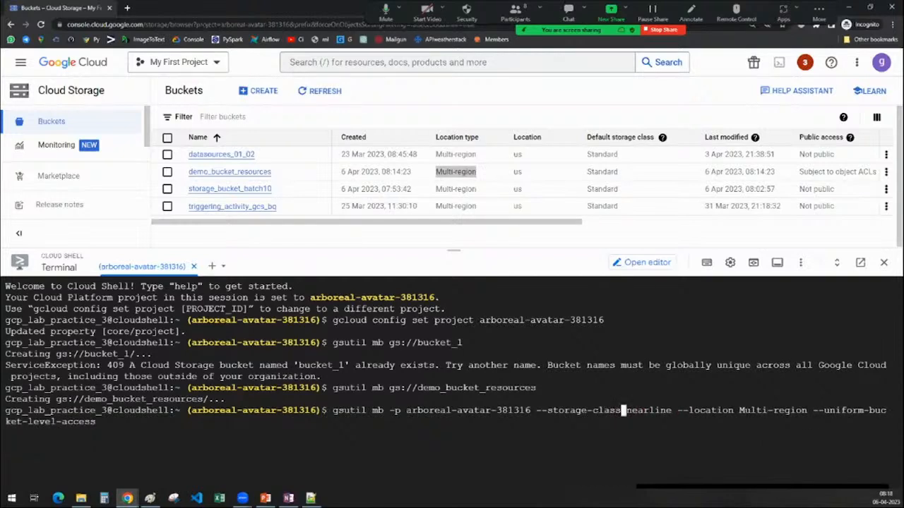
type("=")
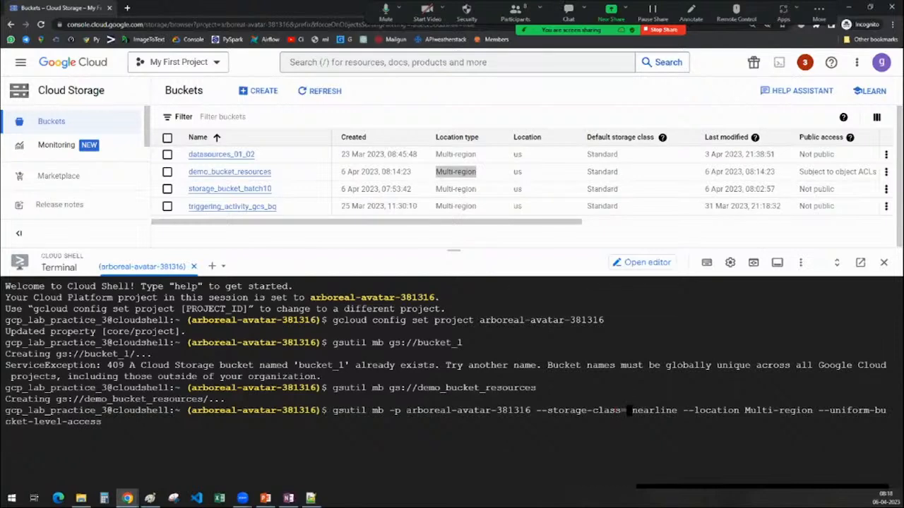
key("Delete")
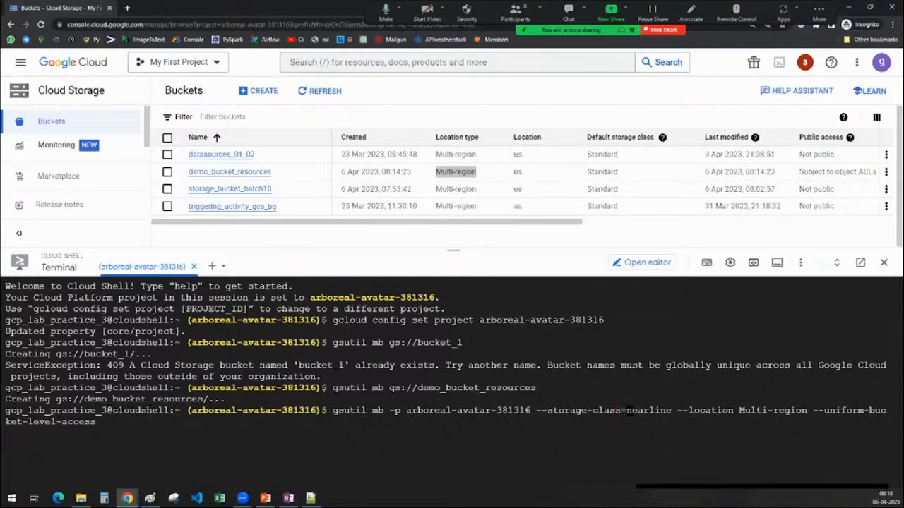
Put an equals sign after the location flag's name in the gsutil mb command.
key("Right")
key("Right")
key("Right")
key("Right")
key("Right")
key("Right")
key("Right")
key("Right")
key("Right")
key("Right")
key("Right")
key("Right")
key("Right")
key("Right")
key("Right")
key("Right")
key("Right")
key("Right")
key("Right")
key("Right")
key("Delete")
type("=")
Replace the "-p" flag with the long form so that the option reads "--project=arboreal-avatar-381316".
key("Left")
key("Left")
key("Left")
key("Left")
key("Left")
key("Left")
key("Left")
key("Left")
key("Left")
key("Left")
key("Left")
key("Left")
key("Left")
key("Left")
key("Left")
key("Left")
key("Left")
key("Left")
key("Left")
key("Left")
key("Left")
key("Left")
key("Left")
key("Left")
key("Left")
key("Left")
key("Left")
key("Left")
key("Left")
key("Left")
key("Left")
key("Left")
key("Left")
key("Left")
key("Left")
key("Left")
key("Left")
key("Left")
key("Left")
key("Left")
key("Left")
key("Left")
key("Left")
key("Left")
key("Left")
key("Left")
key("BackSpace")
key("BackSpace")
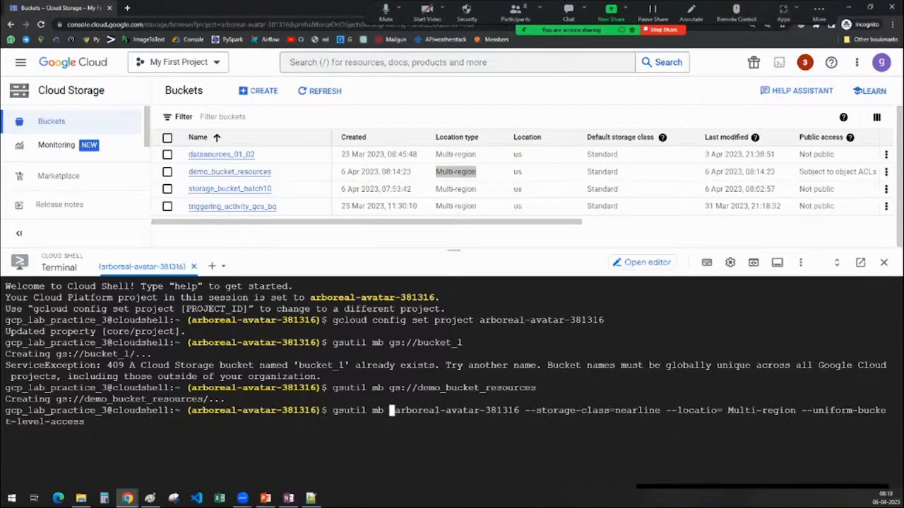
type("--project")
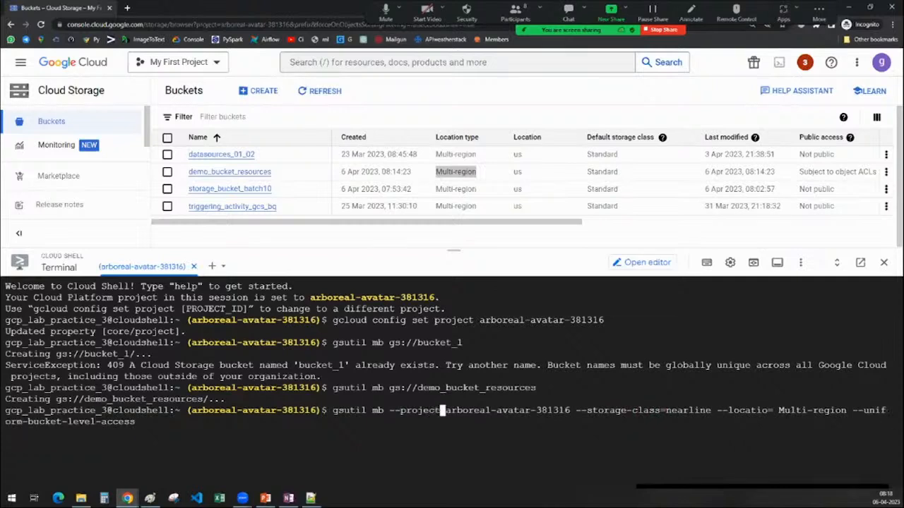
type("=")
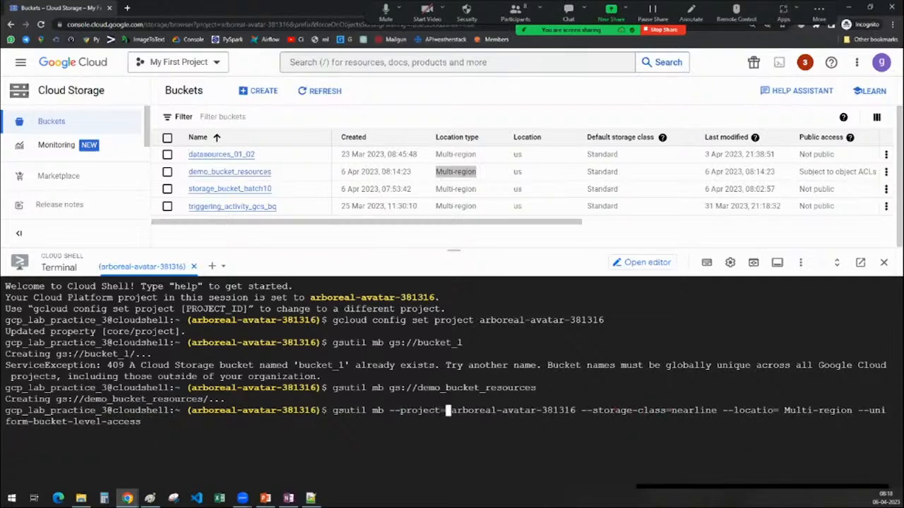
key("Delete")
Insert the missing "n" in the location flag so that it reads "--location=".
key("Right")
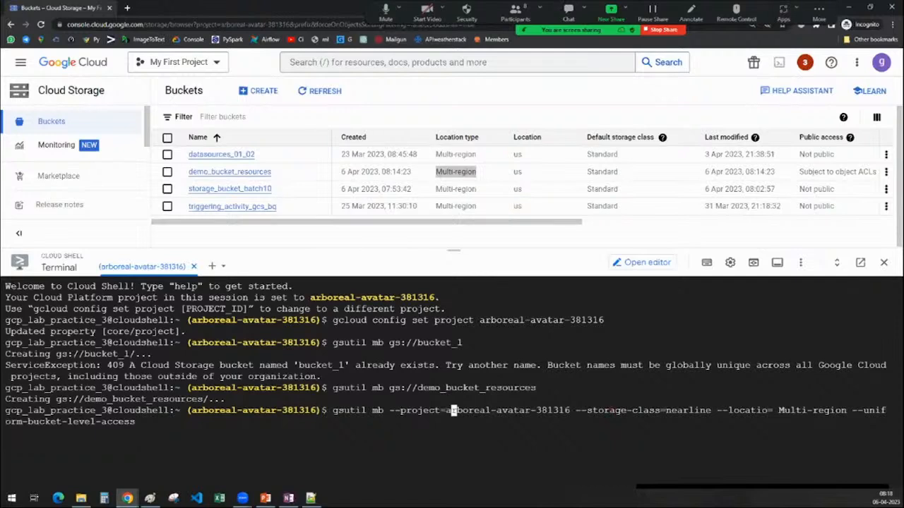
key("Right")
key("Right")
key("Right")
key("Right")
key("Right")
key("Right")
key("Right")
key("Right")
key("Right")
key("Right")
key("Right")
key("Right")
key("Right")
key("Right")
key("Right")
key("Right")
key("Right")
key("Right")
key("Right")
key("Right")
key("Right")
key("Right")
key("Right")
key("Right")
key("Right")
key("Right")
key("Right")
key("Right")
key("Right")
key("Right")
key("Right")
key("Right")
key("Right")
key("Right")
key("Right")
key("Right")
key("Right")
key("Right")
key("Right")
key("Right")
key("Right")
key("Right")
key("Right")
key("Right")
key("Right")
key("Left")
key("Left")
key("Left")
key("Left")
key("Left")
key("Left")
key("Left")
key("Left")
key("Left")
key("Left")
type("n")
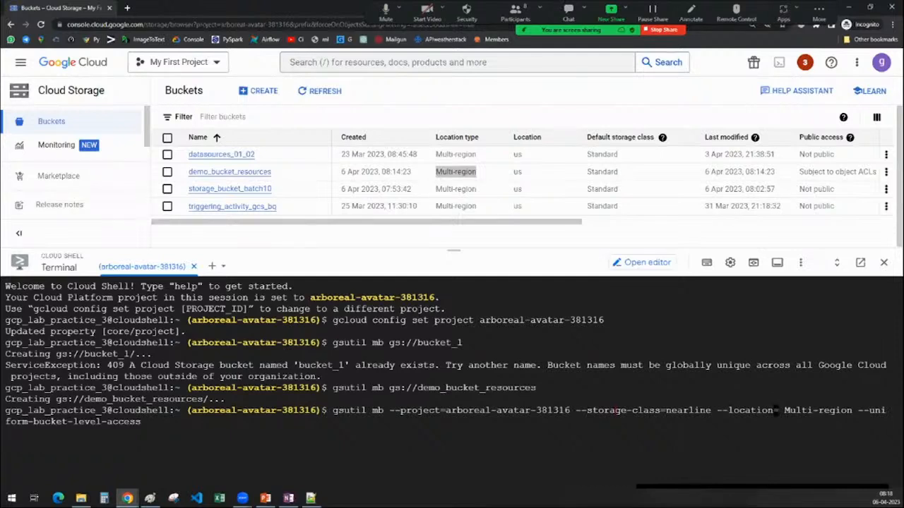
Append the bucket URL "gs://qwetryuiu_02013" to the end of the gsutil mb command and run it.
key("Right")
key("Right")
key("Right")
key("Right")
key("Right")
key("Right")
key("Right")
key("Right")
key("Right")
key("Right")
key("Right")
key("Right")
key("Right")
key("Right")
key("Right")
key("Right")
key("Right")
key("Right")
key("Right")
key("Right")
key("Right")
key("Right")
key("Right")
key("Right")
key("Right")
key("Right")
key("Right")
key("Right")
key("Right")
key("Right")
key("Right")
key("Right")
key("Right")
key("Right")
key("Right")
key("Right")
key("Right")
key("Right")
key("Right")
key("Right")
key("Right")
key("Right")
key("Right")
key("Right")
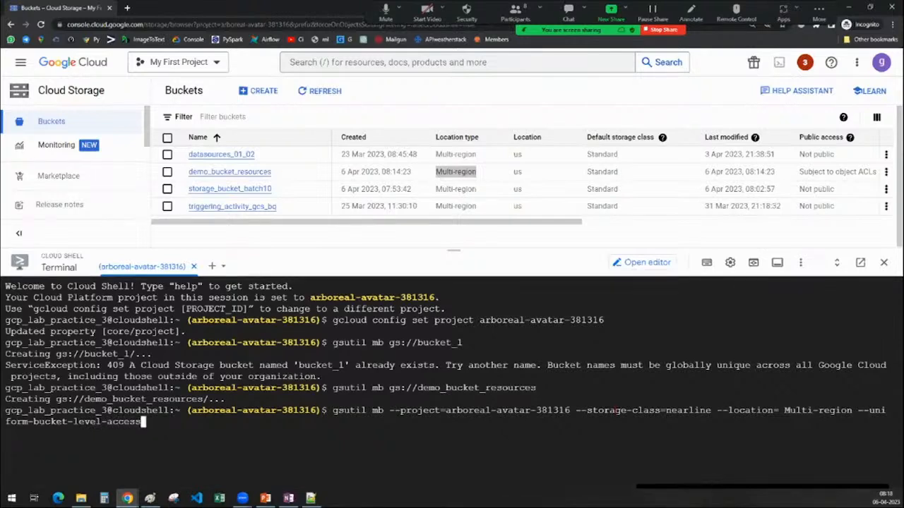
key("alt+Tab")
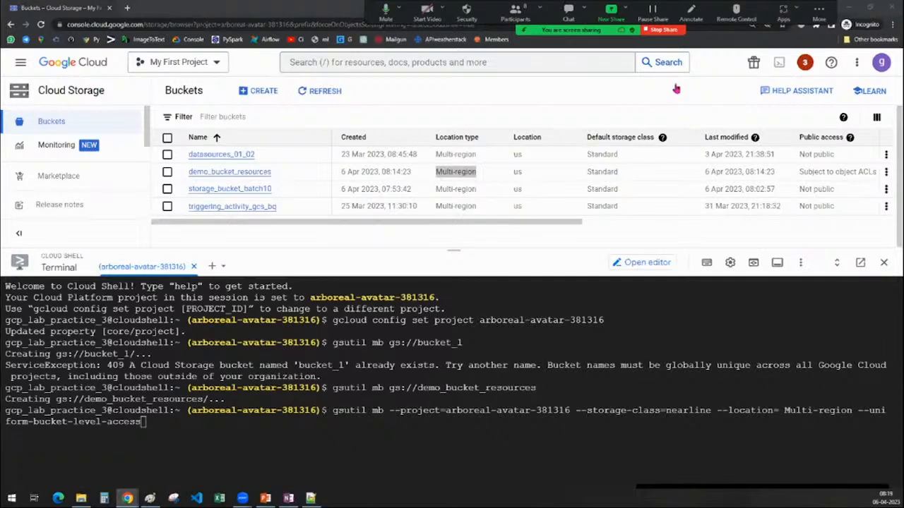
key("alt+Tab")
type("gs:")
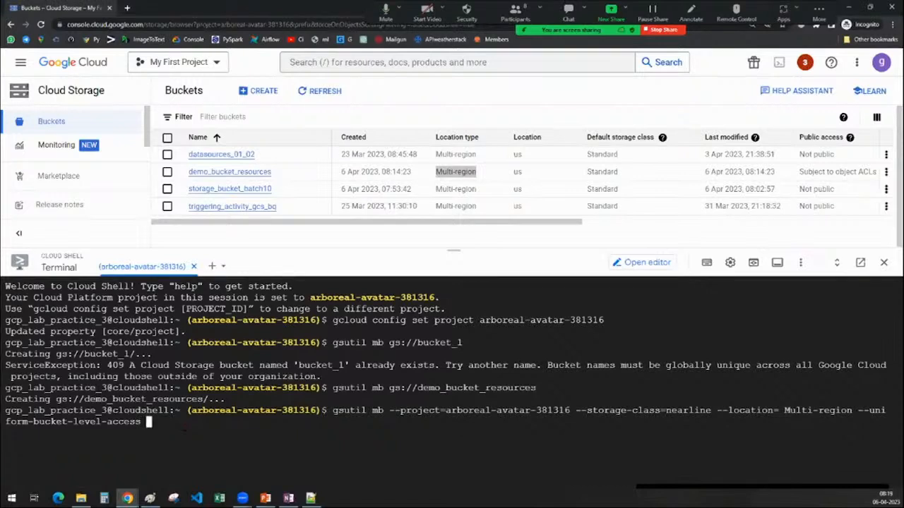
type("//")
type("qwetryuiu")
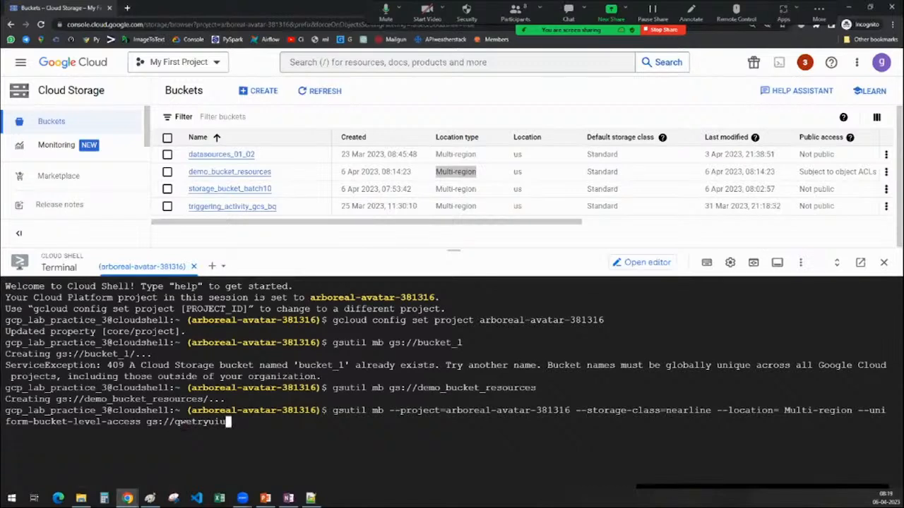
type("_02013")
key("Return")
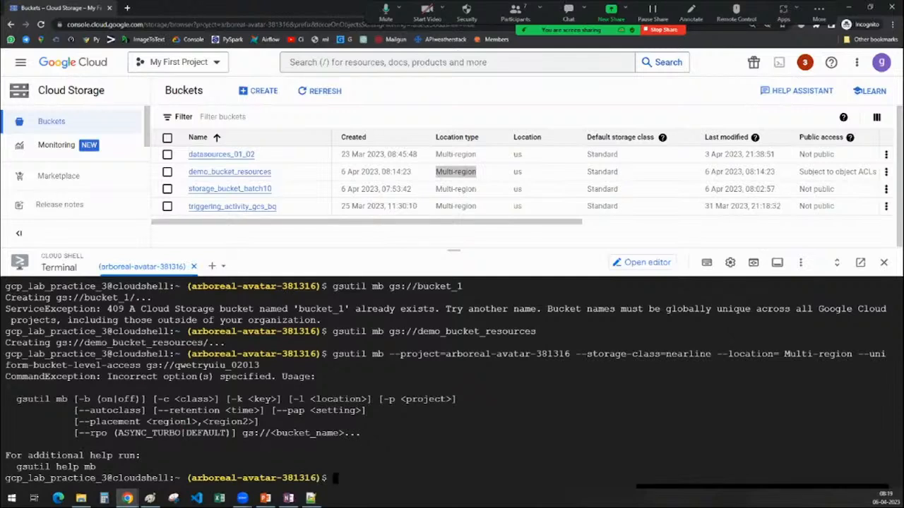
Check the gsutil mb usage options, copy the executed command and paste it below the command table on OneNote's Cloud Shell page.
left_click_drag(73, 399, 457, 399)
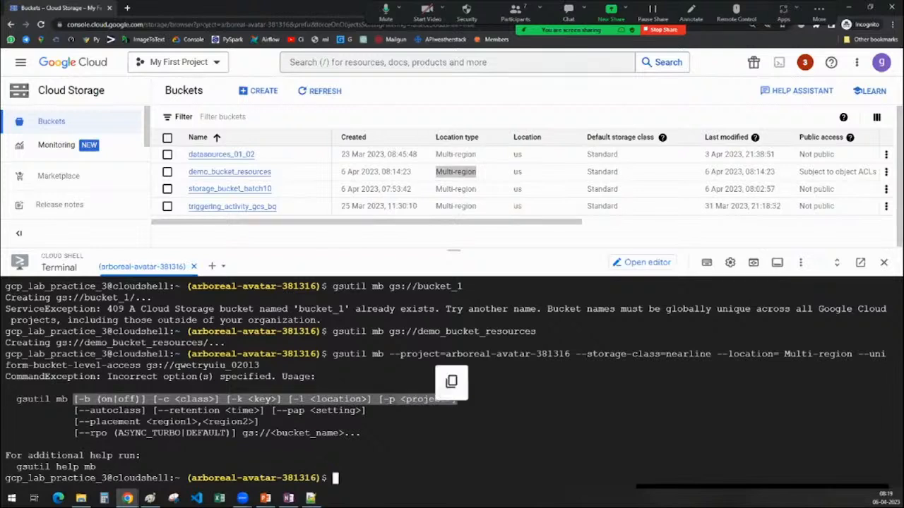
triple_click(334, 354)
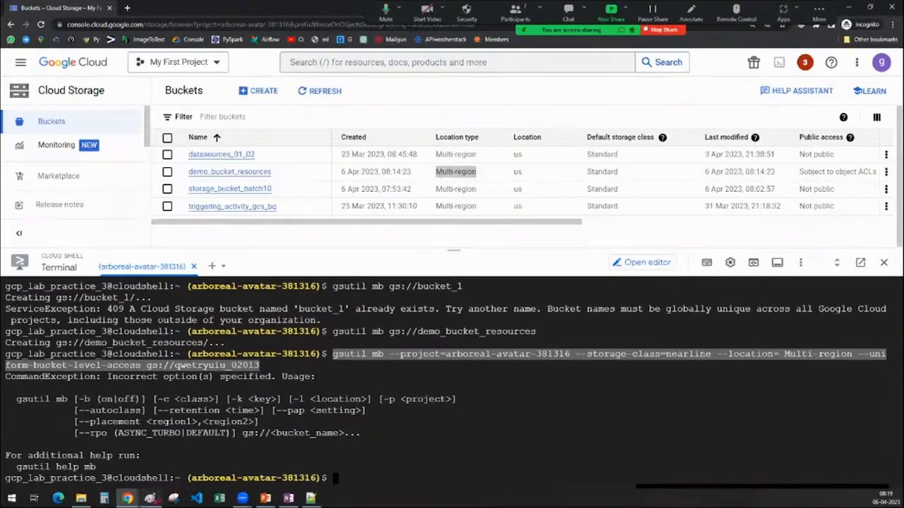
mouse_move(150, 499)
left_click(129, 449)
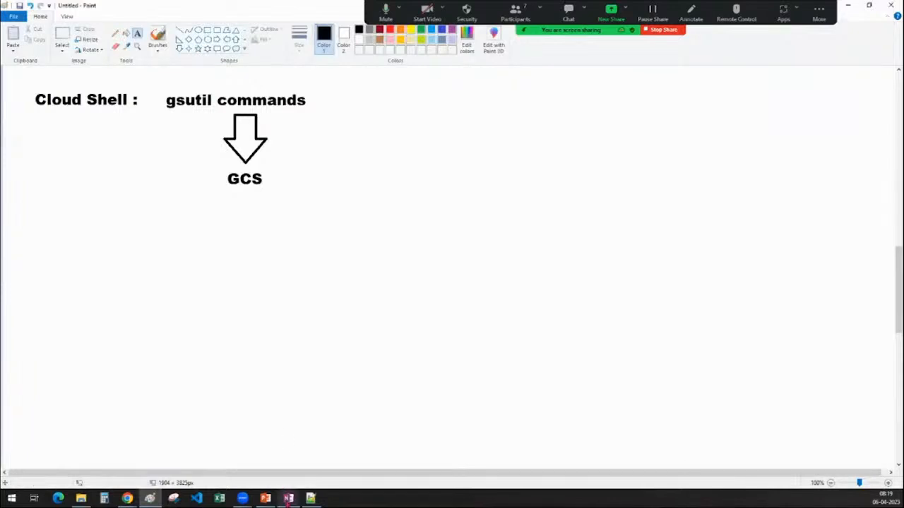
left_click(288, 499)
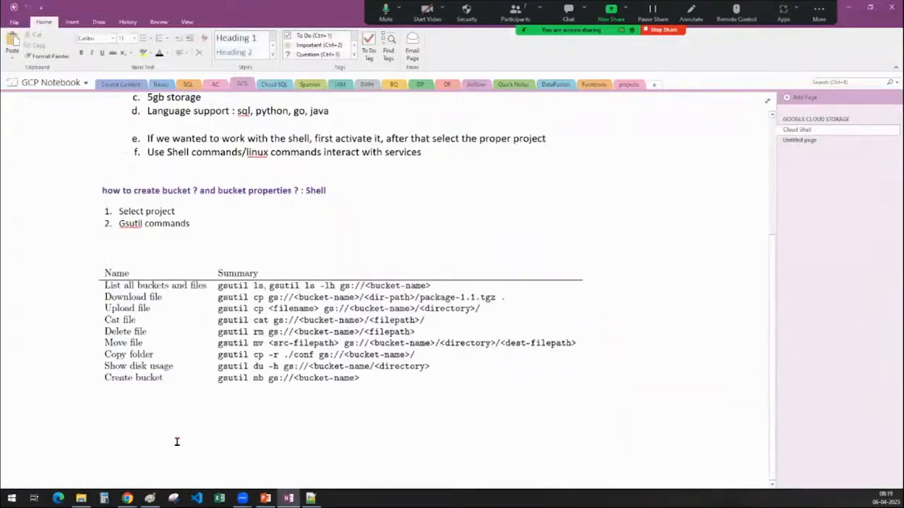
type("gsutil mb --project=arboreal-avatar-381316 --storage-class=nearline --location= Multi-region --uniform-bucket-level-access gs://qwetryuiu_02013")
Set the font size of the whole pasted gsutil command to 16.
left_click_drag(351, 413, 533, 424)
left_click_drag(471, 417, 21, 414)
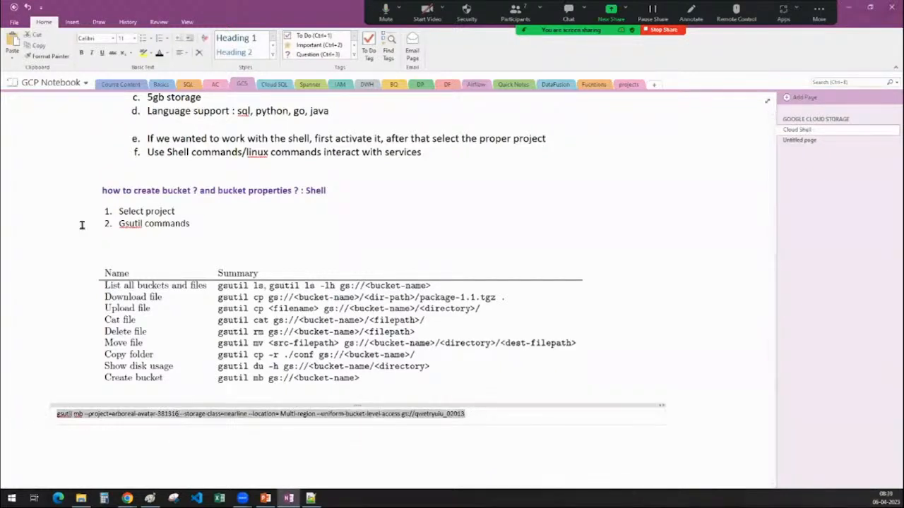
left_click(132, 38)
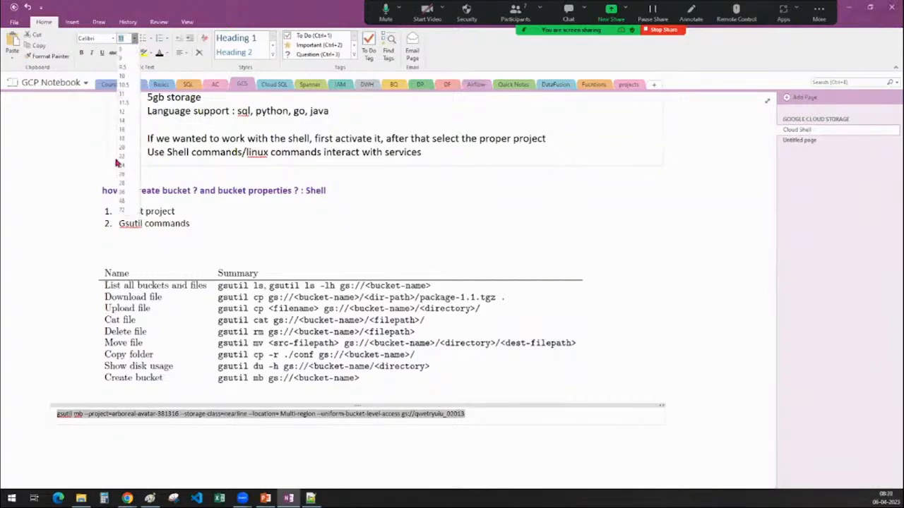
left_click(124, 130)
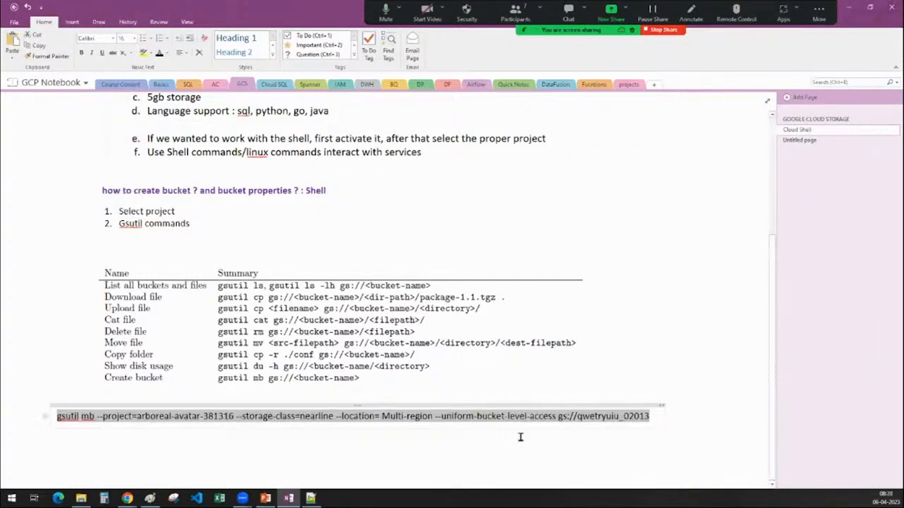
Shorten the pasted command's options to "-p arboreal-avatar-381316 -c nearline -l Multi-region" and return to Cloud Shell in Chrome.
left_click(106, 416)
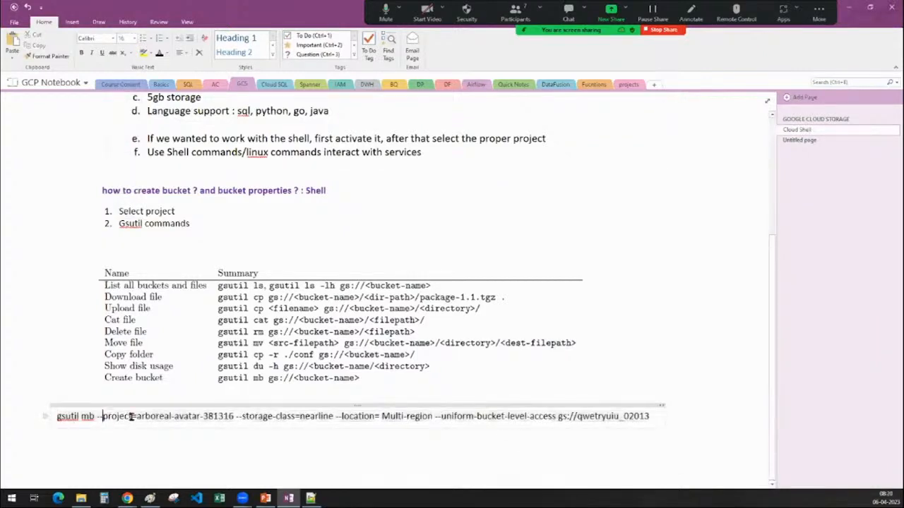
left_click_drag(131, 416, 102, 416)
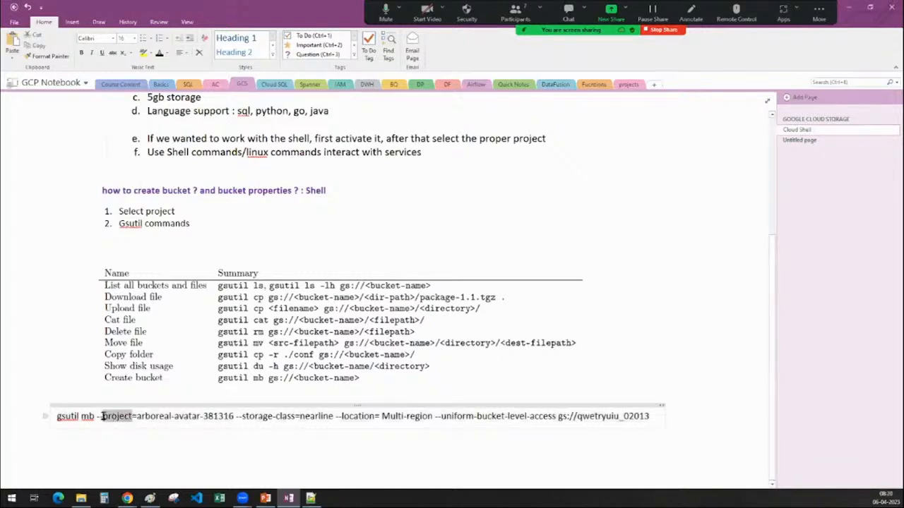
type("p")
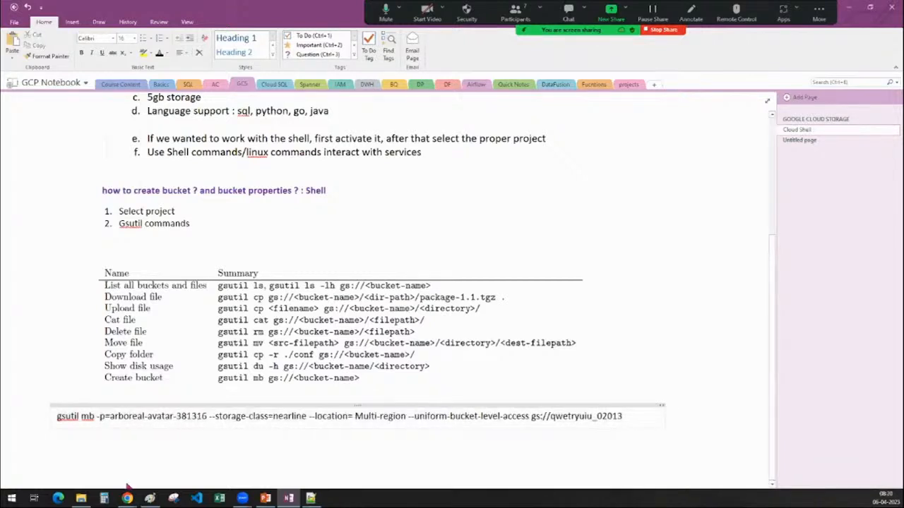
key("Delete")
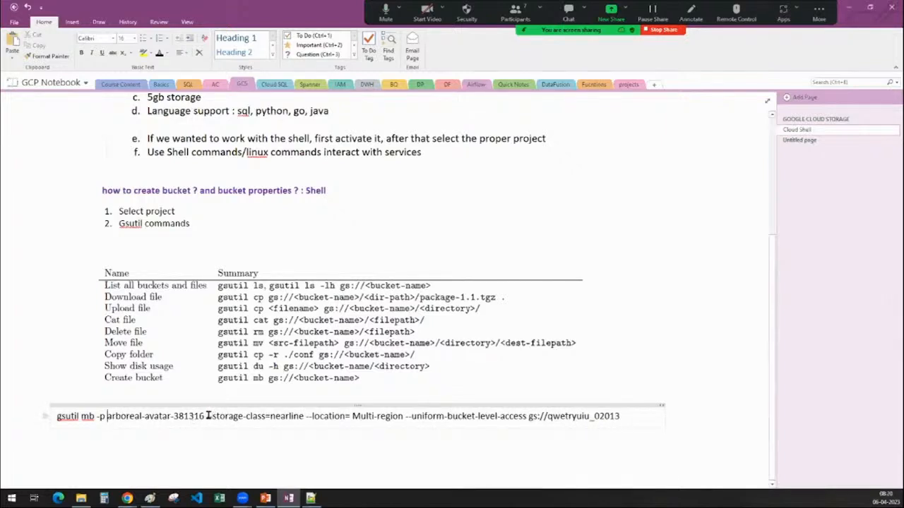
left_click_drag(210, 416, 272, 418)
type("c")
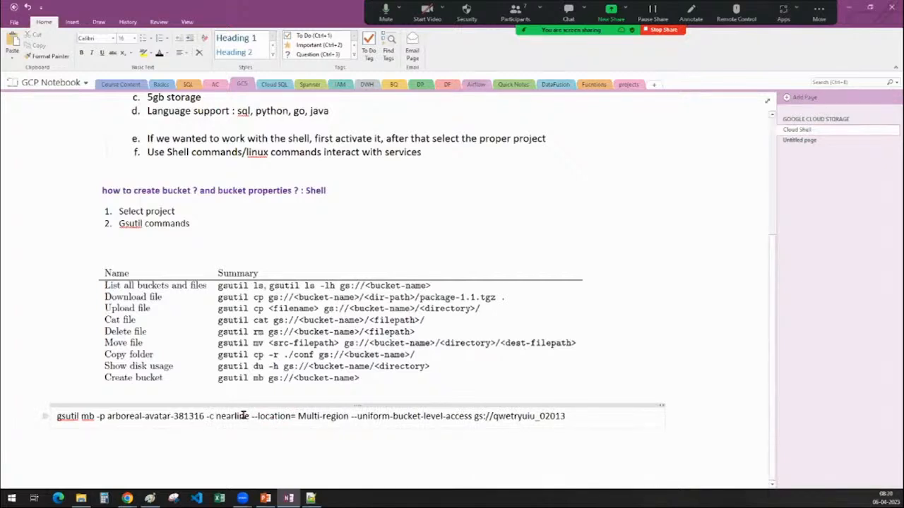
left_click_drag(252, 416, 295, 419)
type("l")
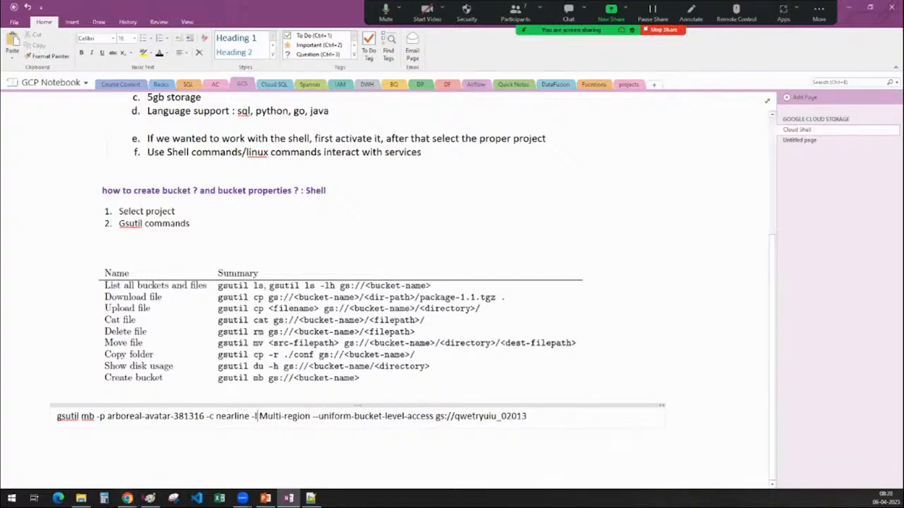
left_click(127, 499)
left_click(152, 460)
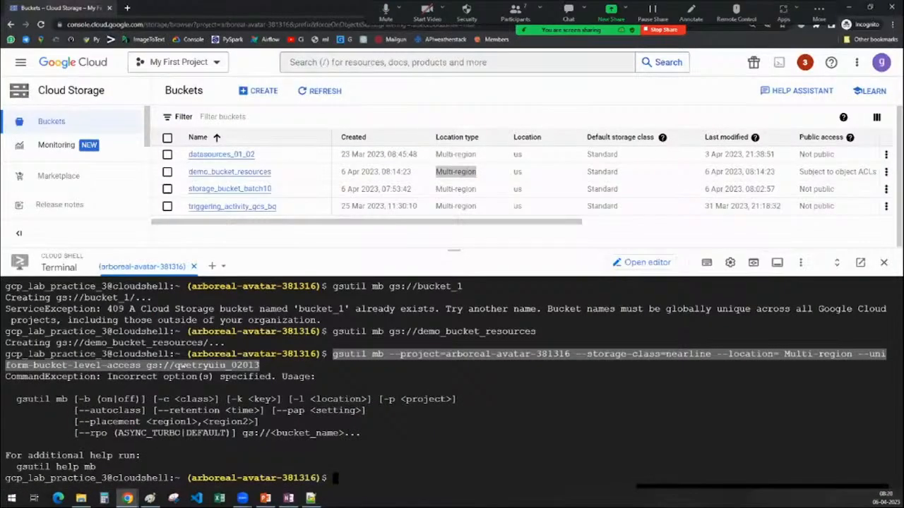
Copy "--retention <time>" from the gsutil mb usage text and append it to the command in OneNote, matching the command's formatting.
left_click(156, 412)
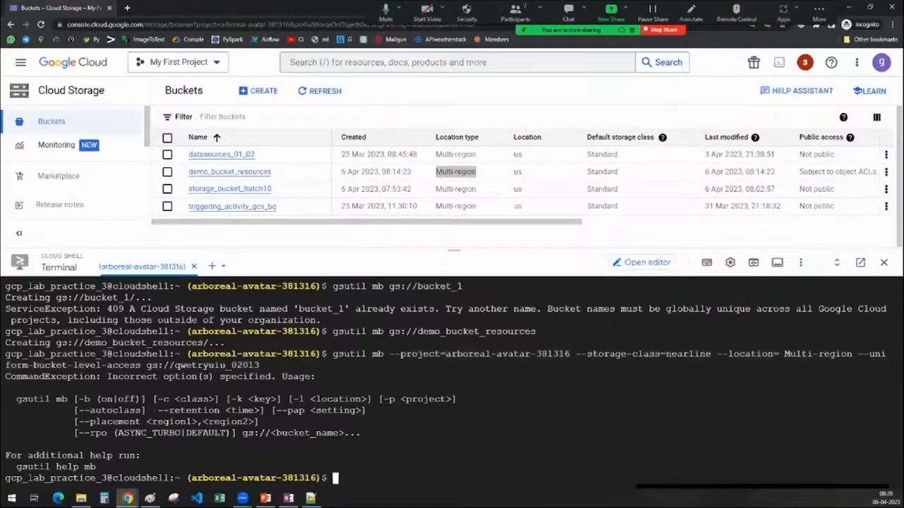
left_click_drag(156, 411, 257, 411)
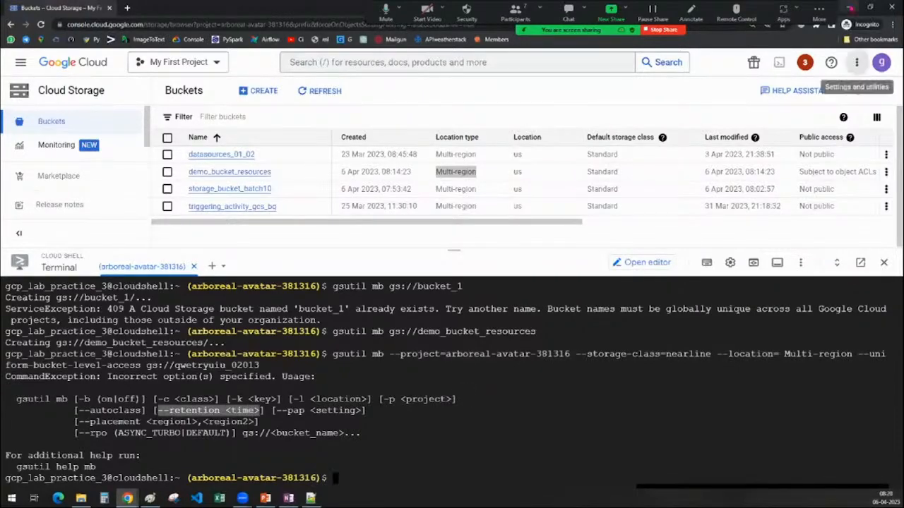
left_click(849, 7)
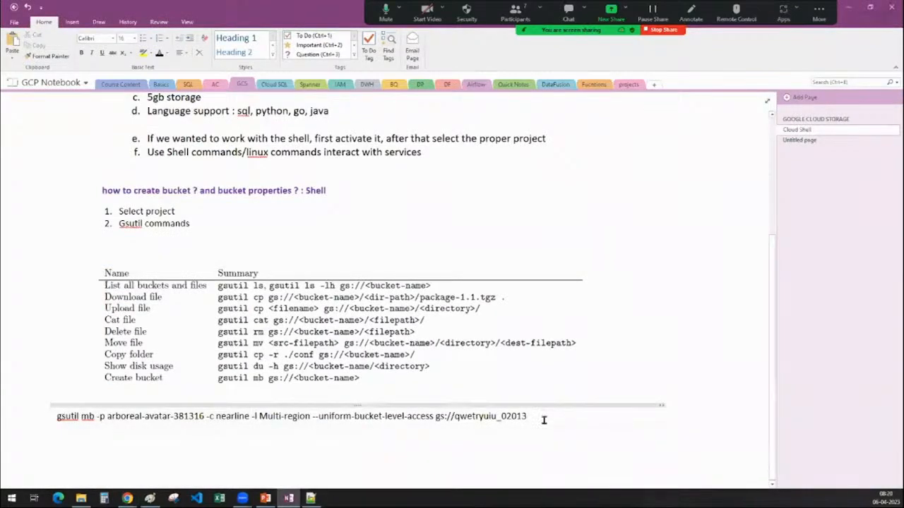
left_click(538, 421)
type("--retention <time>")
left_click(599, 429)
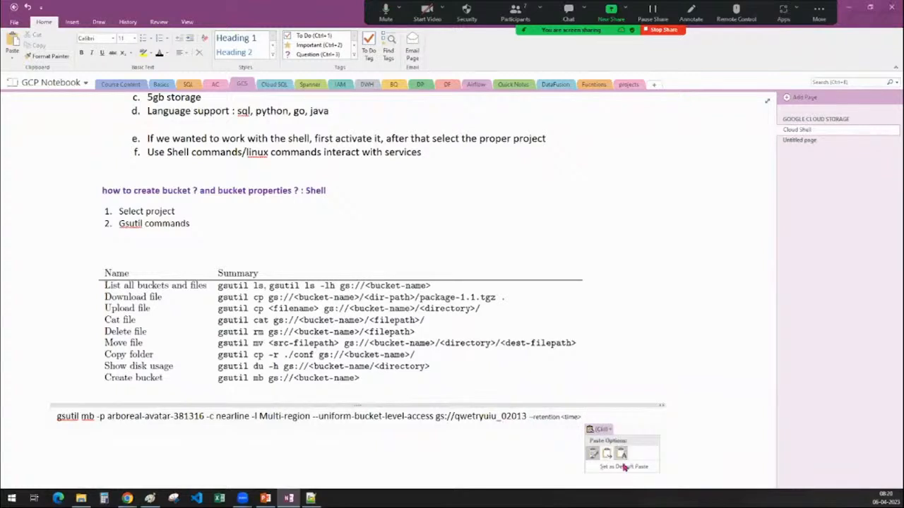
left_click(625, 461)
left_click(608, 433)
left_click(626, 456)
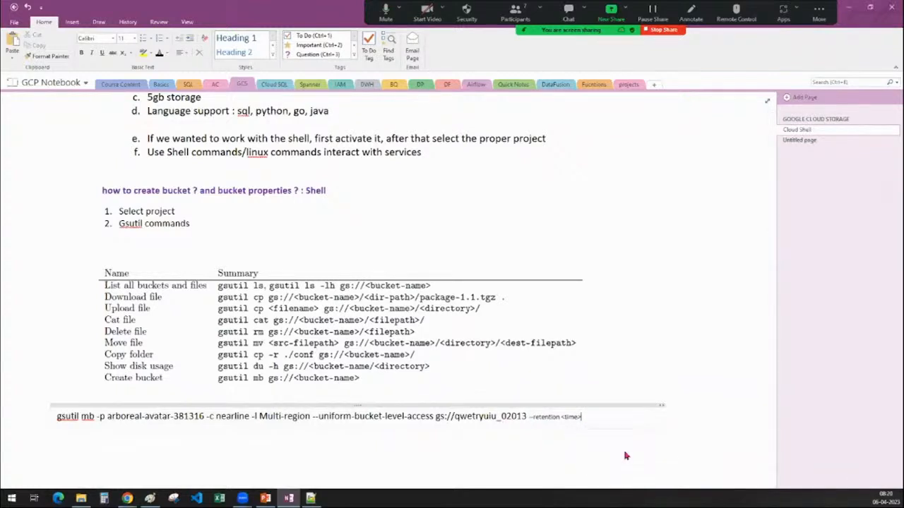
Replace the "<time>" placeholder at the end of the command with "10seconds".
left_click_drag(606, 416, 574, 416)
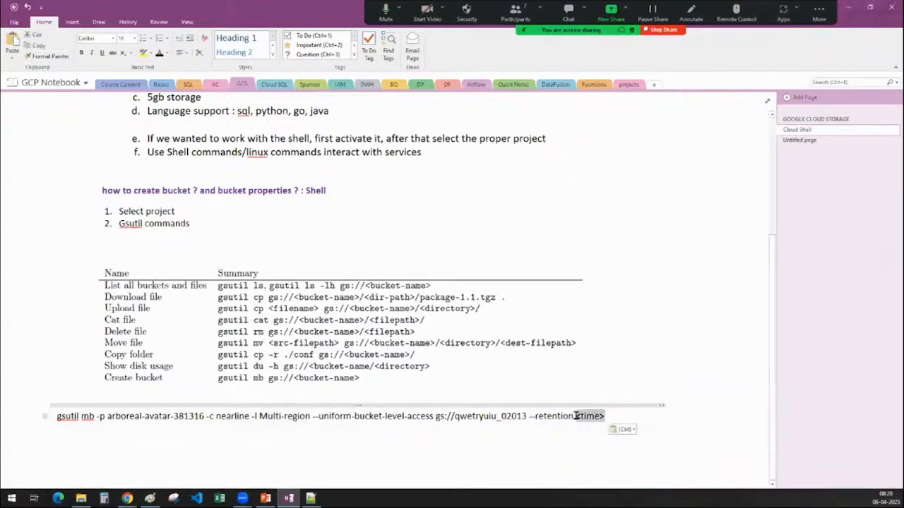
type("10")
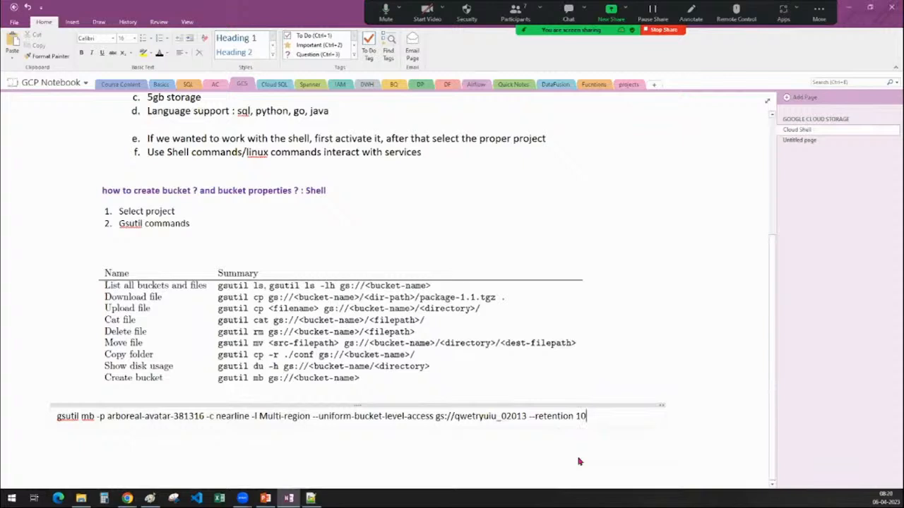
type("seconds")
Move the bucket URL "gs://qwetryuiu_02013" so that it directly follows "gsutil mb" in the command.
left_click_drag(436, 416, 530, 416)
key("ctrl+c")
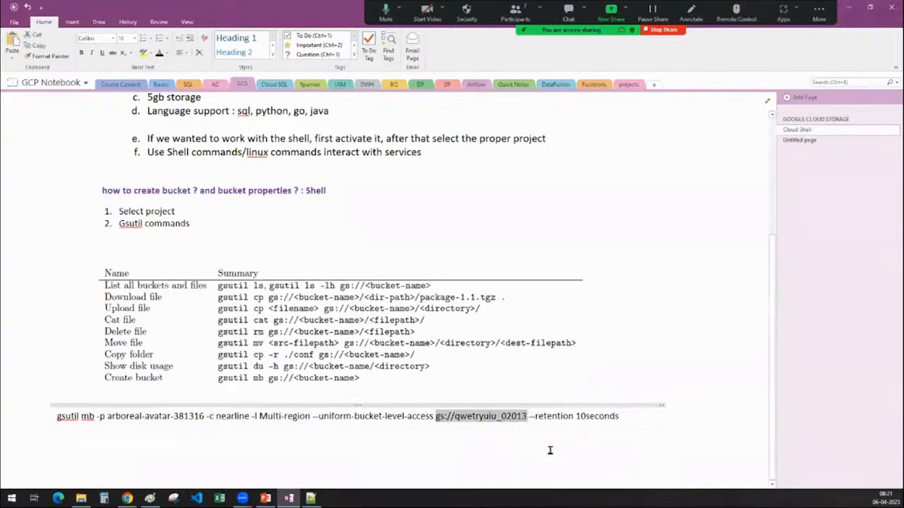
key("Delete")
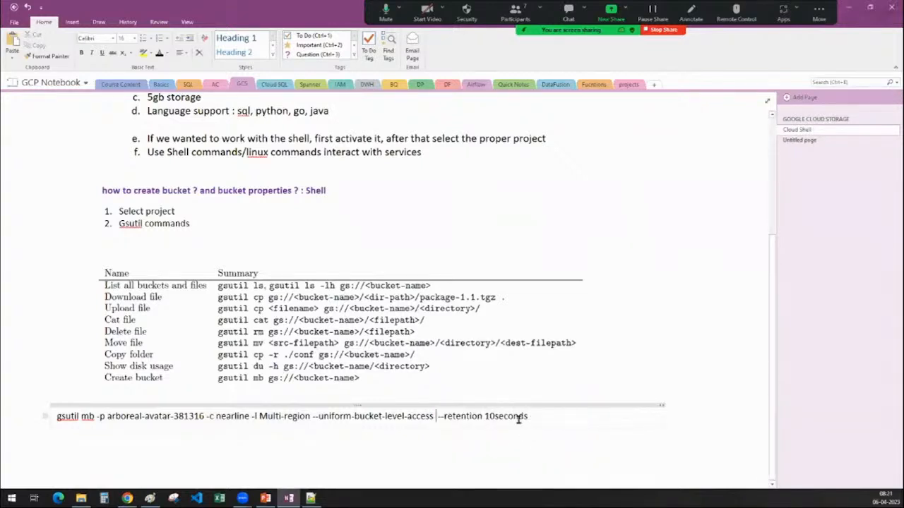
left_click(96, 416)
key("ctrl+v")
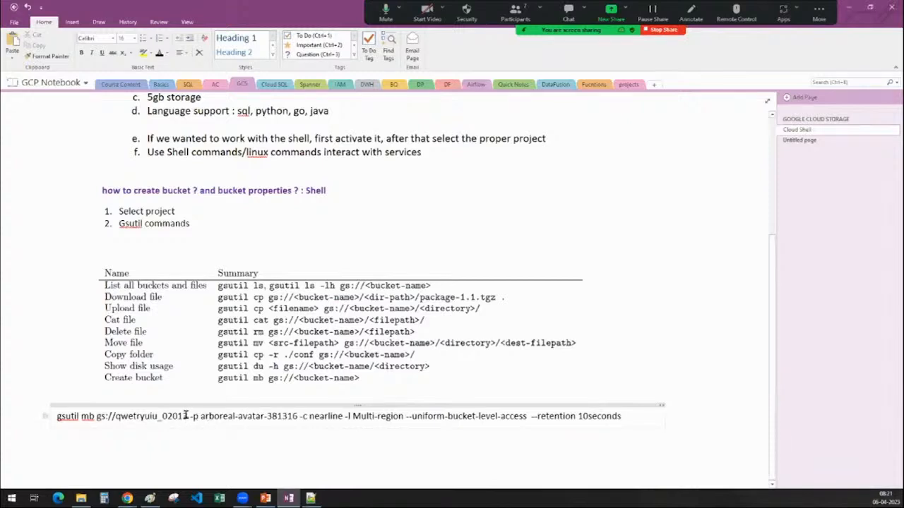
Review the project, storage class, location, uniform access and retention options in the edited command.
left_click_drag(190, 416, 528, 416)
left_click(345, 417)
left_click(406, 417)
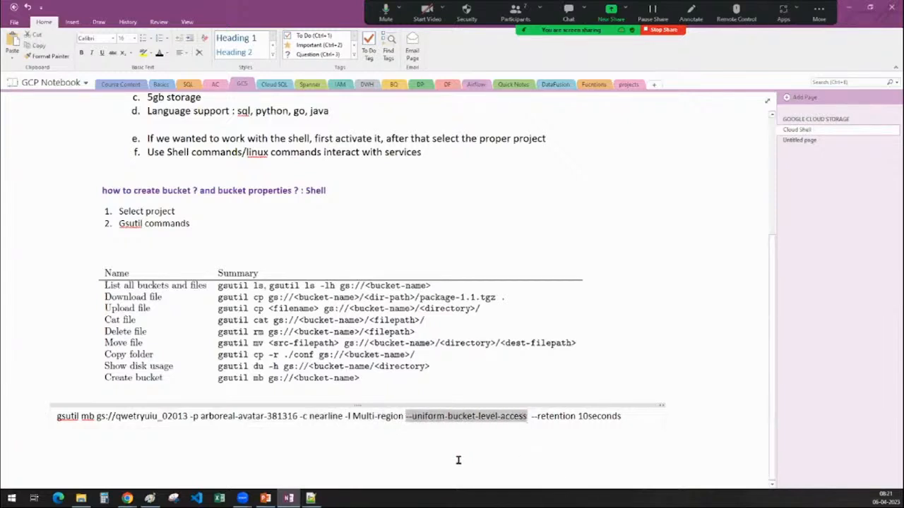
left_click_drag(535, 417, 629, 417)
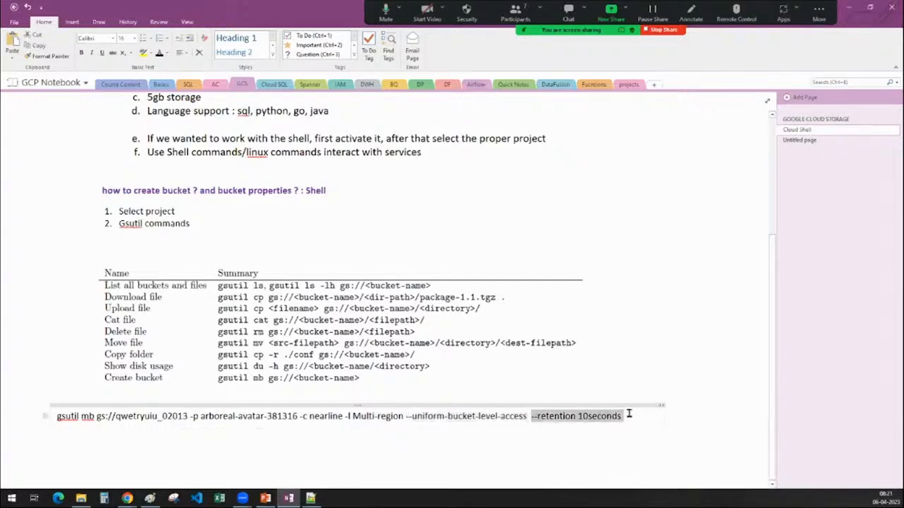
left_click(629, 418)
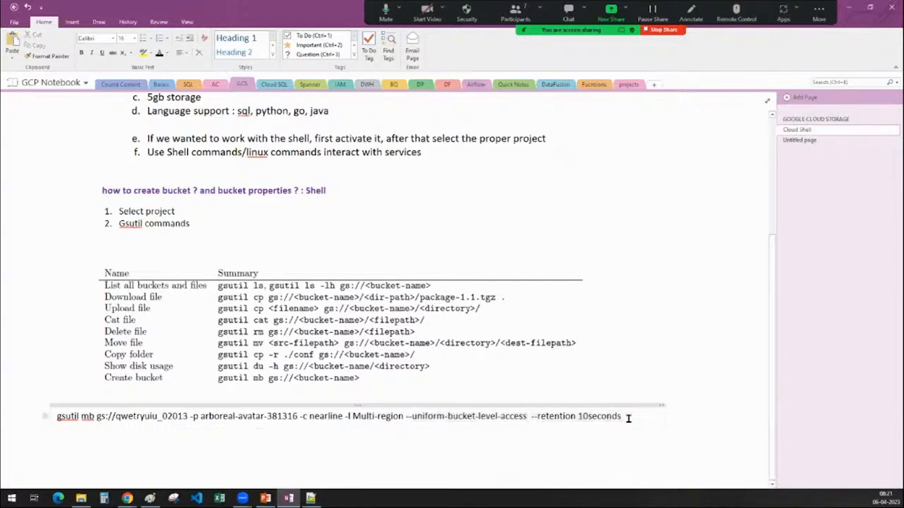
double_click(583, 417)
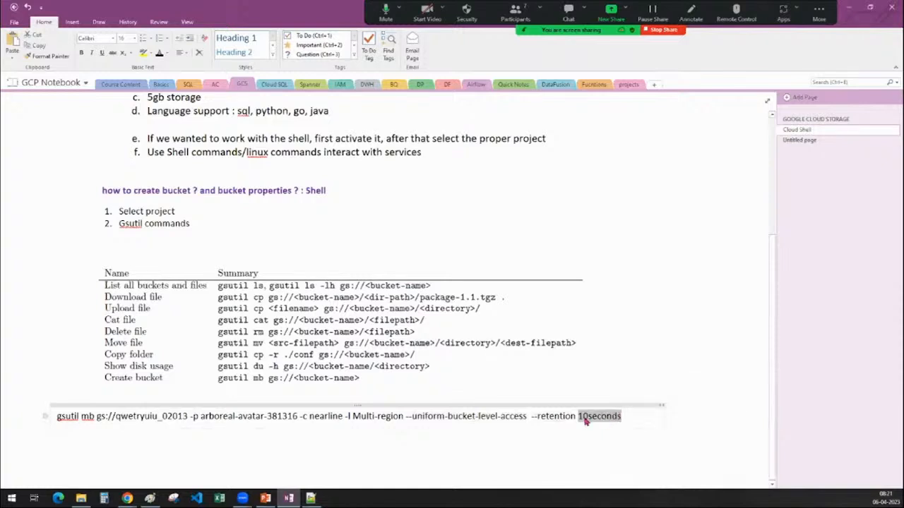
left_click(621, 416)
Copy the whole edited gsutil command into a cleared Cloud Shell terminal in Chrome and run it.
left_click_drag(613, 417, 44, 417)
key("ctrl+c")
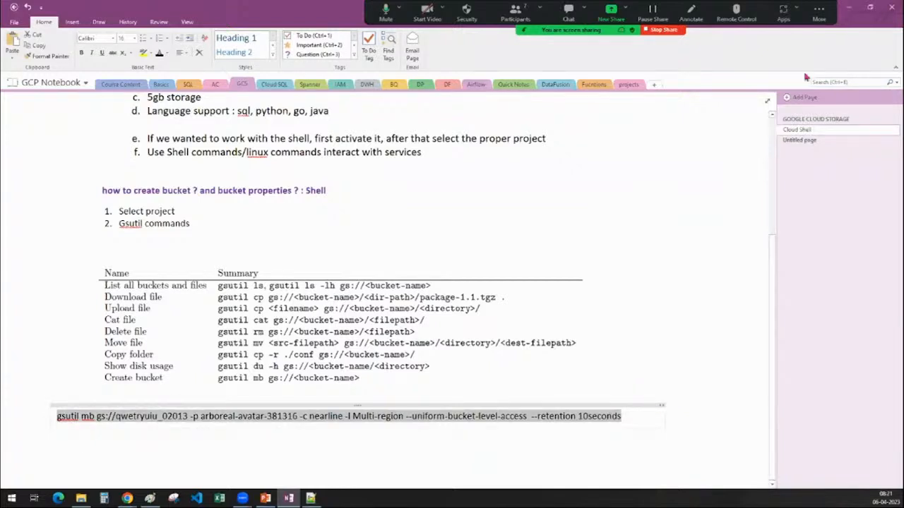
left_click(849, 14)
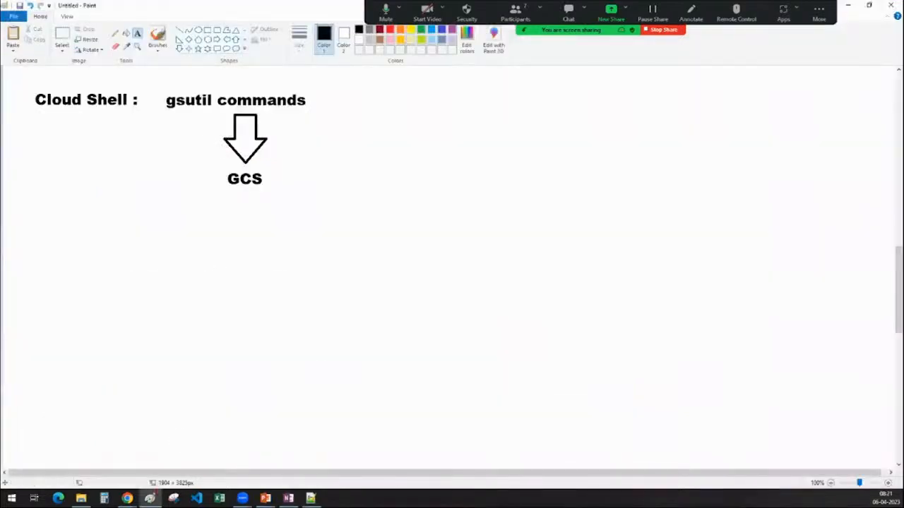
left_click(181, 454)
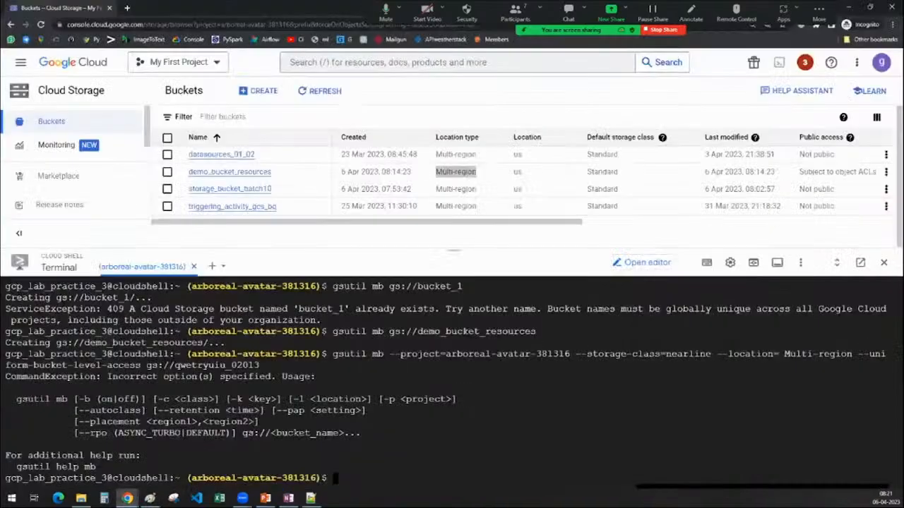
type("clear")
key("Return")
key("ctrl+v")
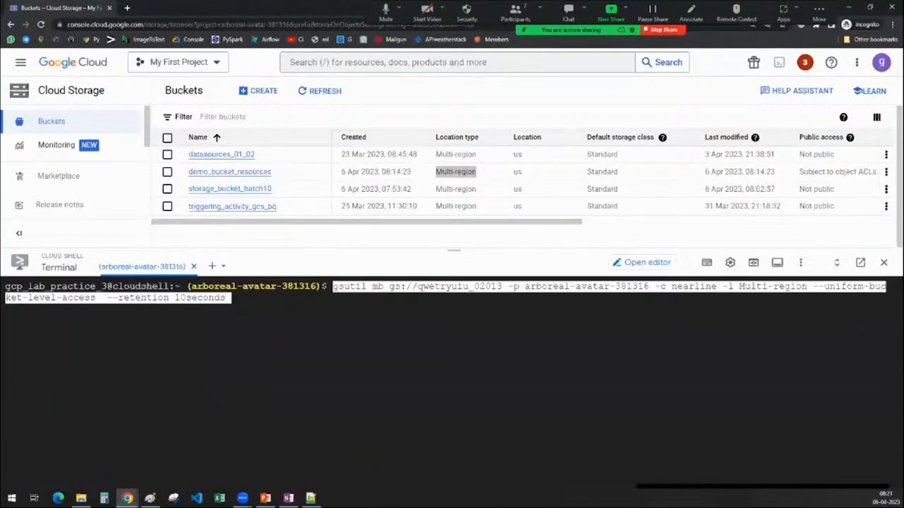
key("Return")
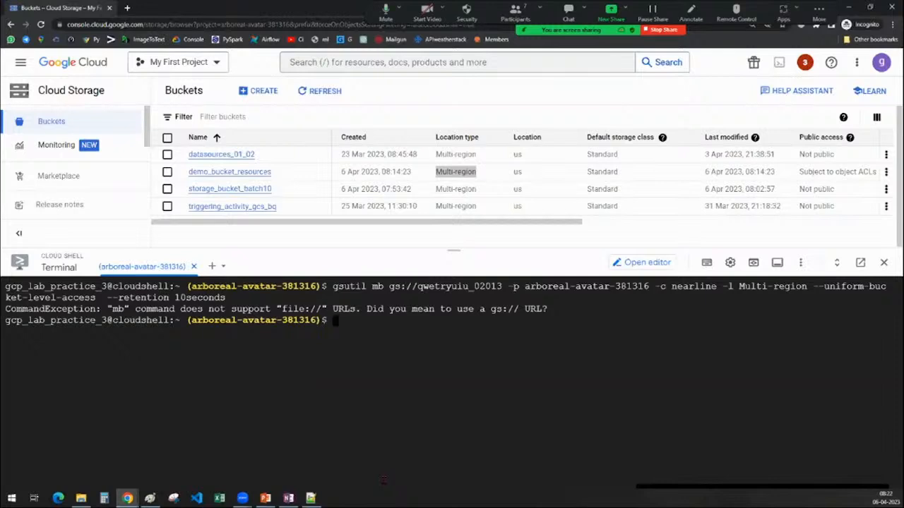
Recall the last command, replace "gsutil mb" with "gcloud storage buckets create" before the bucket URL, and run it.
key("Up")
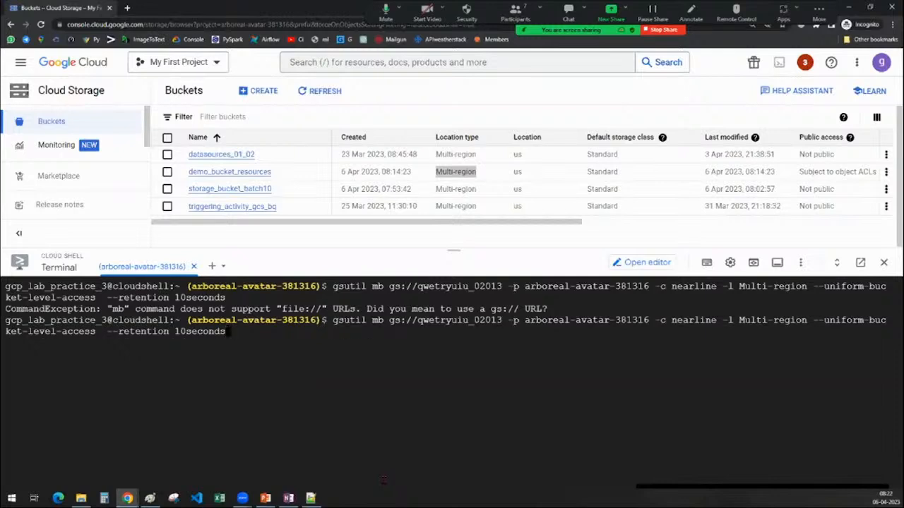
key("Left")
key("Left")
key("Left")
key("Left")
key("Left")
key("Left")
key("Left")
key("Left")
key("Left")
key("Left")
key("Left")
key("Left")
key("Left")
key("Left")
key("Left")
key("Left")
key("Left")
key("Left")
key("Left")
key("Left")
key("Left")
key("Left")
key("Left")
key("Left")
key("Left")
key("Left")
key("Left")
key("Left")
key("Left")
key("Left")
key("Left")
key("Left")
key("Left")
key("Left")
key("Left")
key("Left")
key("Left")
key("Left")
key("Left")
key("Left")
key("Left")
key("Left")
key("Left")
key("Left")
key("Left")
key("Left")
key("Left")
key("Left")
key("Left")
key("Left")
key("BackSpace")
key("BackSpace")
key("BackSpace")
key("BackSpace")
key("BackSpace")
key("BackSpace")
key("BackSpace")
key("BackSpace")
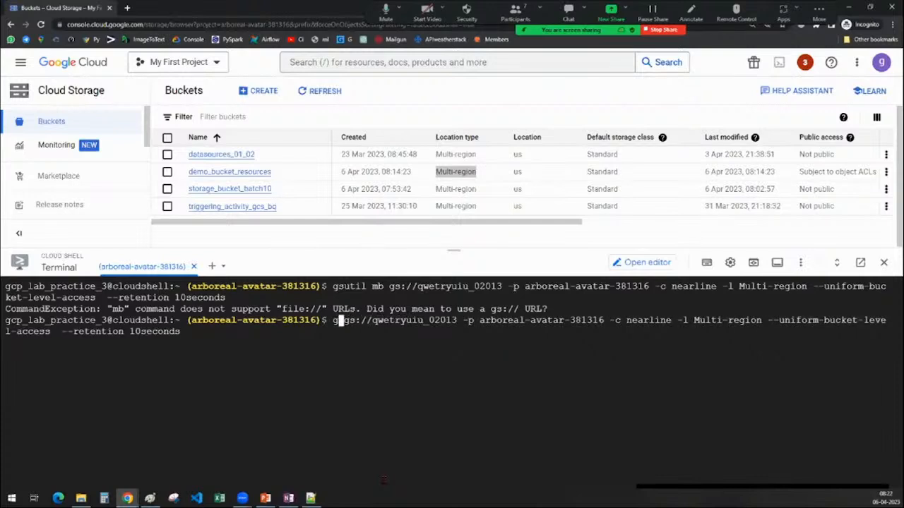
type("cloud ")
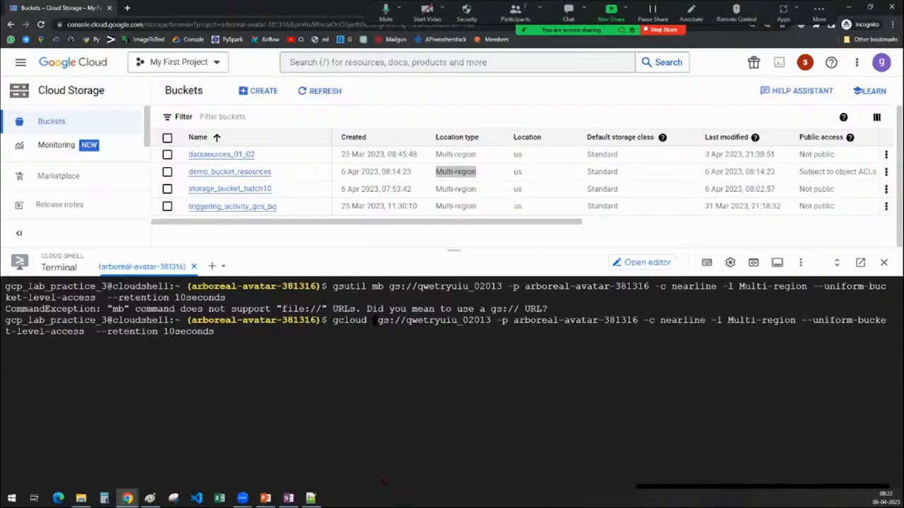
type("storage ")
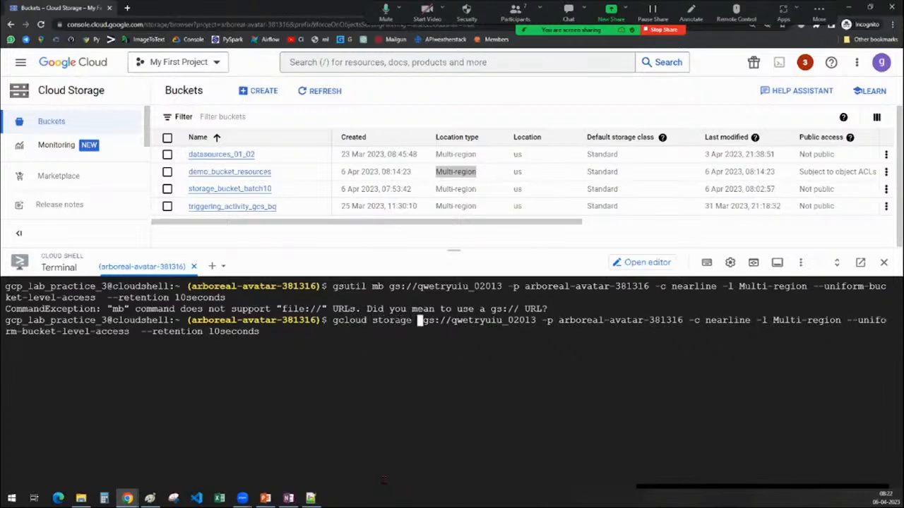
type("b")
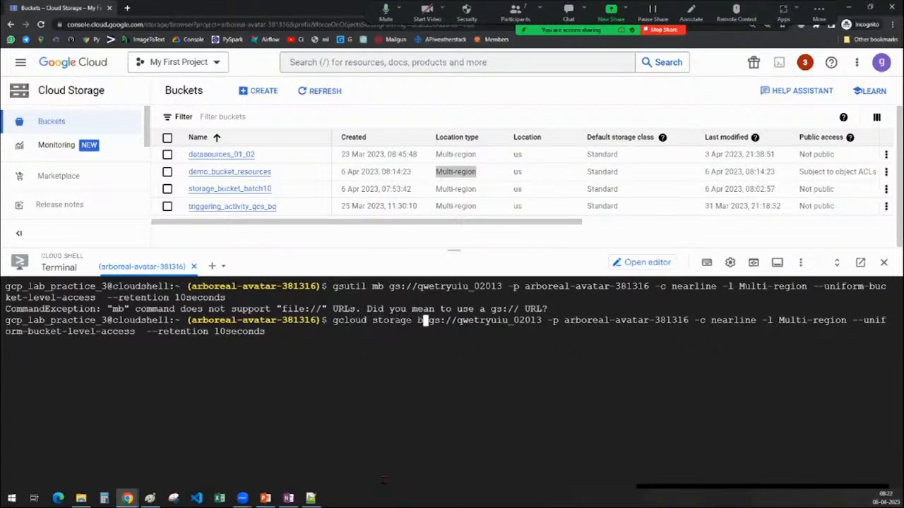
type("uckets ")
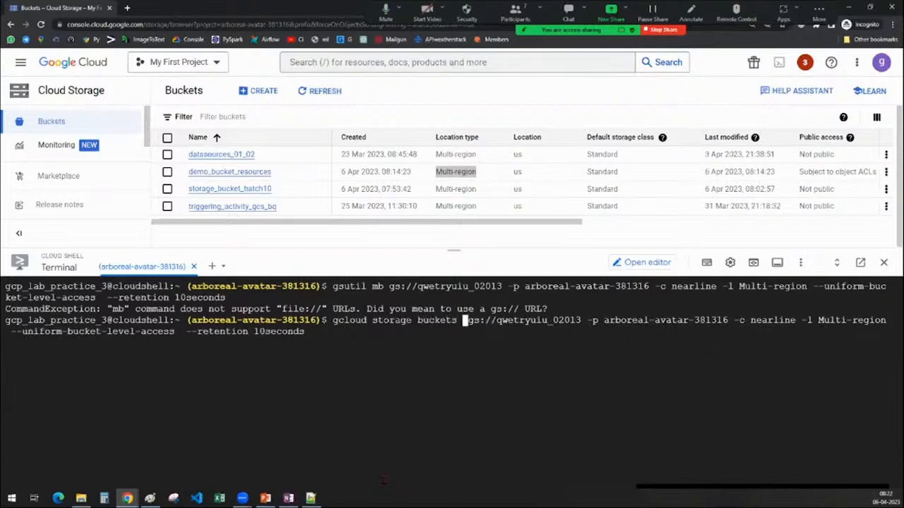
type("create")
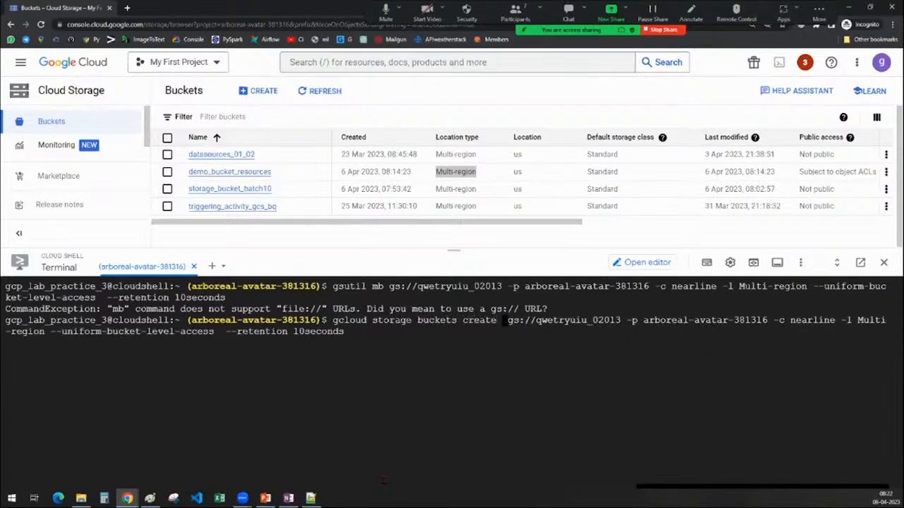
key("BackSpace")
key("Return")
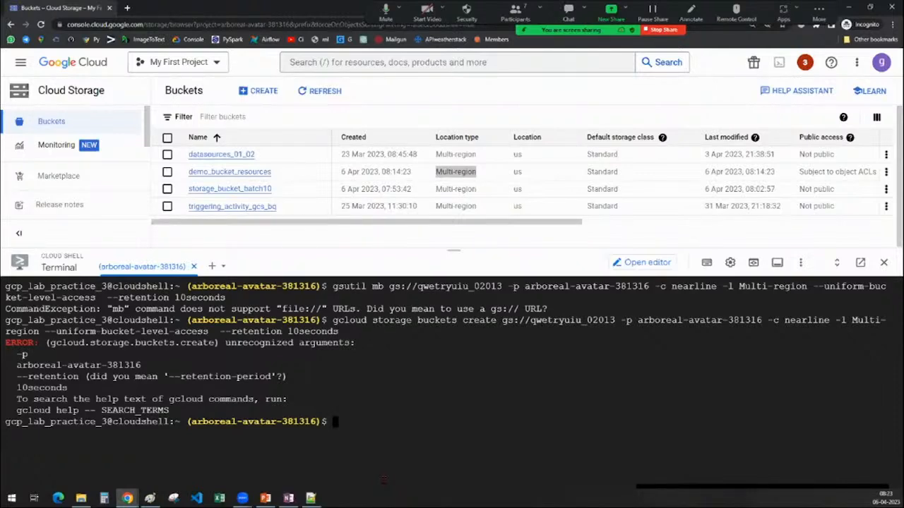
Recall the gcloud command, remove "--retention 10seconds" from its end, and run it again.
key("Up")
key("BackSpace")
key("BackSpace")
key("BackSpace")
key("BackSpace")
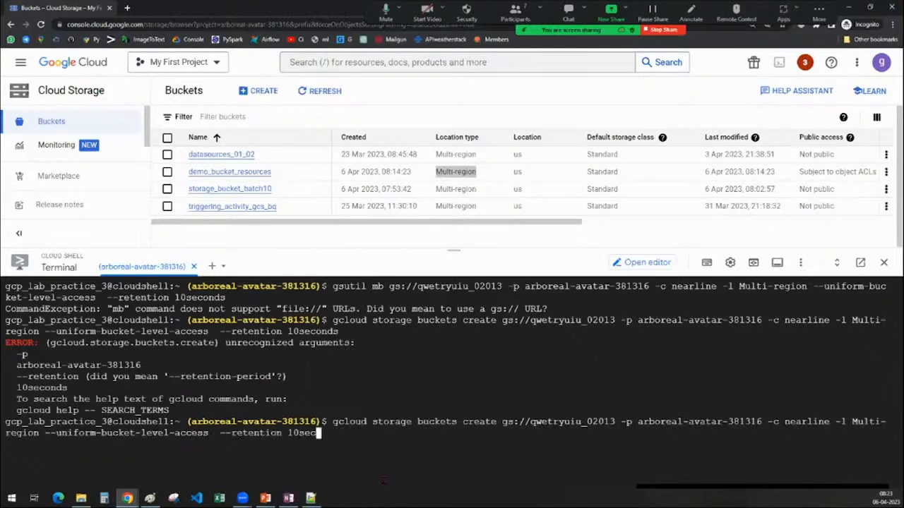
key("BackSpace")
key("BackSpace")
key("BackSpace")
key("BackSpace")
key("BackSpace")
key("BackSpace")
key("BackSpace")
key("BackSpace")
key("BackSpace")
key("BackSpace")
key("BackSpace")
key("BackSpace")
key("BackSpace")
key("BackSpace")
key("BackSpace")
key("BackSpace")
key("BackSpace")
key("Return")
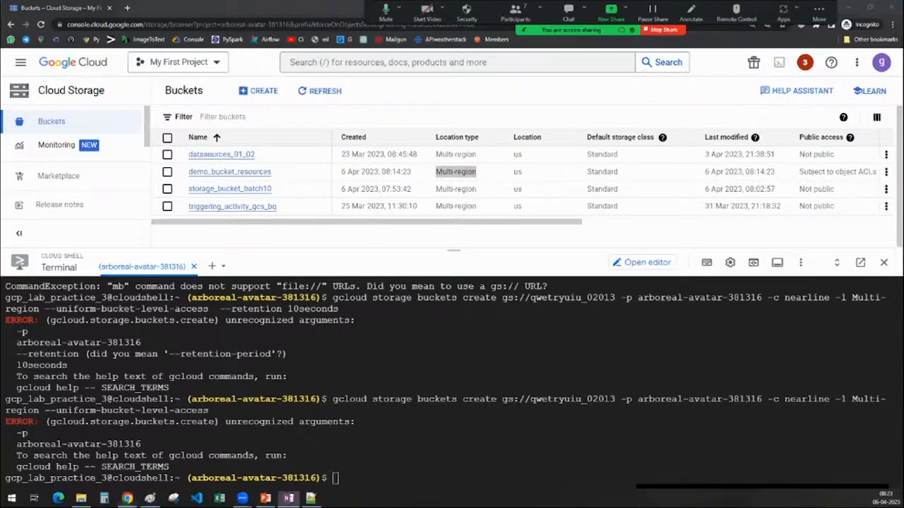
Switch to OneNote, delete "--uniform-bucket-level-access --retention 10seconds" from the noted gsutil command and select the remaining command.
key("alt+Tab")
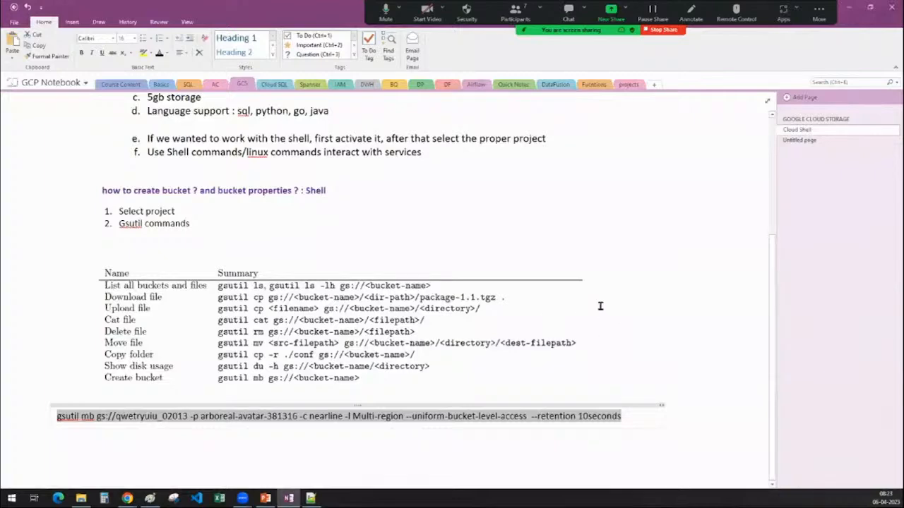
scroll(601, 306, "up", 3)
scroll(720, 329, "down", 3)
left_click_drag(628, 418, 120, 422)
key("alt+Tab")
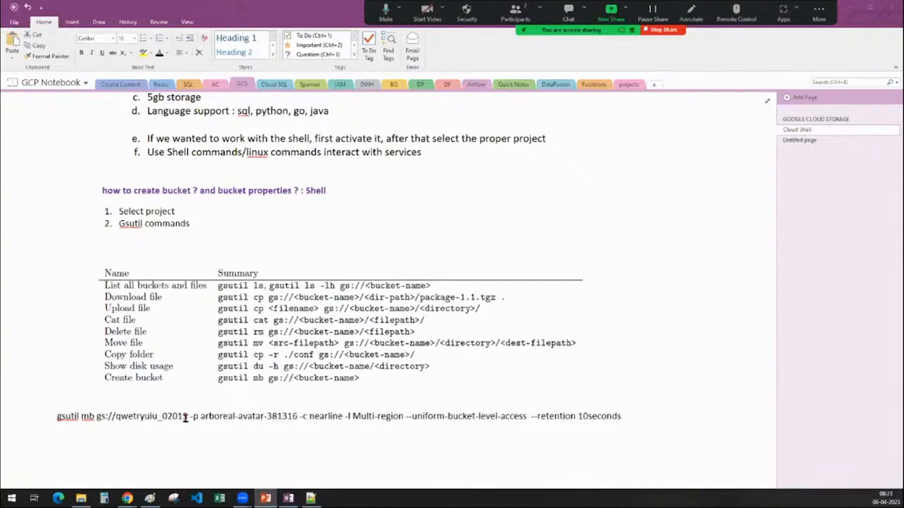
left_click_drag(96, 417, 194, 421)
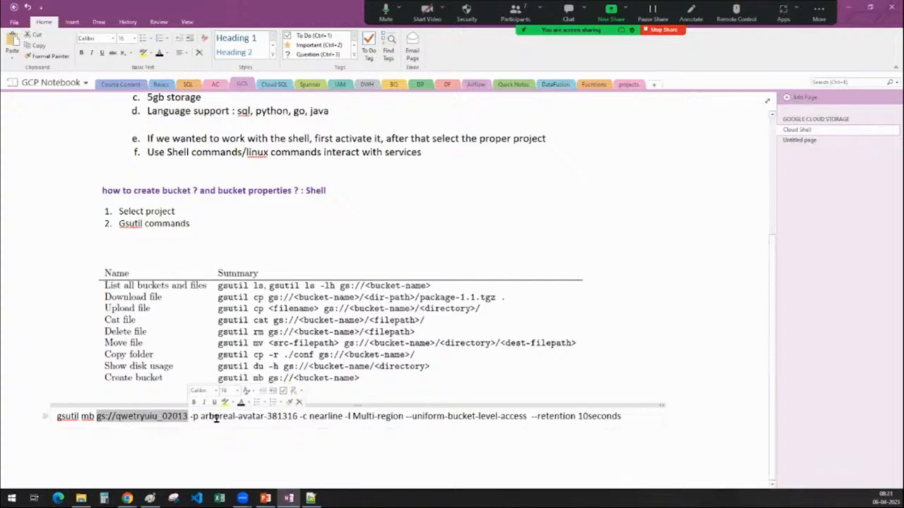
left_click_drag(201, 417, 343, 417)
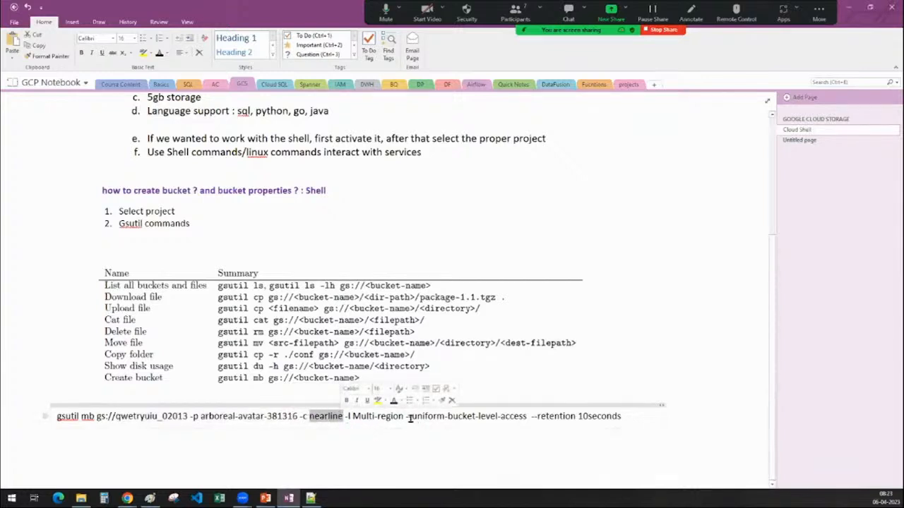
left_click_drag(406, 417, 630, 420)
key("BackSpace")
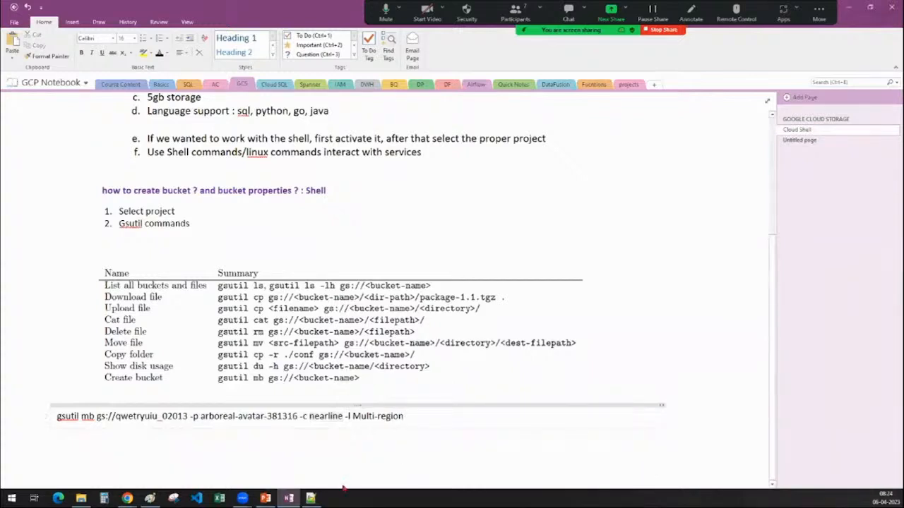
left_click_drag(384, 416, 48, 417)
key("ctrl+c")
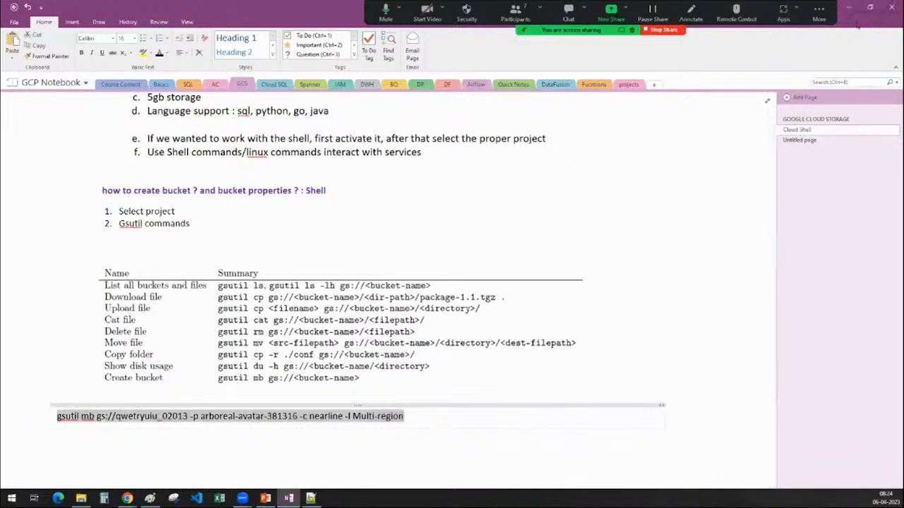
Switch to Chrome and try to create the bucket by running the shortened gsutil mb command from the notes in a cleared Cloud Shell terminal.
left_click(850, 7)
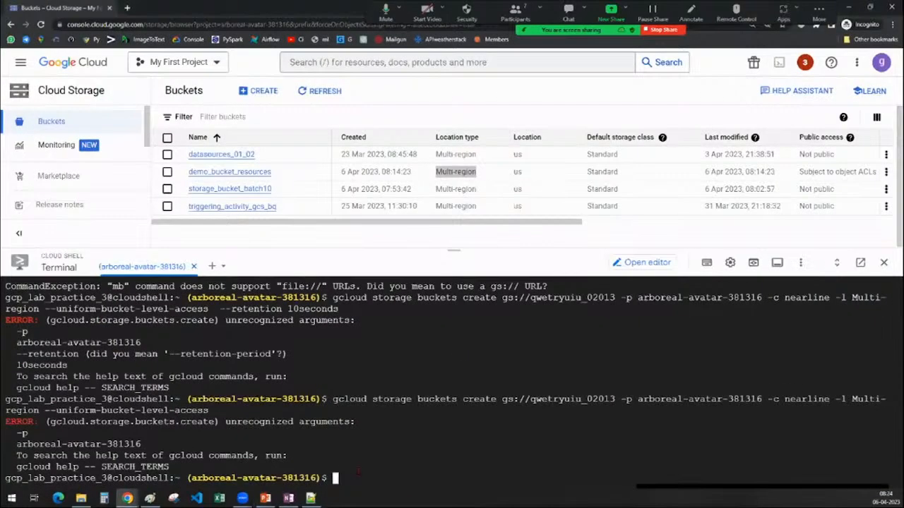
key("Up")
key("Up")
key("Up")
key("Up")
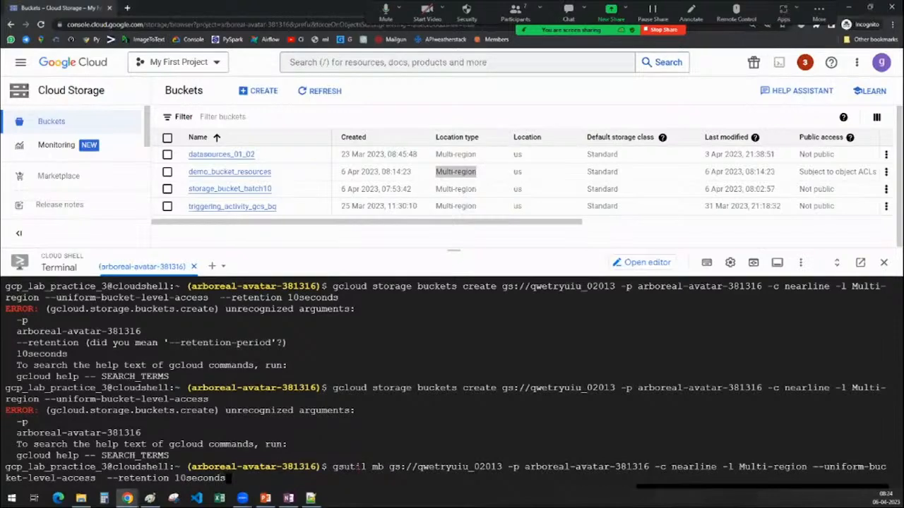
key("Return")
key("ctrl+v")
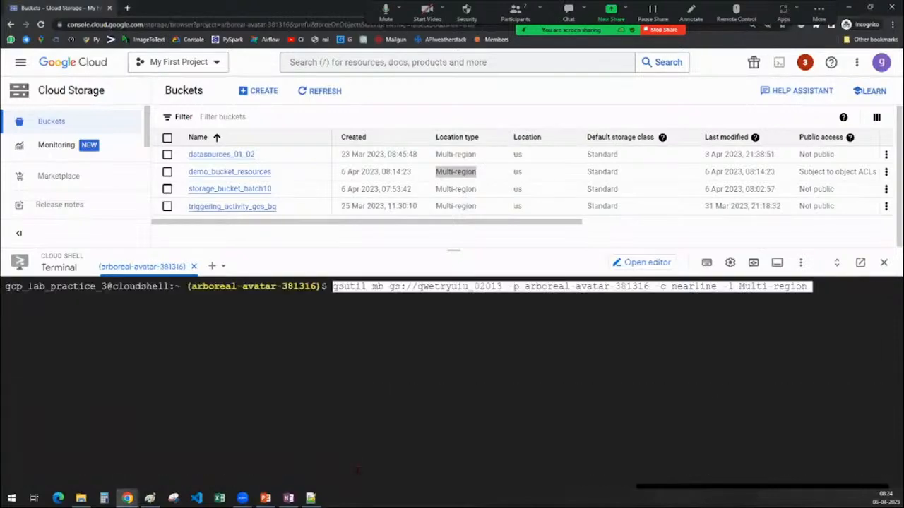
key("Return")
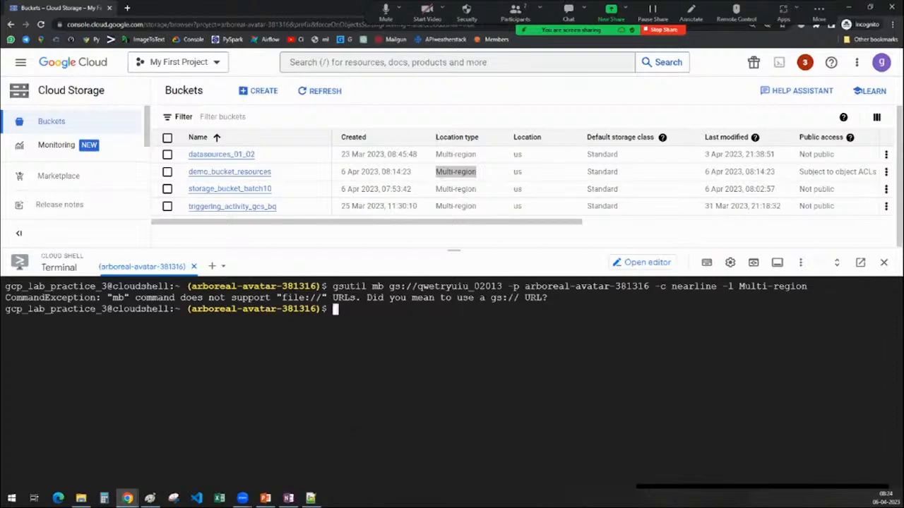
Copy the CommandException message from the terminal and search Google for it in a new browser tab.
left_click_drag(548, 298, 5, 298)
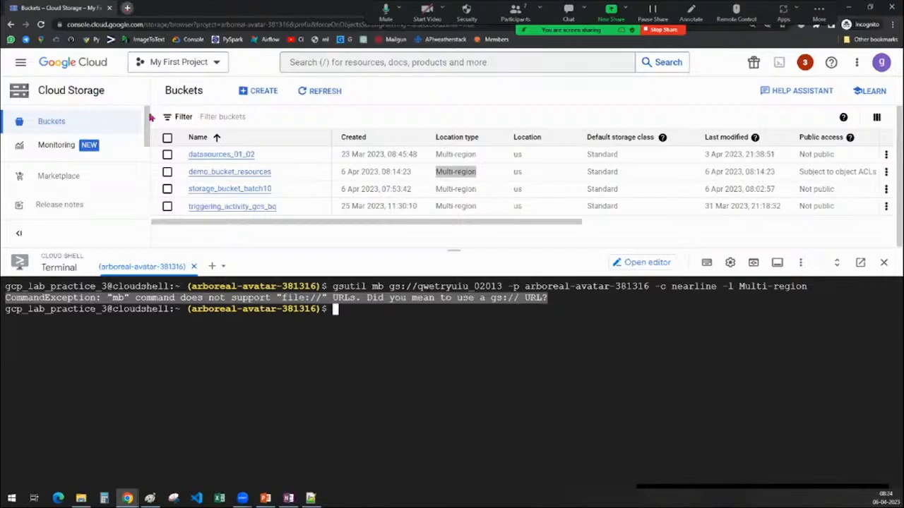
key("ctrl+t")
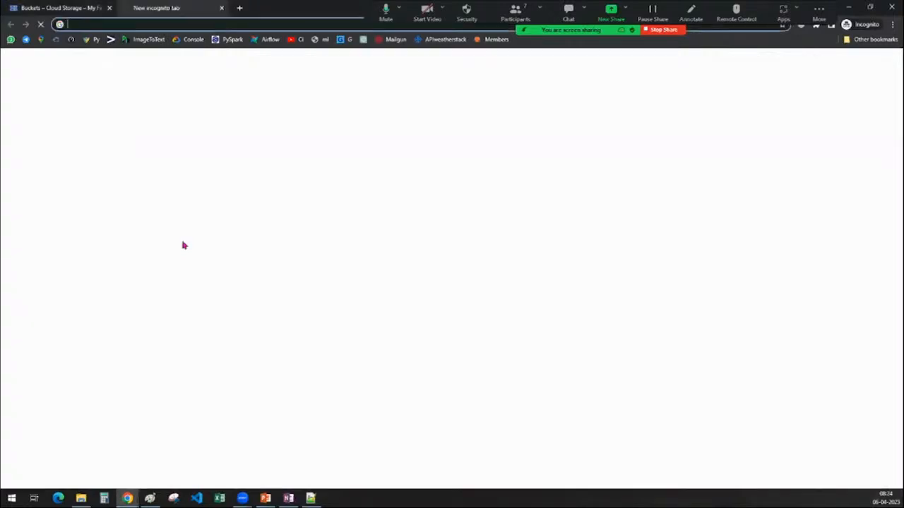
key("ctrl+v")
key("Return")
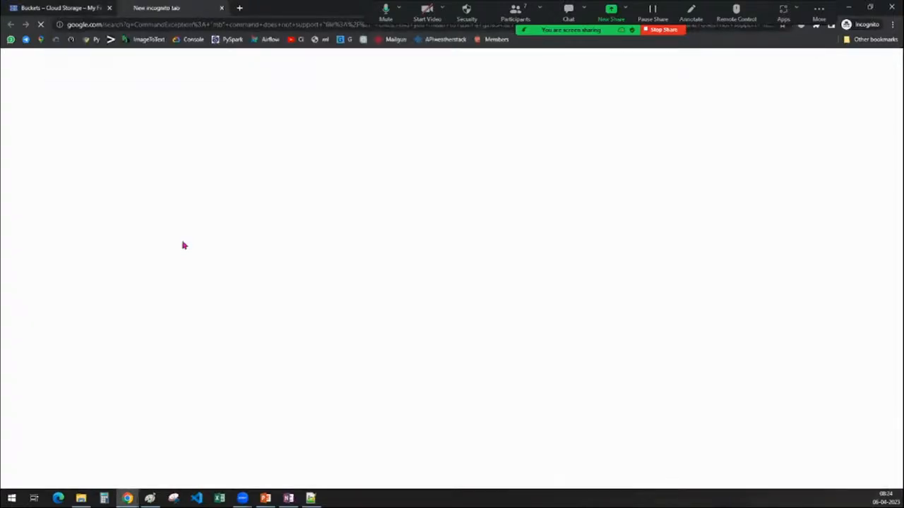
left_click(62, 8)
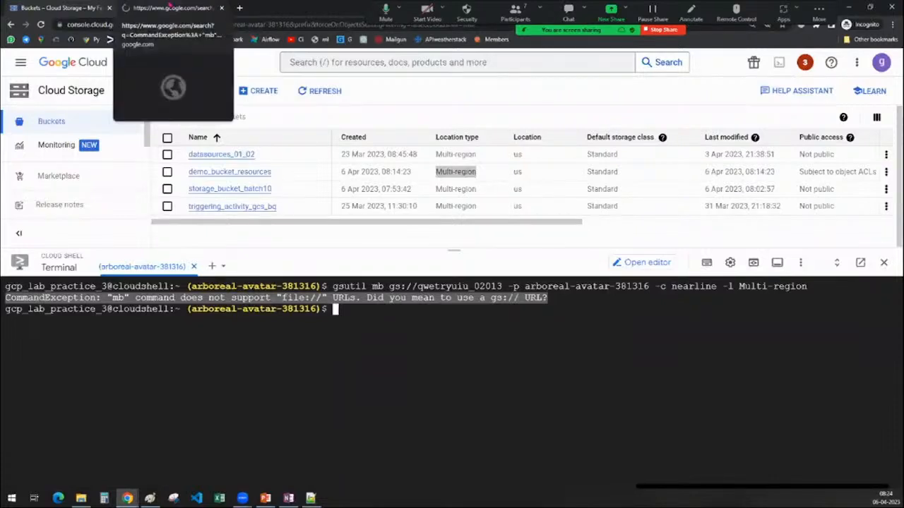
left_click(169, 8)
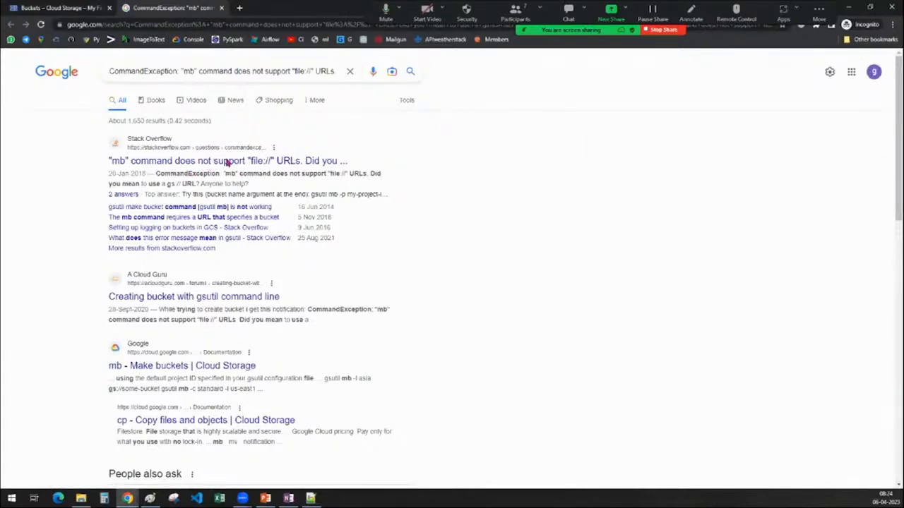
Open the Stack Overflow question about the "mb" command error and examine its answers for the correct argument order.
left_click(261, 161)
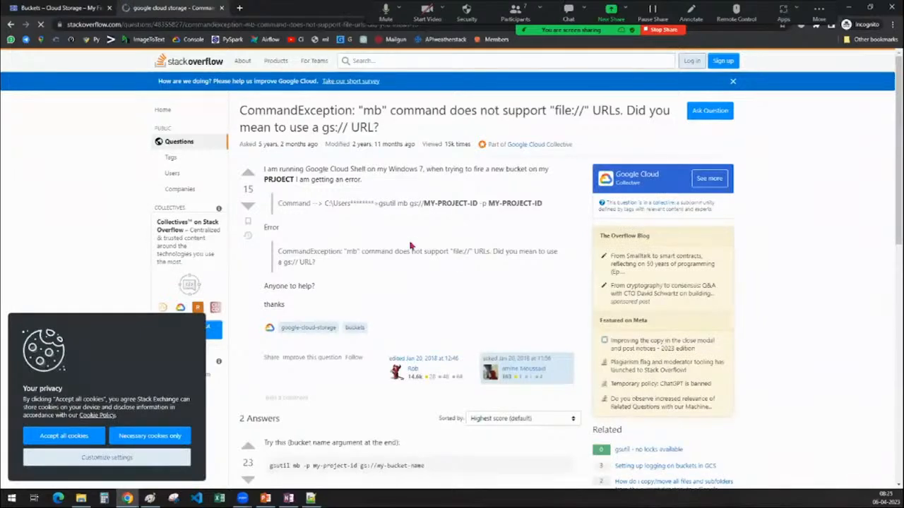
scroll(411, 245, "down", 3)
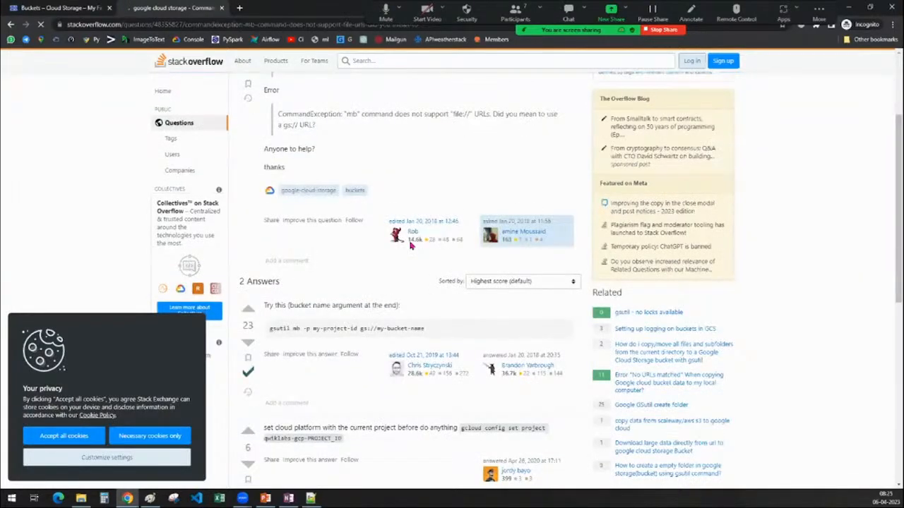
scroll(305, 289, "down", 1)
scroll(306, 289, "up", 1)
left_click_drag(360, 331, 465, 336)
left_click(466, 337)
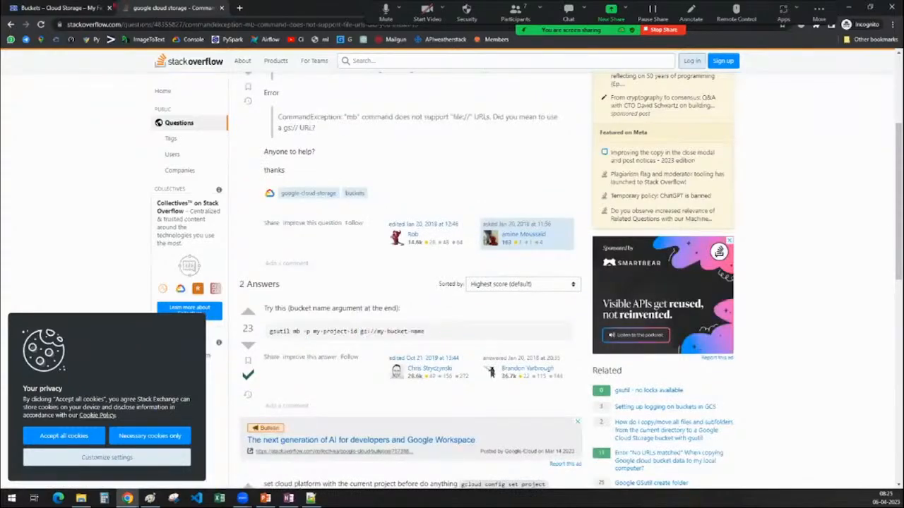
Switch to OneNote, move "gs://qwetryuiu_02013" to the end of the noted gsutil mb command and copy the whole command.
left_click(102, 7)
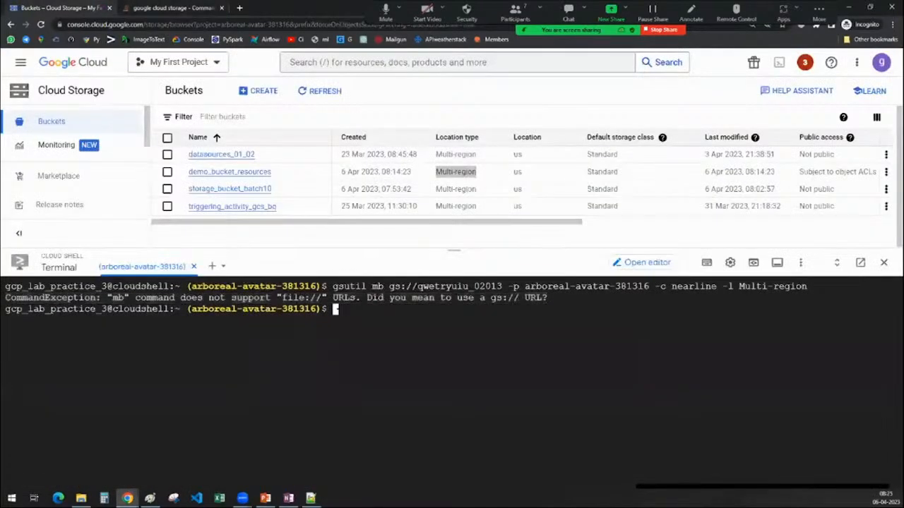
left_click(289, 498)
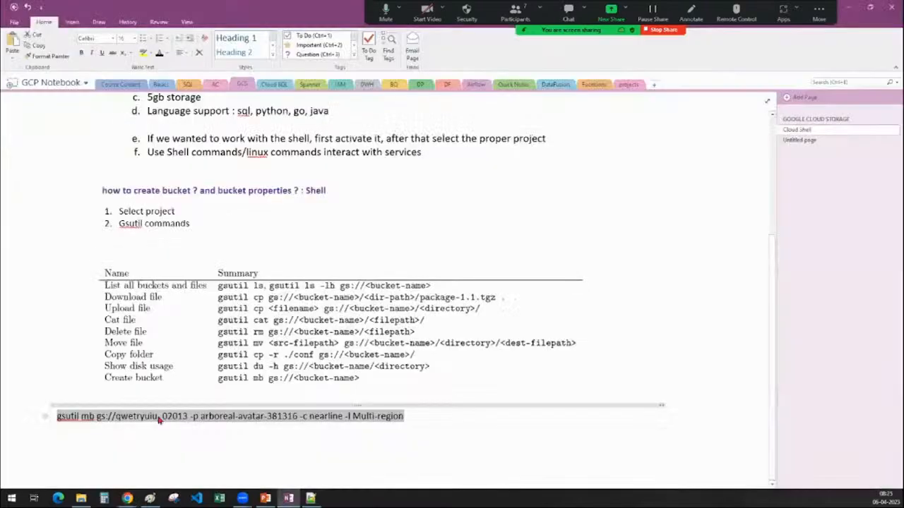
left_click(159, 420)
left_click_drag(97, 417, 189, 417)
key("ctrl+c")
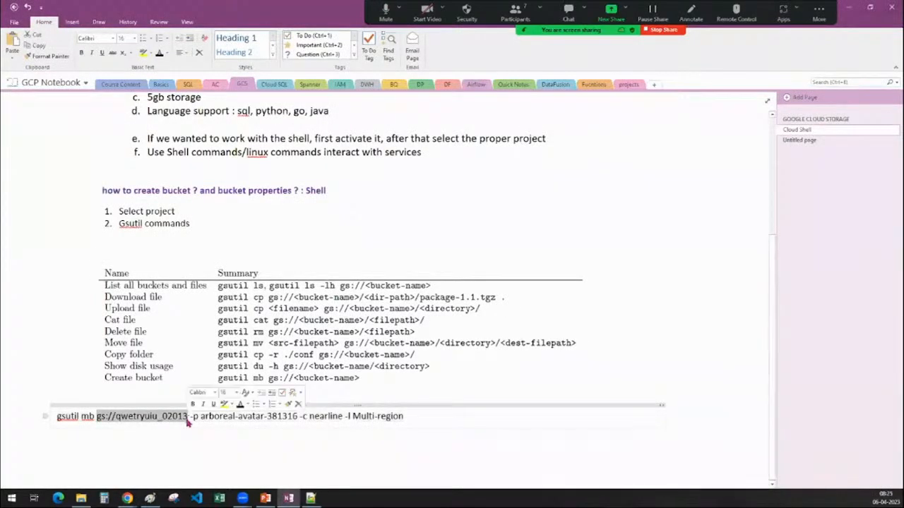
key("BackSpace")
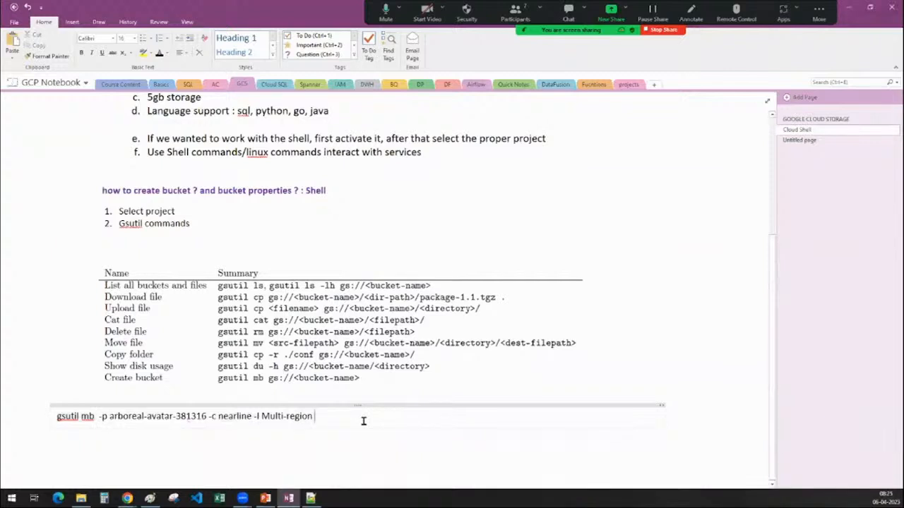
key("ctrl+v")
left_click_drag(415, 415, 50, 416)
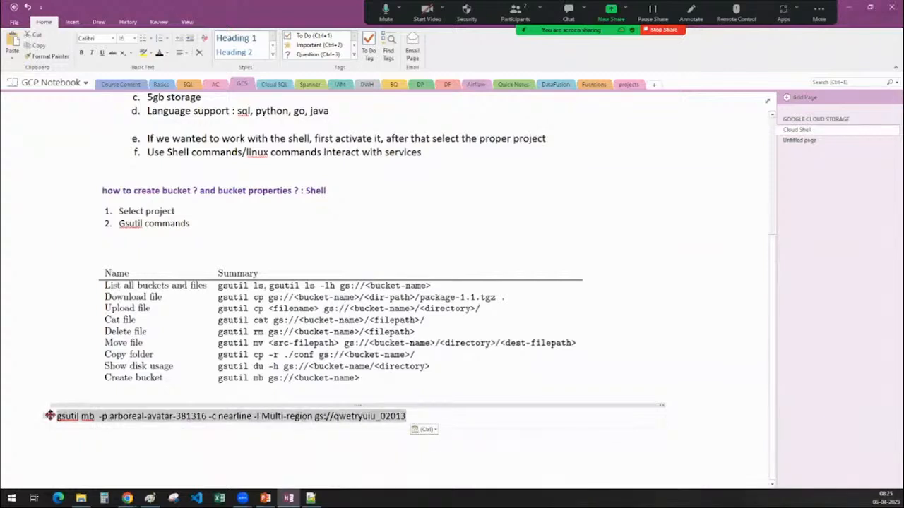
key("ctrl+c")
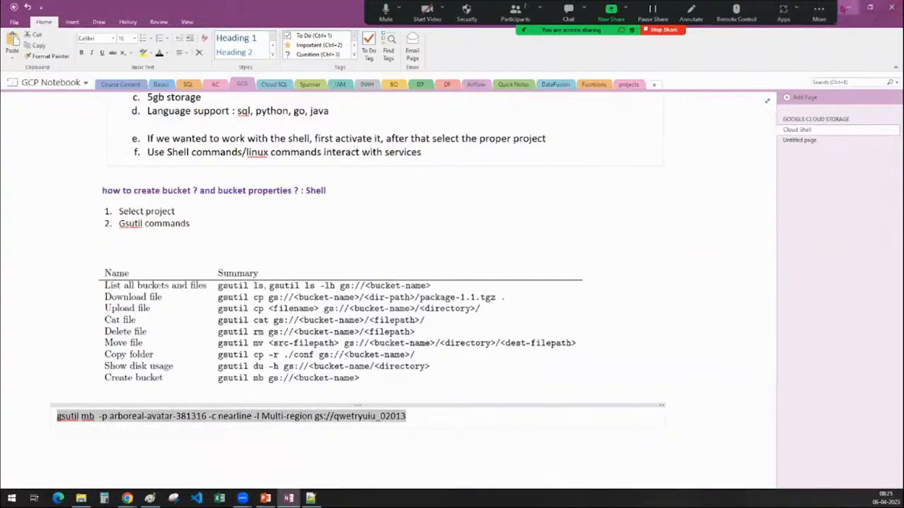
Switch to Chrome and run the reordered gsutil mb command in Cloud Shell, with the bucket URL after "-l Multi-region".
left_click(843, 8)
key("ctrl+v")
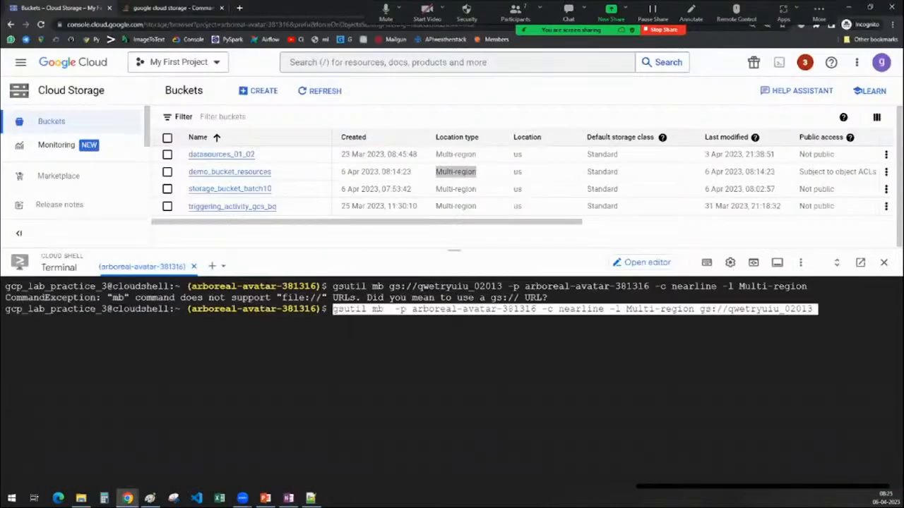
key("Return")
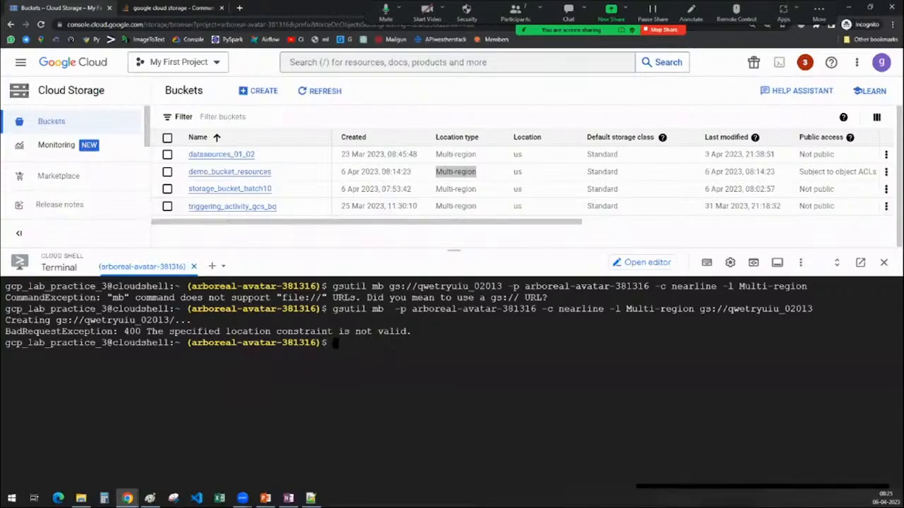
key("alt+Tab")
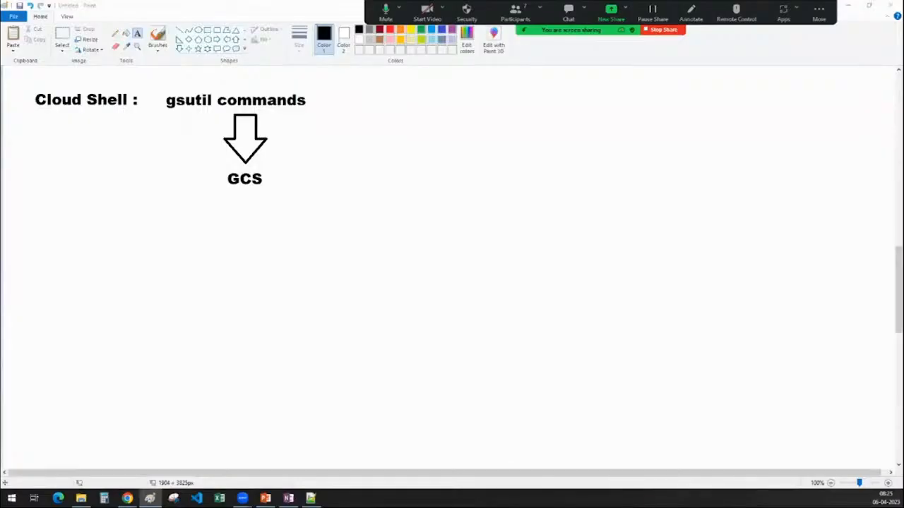
key("alt+Tab")
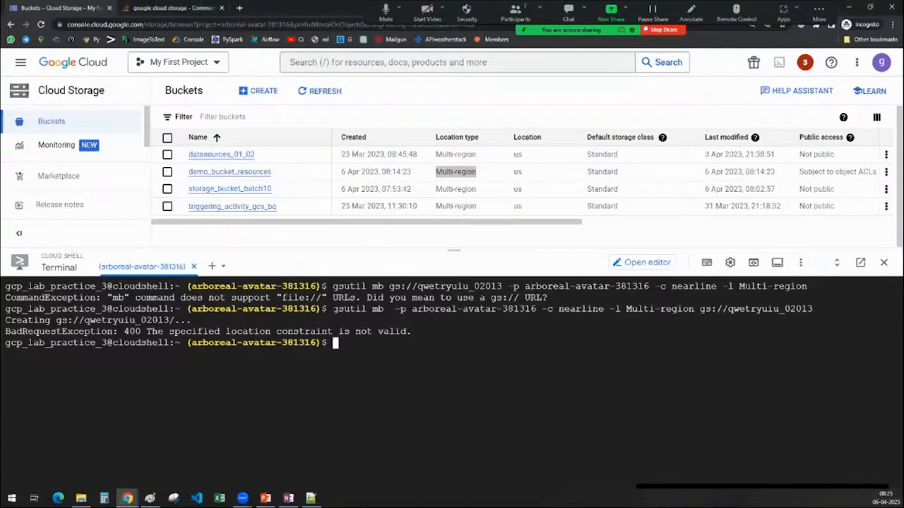
Copy the last gsutil mb command to the prompt, replace the location "Multi-region" with "US-EAST1" and run it.
left_click_drag(333, 309, 813, 310)
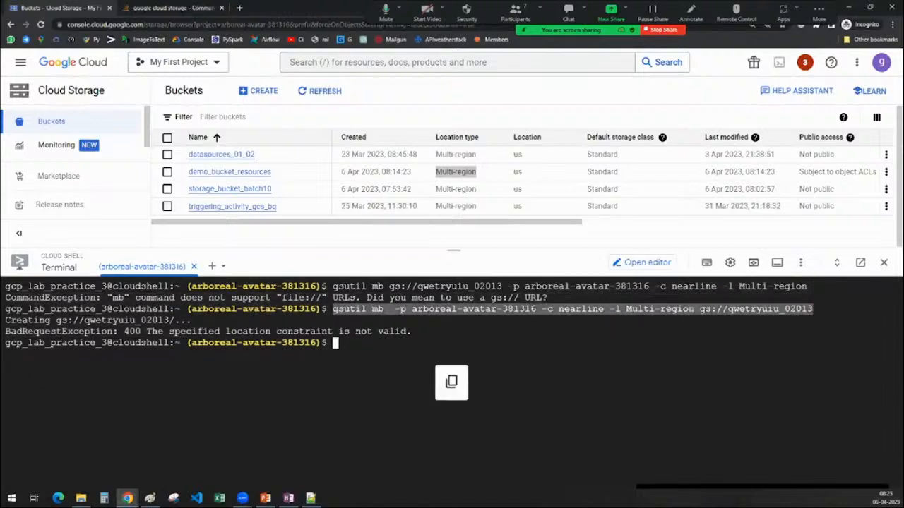
key("ctrl+v")
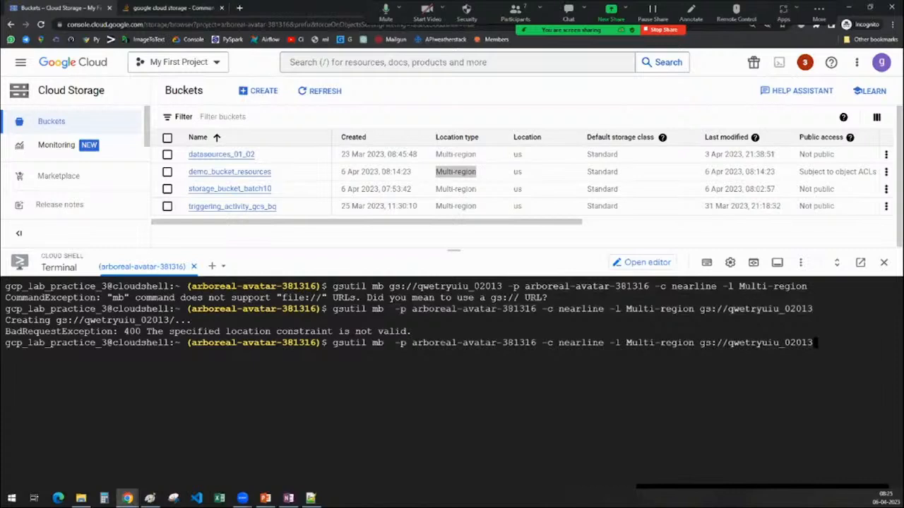
key("Left")
key("Left")
key("ctrl+Left")
key("ctrl+Left")
key("ctrl+Left")
key("ctrl+Left")
key("Right")
key("Right")
key("Right")
key("Right")
key("Right")
key("Right")
key("BackSpace")
key("BackSpace")
key("BackSpace")
key("BackSpace")
key("BackSpace")
key("BackSpace")
key("BackSpace")
key("BackSpace")
key("BackSpace")
key("BackSpace")
key("BackSpace")
key("BackSpace")
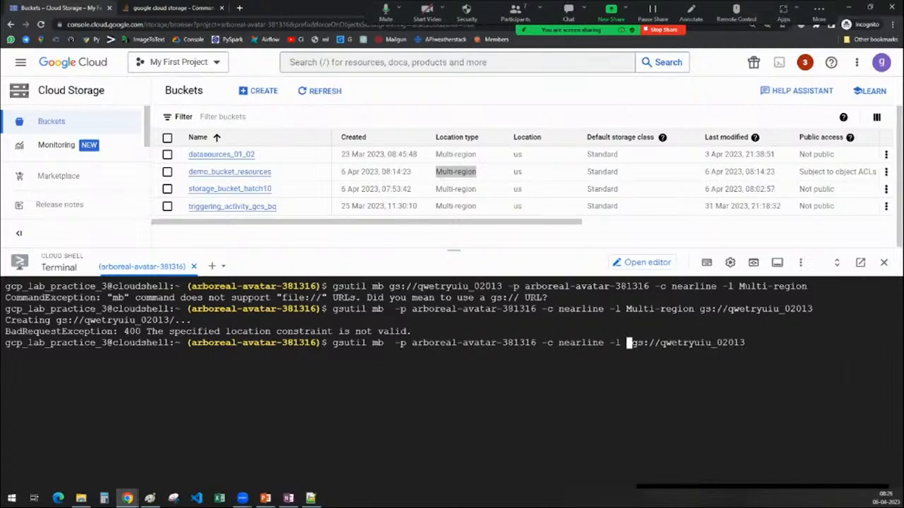
type("US")
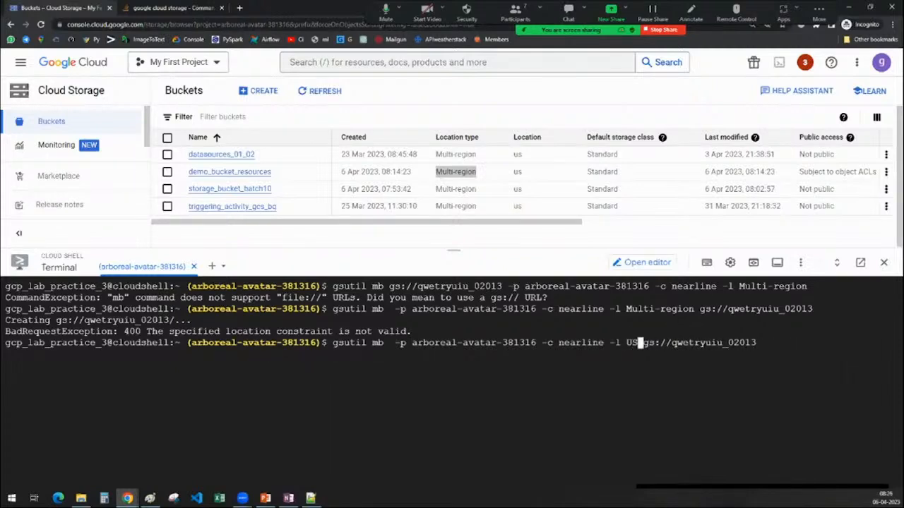
type("-EAST")
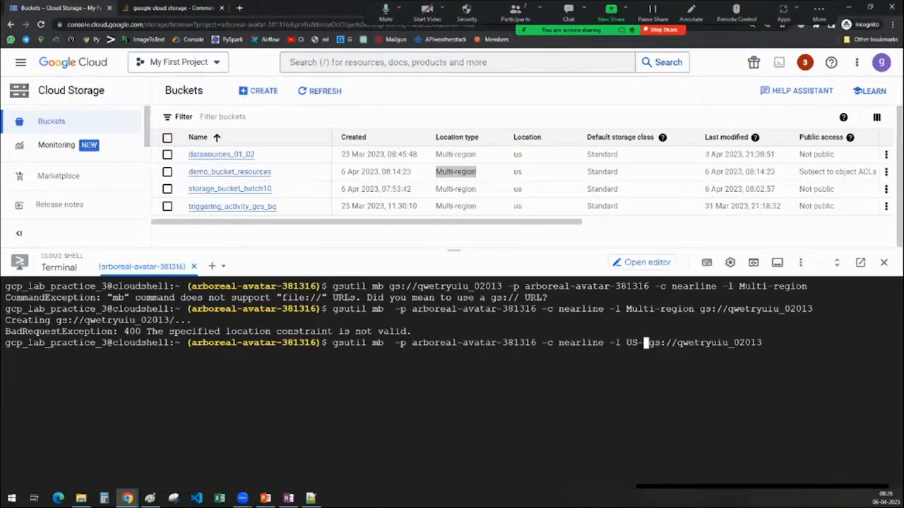
type("-2")
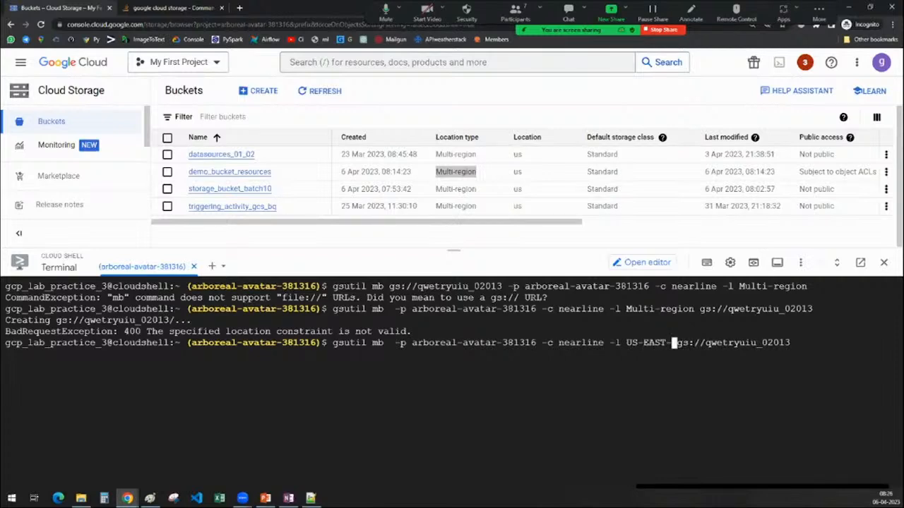
key("BackSpace")
key("BackSpace")
type("1")
key("BackSpace")
key("Return")
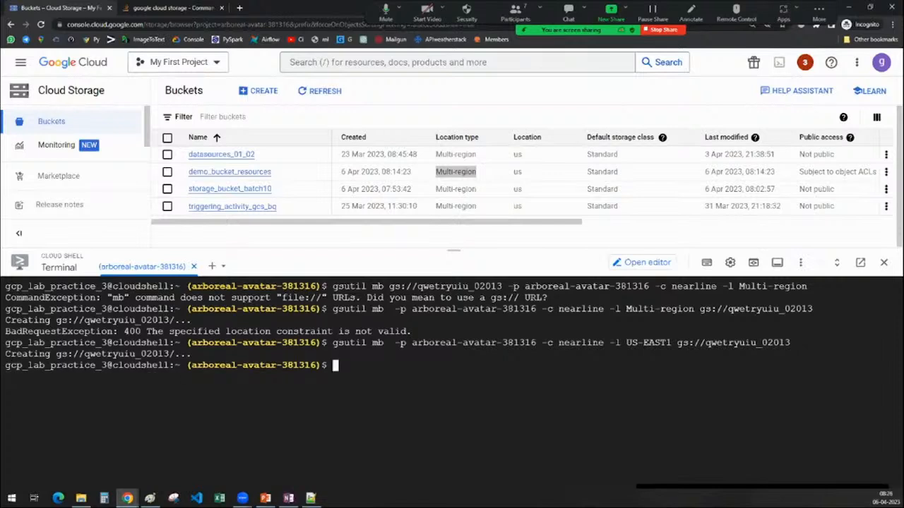
Refresh the bucket list and check the location type and location of qwetryuiu_02013 against the command.
left_click(298, 93)
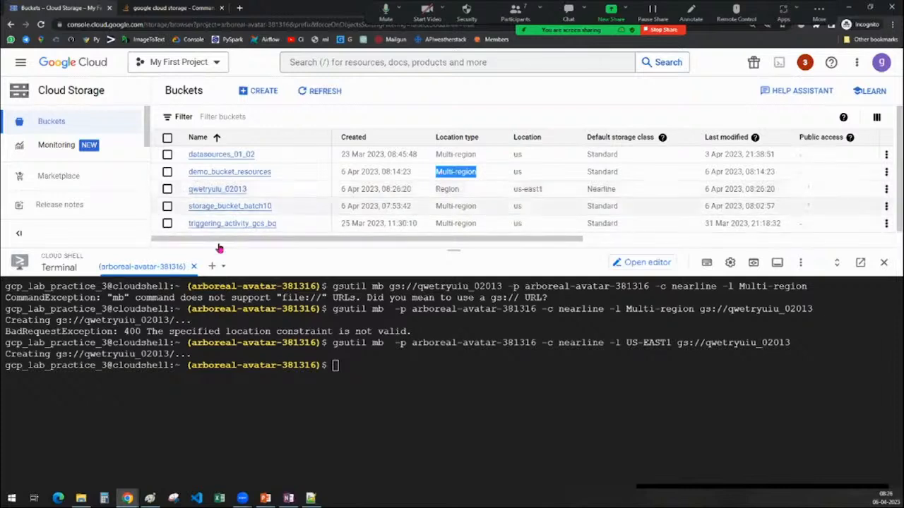
left_click(167, 189)
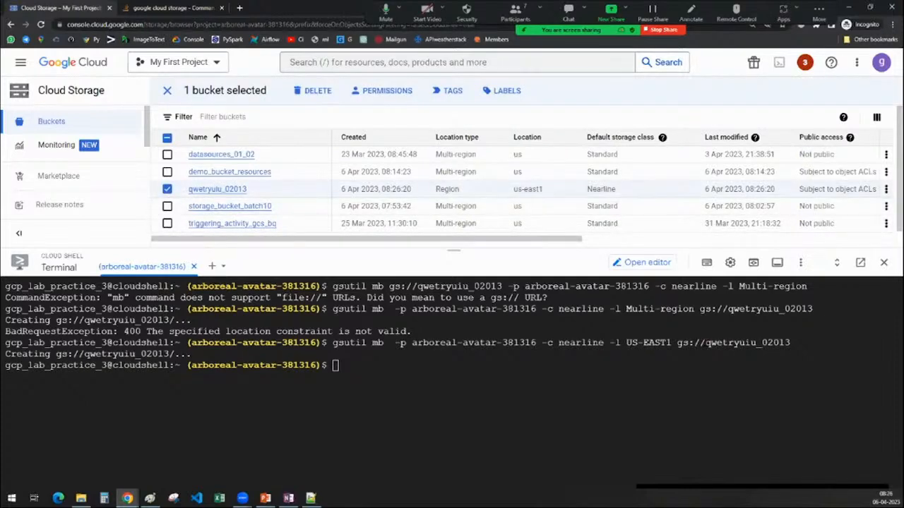
left_click_drag(704, 343, 797, 342)
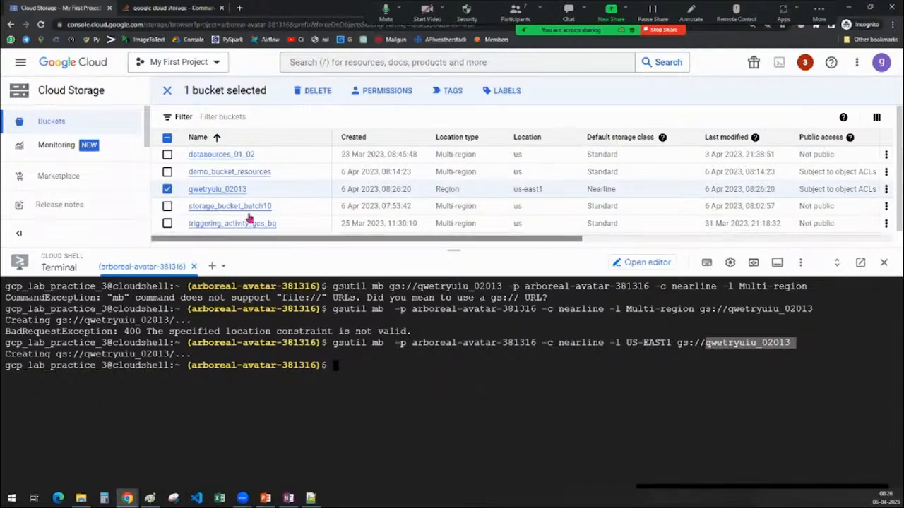
double_click(435, 190)
left_click_drag(514, 190, 547, 193)
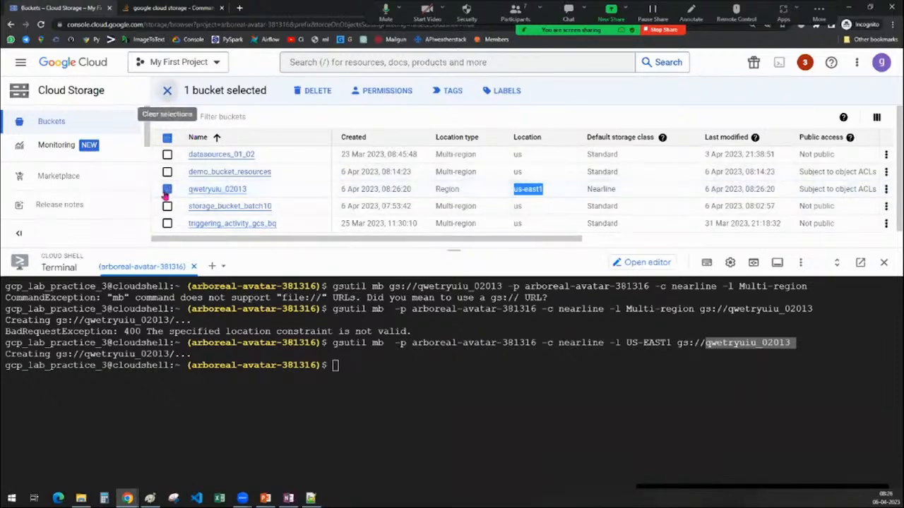
left_click(168, 92)
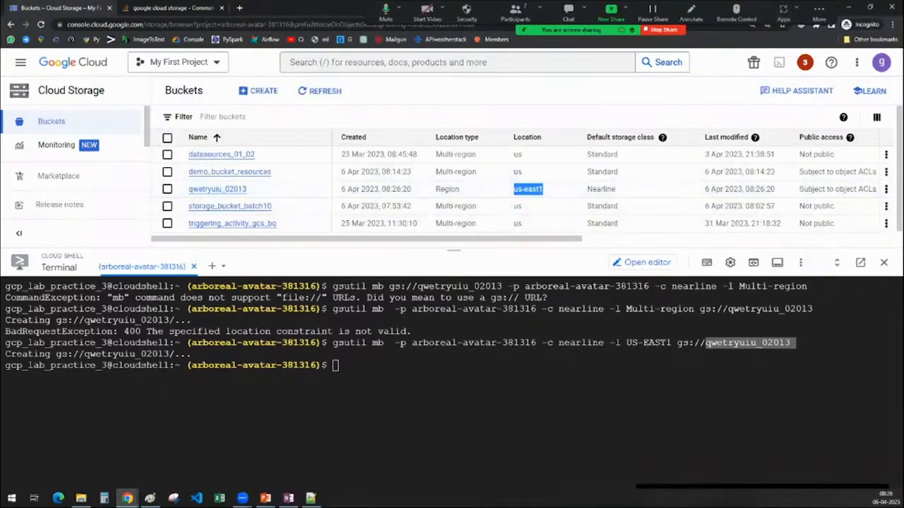
left_click(397, 401)
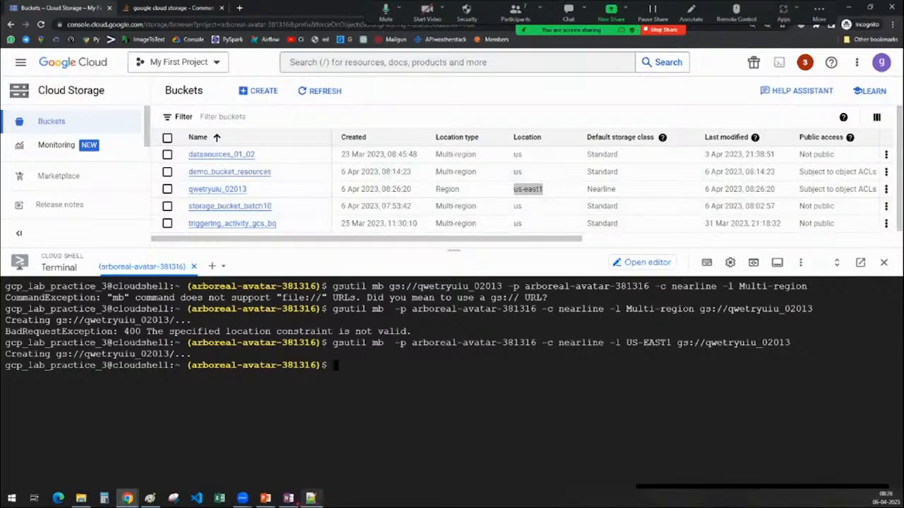
Switch to OneNote, review the gsutil command table for bucket and file operations, and return to Chrome.
left_click(288, 498)
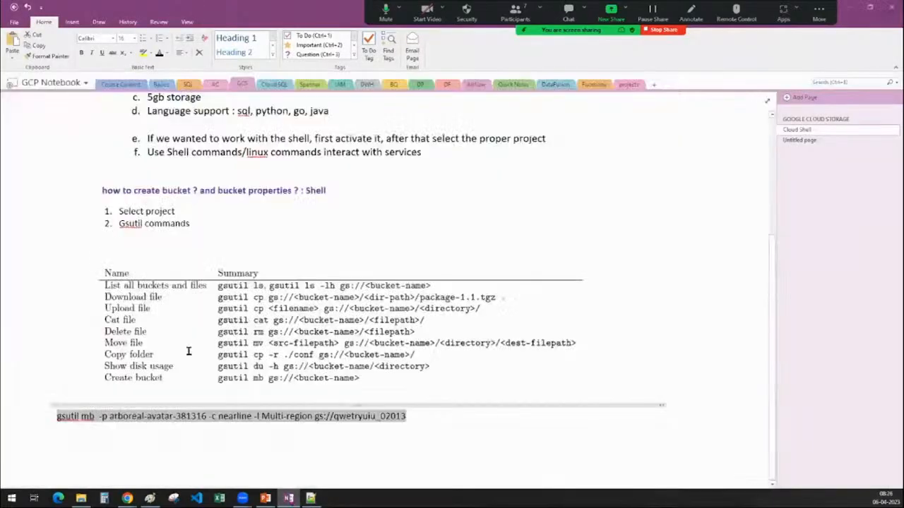
left_click(171, 311)
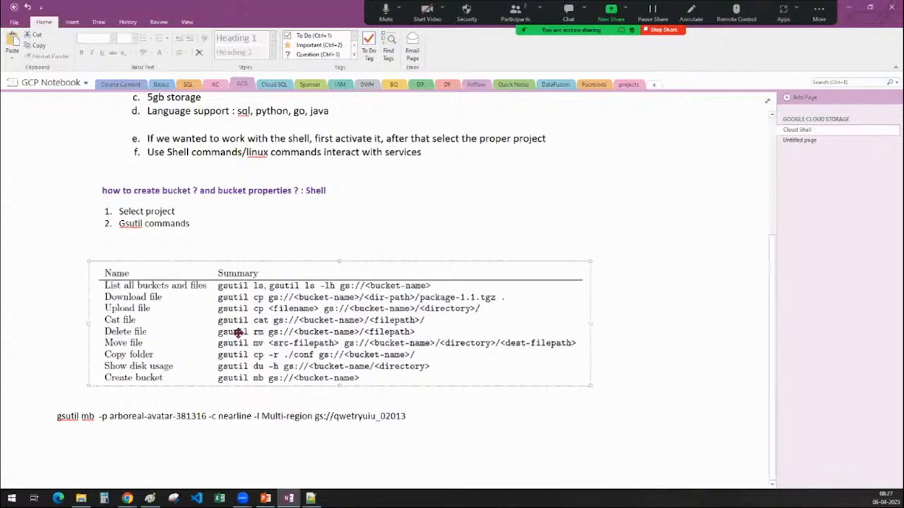
left_click(850, 7)
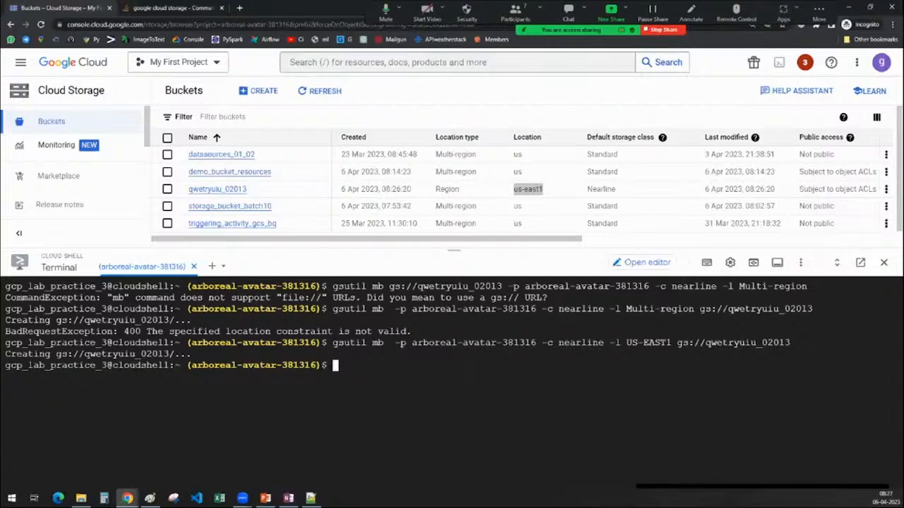
Try to remove the bucket by running "gsutil rm gs://qwetryuiu_02013" in Cloud Shell, copying the bucket name from the bucket list.
type("SUTIL")
key("BackSpace")
key("BackSpace")
key("BackSpace")
key("BackSpace")
key("BackSpace")
key("BackSpace")
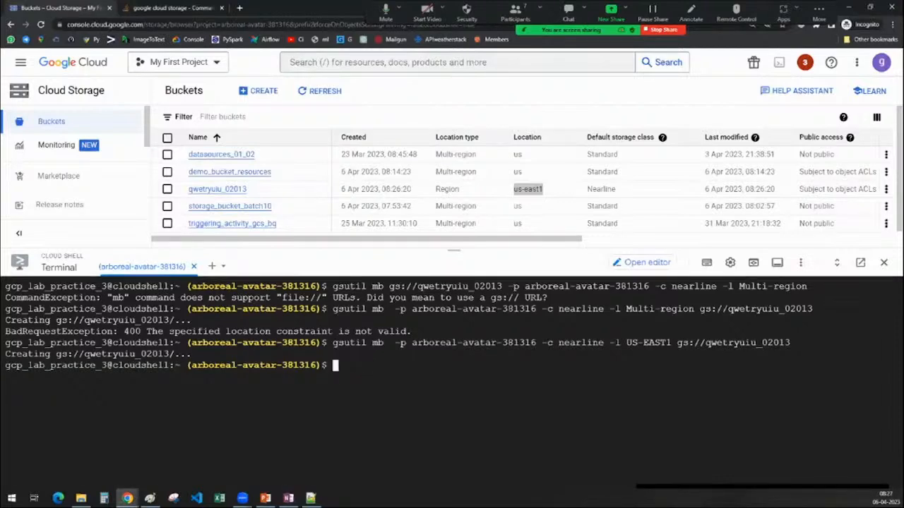
type("gsutil rm")
left_click(167, 190)
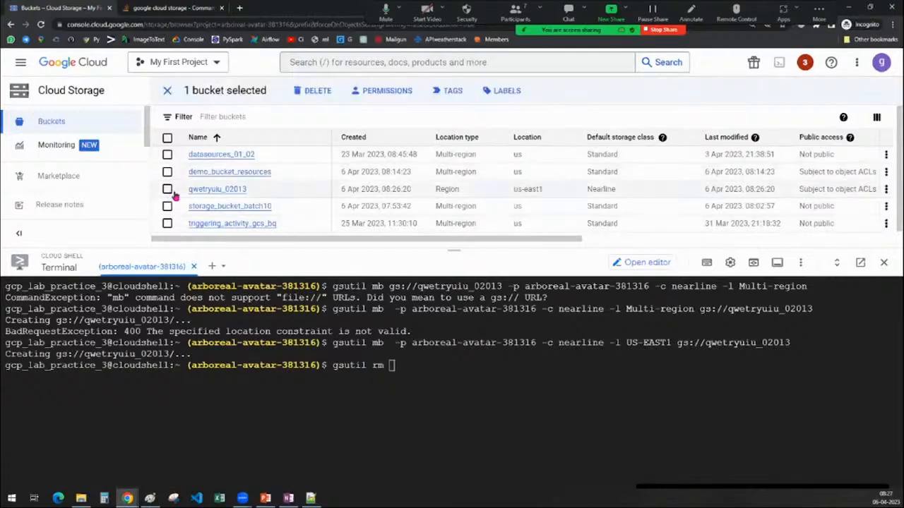
left_click_drag(256, 189, 187, 189)
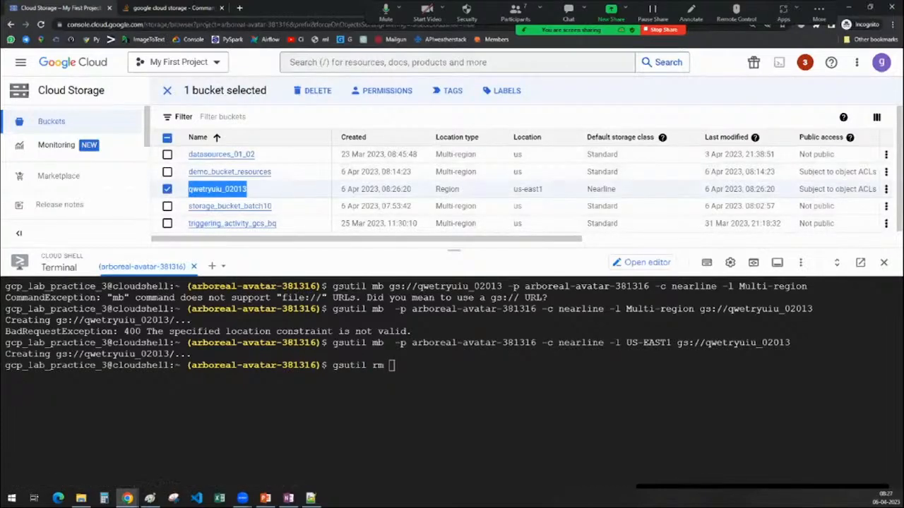
key("ctrl+c")
left_click(393, 366)
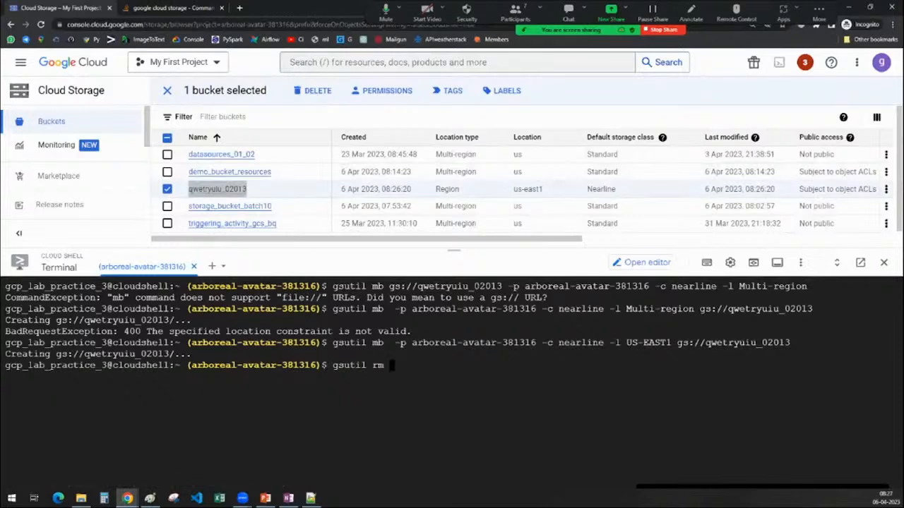
type("gs://")
key("ctrl+v")
key("Return")
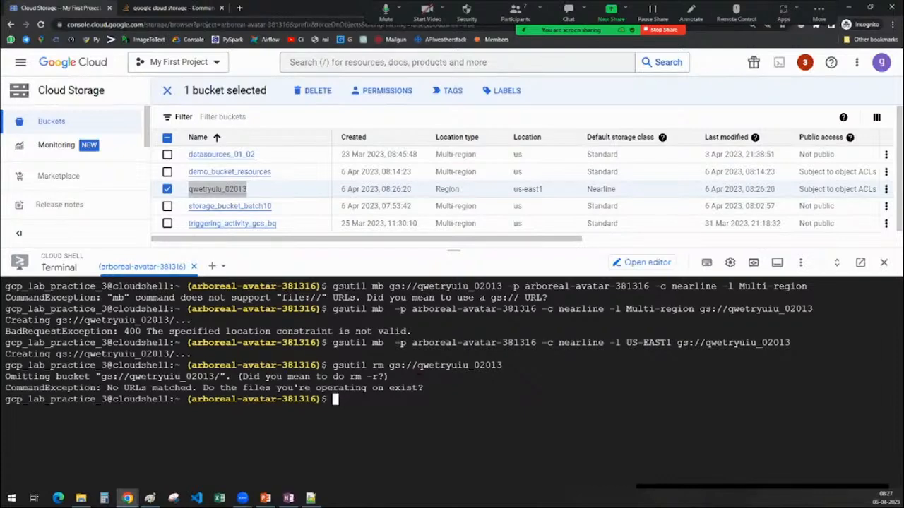
Rerun the gsutil rm command for qwetryuiu_02013 with the "-r" option added and refresh the bucket list.
key("Up")
key("Left")
key("Left")
key("Left")
key("Left")
key("Left")
key("Left")
key("Left")
key("Left")
key("Left")
key("Left")
key("Left")
key("Left")
key("Left")
key("Left")
key("Left")
key("Left")
key("Left")
key("Left")
key("Left")
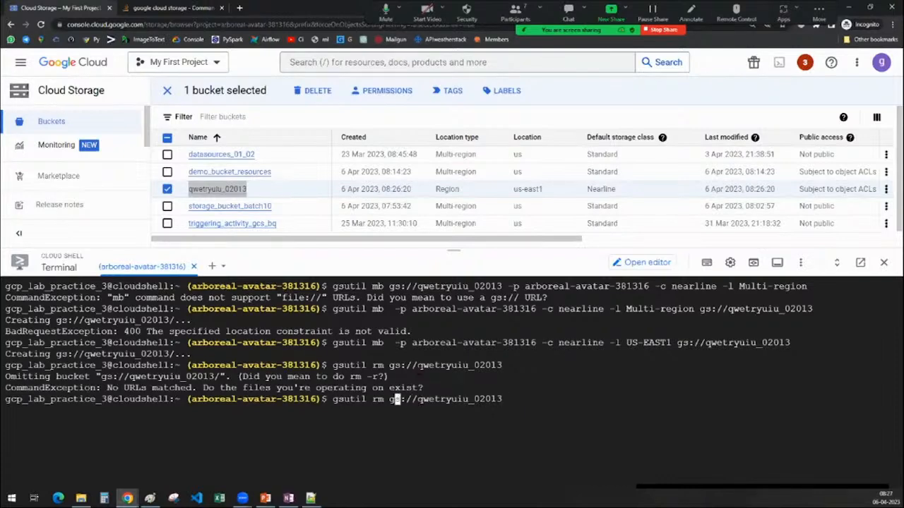
type("-r")
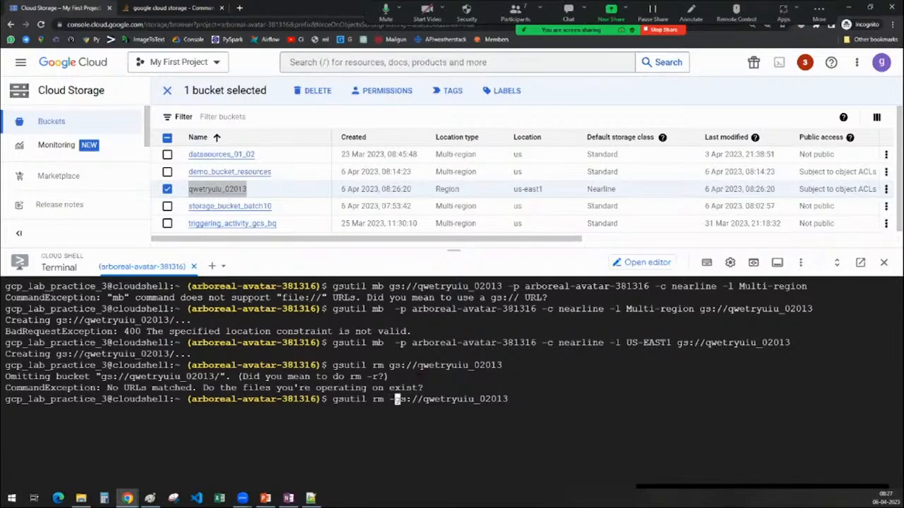
key("Return")
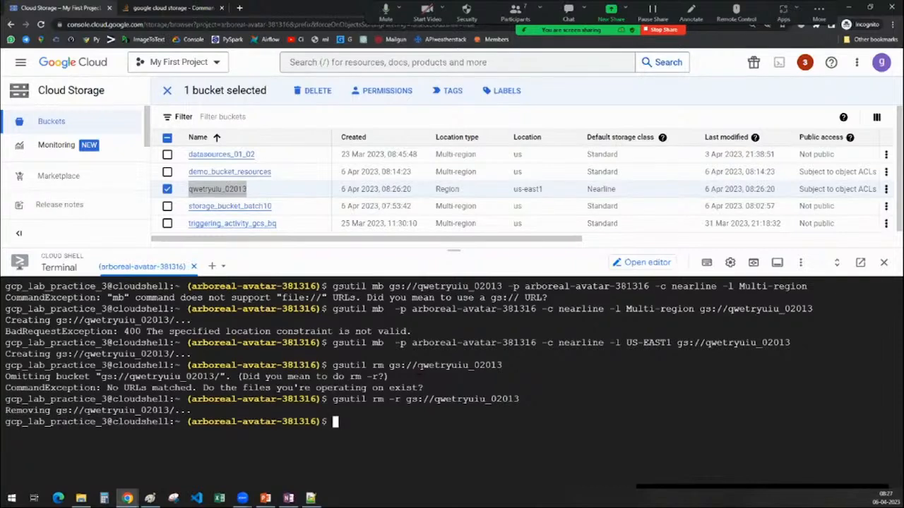
left_click(168, 92)
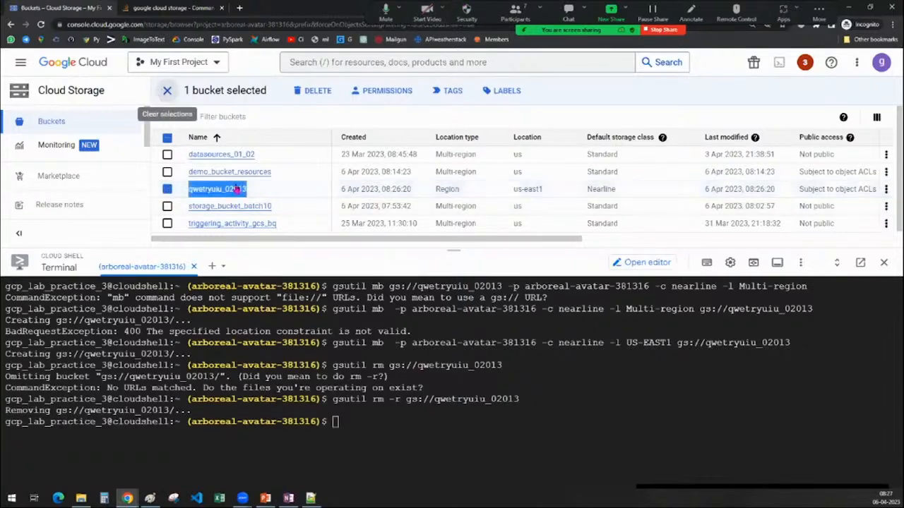
left_click(326, 91)
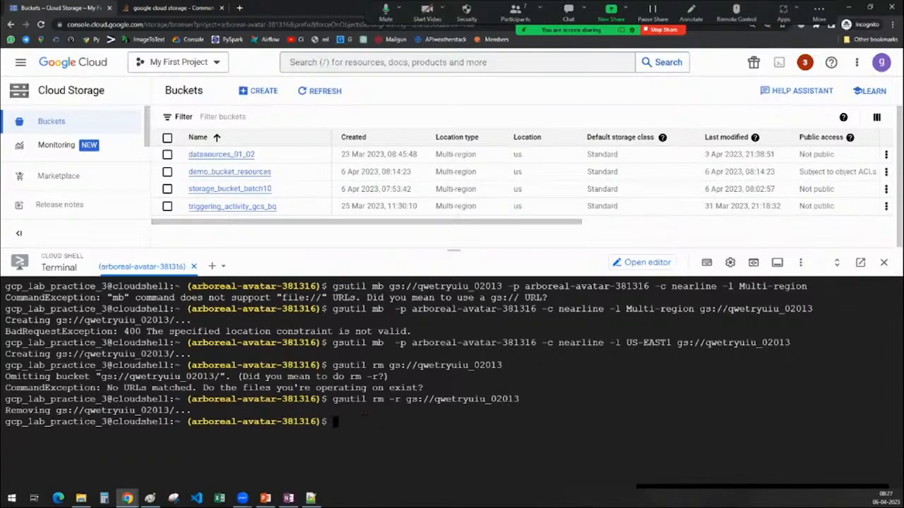
Check the objects in demo_bucket_resources, return to the bucket list and open the details of Javafile.js in datasources_01_02.
left_click(220, 177)
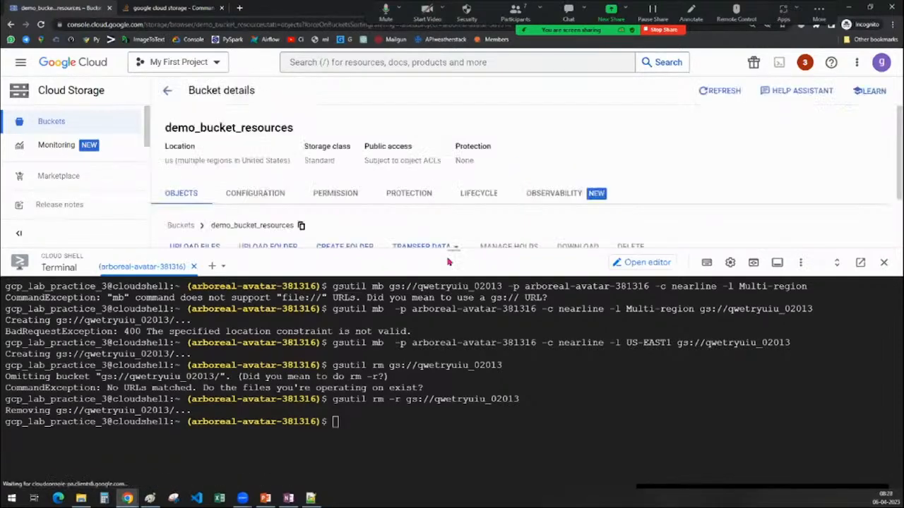
left_click_drag(452, 271, 453, 403)
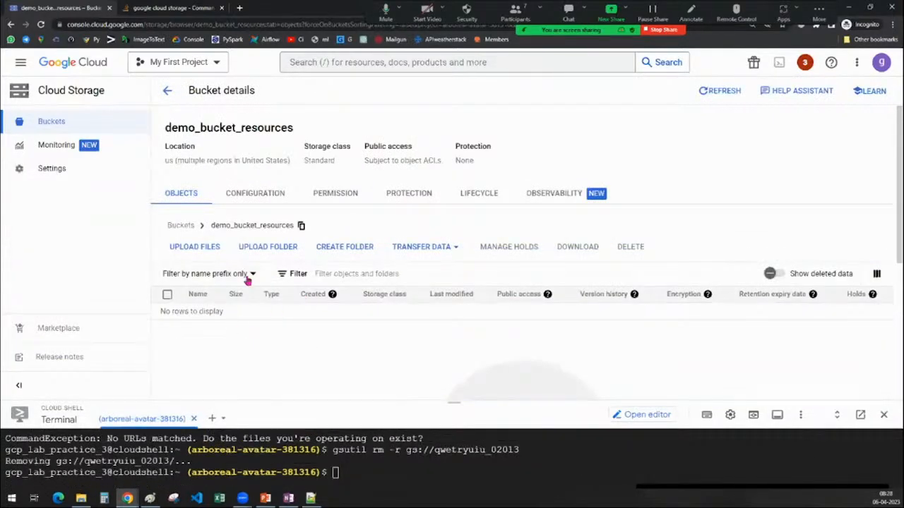
left_click(168, 91)
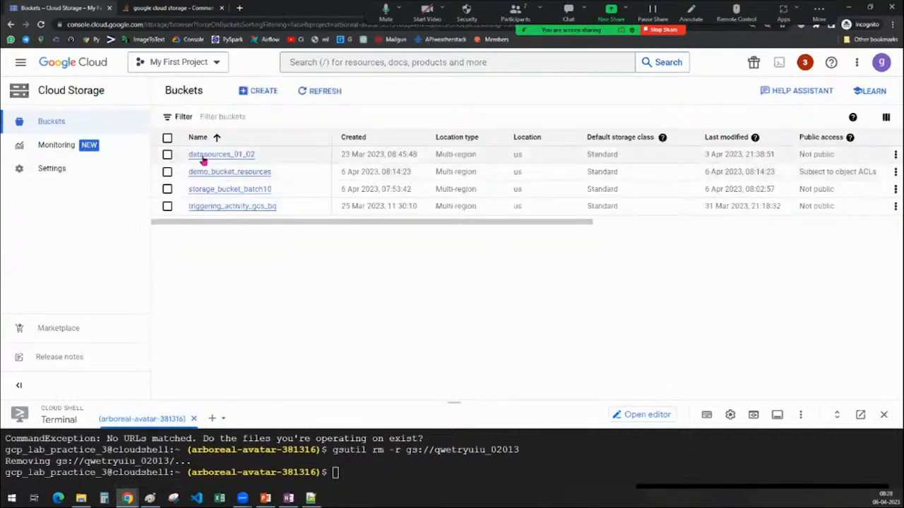
left_click(203, 157)
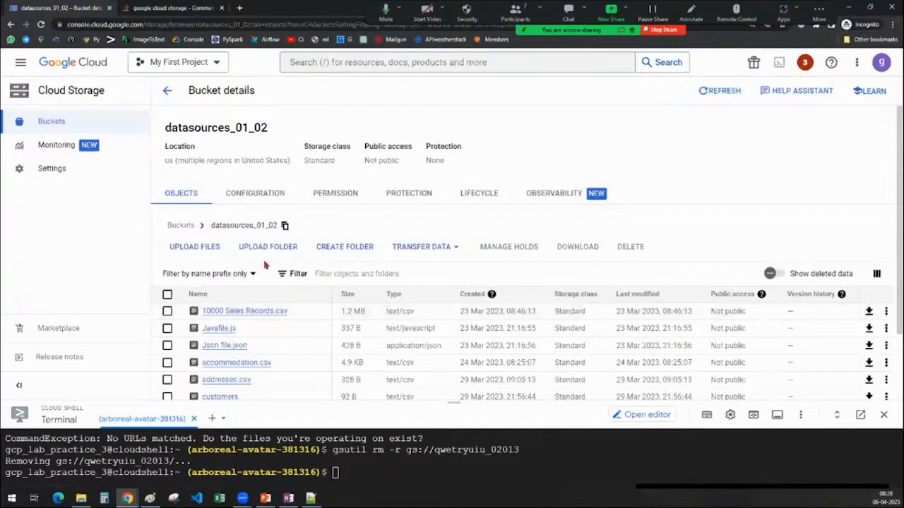
scroll(212, 304, "down", 2)
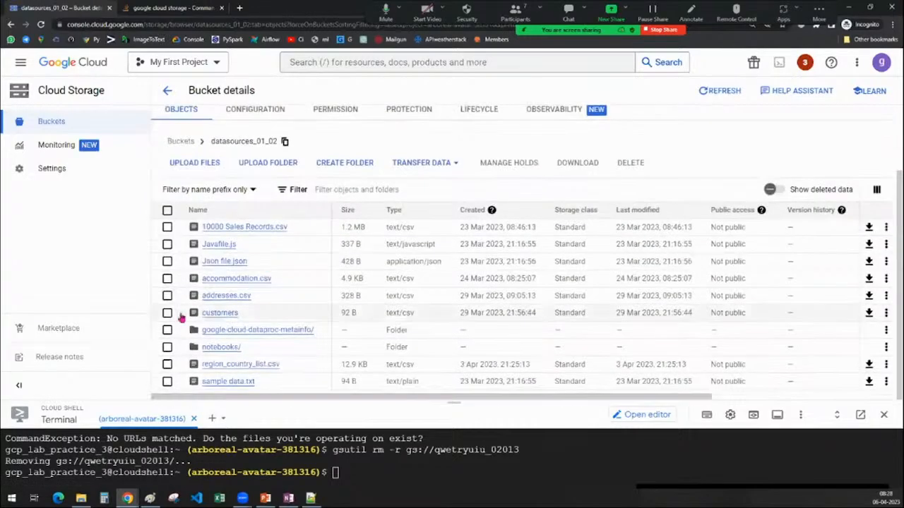
left_click(167, 244)
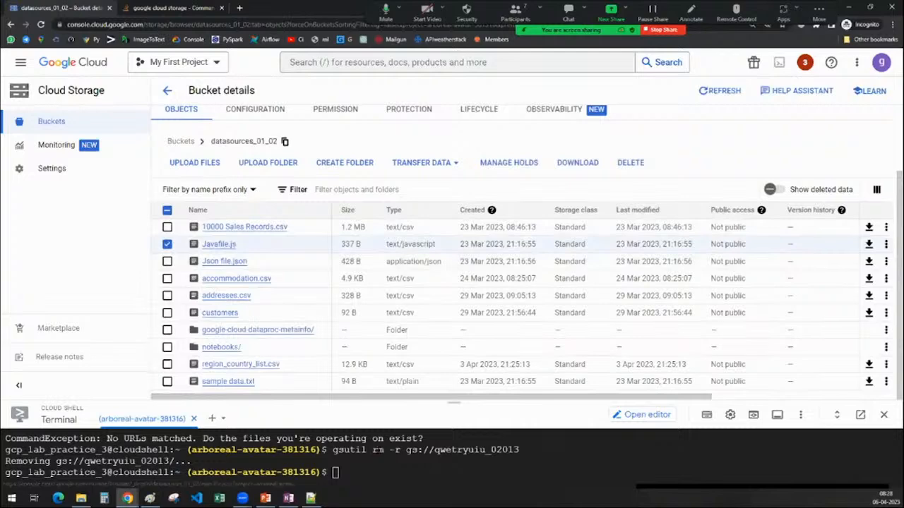
left_click(212, 246)
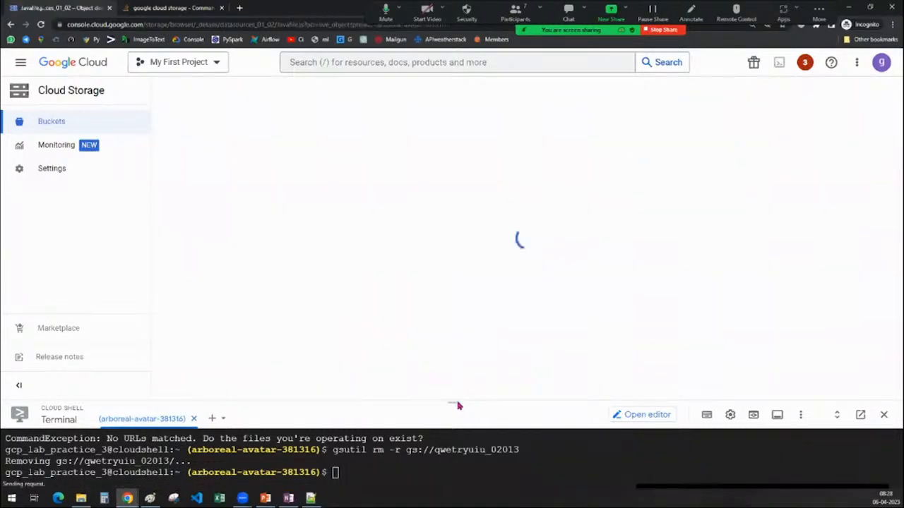
Consult the gsutil command table in OneNote, return to Chrome and begin a "gsutil cp" command at the Cloud Shell prompt.
left_click_drag(453, 404, 472, 223)
key("alt+Tab")
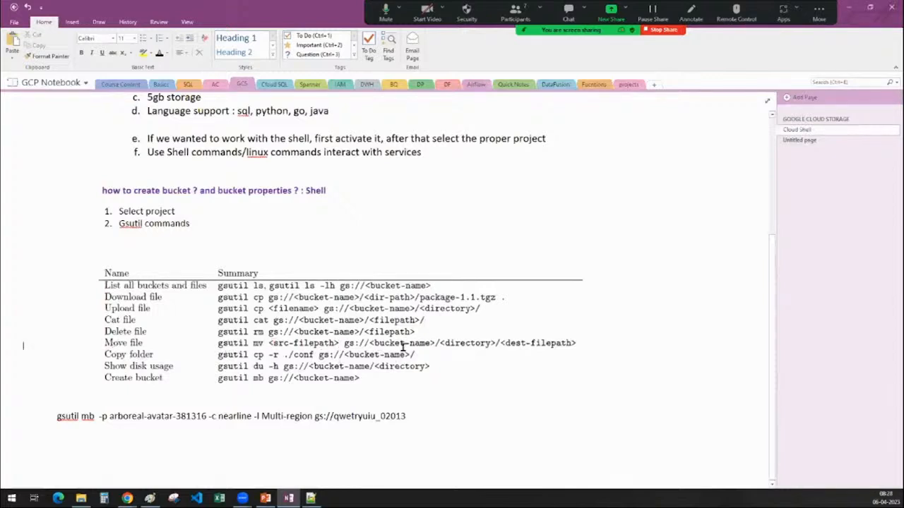
left_click(849, 7)
type("g")
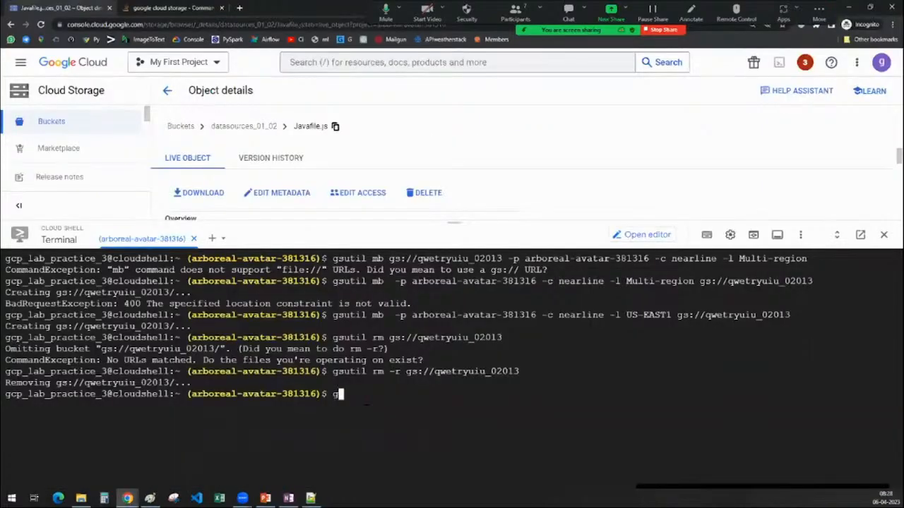
type("sutil cp")
Copy the gsutil URI of Javafile.js from its object details and paste it as the source of the gsutil cp command.
left_click_drag(446, 224, 445, 397)
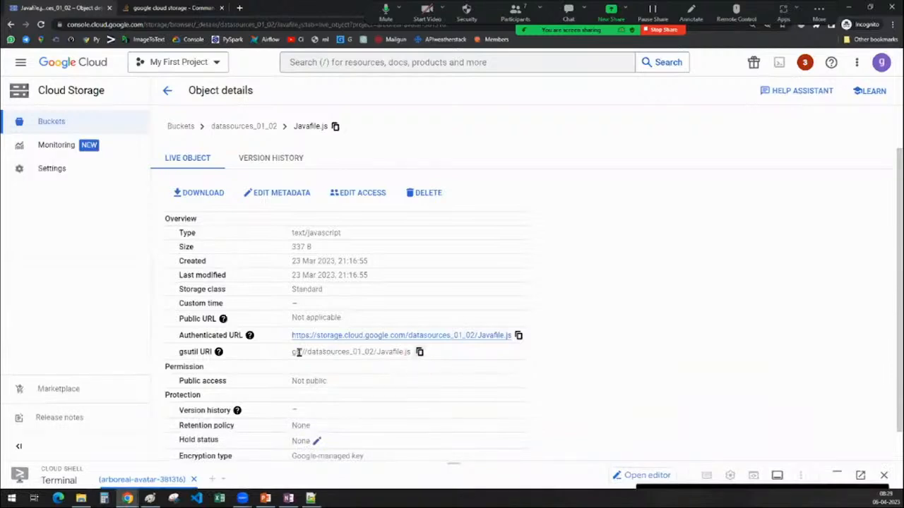
left_click_drag(298, 353, 387, 353)
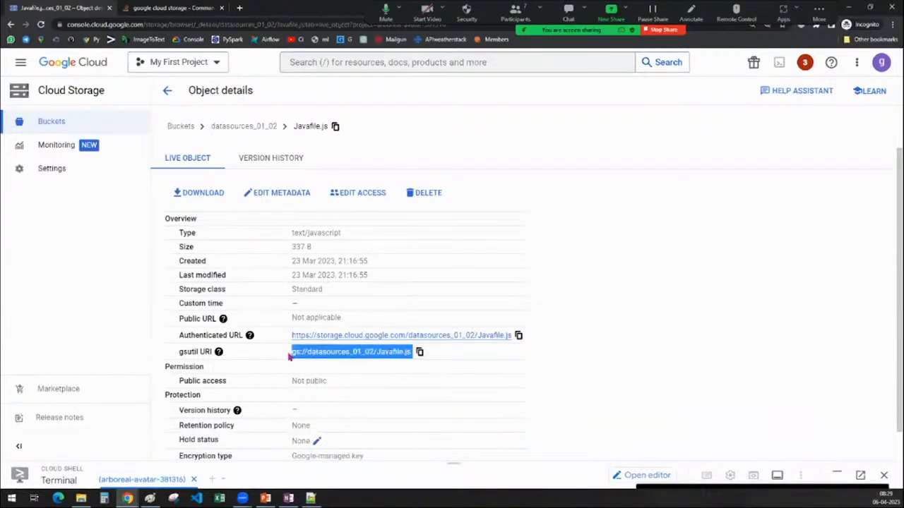
double_click(344, 352)
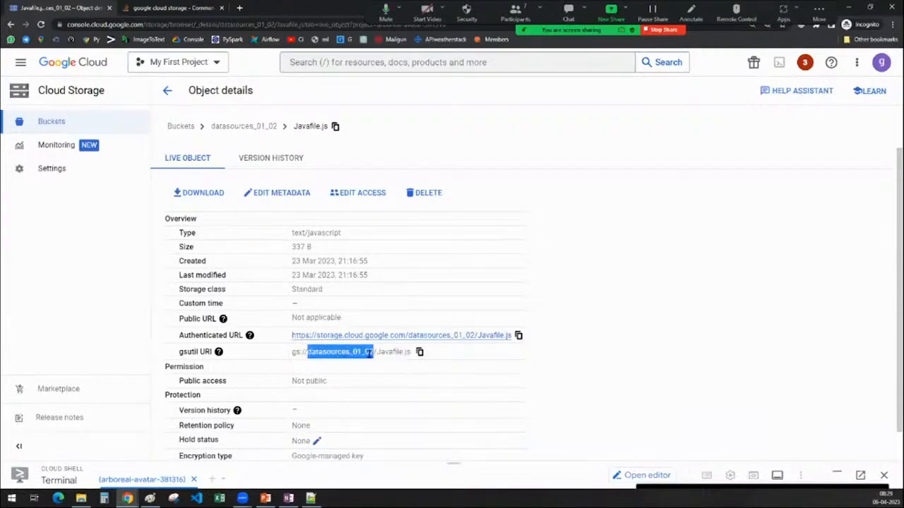
double_click(386, 353)
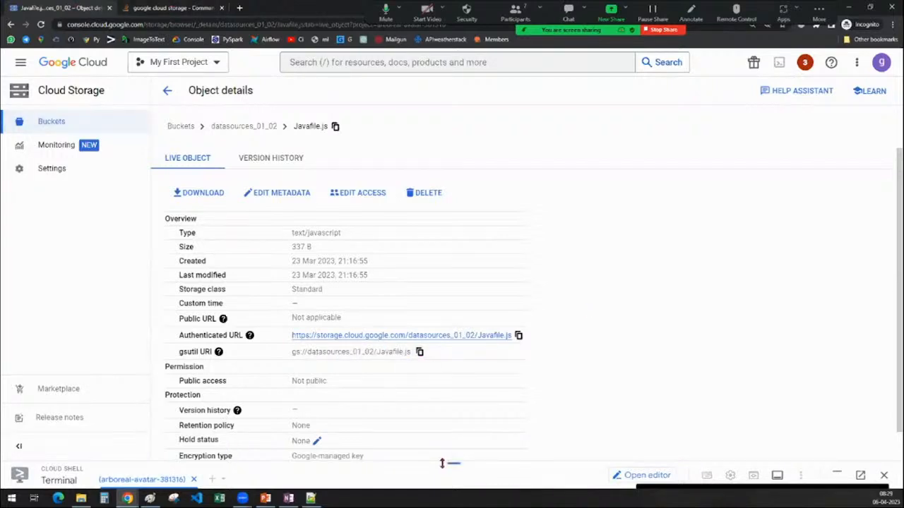
left_click_drag(452, 463, 452, 216)
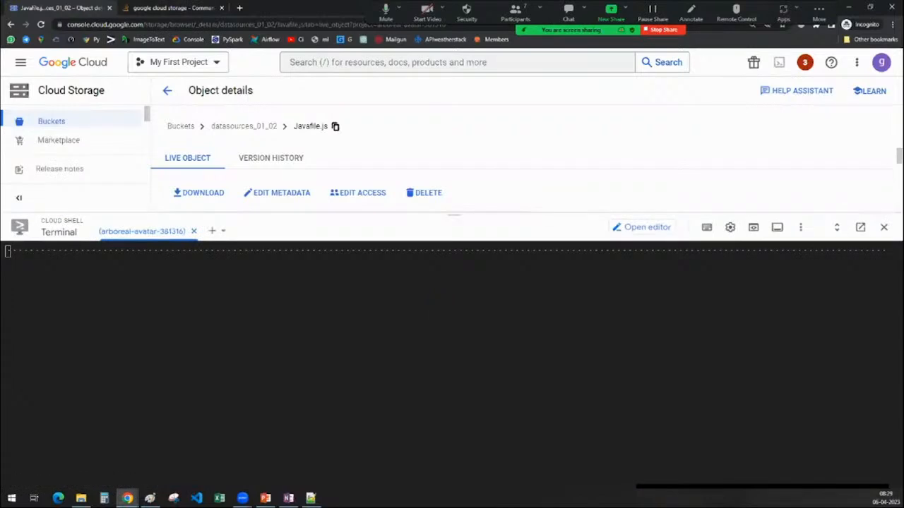
key("ctrl+v")
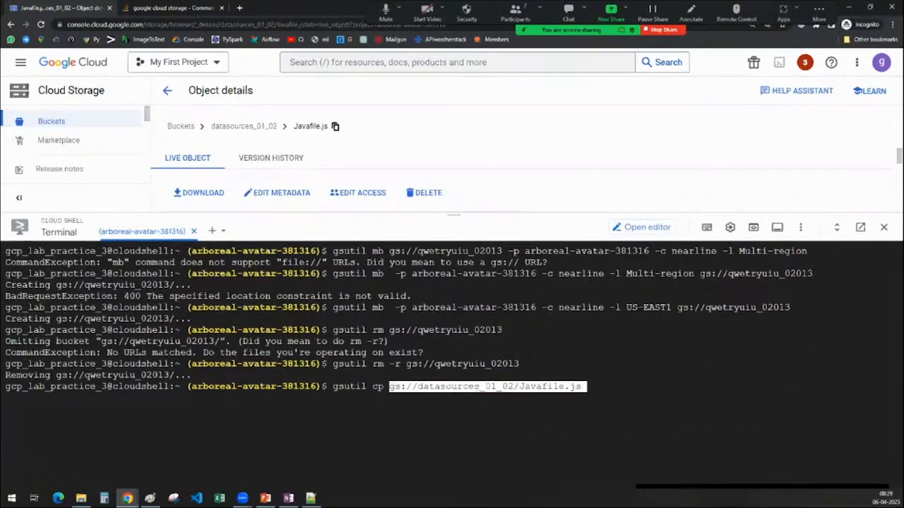
Return to the bucket list, open the storage_bucket_batch10 bucket and copy its path.
left_click(168, 90)
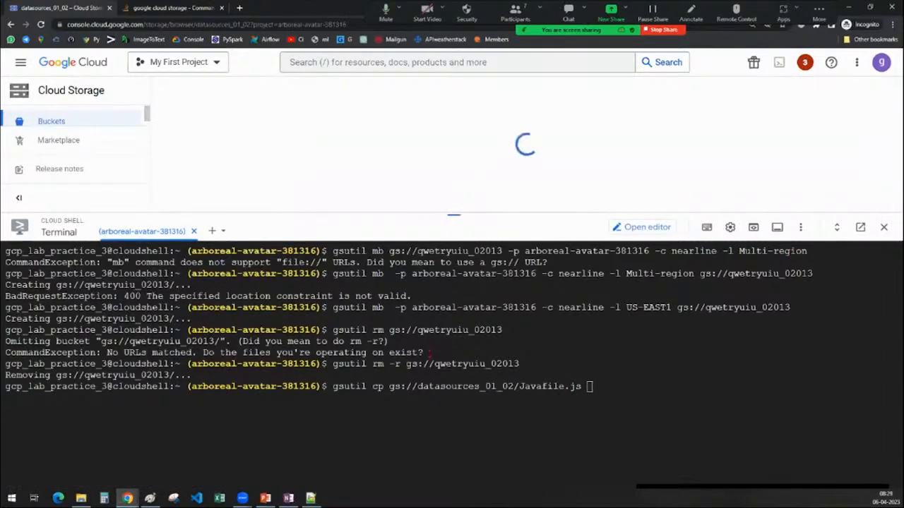
left_click_drag(433, 214, 431, 356)
scroll(368, 284, "down", 3)
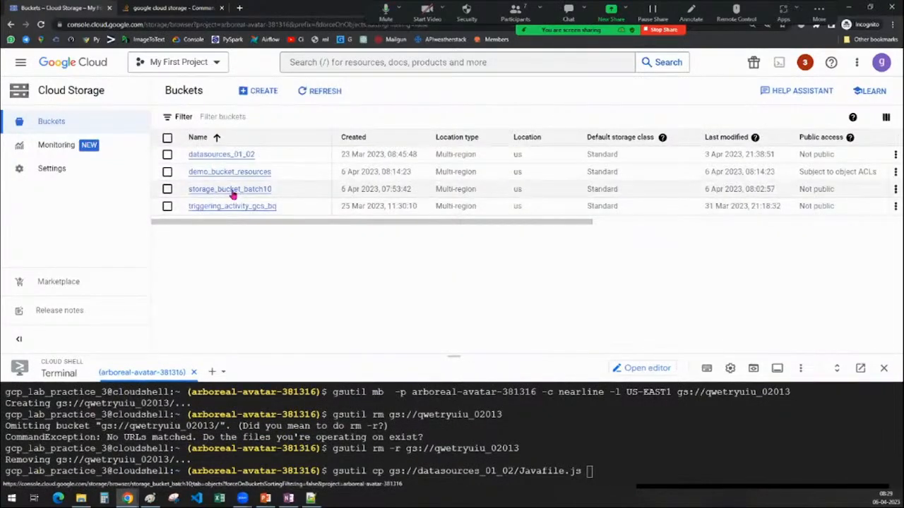
left_click(233, 195)
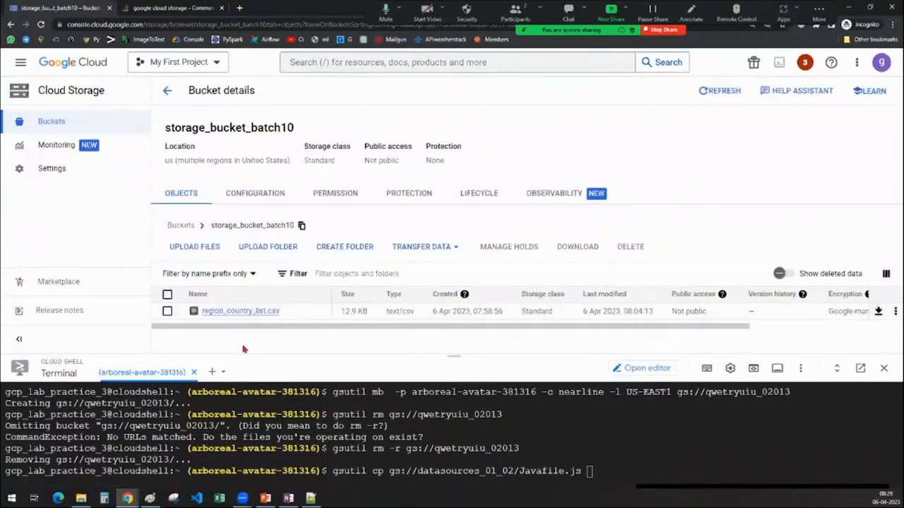
left_click(301, 225)
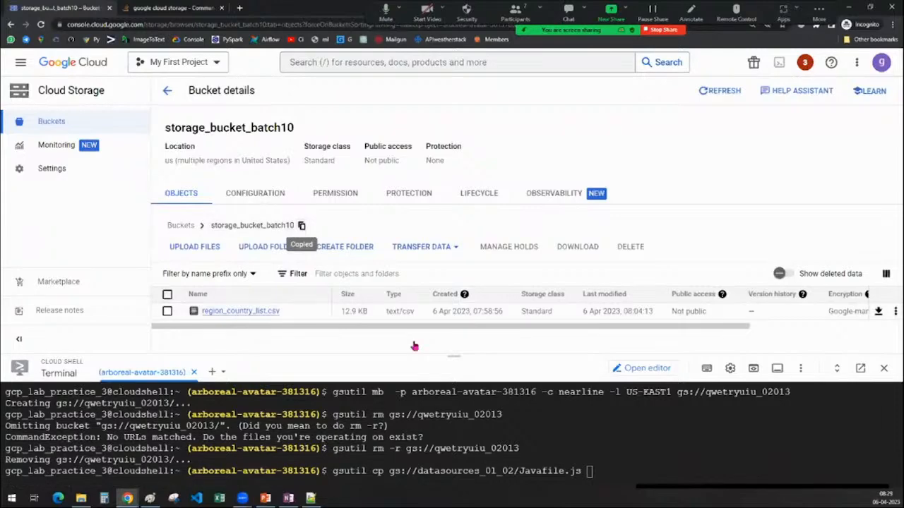
Add the destination "gs://storage_bucket_batch10/java/" to the gsutil cp command and run it.
left_click_drag(453, 356, 452, 178)
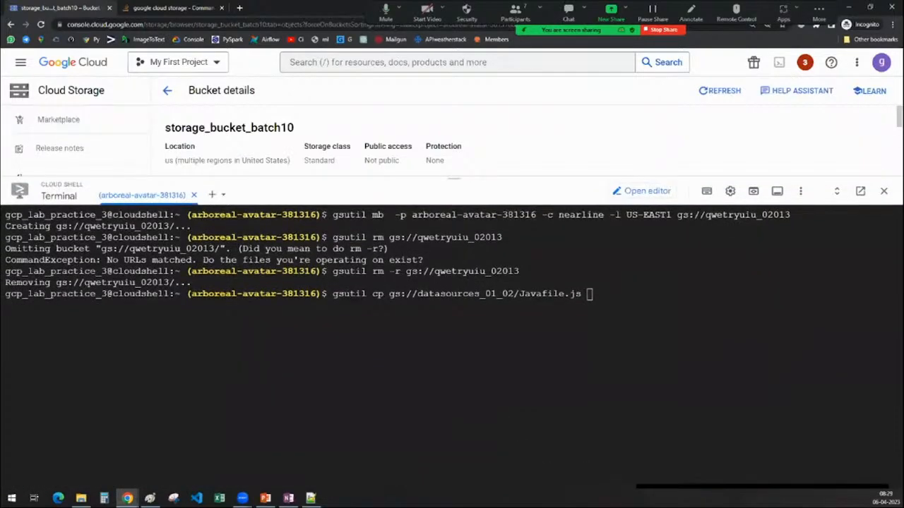
type("gs")
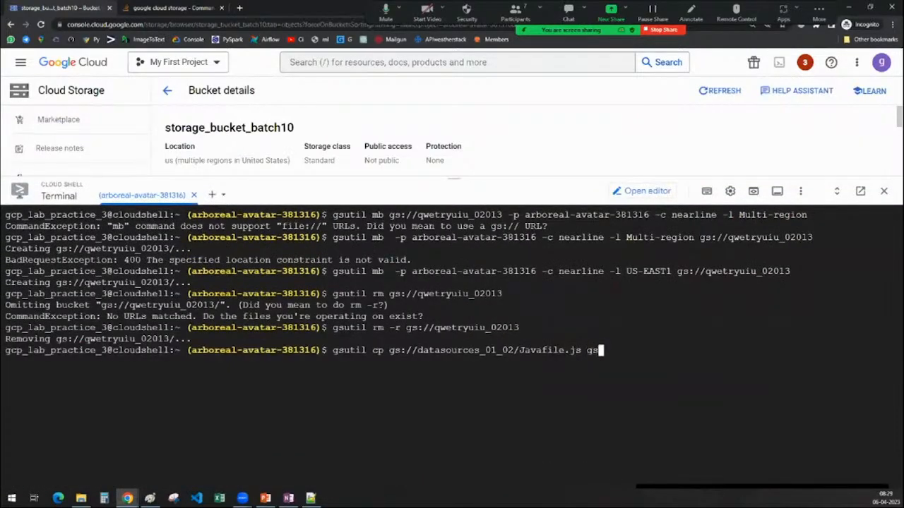
type("://")
key("ctrl+v")
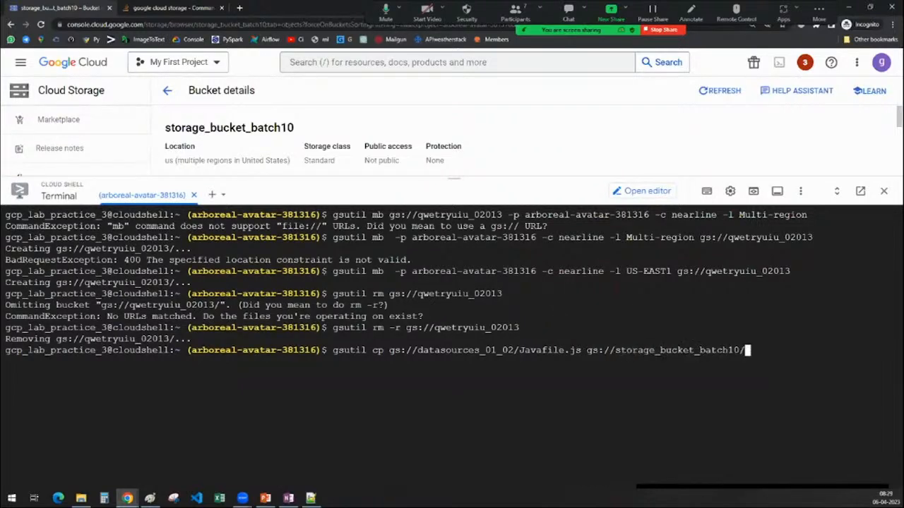
type("/hava")
key("BackSpace")
key("BackSpace")
key("BackSpace")
key("BackSpace")
type("java/")
key("Return")
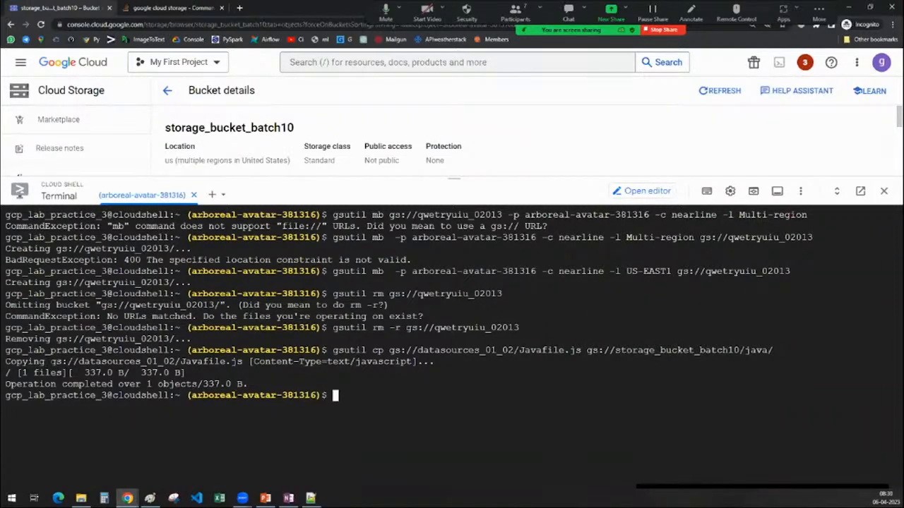
Review the copy's source and destination paths, refresh the storage_bucket_batch10 object list and open its java folder to check the copied file.
left_click_drag(49, 361, 245, 361)
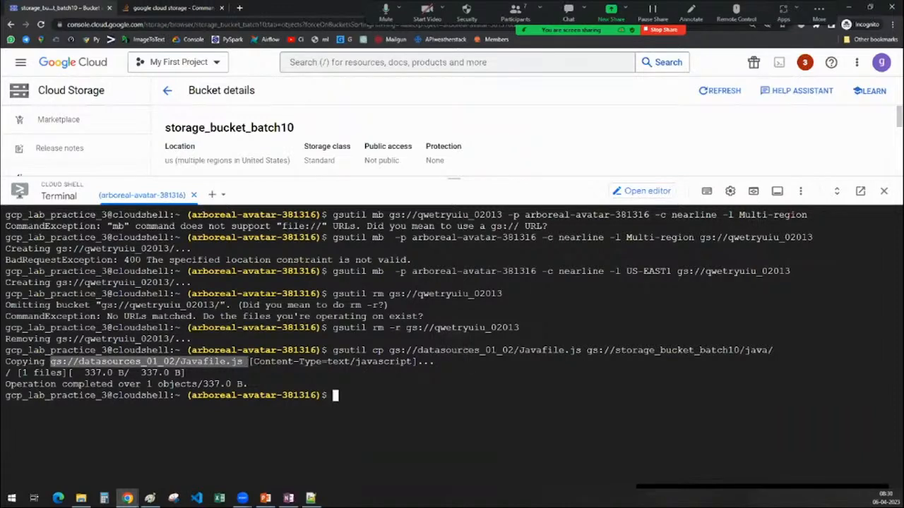
left_click_drag(586, 350, 774, 350)
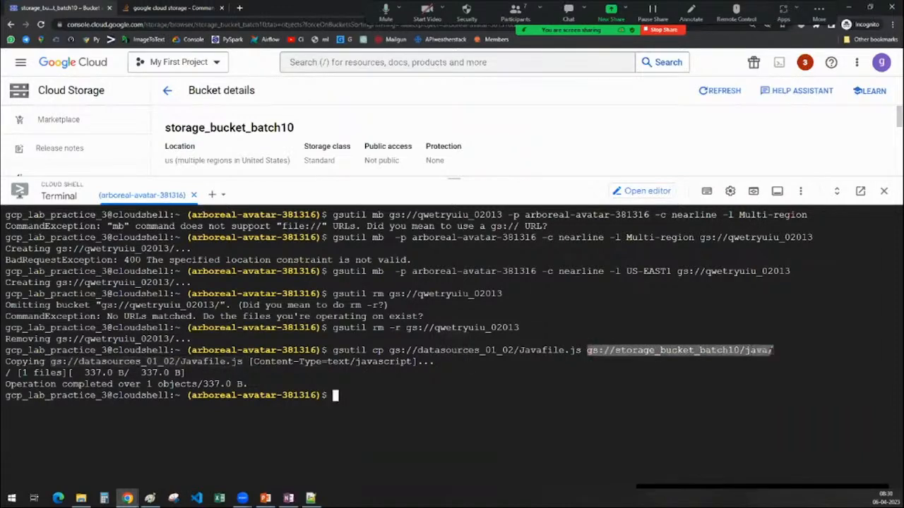
left_click_drag(467, 179, 488, 433)
left_click(708, 91)
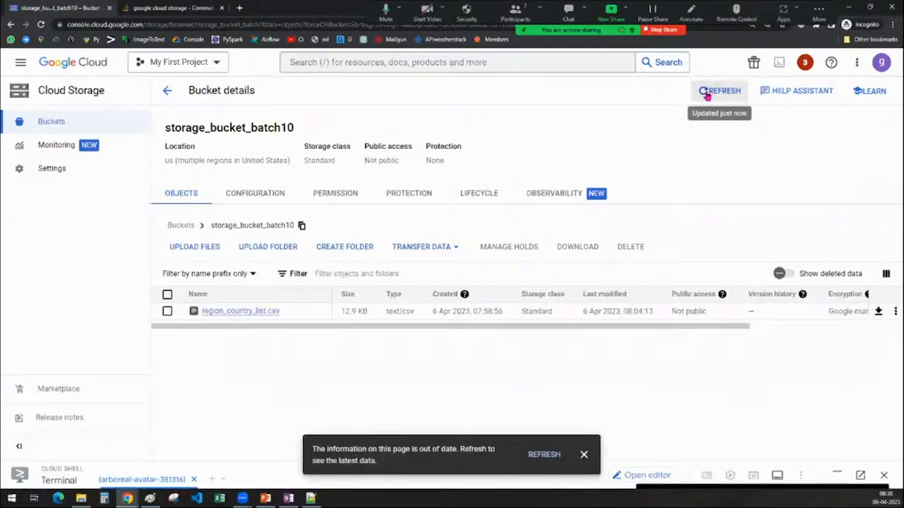
left_click(544, 454)
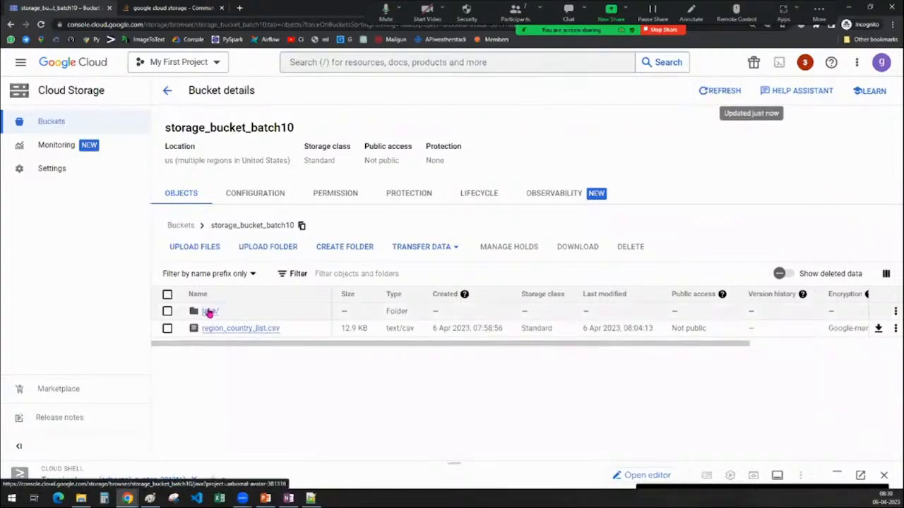
left_click(209, 312)
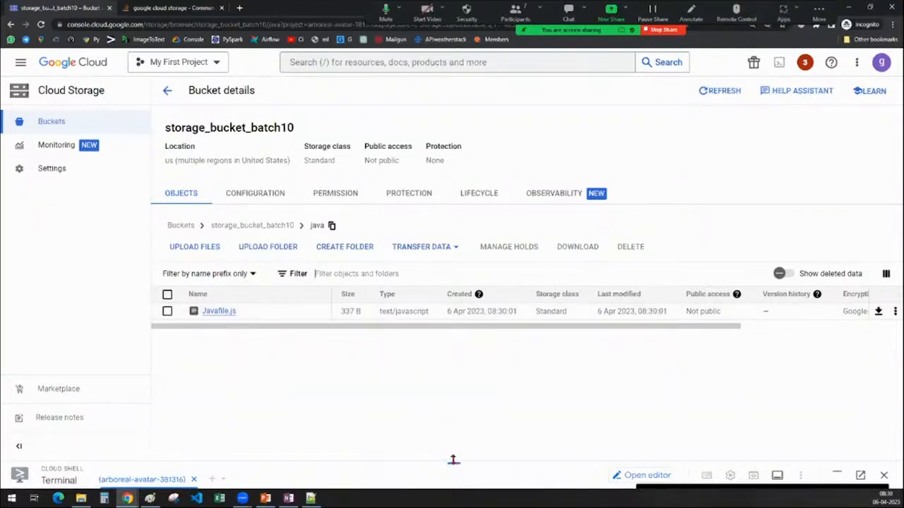
Enlarge the Cloud Shell terminal again and consult the gsutil command table in OneNote before returning to Chrome.
left_click_drag(453, 459, 416, 216)
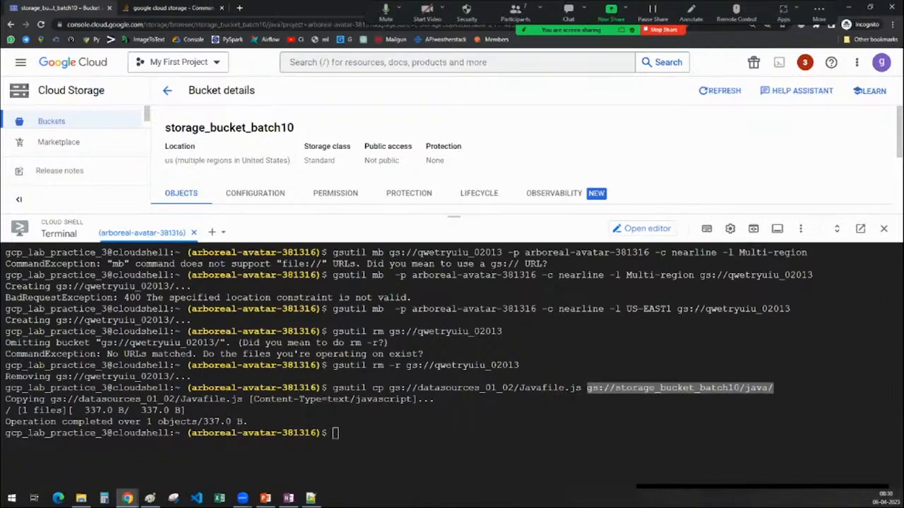
left_click(337, 433)
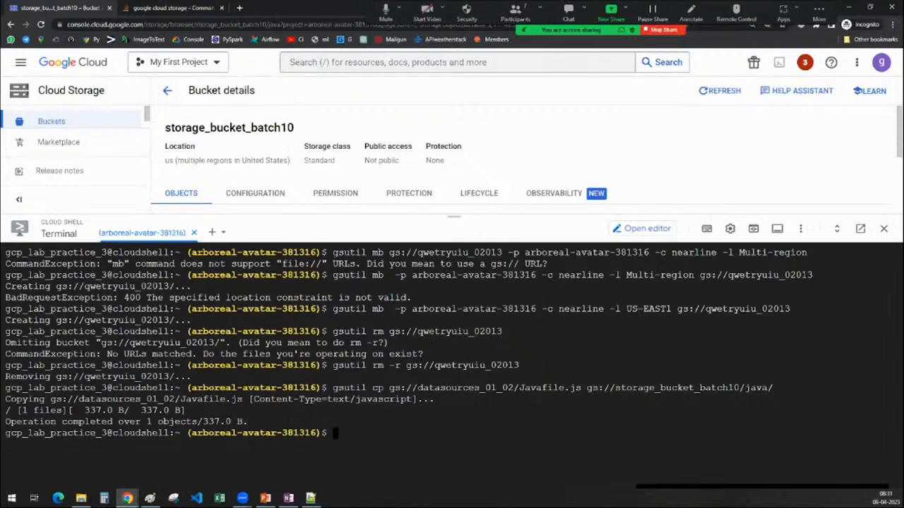
left_click_drag(454, 216, 452, 265)
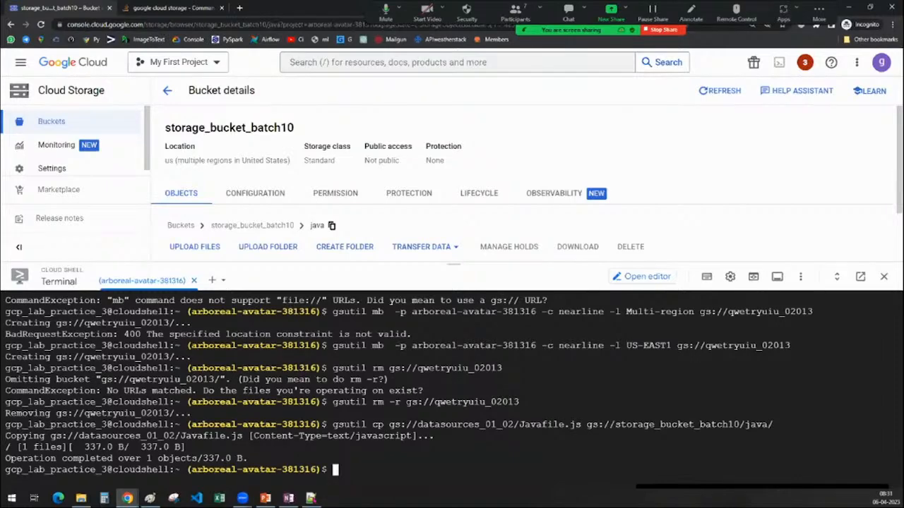
left_click(291, 499)
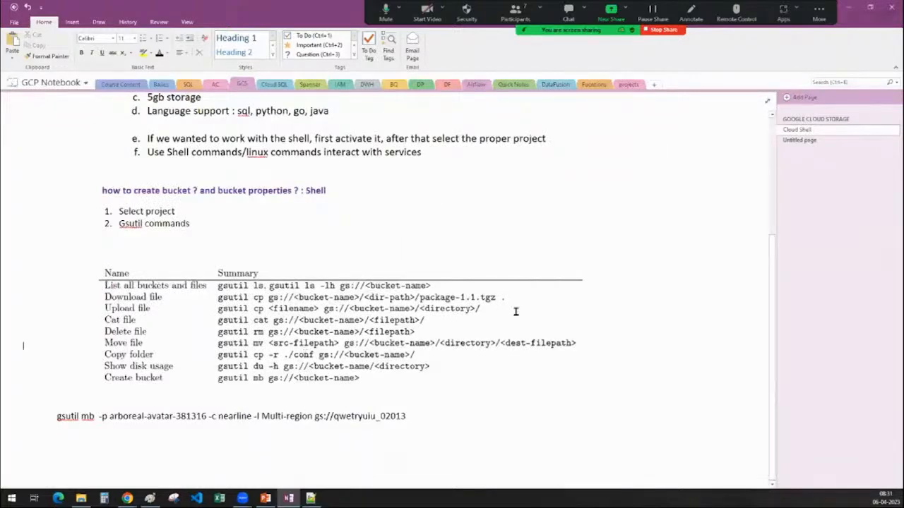
left_click(848, 7)
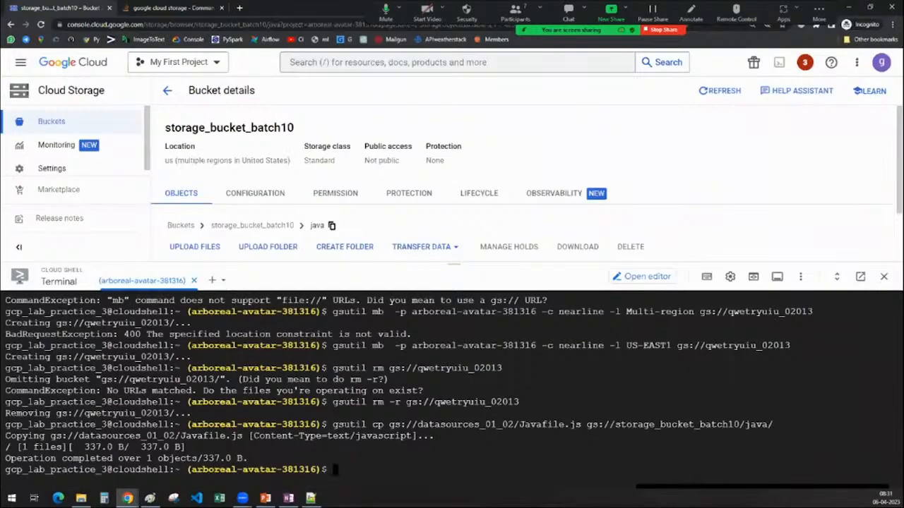
List all buckets of the project with "gsutil ls" and enlarge the terminal to review the listing.
type("gsutil ls")
key("Return")
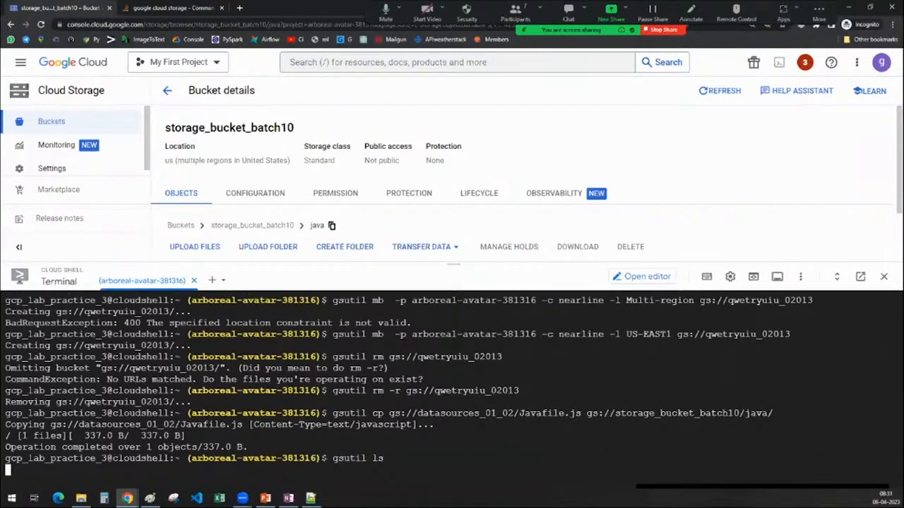
left_click_drag(457, 260, 466, 116)
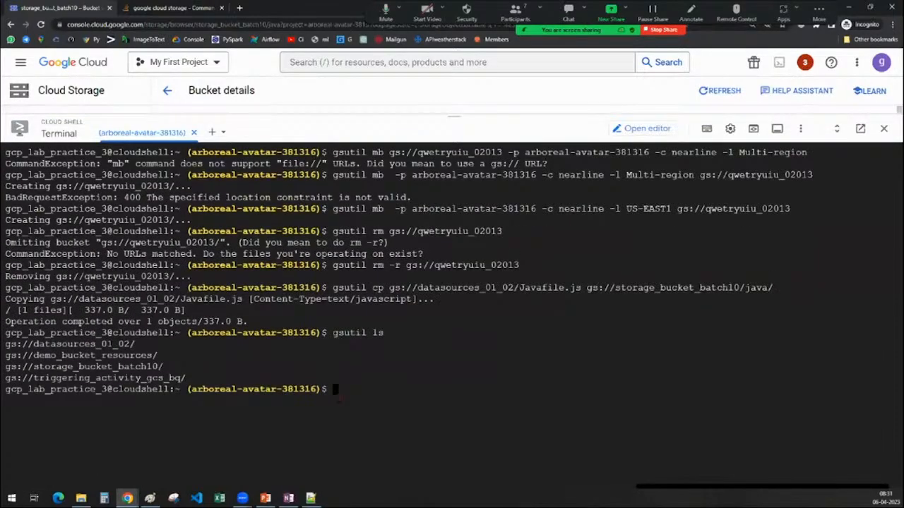
left_click_drag(187, 378, 5, 345)
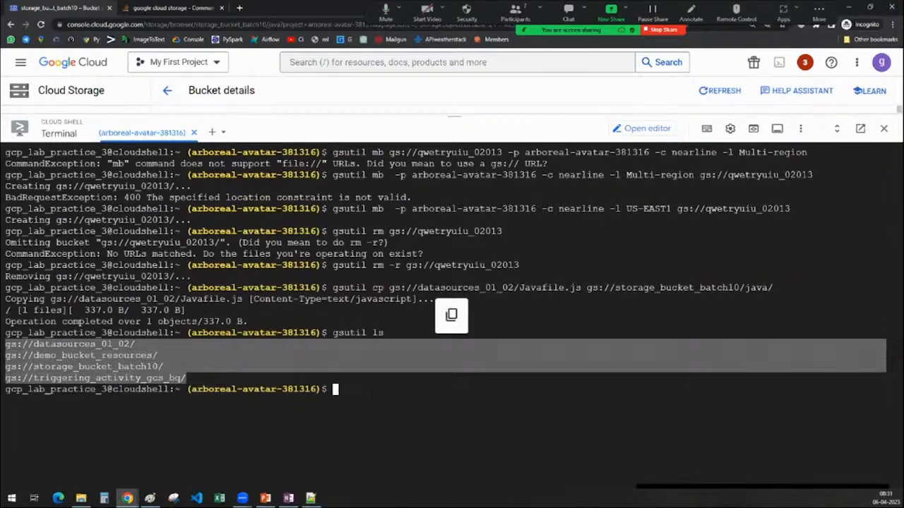
Run "gsutil ls gs://storage_bucket_batch10" to list the bucket's contents, reusing the path from the earlier cp command, and review the entries.
type("g")
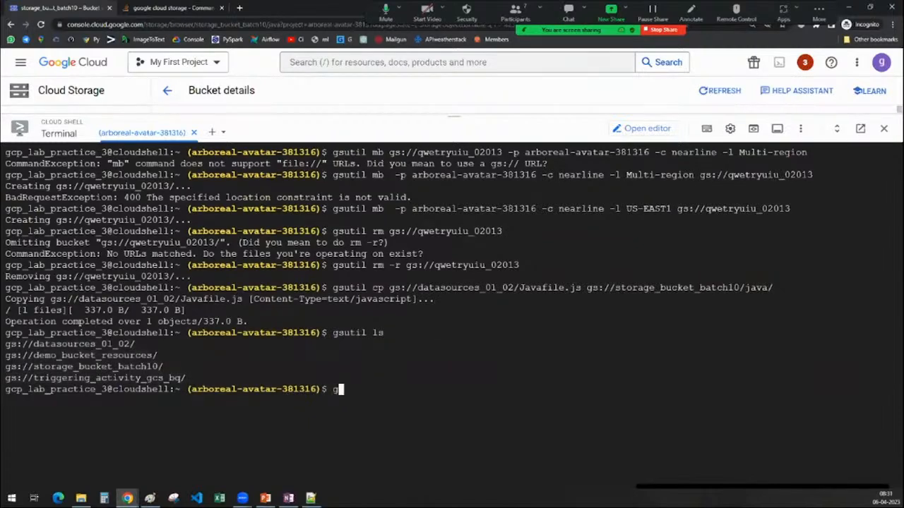
type("sutil ls")
left_click_drag(587, 288, 740, 288)
key("ctrl+c")
key("ctrl+v")
key("Return")
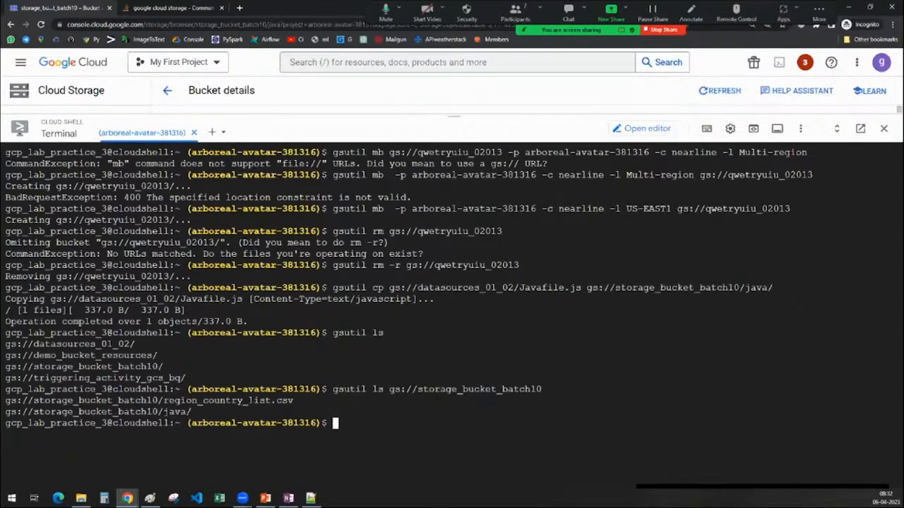
left_click_drag(310, 401, 6, 401)
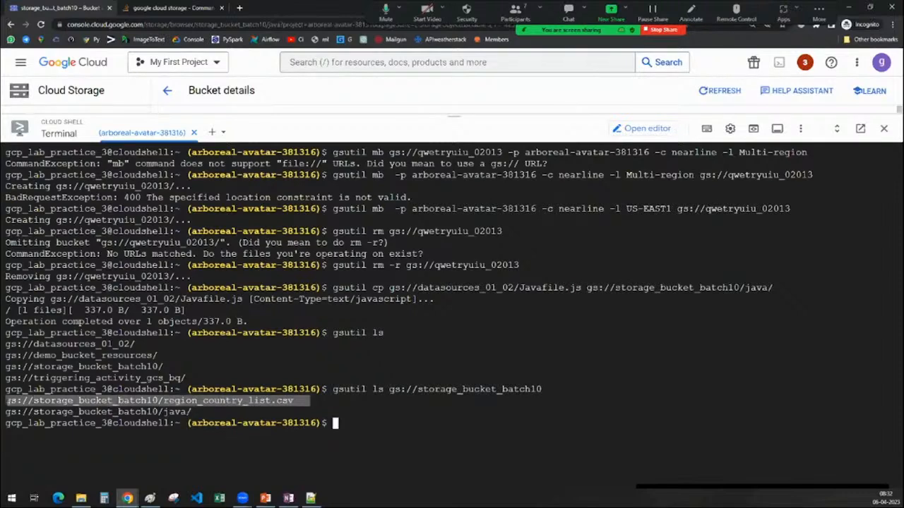
left_click_drag(191, 411, 4, 412)
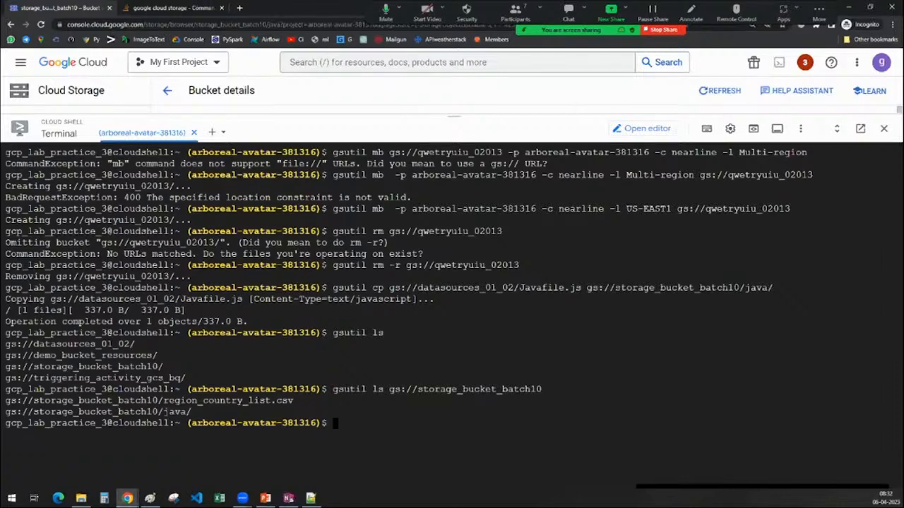
Consult the OneNote command table, return to Chrome and enter "gsutil cat gs://storage_bucket_batch10/region_country_list.csv" using the object path copied from the listing.
left_click(288, 499)
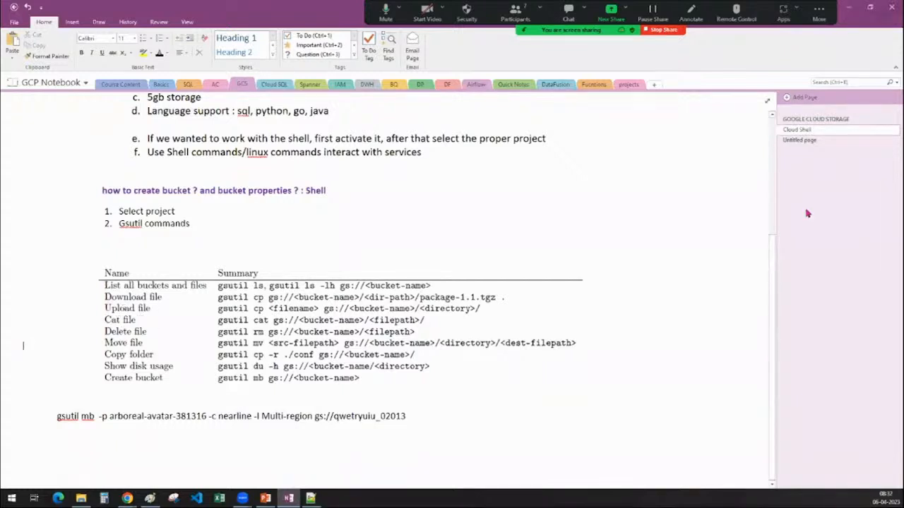
left_click(848, 9)
left_click_drag(294, 400, 6, 400)
key("ctrl+c")
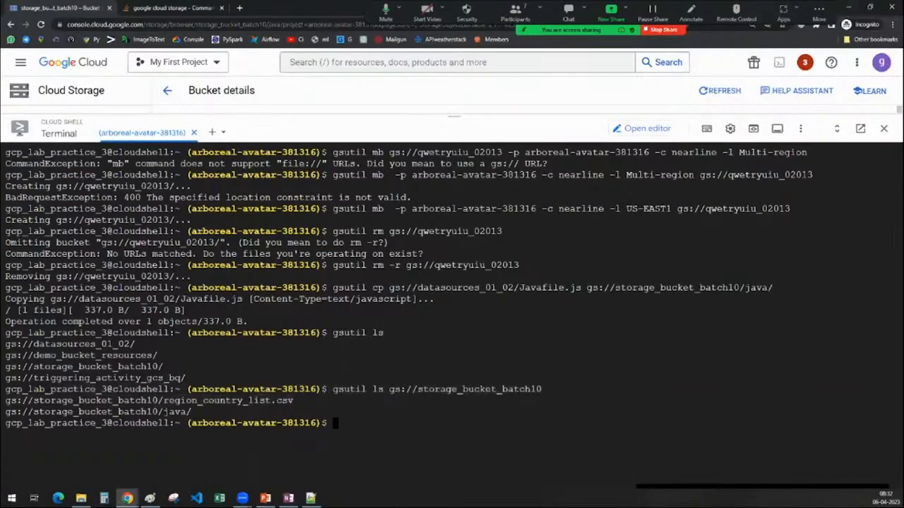
type("gsutil cat")
left_click_drag(294, 400, 6, 401)
left_click(418, 433)
key("ctrl+v")
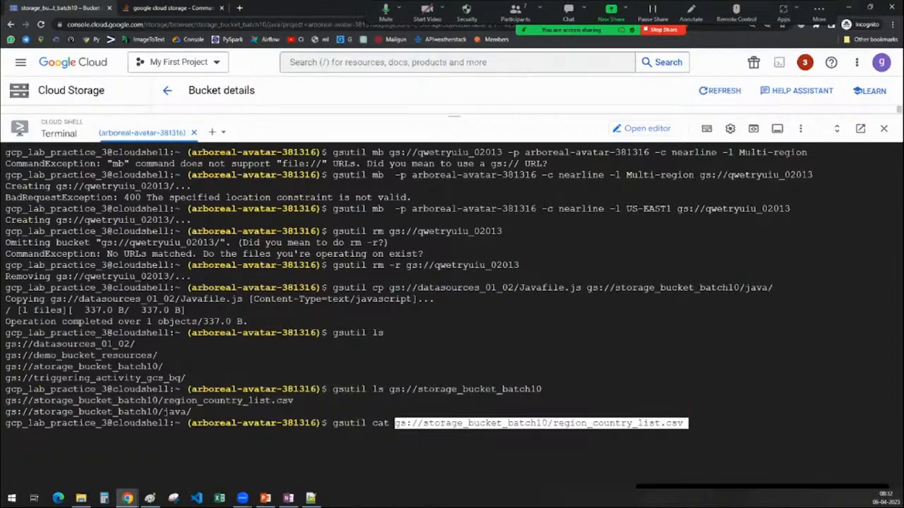
Run the gsutil cat command, look through the printed contents of region_country_list.csv and clear the terminal.
left_click_drag(554, 424, 603, 423)
key("Return")
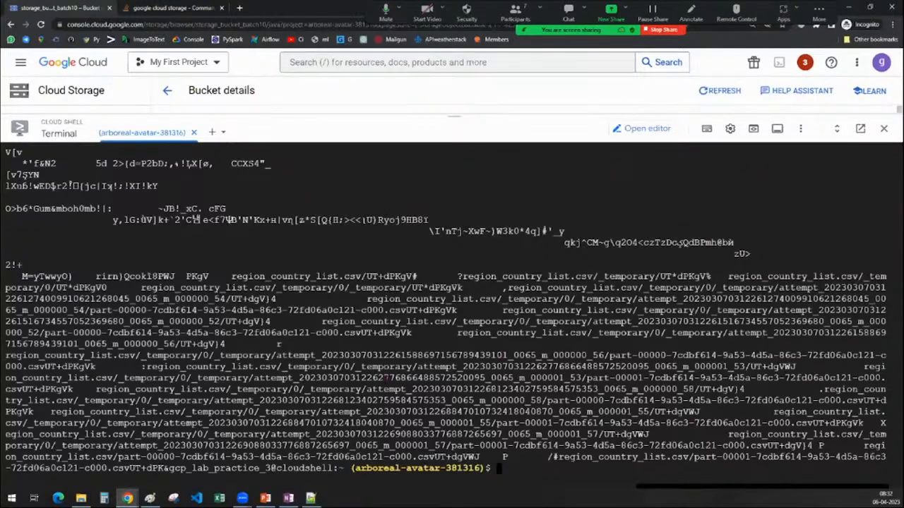
scroll(452, 310, "up", 5)
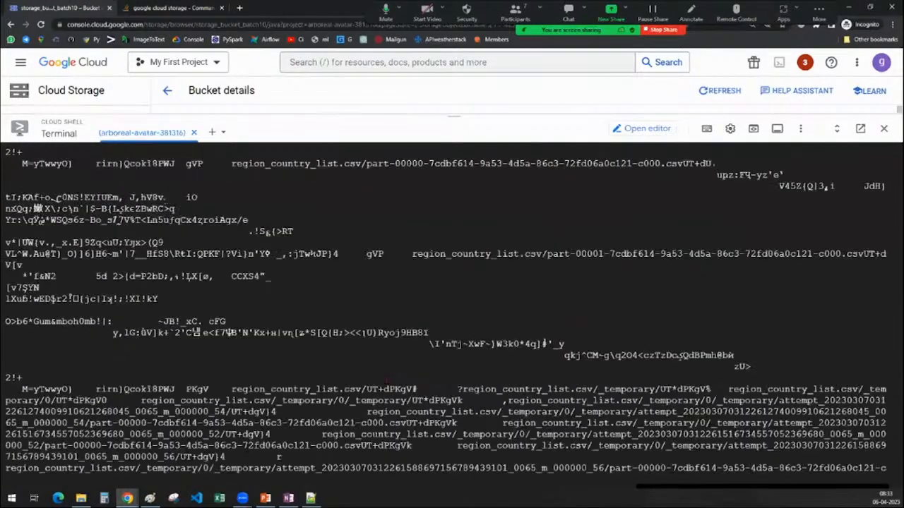
scroll(452, 311, "down", 5)
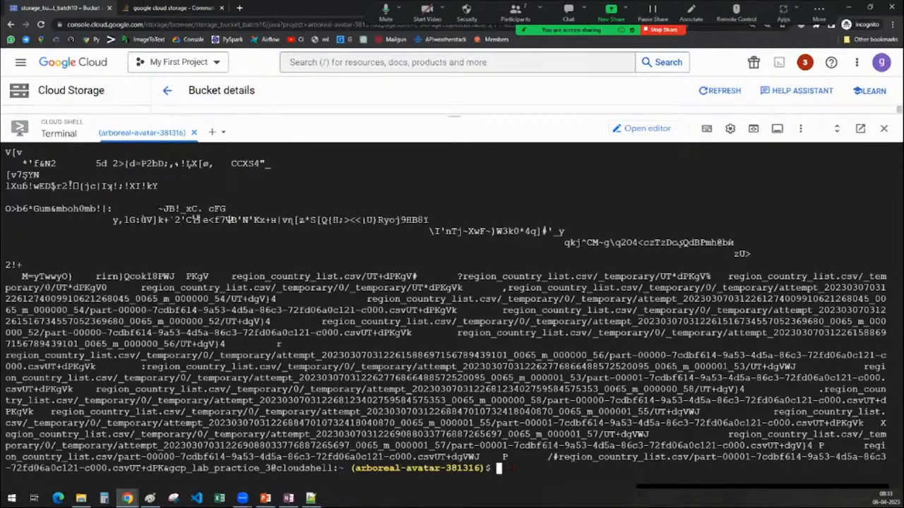
type("clear")
key("Return")
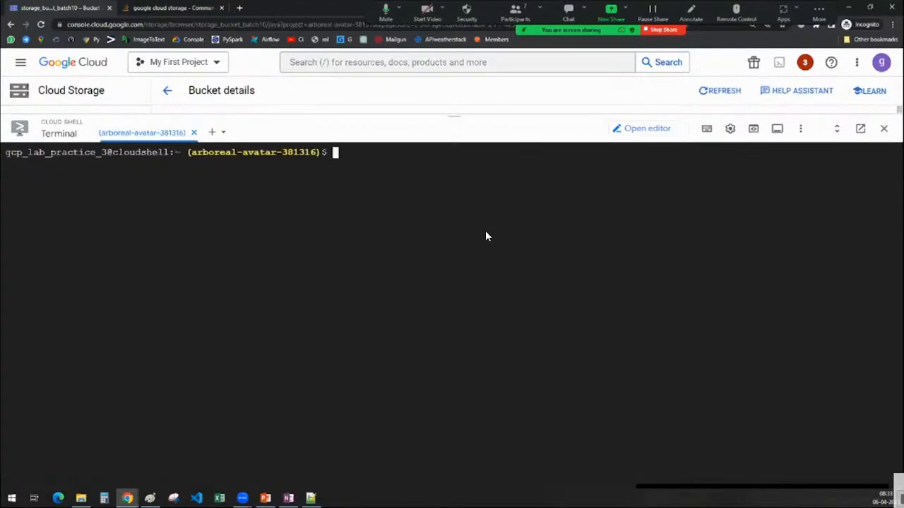
Stop the playback and close VLC media player, and end the live stream in YouTube Studio.
right_click(676, 248)
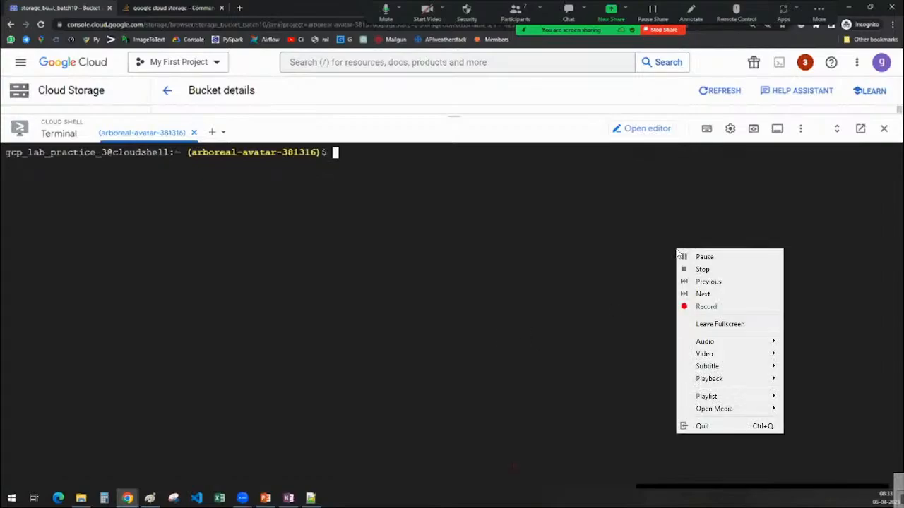
left_click(706, 268)
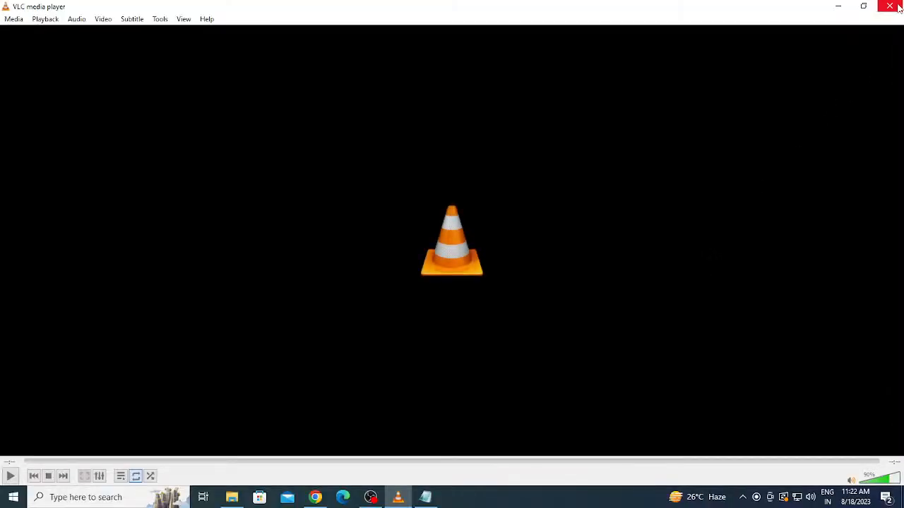
left_click(897, 5)
left_click(819, 60)
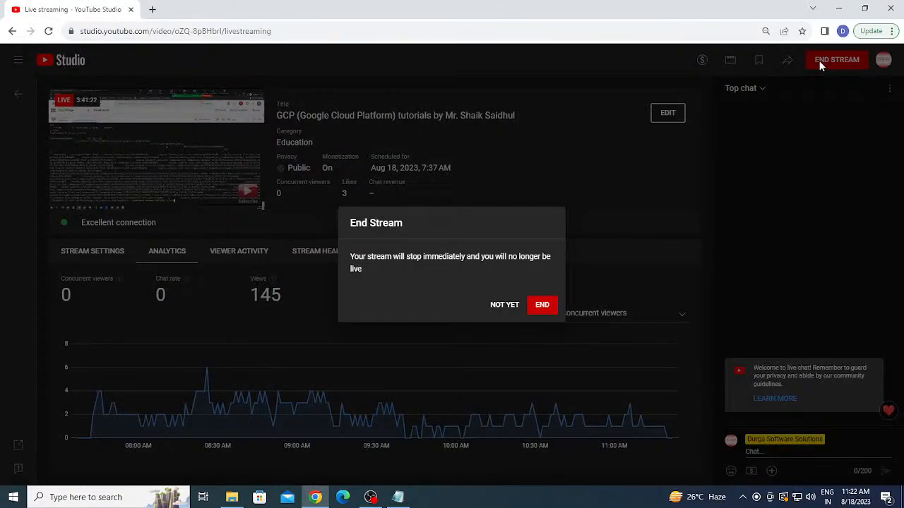
left_click(555, 304)
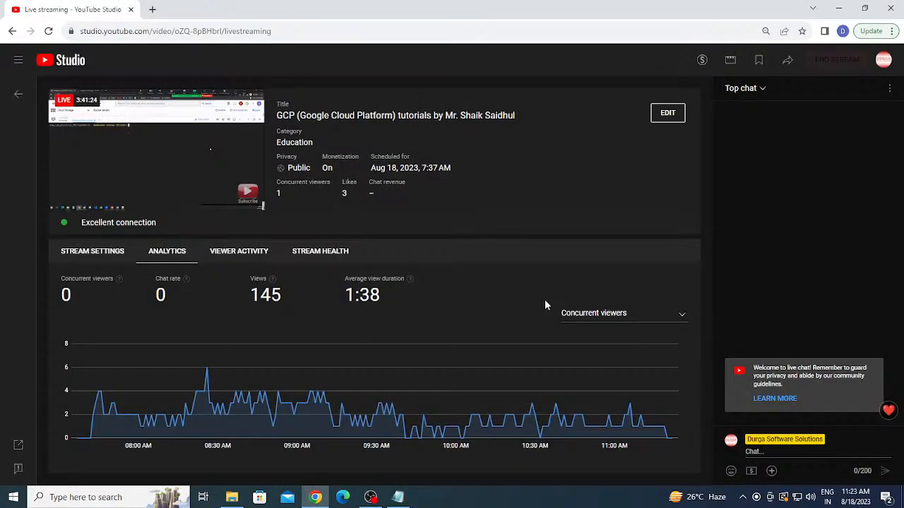